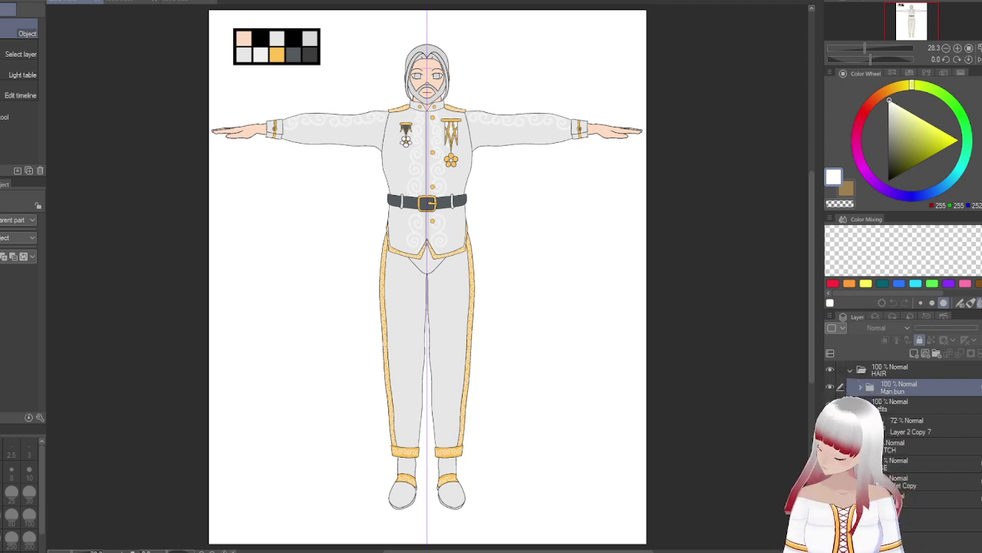
- Hide the HAIR and Outfits folders and select the Layer 2 Copy layer in the BASE folder
click(830, 372)
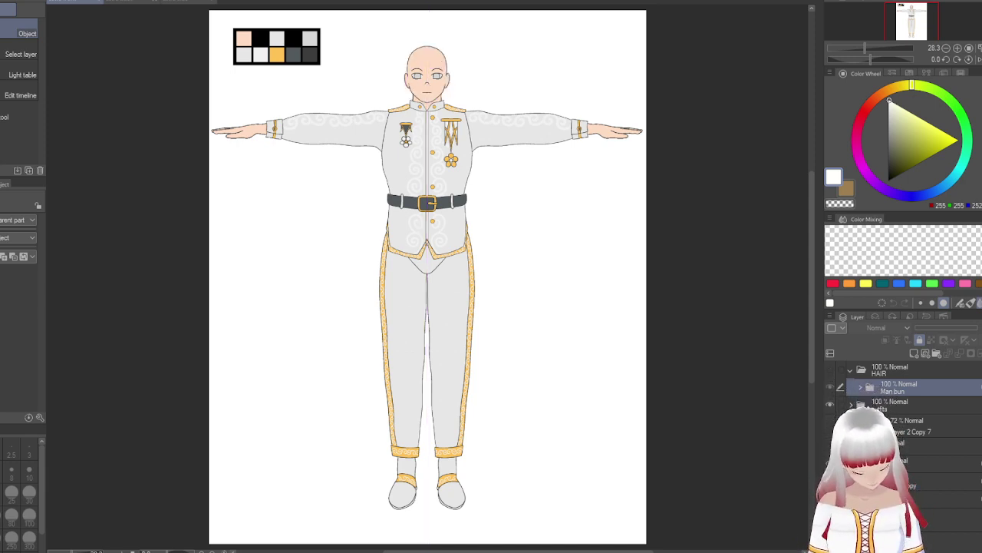
click(830, 404)
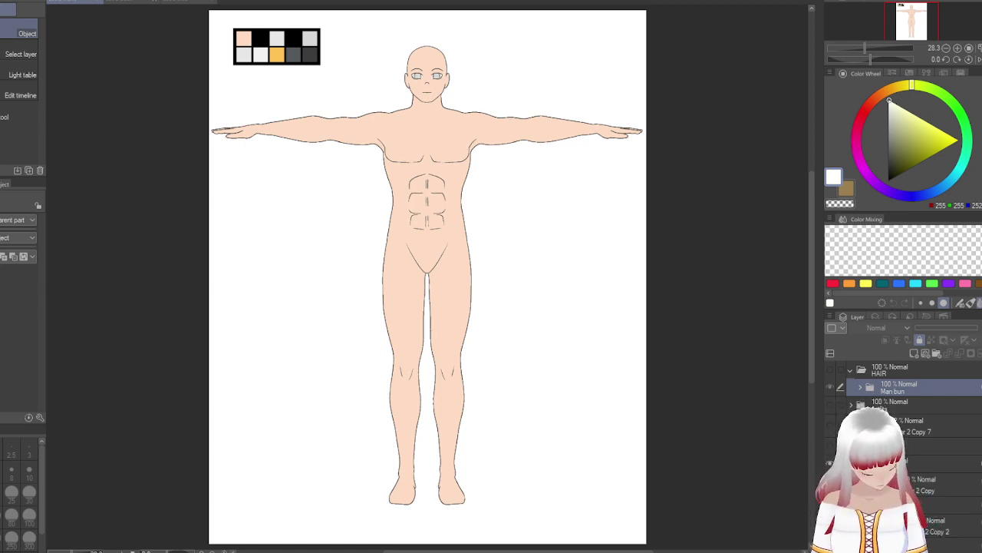
scroll(927, 485, down, 3)
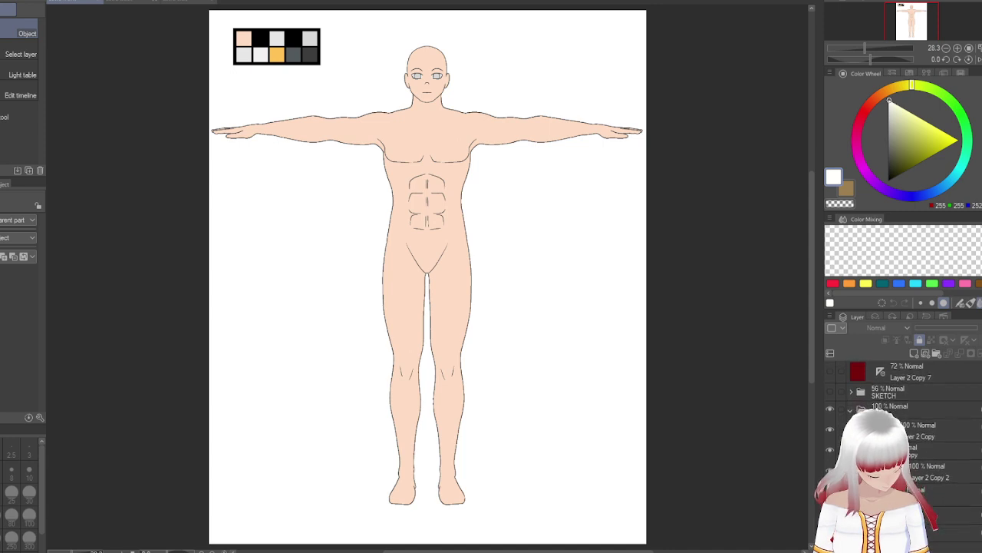
click(932, 431)
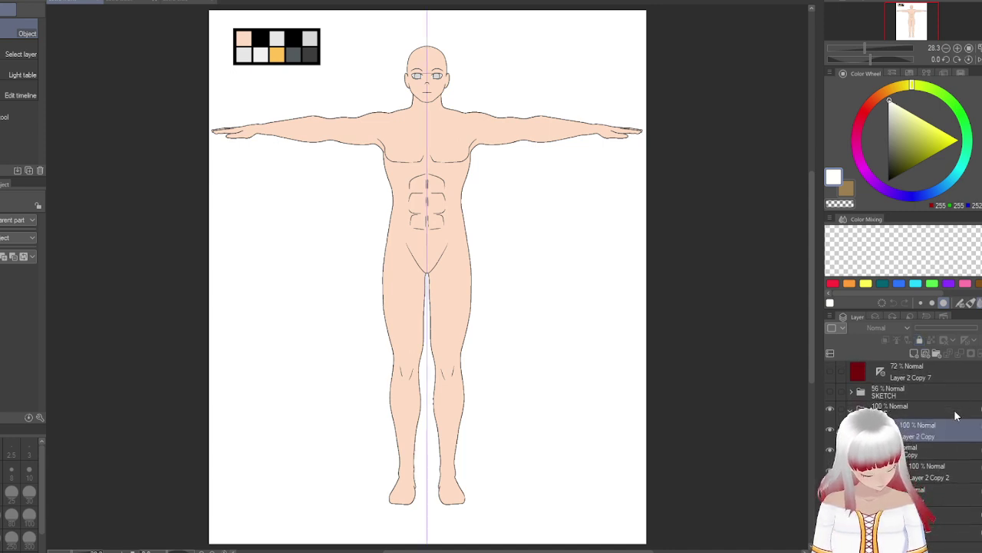
- Set up the G-pen at size 5 with the dark gray sampled from the body's outline near the neck
alt+click(437, 189)
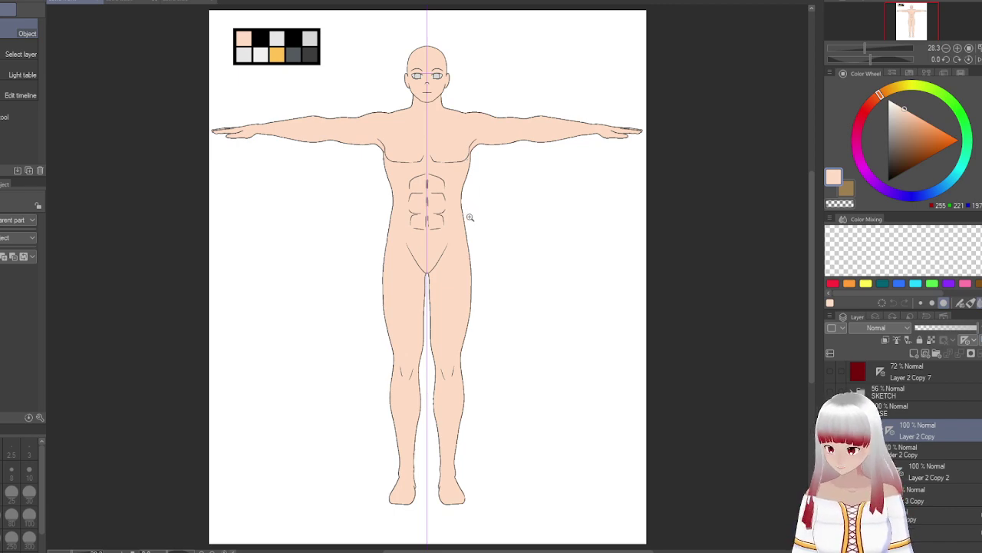
scroll(486, 187, up, 5)
drag(486, 187, 614, 496)
scroll(429, 350, up, 1)
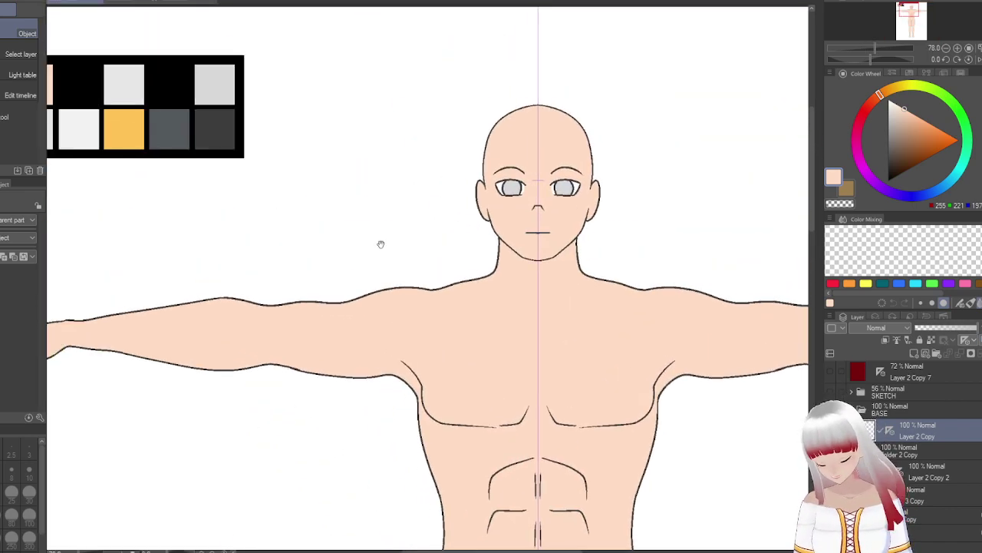
scroll(478, 291, up, 4)
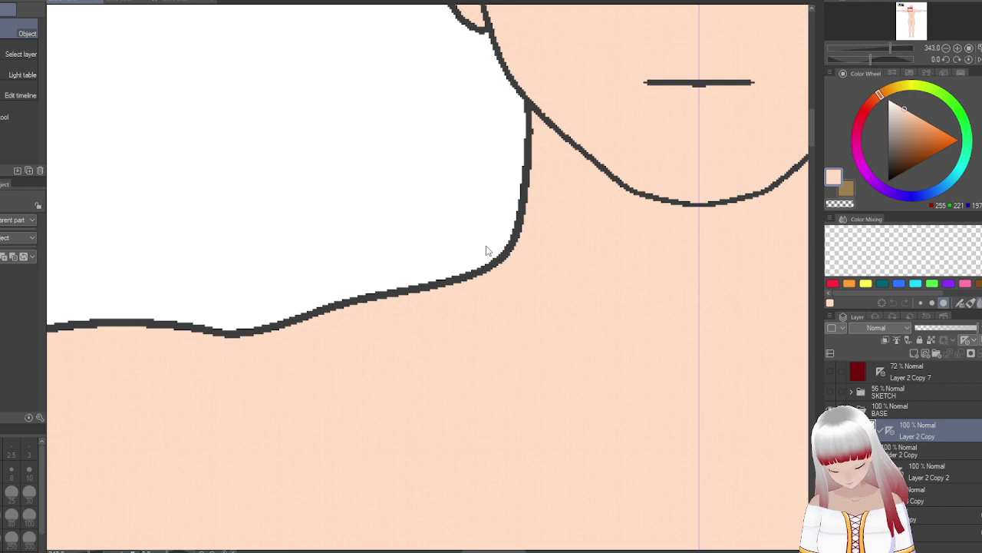
key(p)
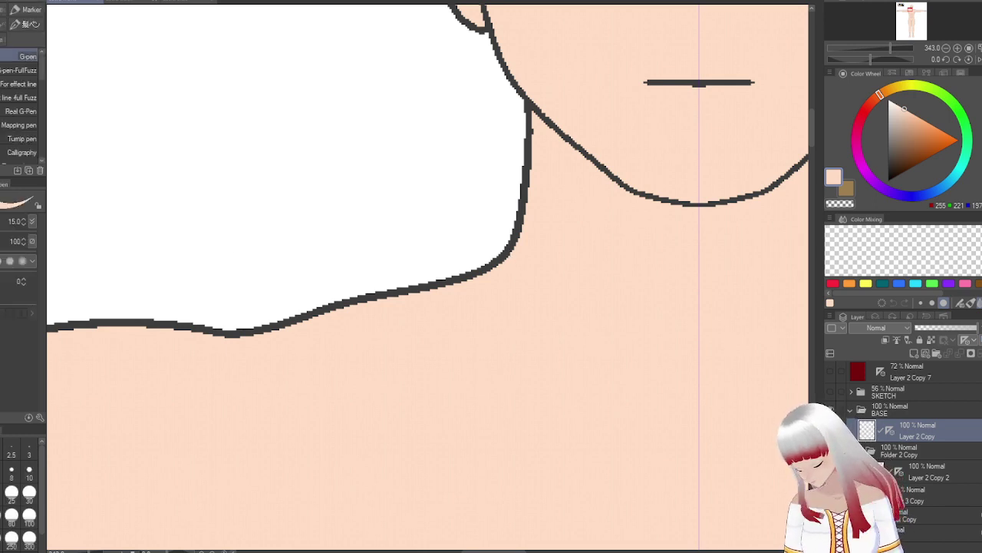
alt+click(486, 268)
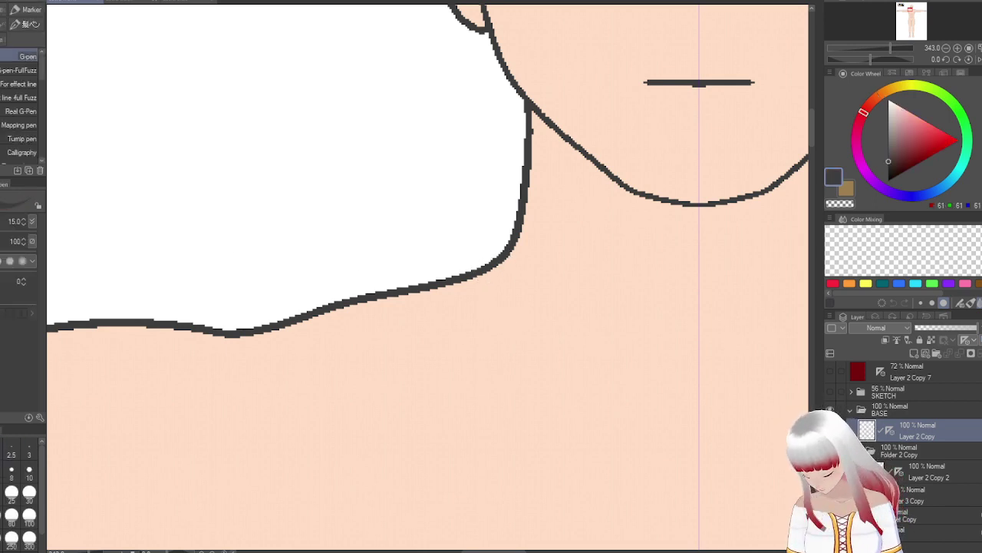
key([)
key([)
key([)
key([)
- Add a new raster layer above Layer 2 Copy in the BASE folder
scroll(514, 304, down, 3)
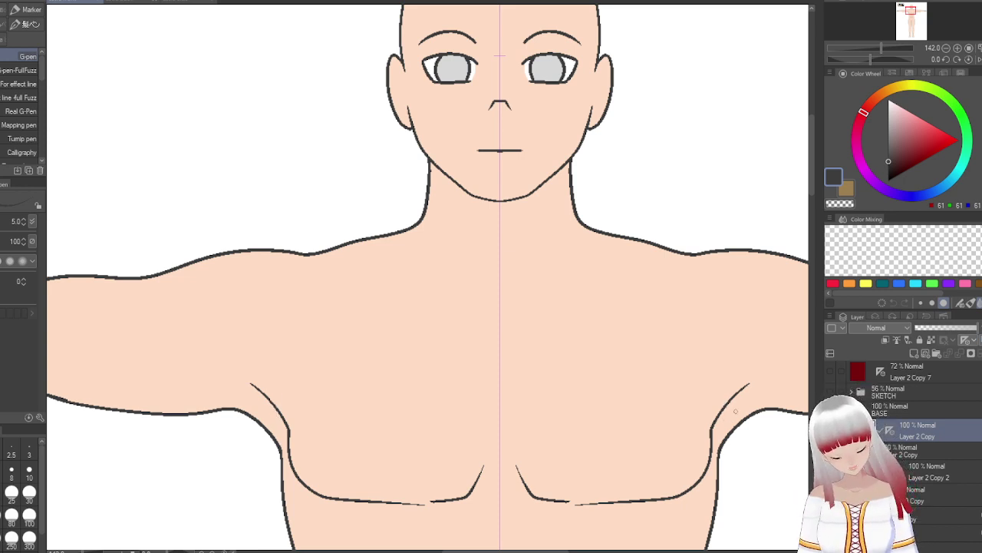
drag(681, 380, 618, 154)
drag(545, 396, 569, 394)
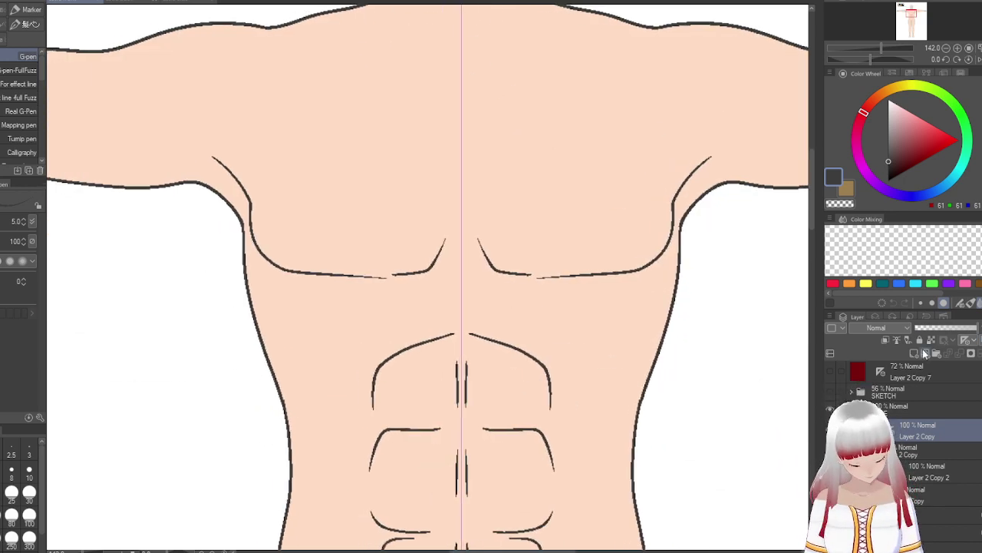
click(915, 354)
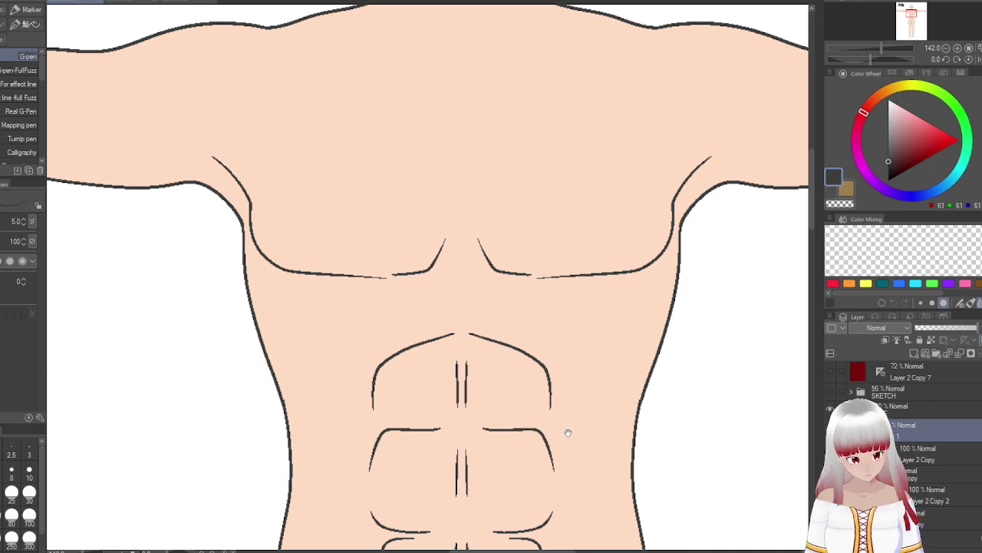
- Draw a wavy diagonal line across the abdominal muscles as the upper edge of a marking
mouse_move(563, 432)
mouse_down()
mouse_move(600, 325)
mouse_move(473, 458)
mouse_up()
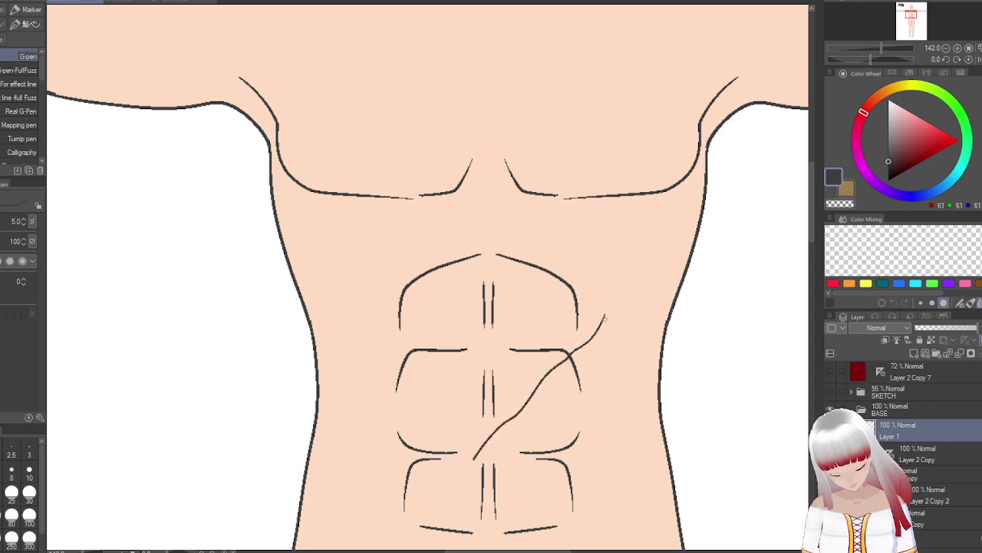
mouse_move(605, 317)
mouse_down()
mouse_move(605, 360)
mouse_move(588, 383)
mouse_up()
key(ctrl+z)
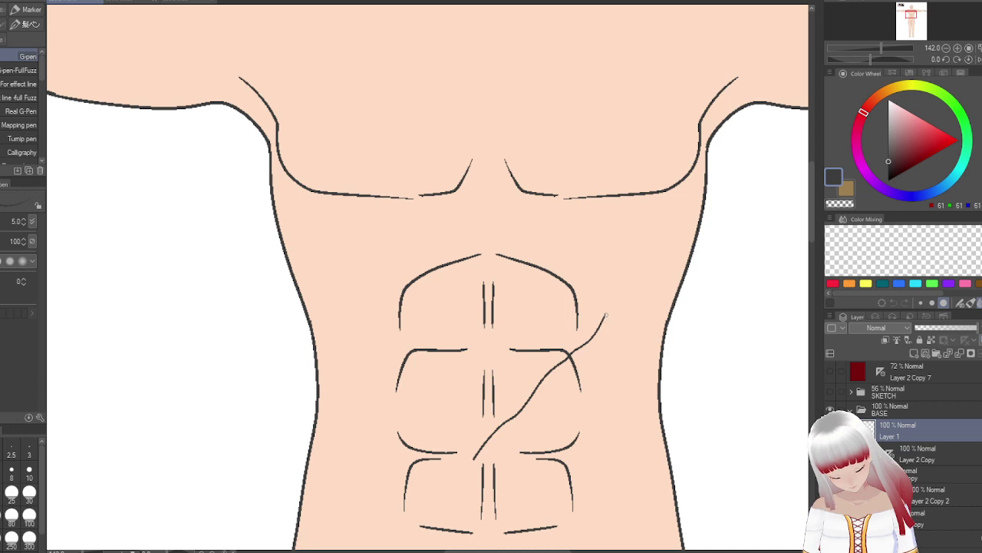
mouse_move(606, 315)
mouse_down()
mouse_move(579, 396)
mouse_move(508, 453)
mouse_move(469, 470)
mouse_up()
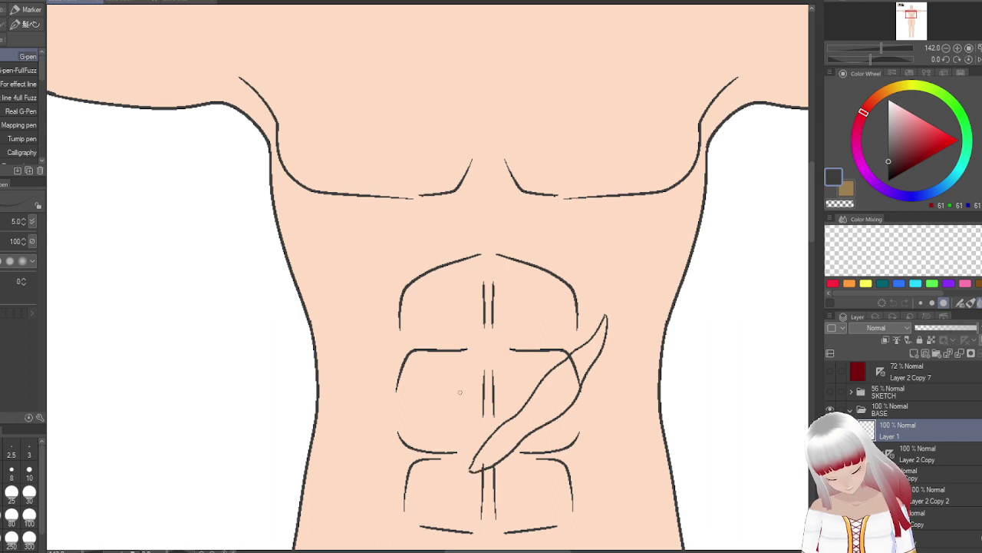
scroll(459, 392, up, 6)
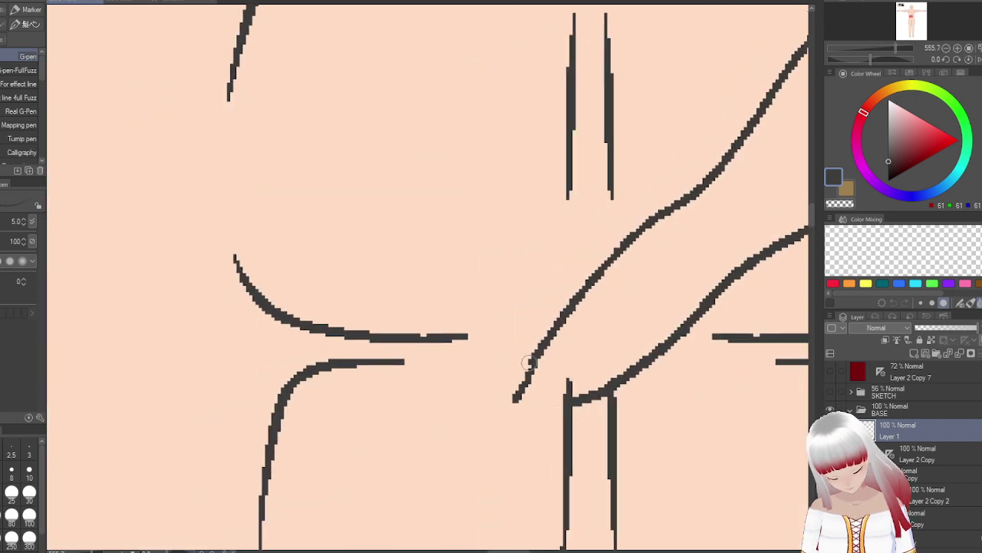
drag(528, 362, 508, 416)
drag(580, 399, 502, 419)
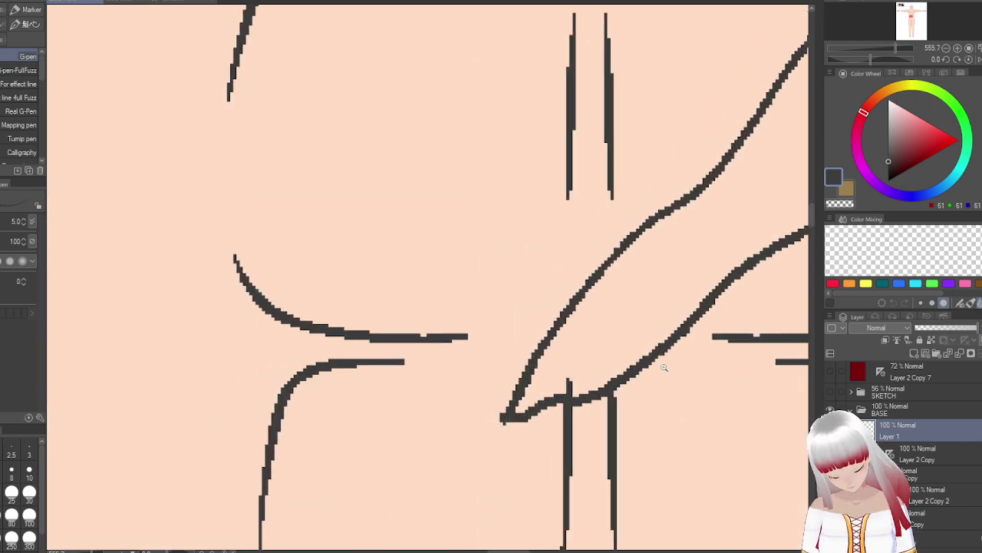
scroll(664, 368, down, 7)
scroll(383, 491, up, 2)
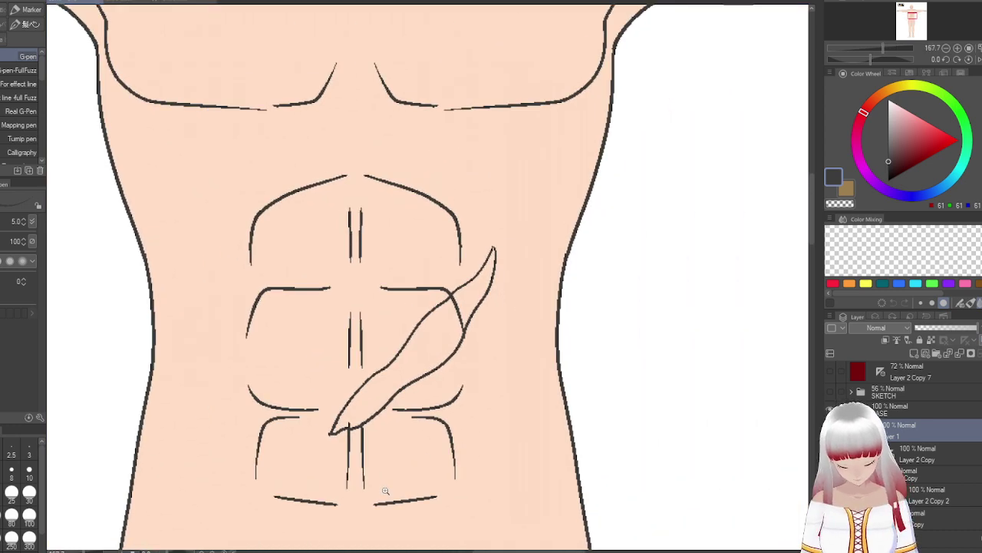
key(ctrl+z)
- Draw a wavy lower edge that closes the abdomen marking with a point at both ends
scroll(482, 332, up, 2)
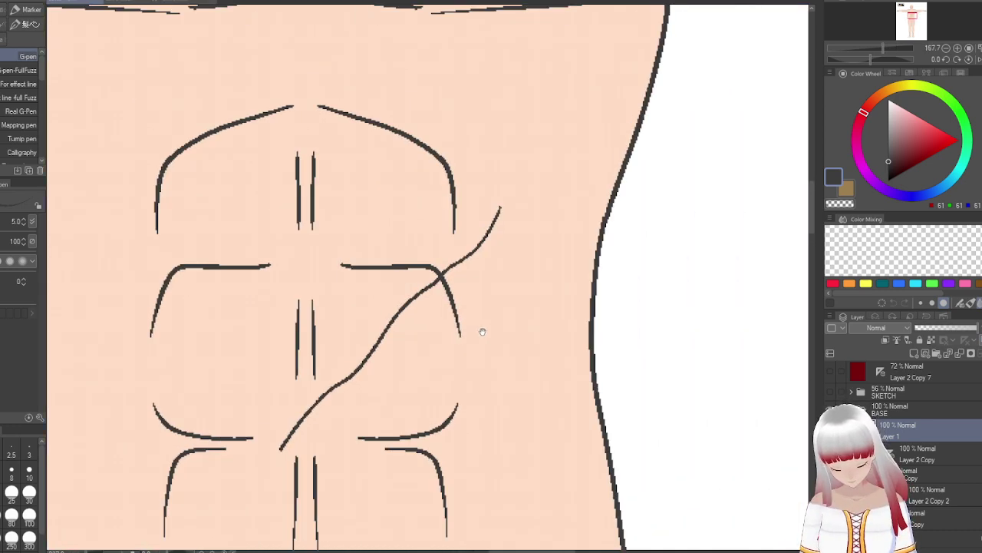
mouse_move(581, 161)
mouse_down()
mouse_move(569, 231)
mouse_move(542, 270)
mouse_move(496, 298)
mouse_move(435, 383)
mouse_move(354, 410)
mouse_up()
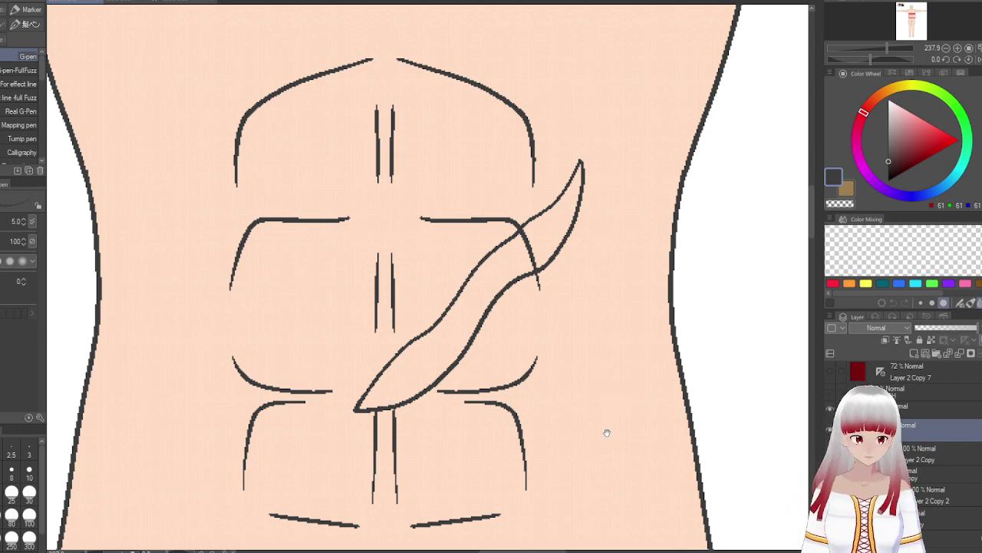
- Draw a curved line from the outer edge of the character's left thigh inward as a marking's upper edge
scroll(650, 480, down, 4)
drag(682, 414, 467, 145)
drag(478, 445, 478, 336)
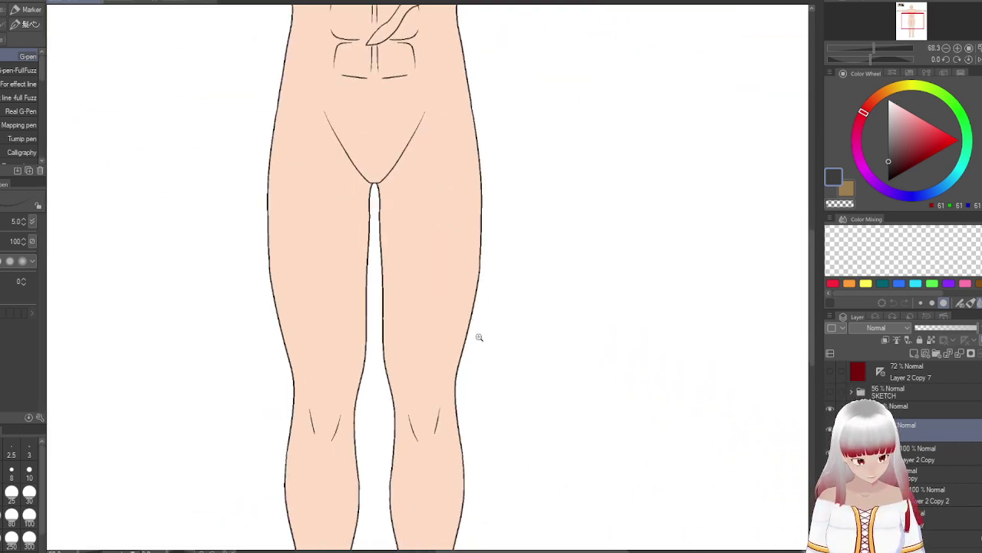
scroll(468, 307, up, 3)
scroll(453, 256, down, 1)
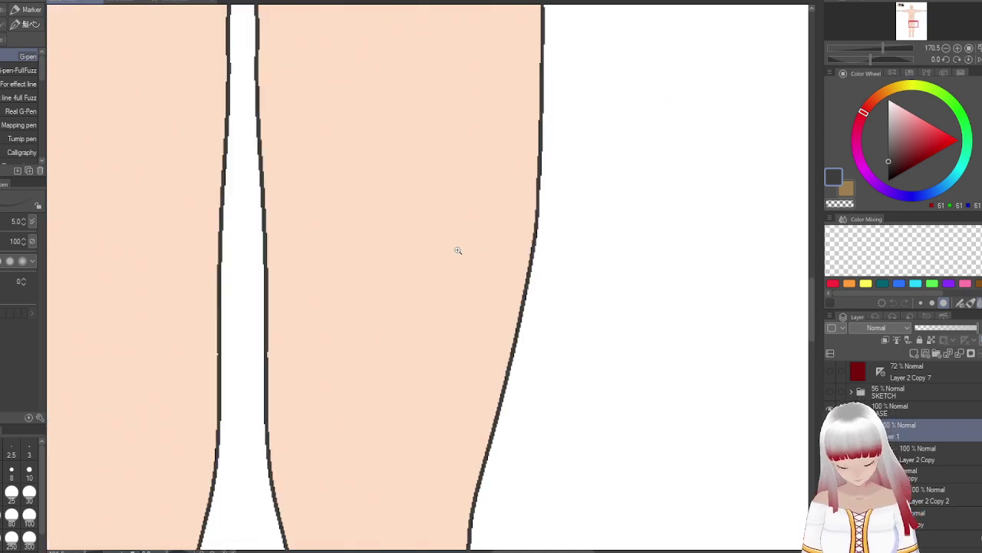
mouse_move(541, 107)
mouse_down()
mouse_move(454, 152)
mouse_move(347, 253)
mouse_move(285, 281)
mouse_move(355, 290)
mouse_move(494, 208)
mouse_up()
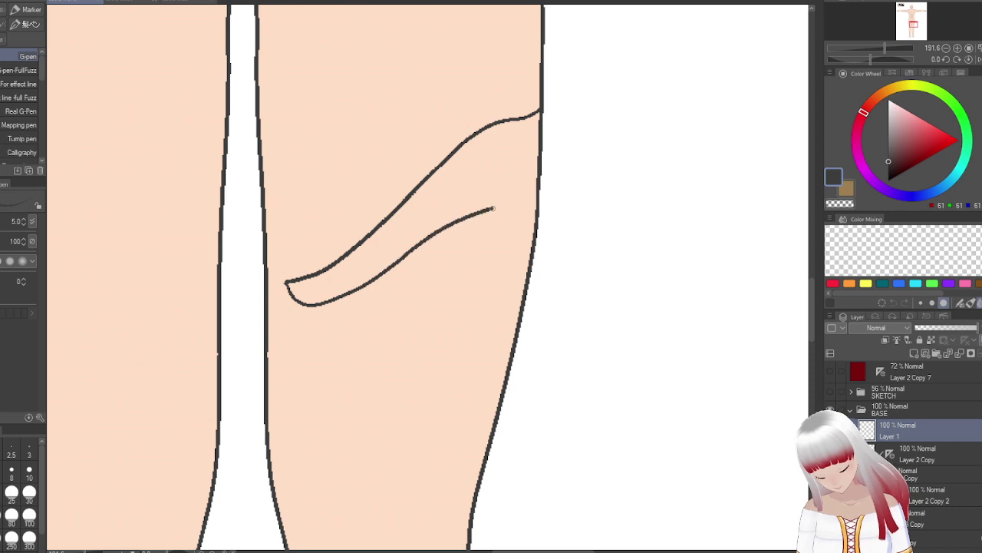
key(ctrl+z)
mouse_move(531, 161)
mouse_down()
mouse_move(485, 188)
mouse_move(400, 275)
mouse_move(313, 293)
mouse_move(286, 284)
mouse_up()
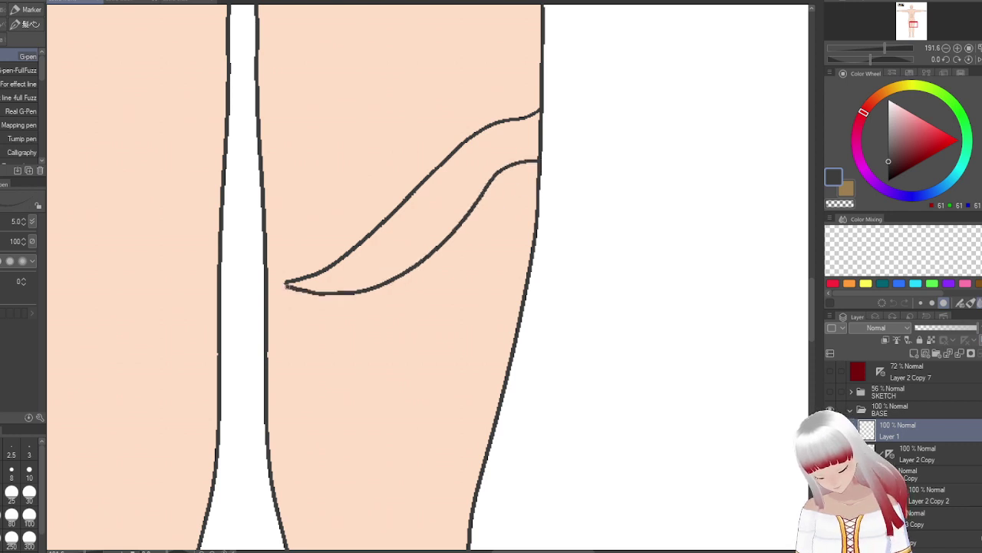
key(ctrl+z)
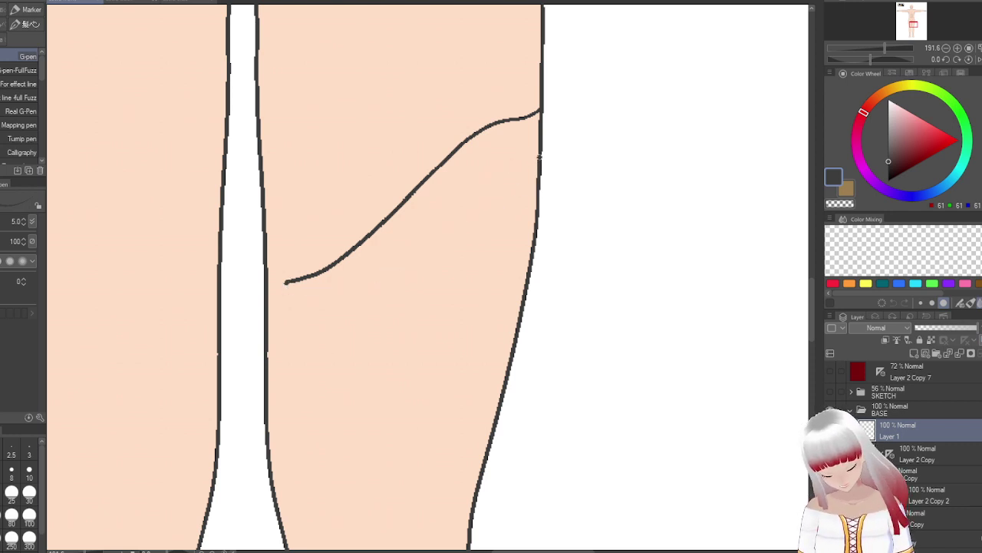
drag(518, 160, 437, 233)
key(ctrl+z)
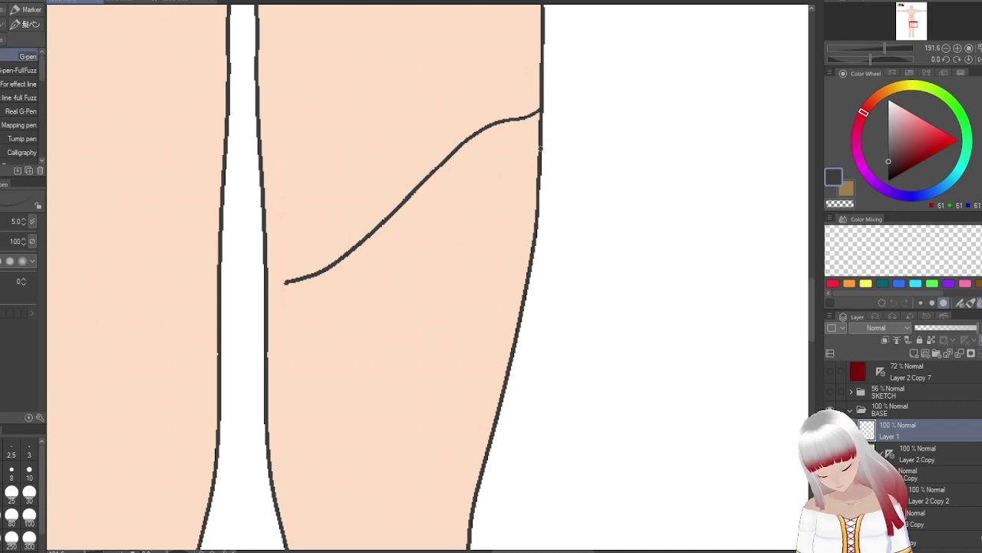
mouse_move(537, 172)
mouse_down()
mouse_move(530, 195)
mouse_move(486, 230)
mouse_move(430, 250)
mouse_up()
key(ctrl+z)
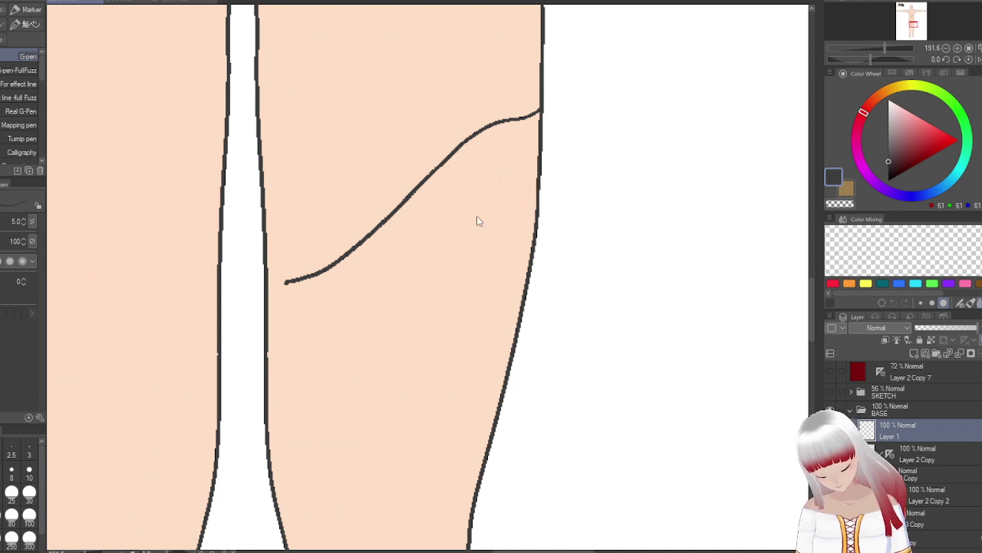
mouse_move(538, 176)
mouse_down()
mouse_move(462, 234)
mouse_move(326, 275)
mouse_up()
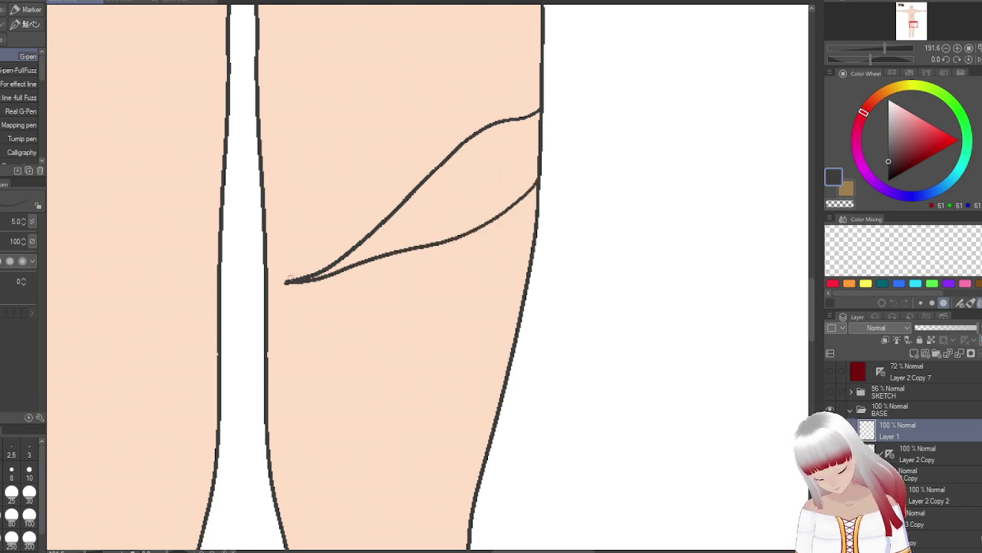
key(ctrl+z)
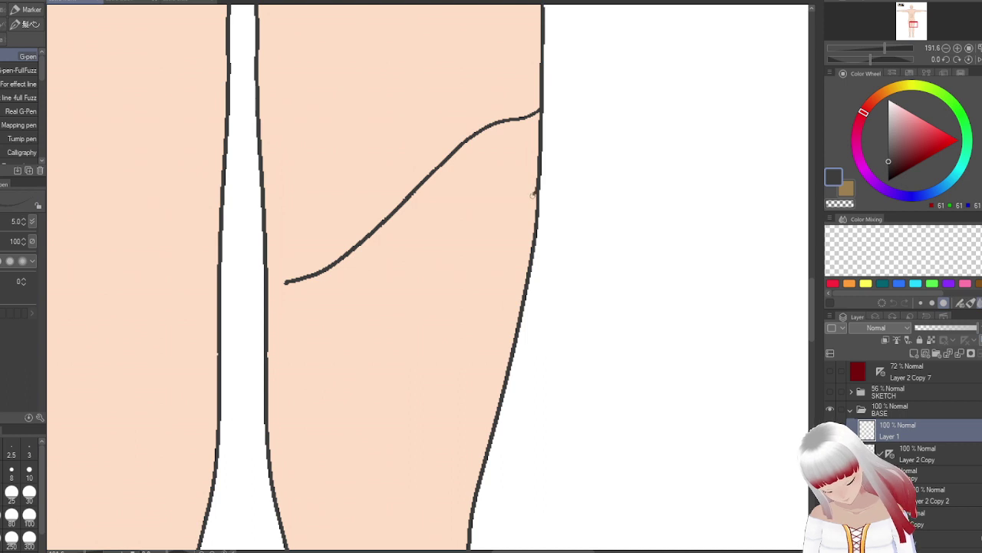
mouse_move(537, 192)
mouse_down()
mouse_move(333, 284)
mouse_move(287, 282)
mouse_up()
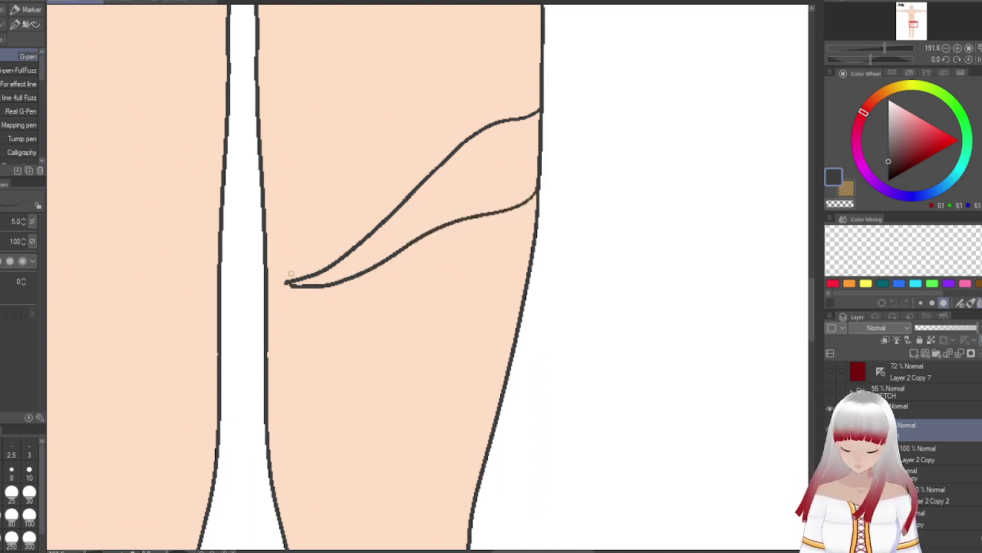
key(ctrl+z)
- Draw the thigh marking's lower edge as a curve from its inner tip to the thigh's outer outline
mouse_move(285, 282)
mouse_down()
mouse_move(361, 285)
mouse_move(459, 230)
mouse_move(535, 209)
mouse_up()
scroll(578, 314, down, 2)
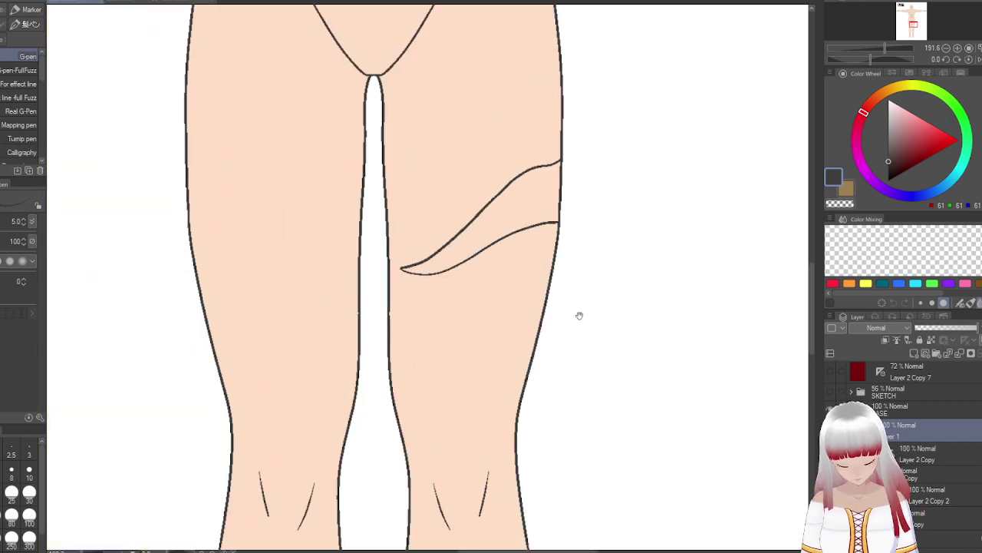
- Outline a curved, pointed marking on the character's right calf, running from the inner outline toward the shin
scroll(593, 360, down, 2)
drag(586, 379, 471, 198)
scroll(471, 198, up, 3)
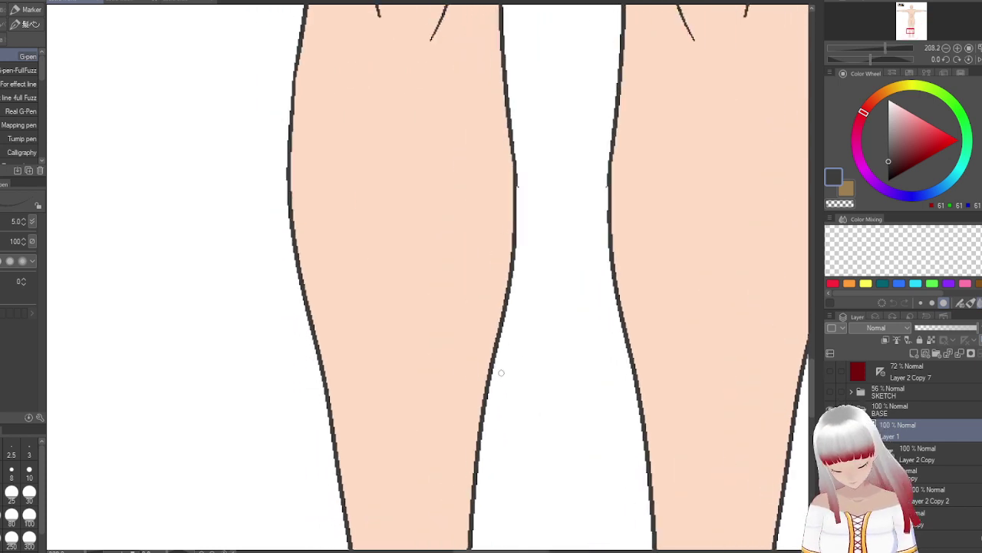
mouse_move(478, 427)
mouse_down()
mouse_move(388, 298)
mouse_move(350, 219)
mouse_move(507, 347)
mouse_up()
key(ctrl+z)
key(ctrl+y)
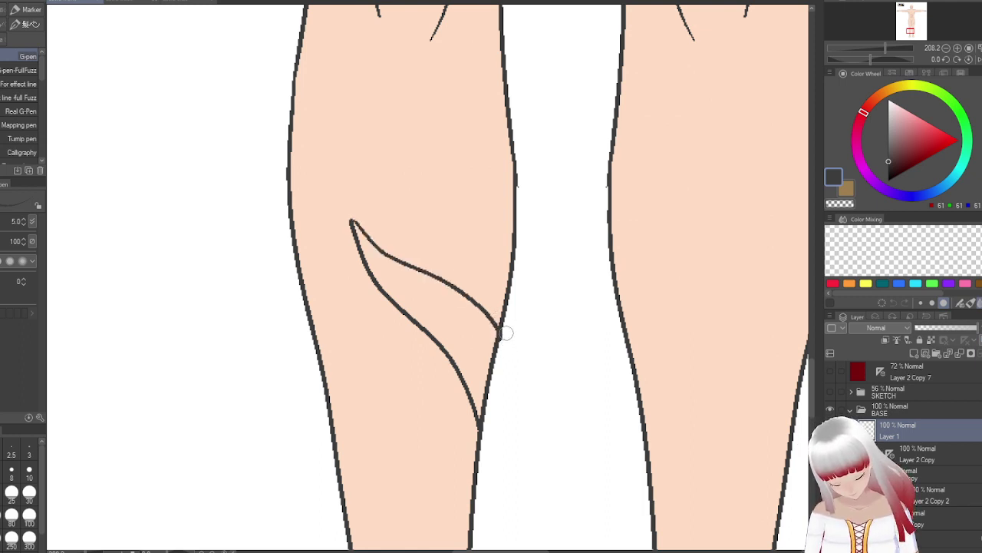
- Add a new layer for the marking fills beneath the line art and make a pale skin tint the main colour
scroll(580, 290, down, 3)
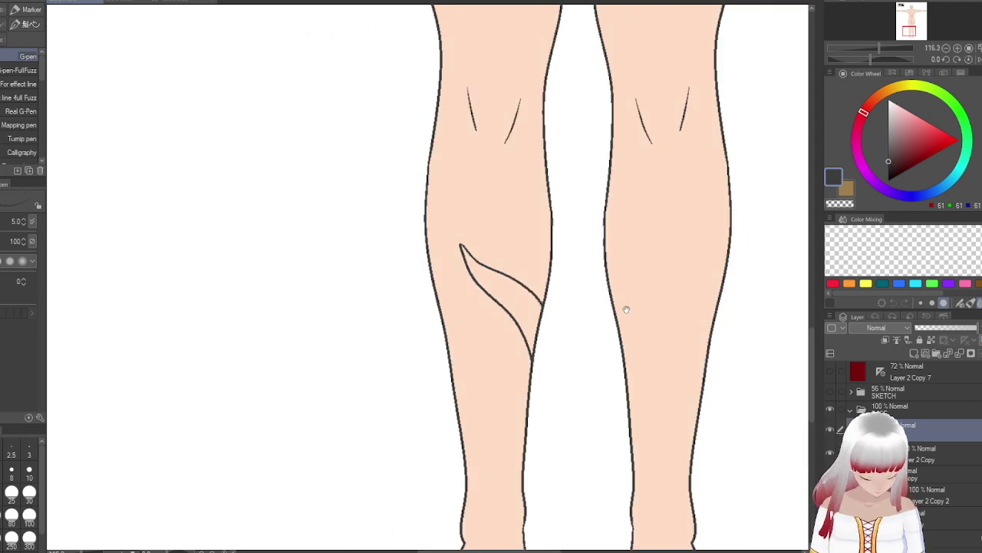
click(968, 518)
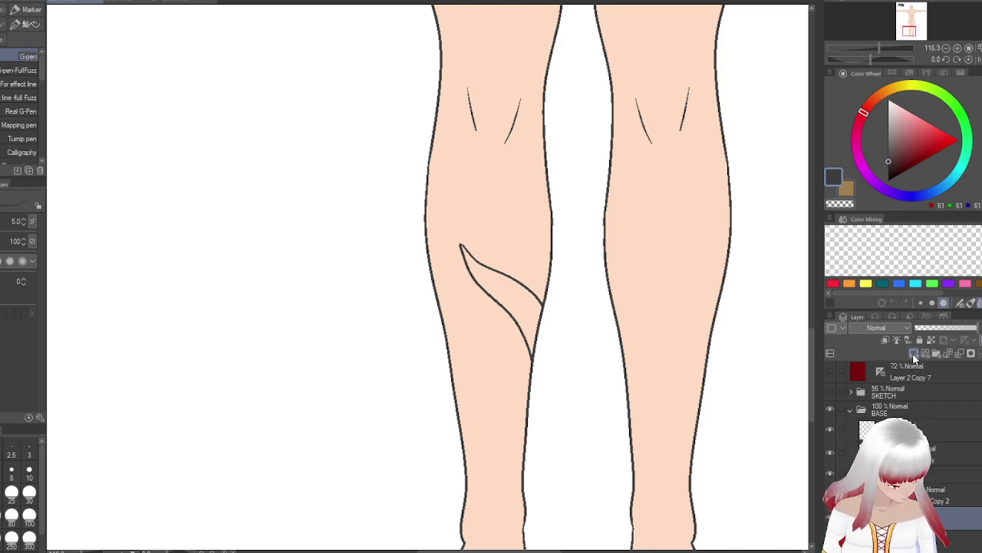
alt+click(666, 345)
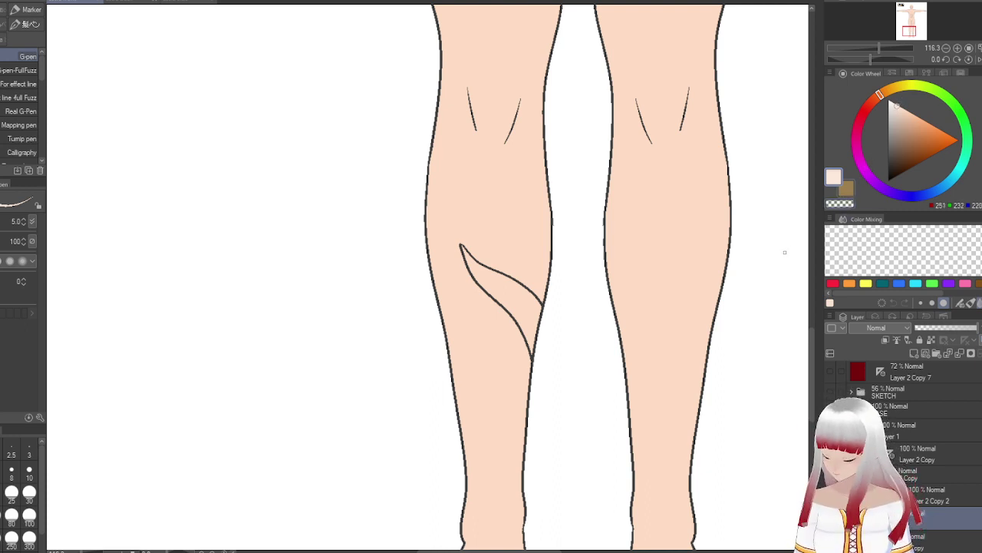
- Change the secondary drawing colour to a light blue with RGB 137, 170, 255
click(850, 191)
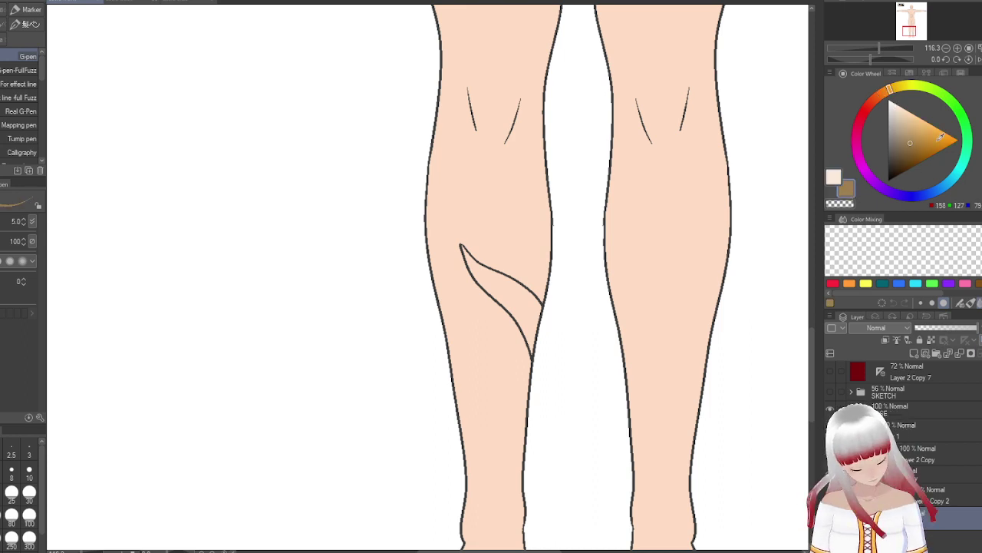
click(927, 191)
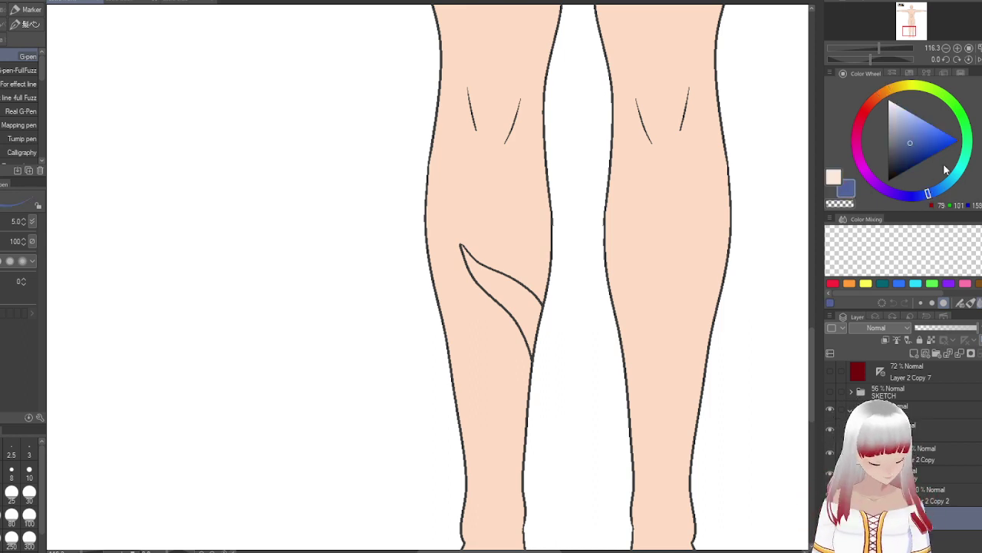
click(923, 119)
- Paint the pointed upper end of the right calf marking light blue, enlarging the G-pen to size 10
scroll(685, 226, up, 5)
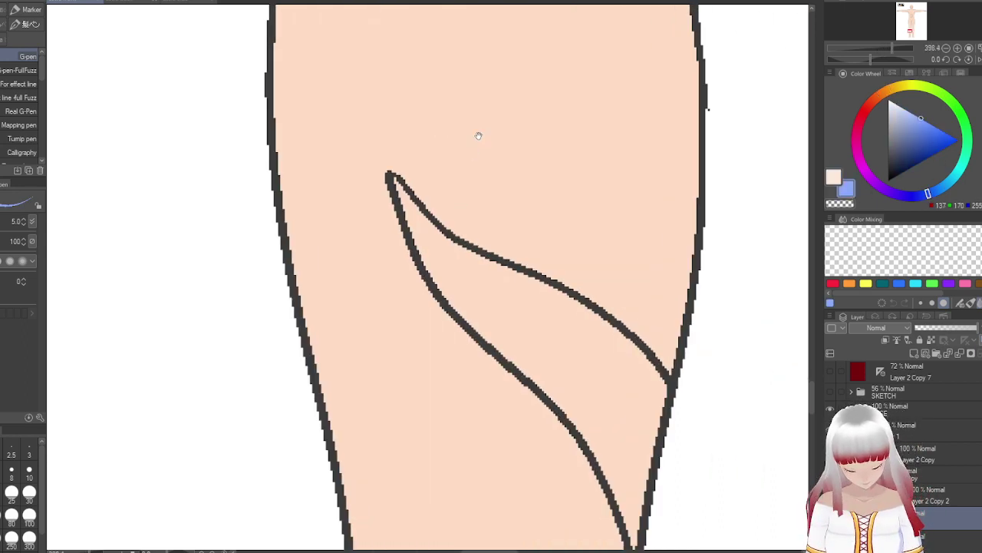
drag(395, 181, 412, 233)
scroll(709, 234, down, 5)
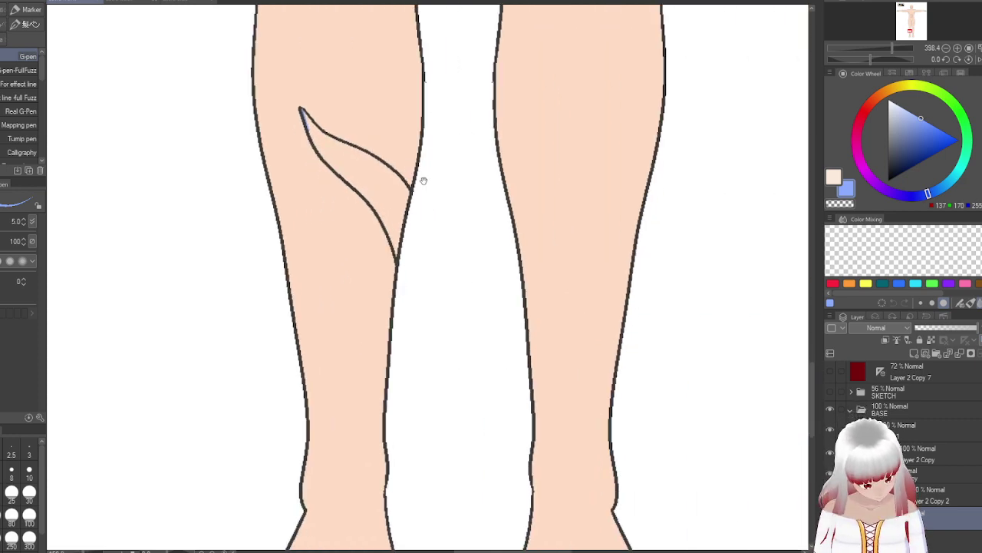
scroll(438, 140, right, 3)
scroll(394, 244, up, 3)
scroll(394, 243, up, 4)
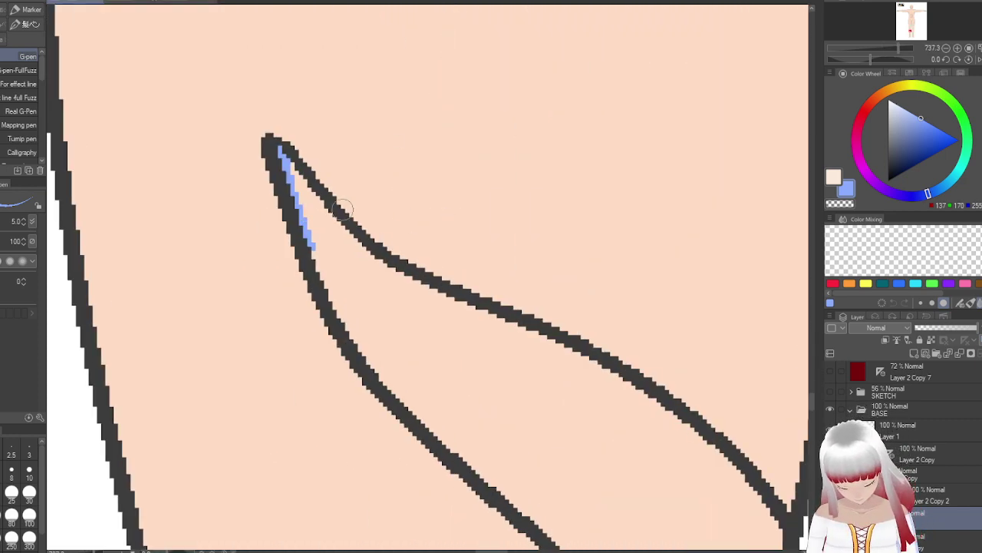
mouse_move(290, 163)
mouse_down()
mouse_move(354, 240)
mouse_move(406, 280)
mouse_move(307, 191)
mouse_move(319, 215)
mouse_move(291, 177)
mouse_move(346, 315)
mouse_up()
click(11, 476)
click(30, 470)
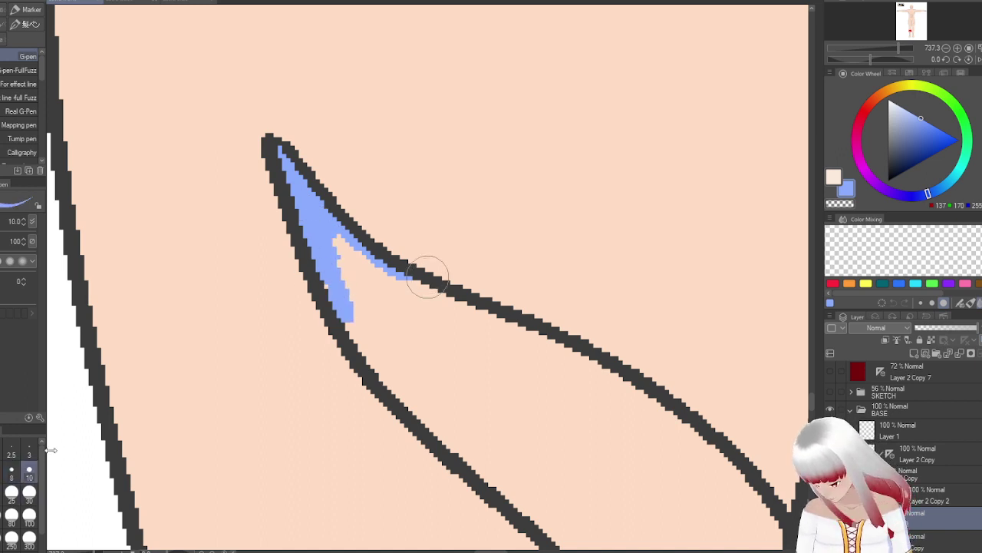
mouse_move(328, 264)
mouse_down()
mouse_move(390, 357)
mouse_move(329, 265)
mouse_move(352, 318)
mouse_move(399, 363)
mouse_move(408, 326)
mouse_move(365, 273)
mouse_move(461, 317)
mouse_up()
- Line the inside of the remaining calf marking edges with light blue, down to its lower point at the leg outline
drag(626, 331, 468, 171)
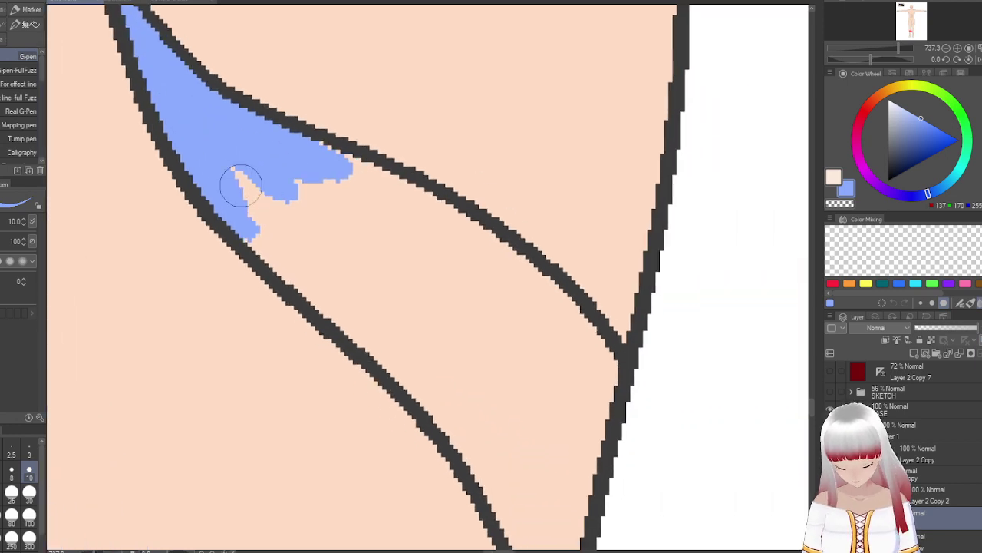
drag(234, 184, 485, 464)
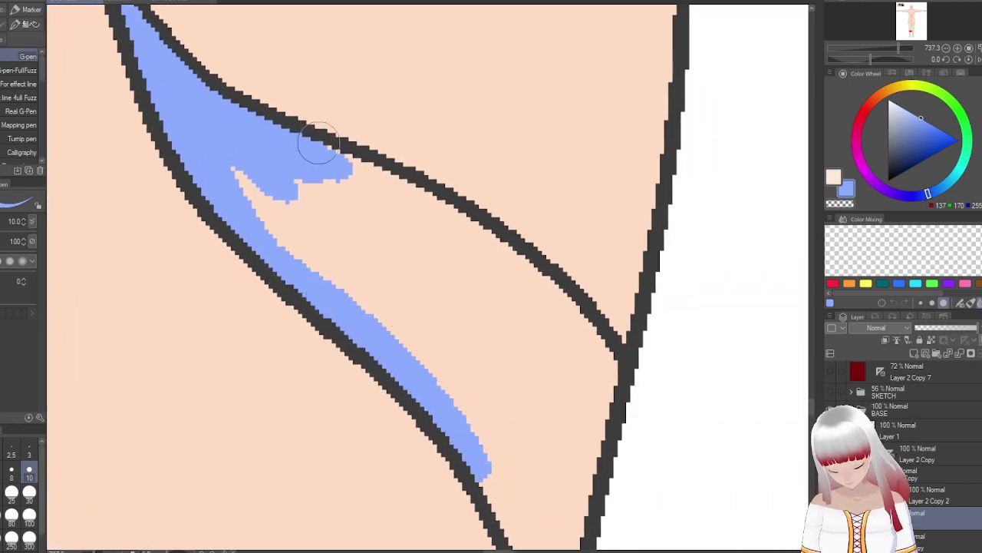
mouse_move(318, 149)
mouse_down()
mouse_move(450, 220)
mouse_move(560, 307)
mouse_move(606, 372)
mouse_up()
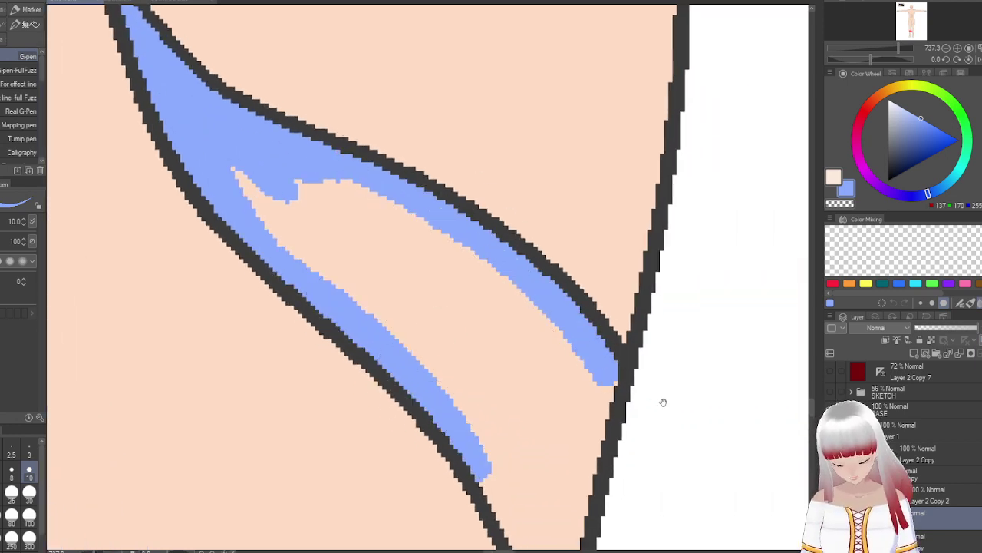
drag(663, 401, 663, 281)
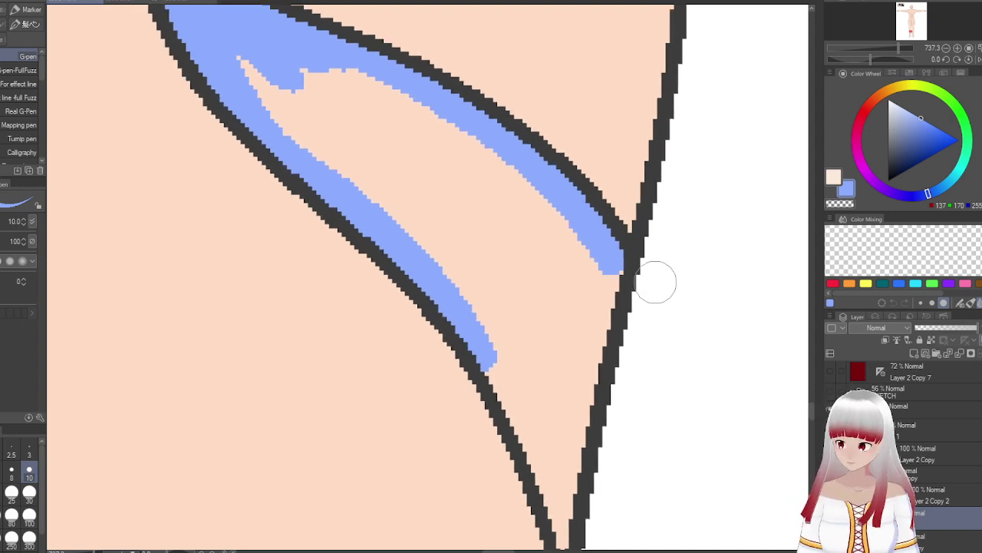
mouse_move(603, 274)
mouse_down()
mouse_move(564, 539)
mouse_move(527, 407)
mouse_move(524, 422)
mouse_move(487, 356)
mouse_move(535, 454)
mouse_up()
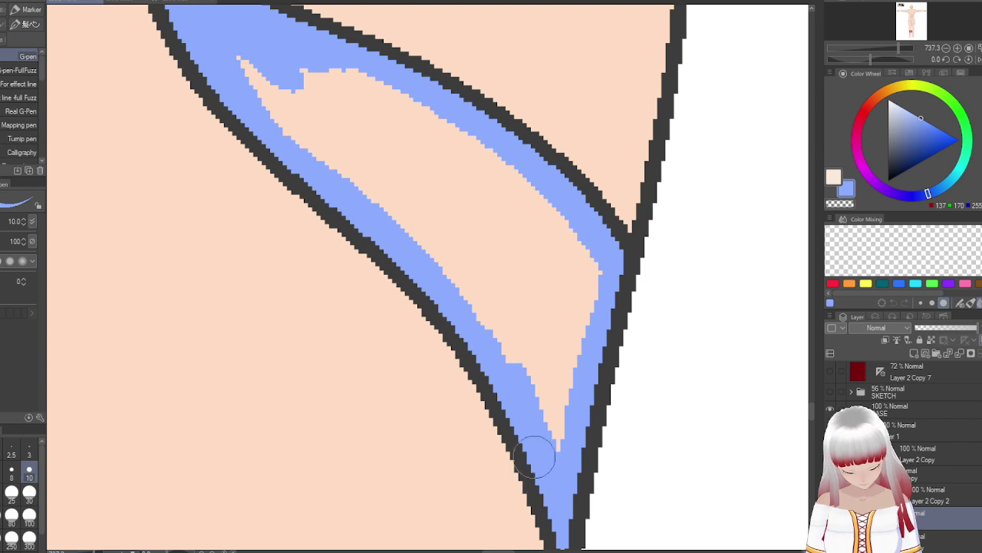
- Cover the unpainted interior of the calf marking with light blue G-pen strokes
mouse_move(257, 77)
mouse_down()
mouse_move(334, 65)
mouse_move(316, 128)
mouse_move(351, 77)
mouse_up()
drag(321, 146, 539, 399)
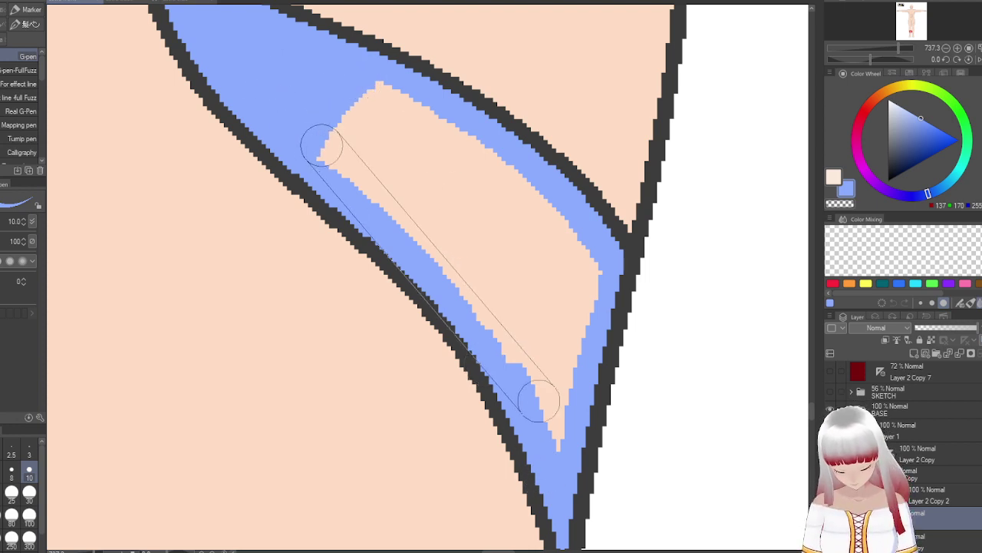
shift+click(563, 423)
shift+click(588, 259)
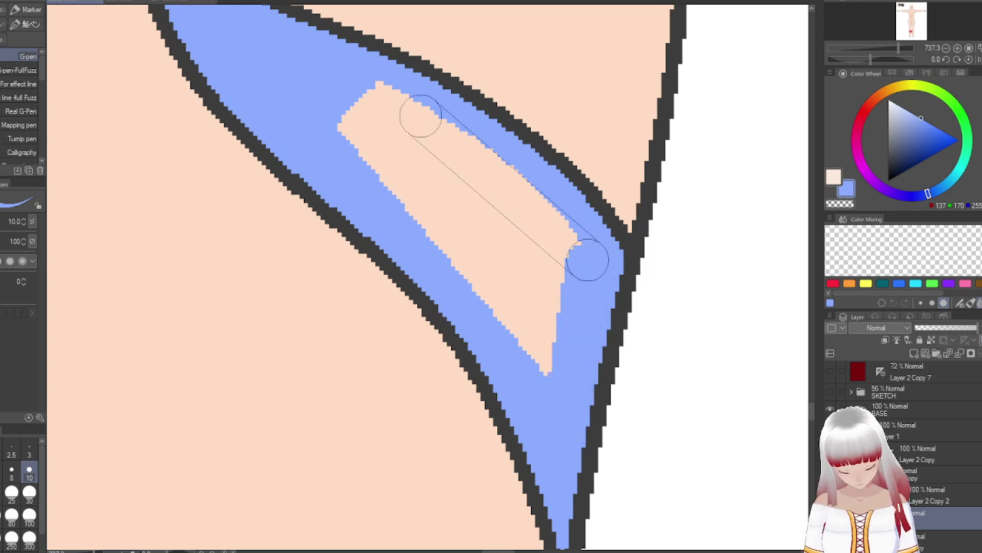
shift+click(421, 115)
shift+click(344, 120)
shift+click(551, 368)
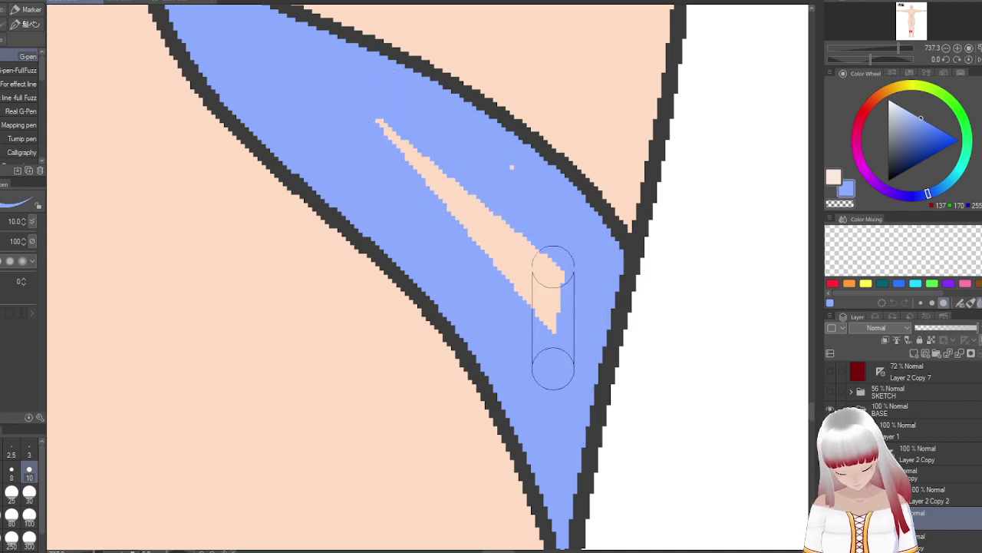
shift+click(553, 267)
shift+click(384, 121)
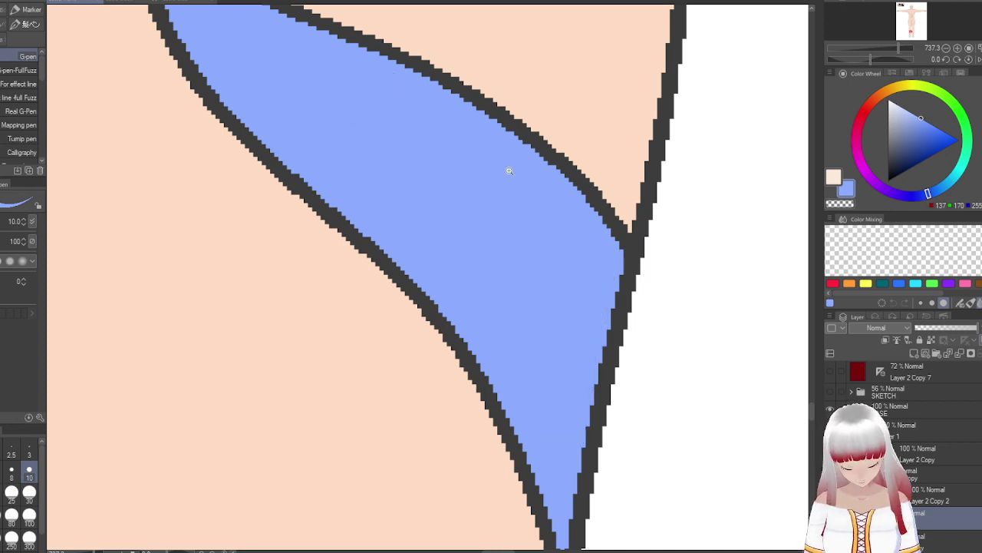
- Recolour the calf marking from light blue to the pale skin tint with the Fill tool
key(g)
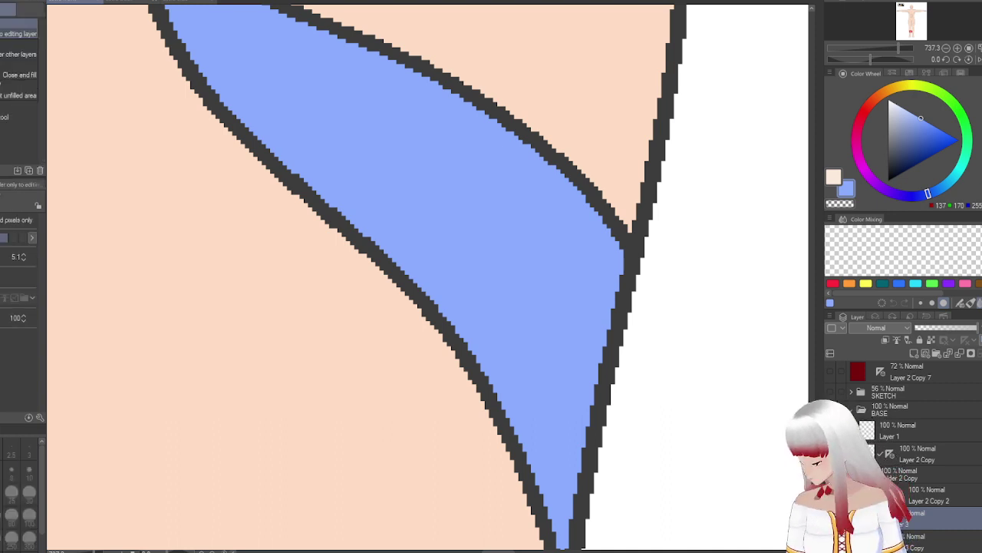
key(x)
click(407, 209)
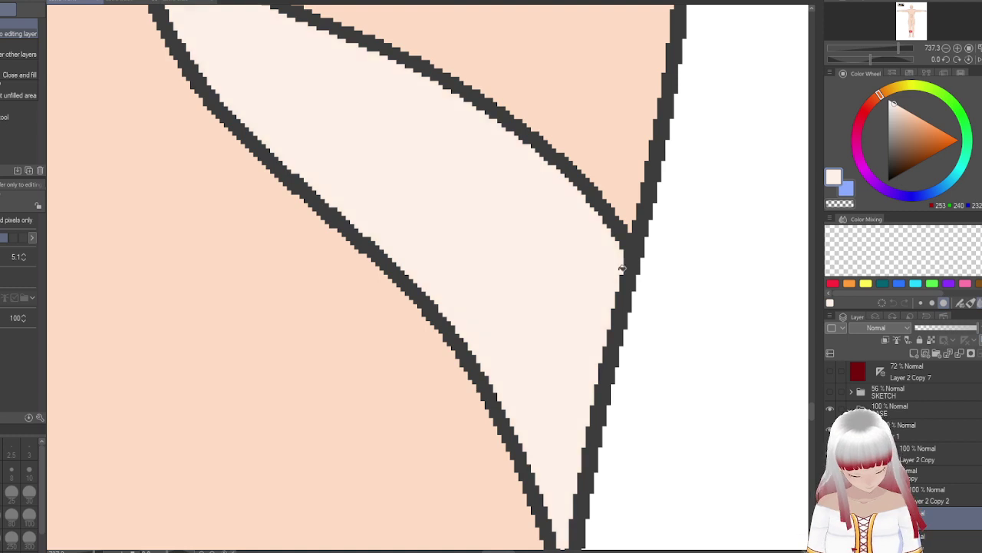
- Line the inside of the left thigh marking's upper edge with light blue using the G-pen
scroll(622, 268, down, 5)
drag(730, 272, 496, 366)
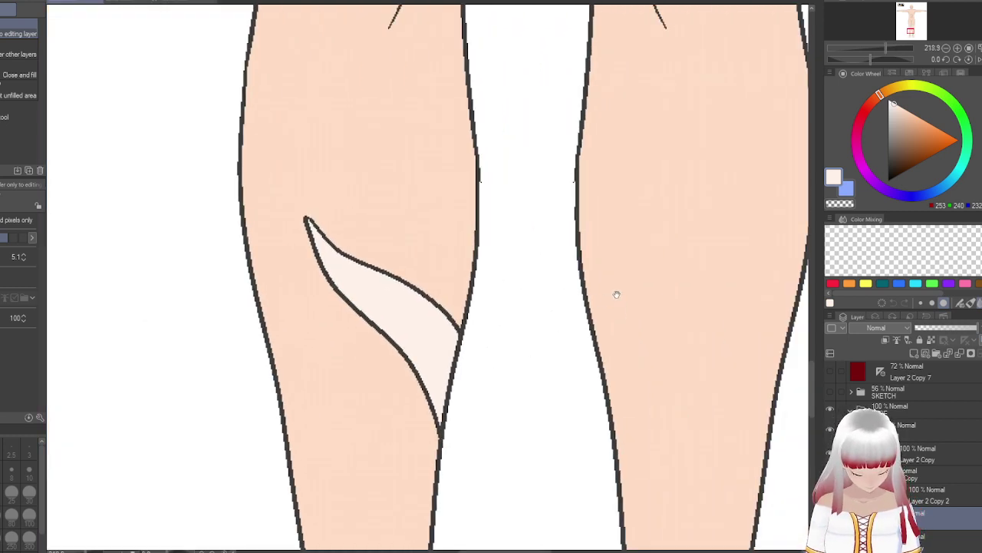
drag(621, 295, 583, 254)
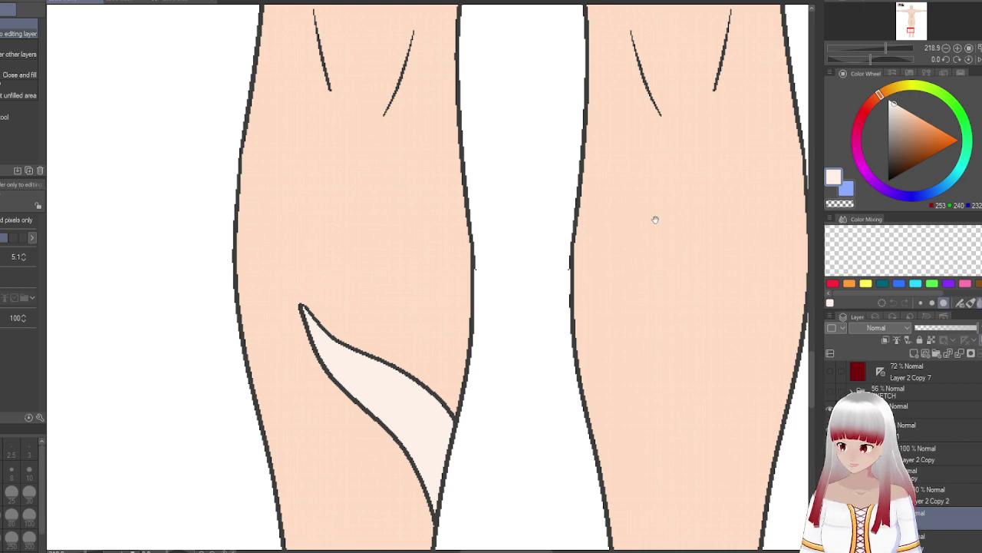
drag(656, 220, 464, 368)
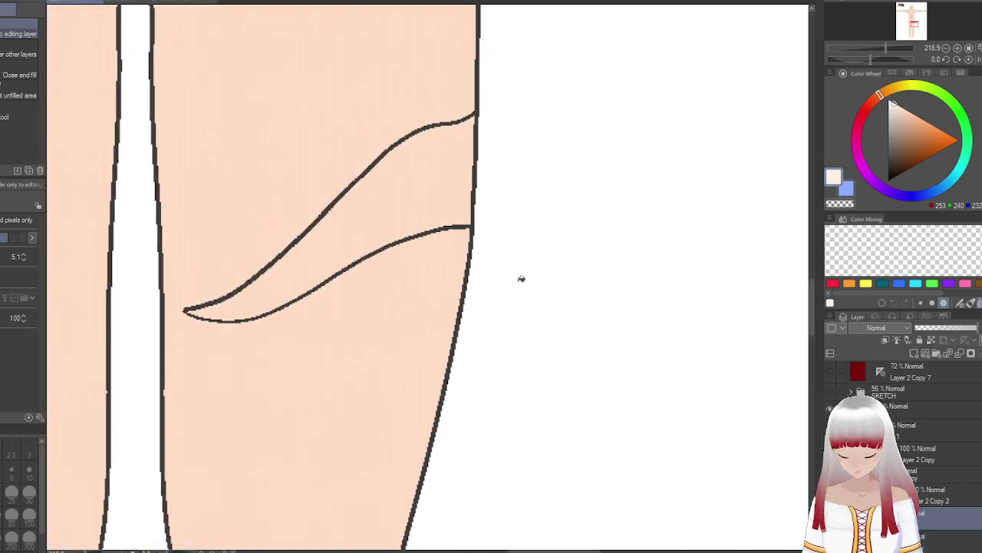
key(x)
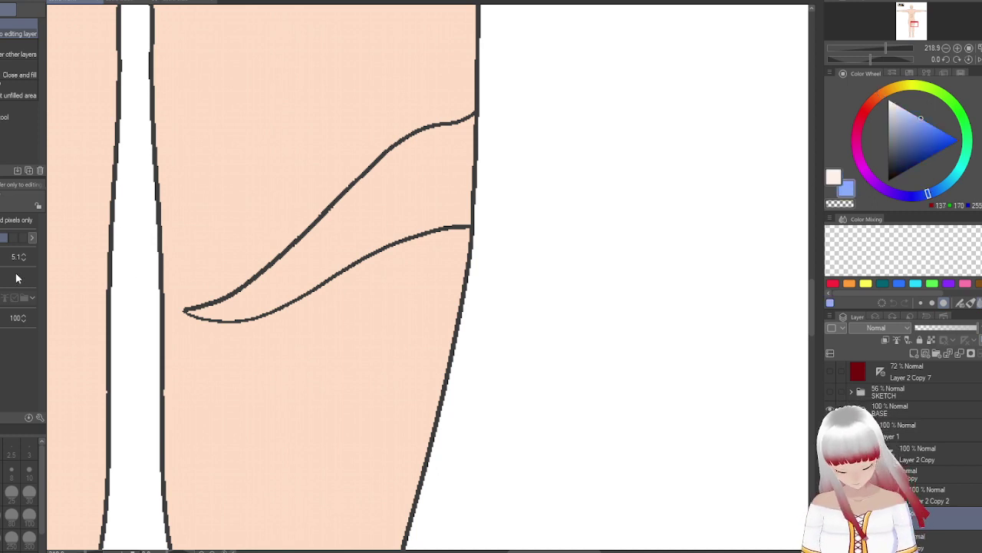
key(p)
drag(217, 231, 420, 293)
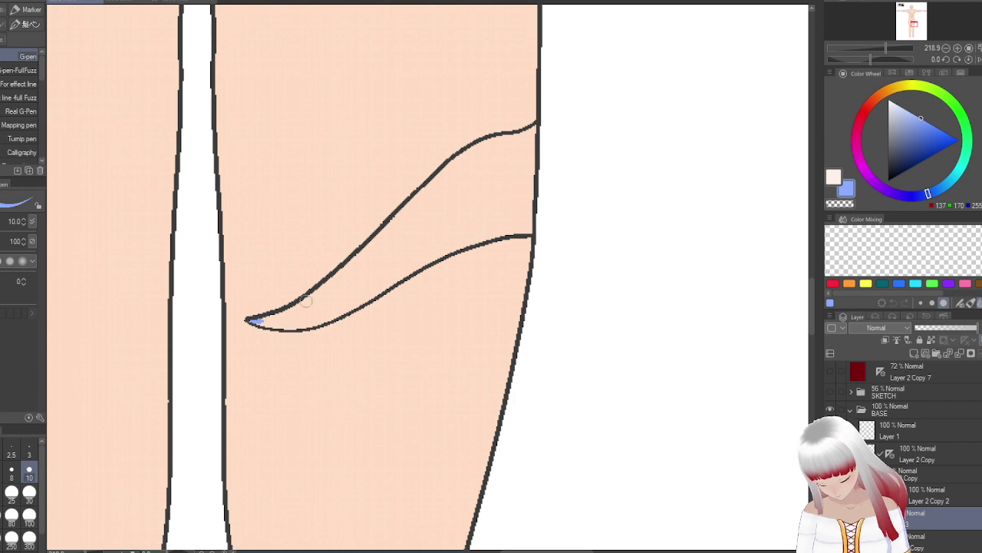
scroll(306, 301, up, 1)
scroll(592, 88, up, 1)
mouse_move(680, 73)
mouse_down()
mouse_move(602, 100)
mouse_move(414, 288)
mouse_up()
mouse_move(250, 390)
mouse_down()
mouse_move(351, 345)
mouse_move(436, 266)
mouse_move(354, 328)
mouse_up()
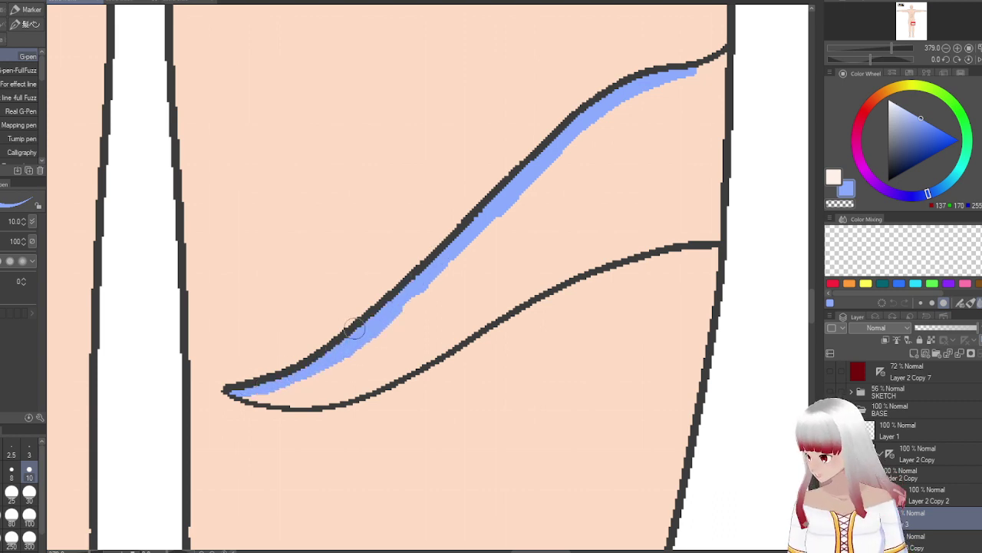
- Close the blue border of the thigh marking along its lower edge and the thigh's outer outline
mouse_move(260, 391)
mouse_down()
mouse_move(268, 396)
mouse_move(244, 393)
mouse_move(283, 399)
mouse_move(278, 410)
mouse_move(359, 396)
mouse_move(393, 377)
mouse_up()
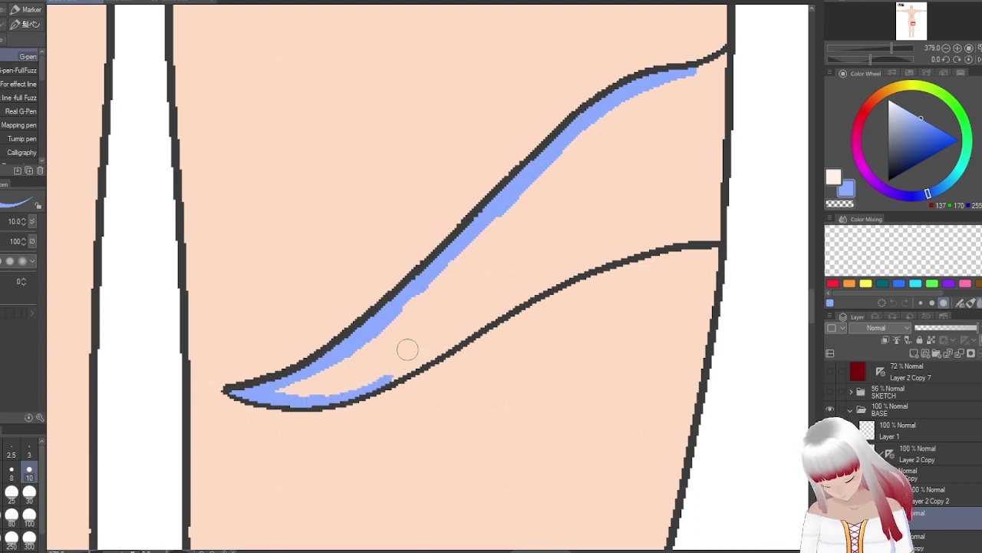
mouse_move(714, 77)
mouse_down()
mouse_move(724, 55)
mouse_move(716, 238)
mouse_move(710, 211)
mouse_up()
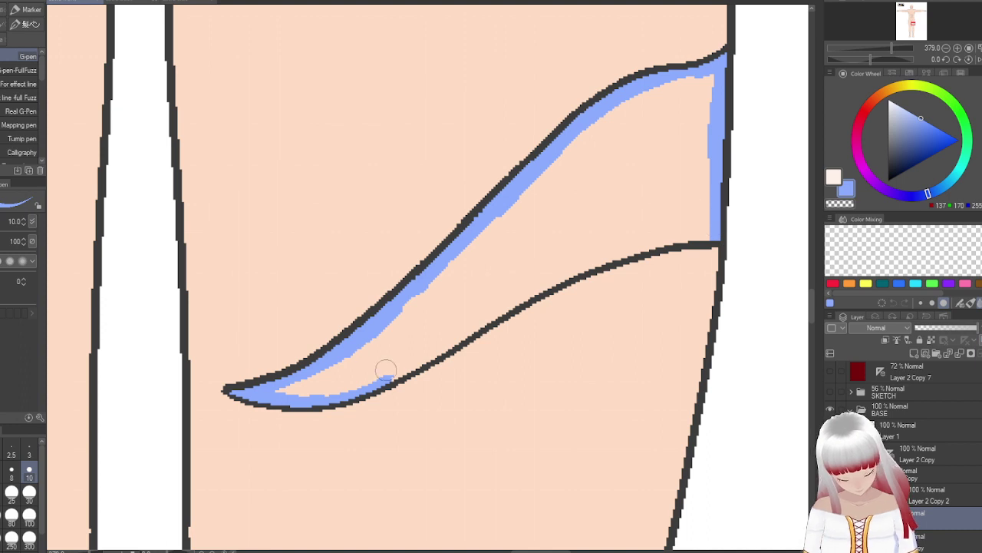
mouse_move(386, 373)
mouse_down()
mouse_move(450, 340)
mouse_move(421, 360)
mouse_move(503, 307)
mouse_up()
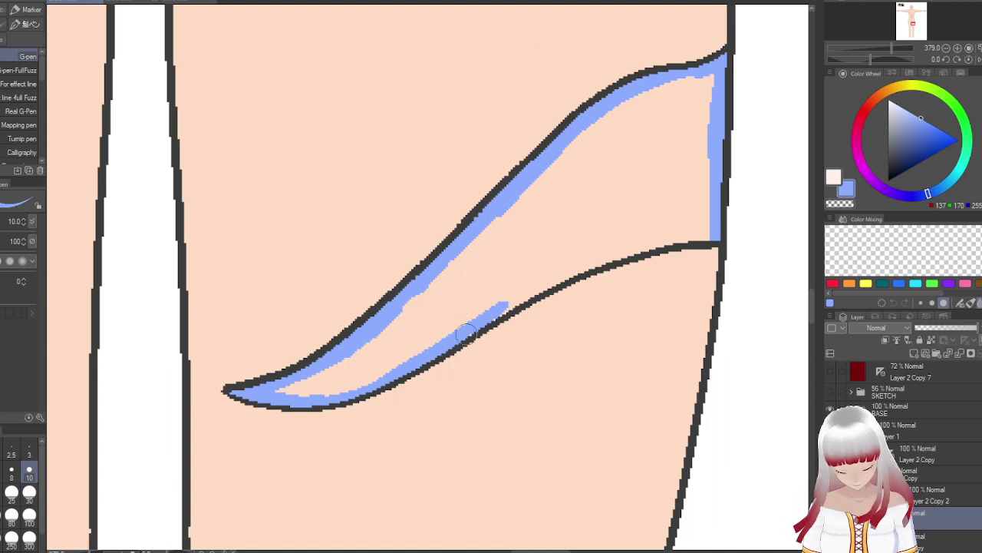
drag(469, 334, 530, 289)
mouse_move(497, 317)
mouse_down()
mouse_move(591, 265)
mouse_move(543, 282)
mouse_move(709, 232)
mouse_up()
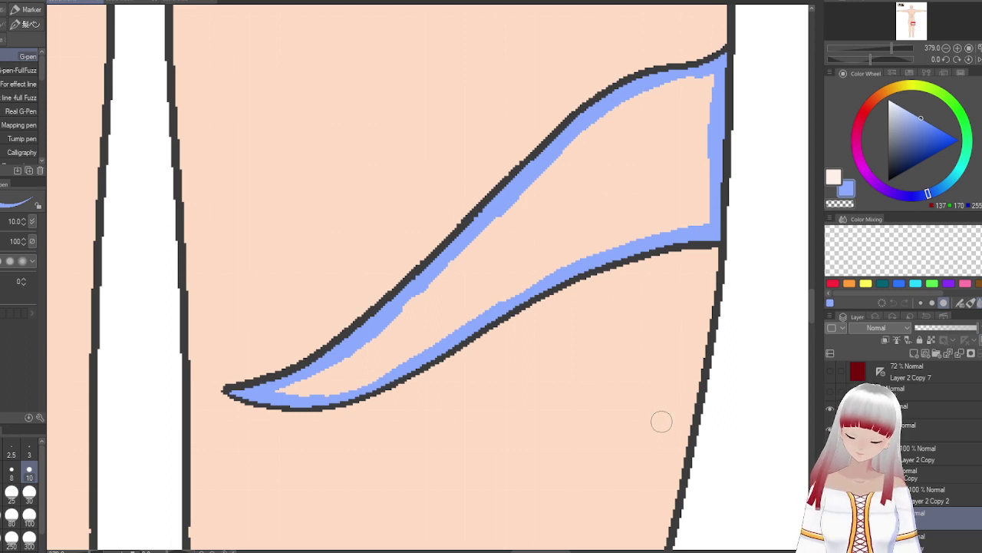
- Fill the thigh marking's interior inside the blue border, then recolour the whole marking with the pale skin tint
key(g)
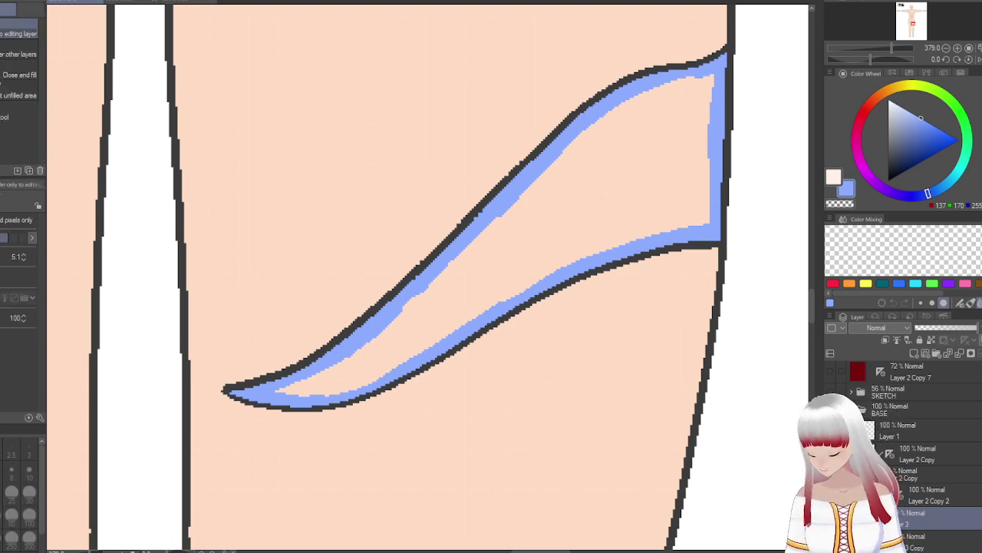
click(552, 289)
key(x)
click(678, 165)
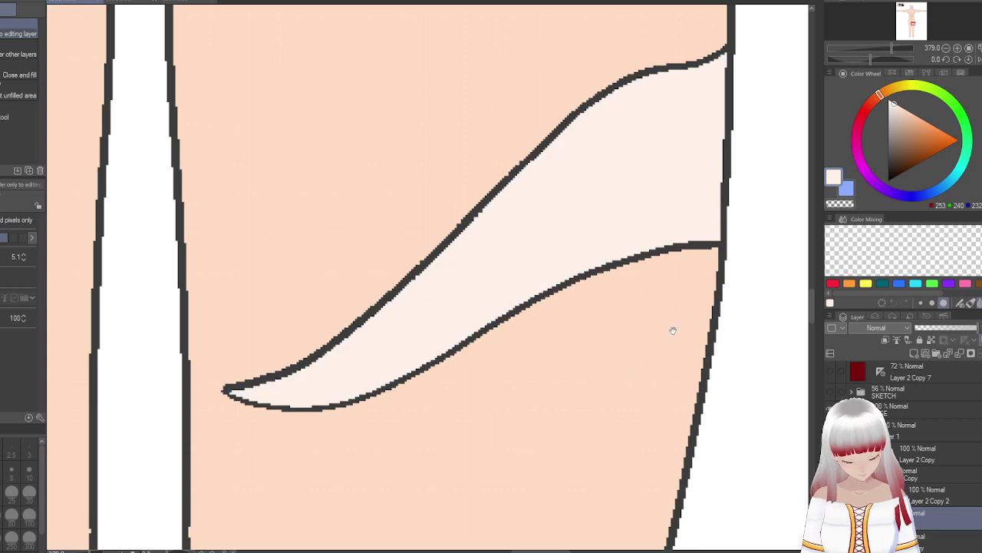
- Line the inside of the abdomen marking's lower tip with light blue along both edges using the G-pen
drag(701, 102, 677, 301)
scroll(678, 301, down, 5)
scroll(641, 471, up, 4)
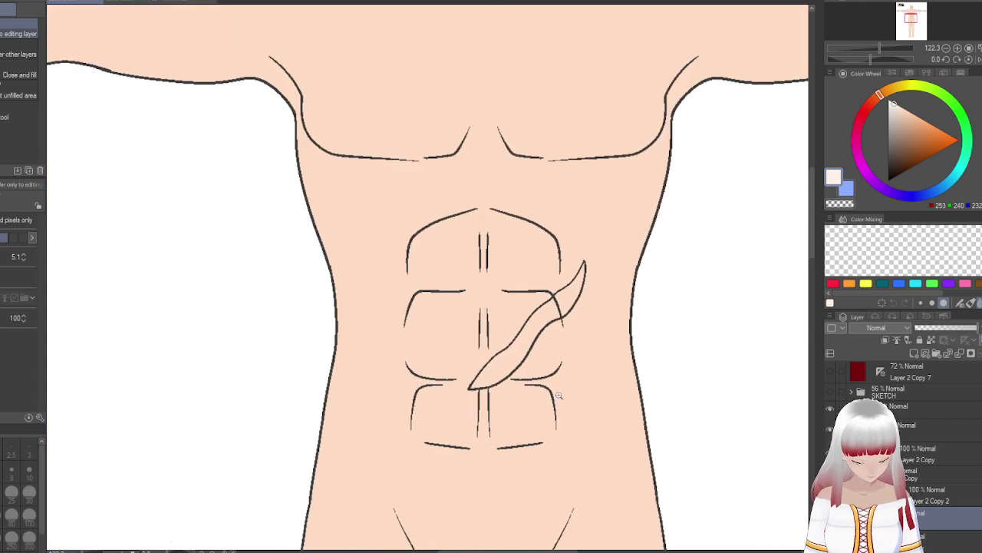
scroll(555, 399, up, 4)
key(p)
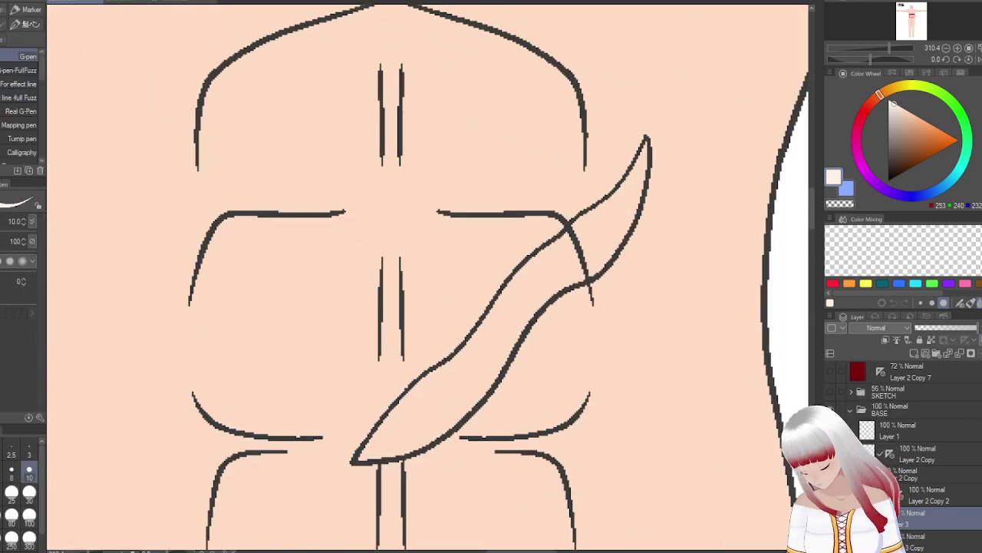
scroll(412, 410, up, 3)
drag(436, 434, 438, 375)
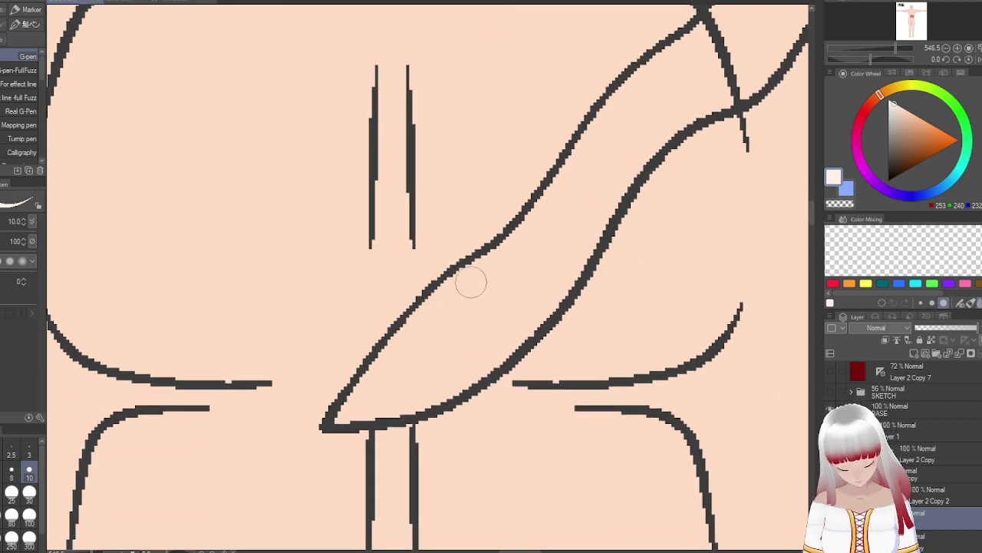
click(848, 193)
mouse_move(502, 256)
mouse_down()
mouse_move(425, 308)
mouse_move(488, 259)
mouse_move(393, 347)
mouse_move(338, 422)
mouse_move(471, 386)
mouse_up()
key(ctrl+z)
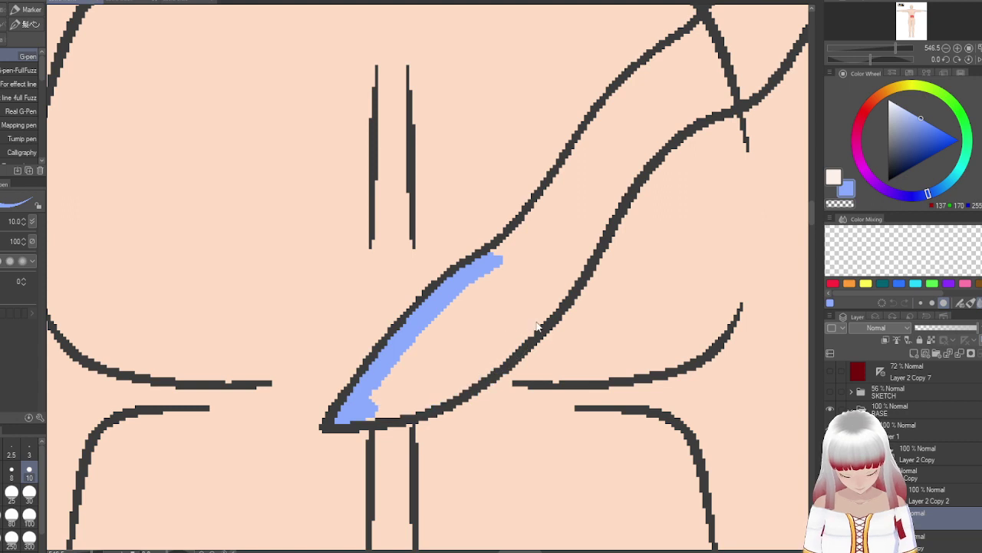
mouse_move(597, 237)
mouse_down()
mouse_move(533, 330)
mouse_move(483, 369)
mouse_move(364, 402)
mouse_up()
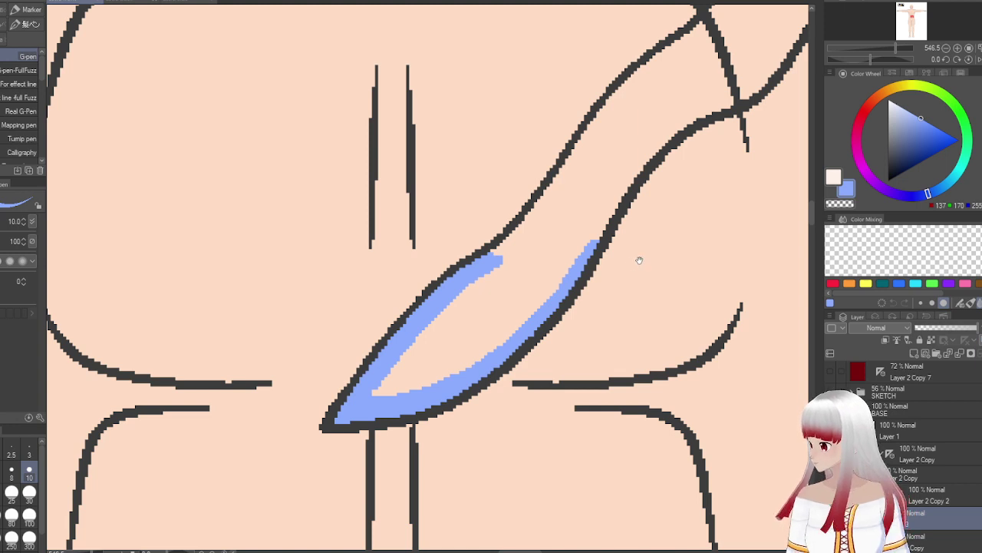
- Extend the light blue border along both edges of the abdomen marking up to its upper tip
drag(647, 251, 544, 348)
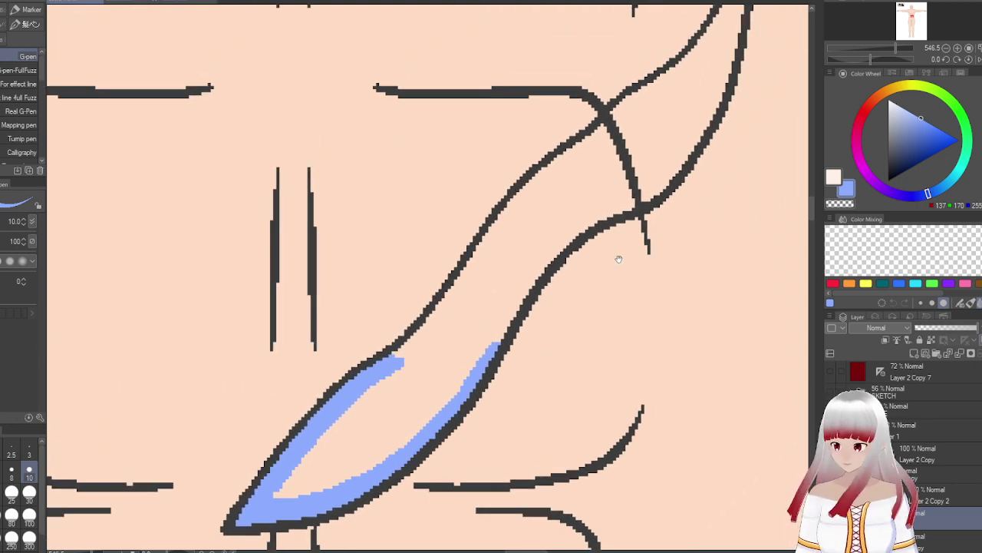
drag(618, 258, 570, 361)
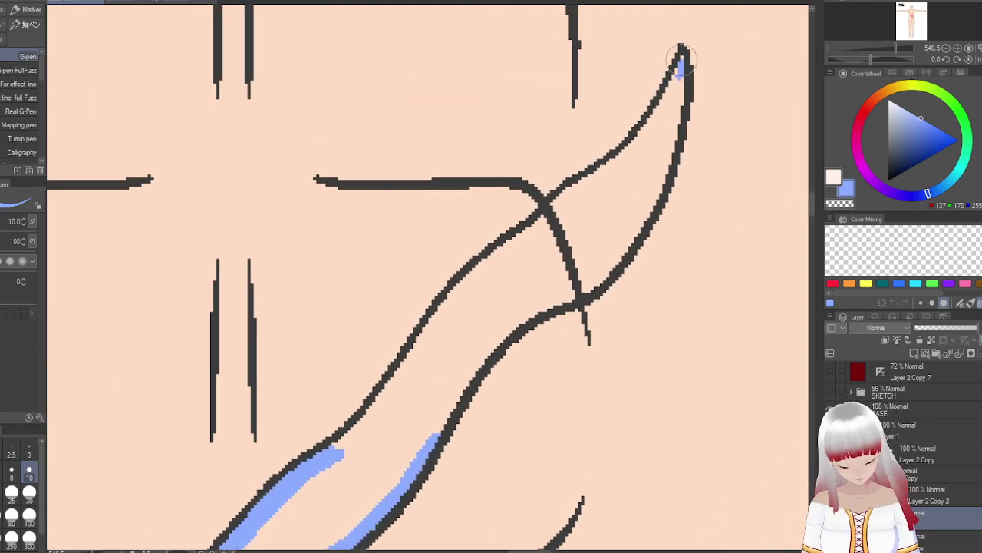
drag(681, 60, 662, 110)
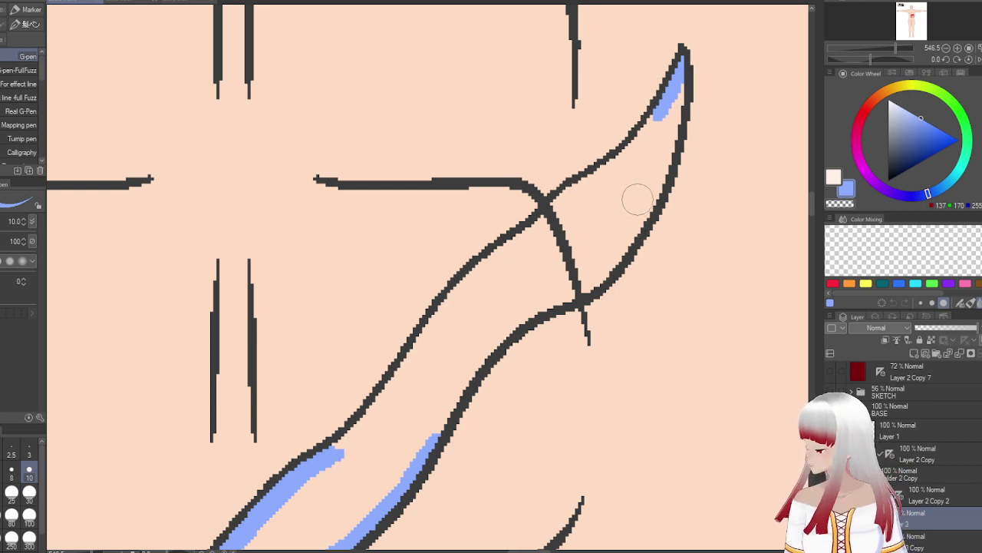
mouse_move(657, 117)
mouse_down()
mouse_move(615, 173)
mouse_move(641, 136)
mouse_move(477, 273)
mouse_move(349, 444)
mouse_up()
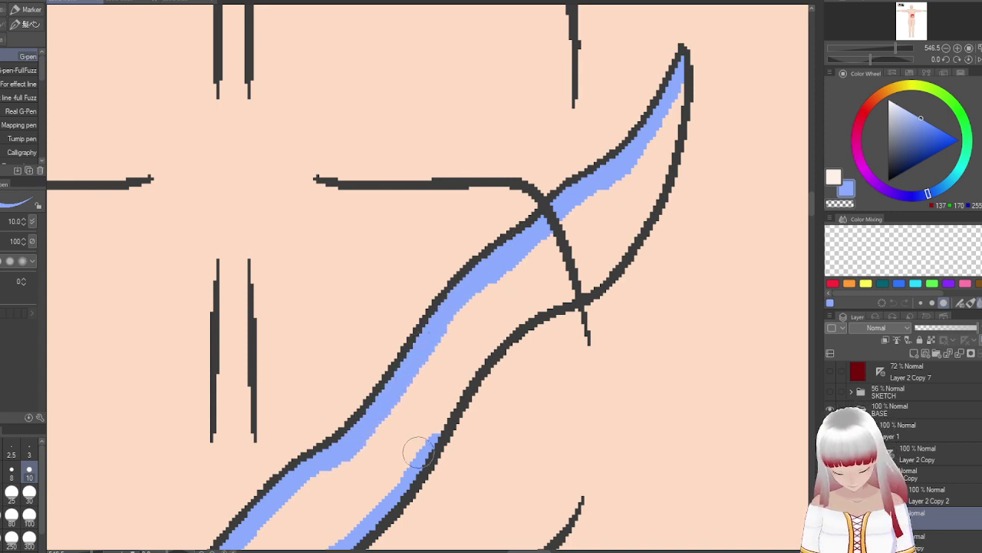
mouse_move(417, 450)
mouse_down()
mouse_move(477, 344)
mouse_move(427, 443)
mouse_move(526, 305)
mouse_move(495, 343)
mouse_move(608, 267)
mouse_up()
mouse_move(683, 96)
mouse_down()
mouse_move(652, 162)
mouse_move(658, 130)
mouse_move(644, 215)
mouse_move(610, 264)
mouse_up()
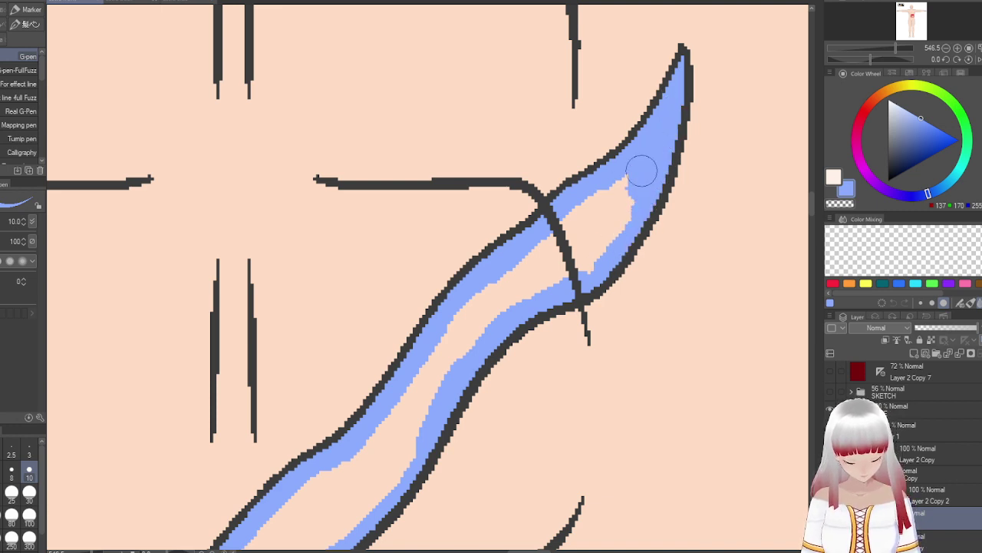
- Fill the abdomen marking's interior with light blue, then recolour the whole marking with the pale skin tint
key(g)
click(450, 362)
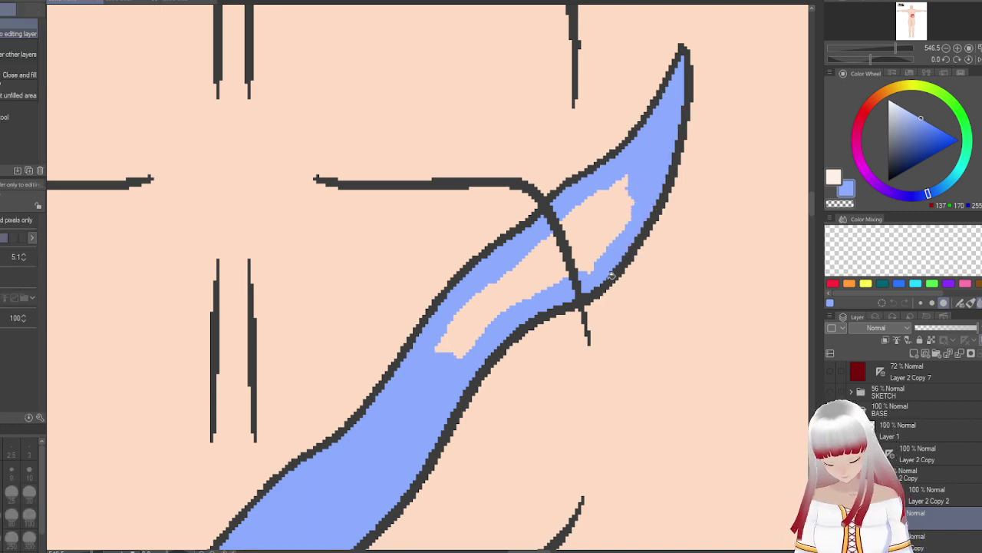
click(529, 284)
key(x)
click(568, 253)
scroll(636, 329, down, 6)
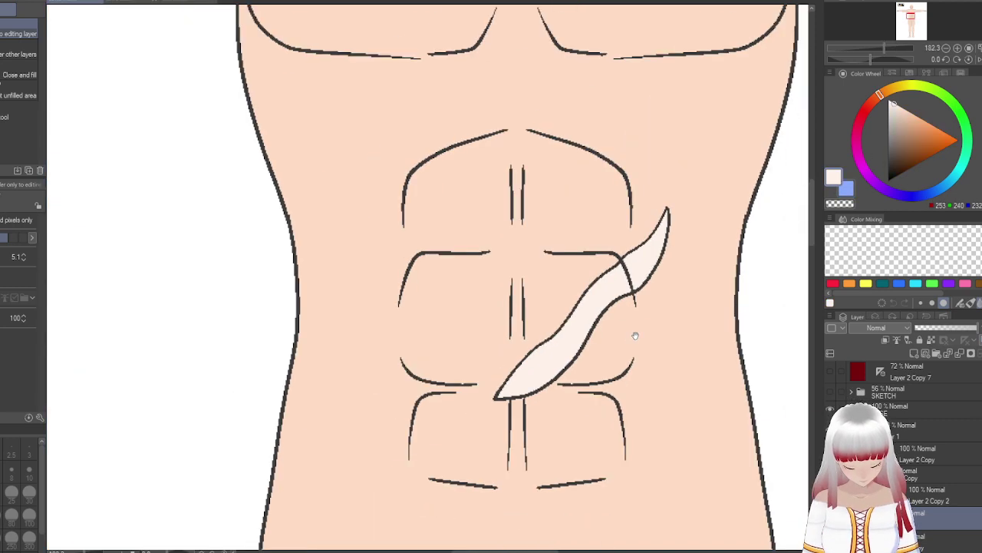
scroll(673, 319, down, 2)
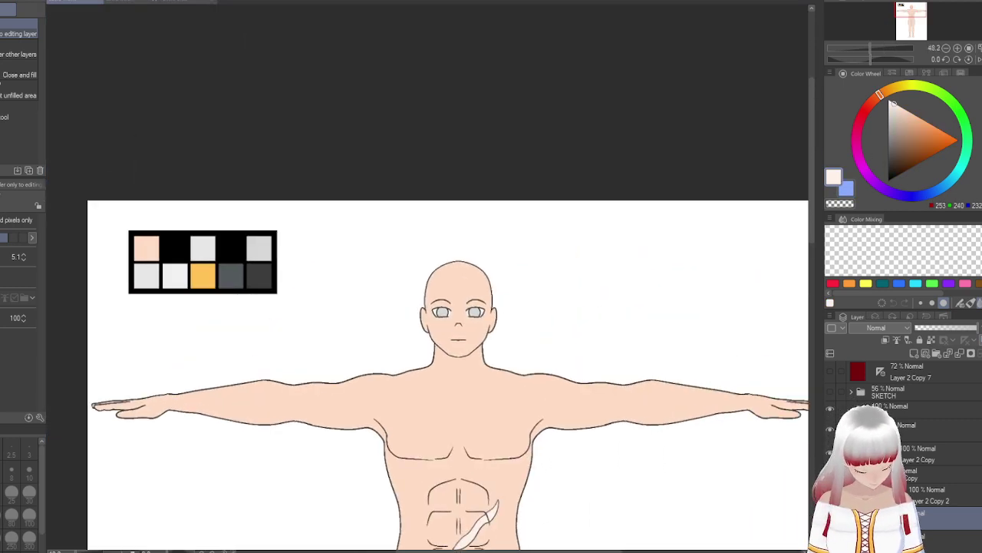
- Make the outfits and HAIR folders visible over the base body, leaving the sketch hidden
click(833, 376)
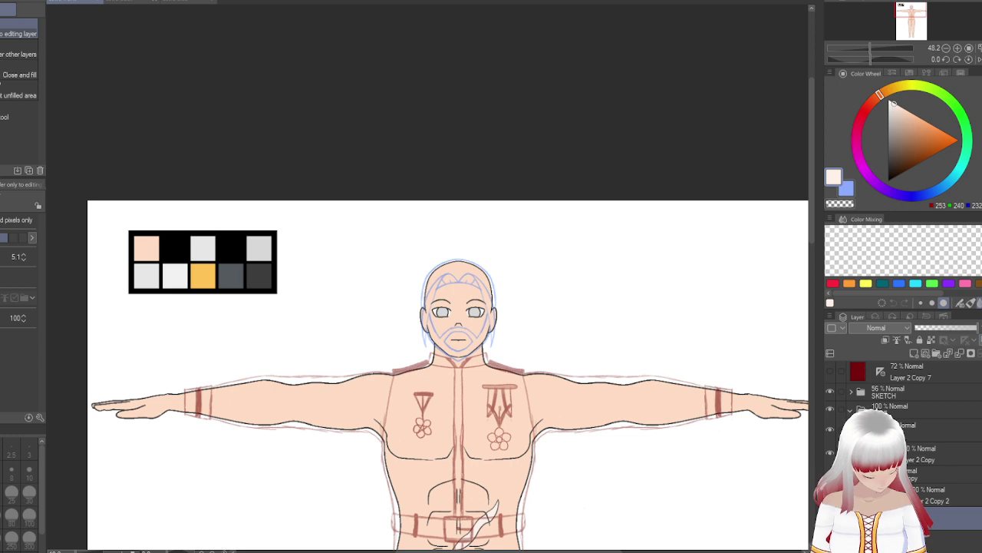
scroll(866, 376, up, 2)
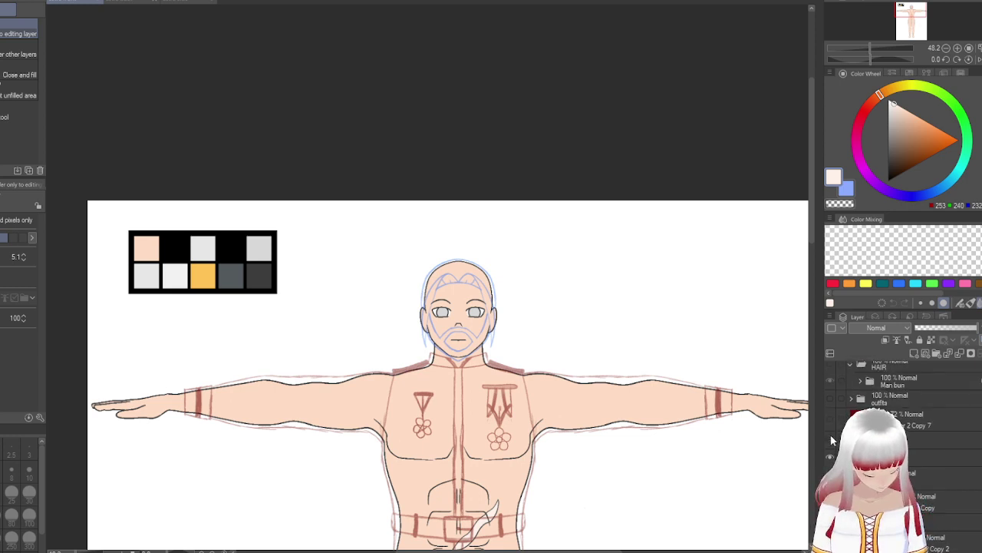
click(830, 379)
click(830, 399)
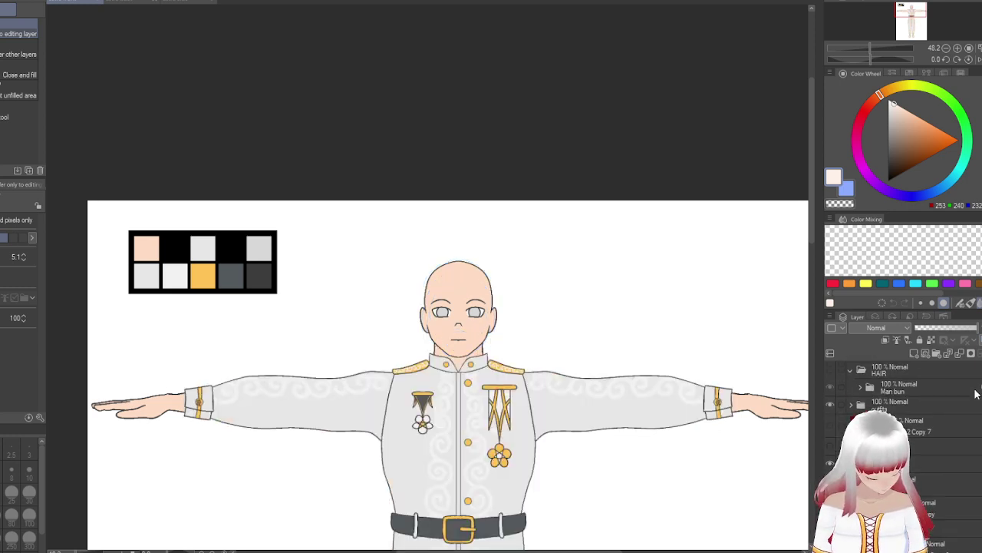
scroll(833, 384, up, 1)
click(830, 369)
click(915, 465)
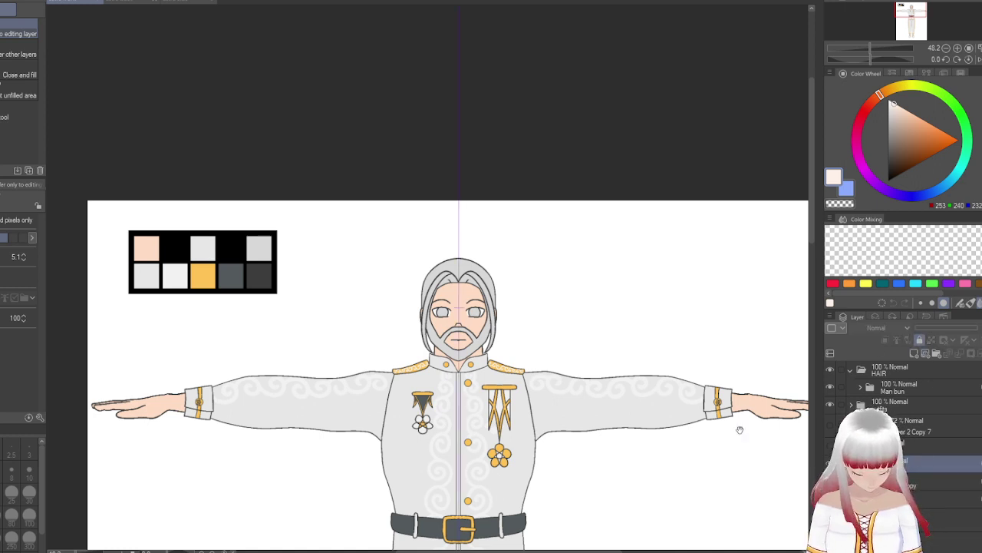
drag(737, 428, 708, 248)
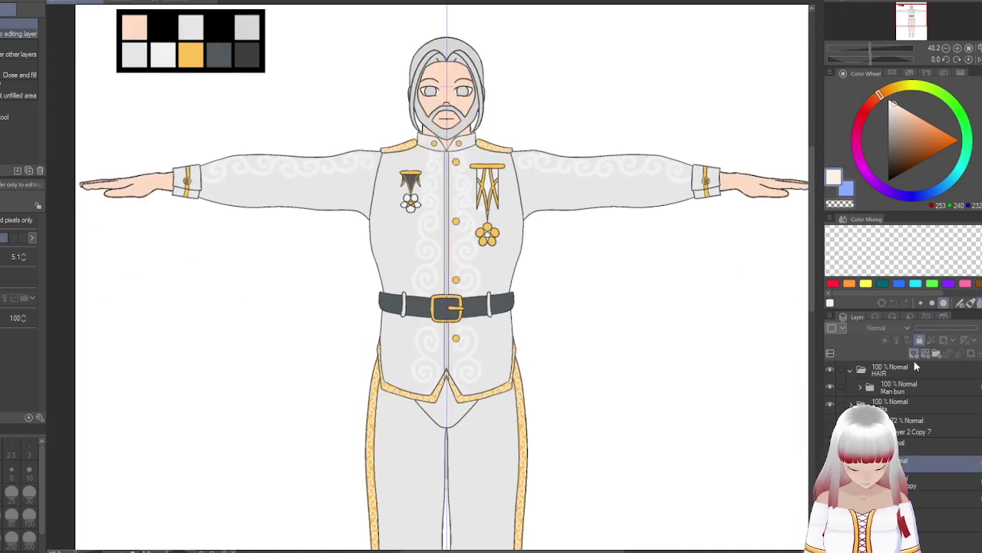
- Toggle the hair and outfit off and back on to compare the marked base body with the dressed character
click(829, 369)
click(829, 403)
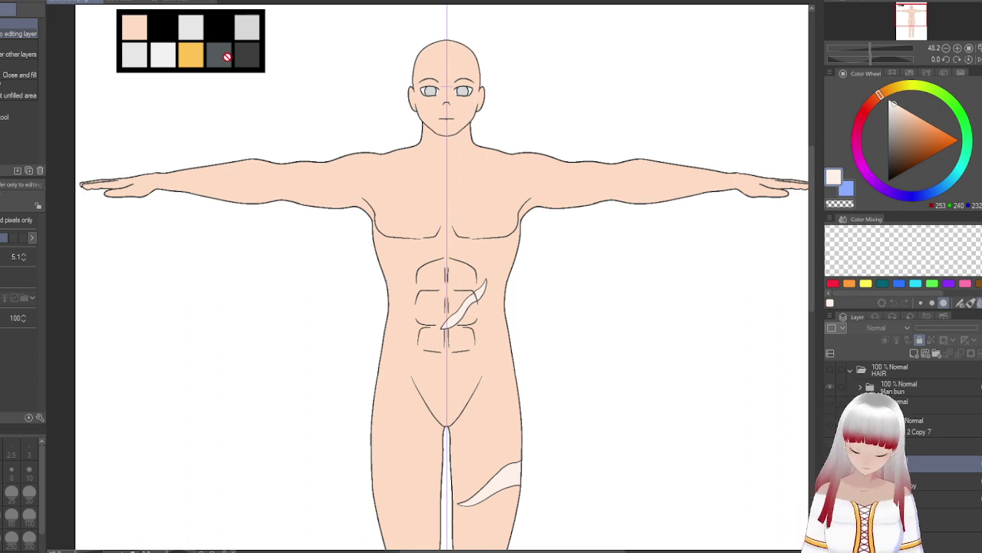
click(830, 369)
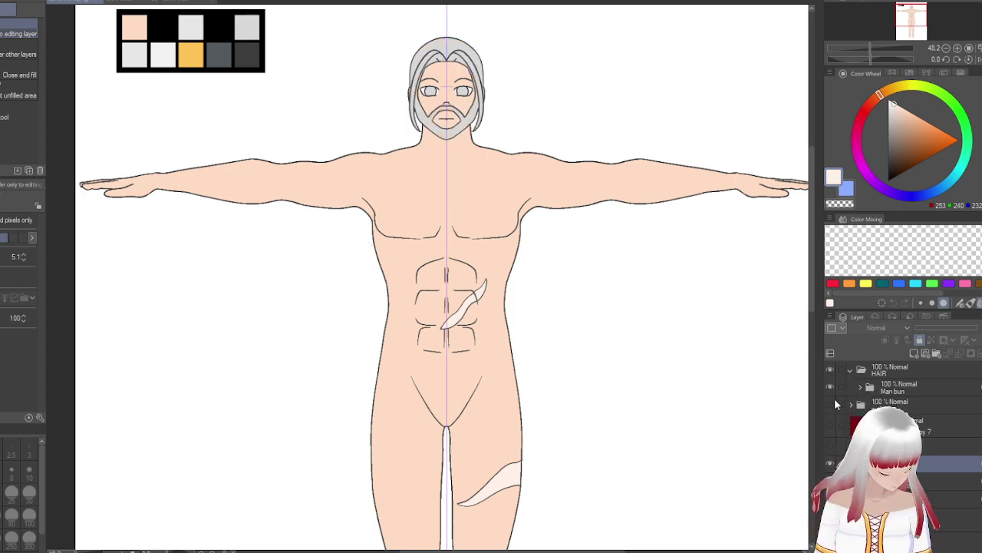
click(830, 463)
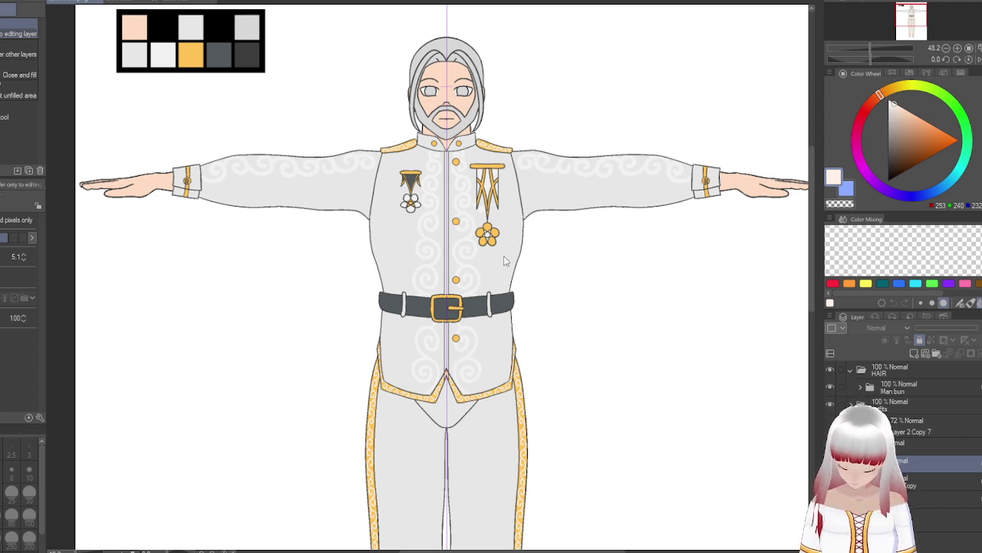
- In the back-view drawing, hide the Hair and Clothes folders and add a new layer at the top of the Base folder
click(98, 4)
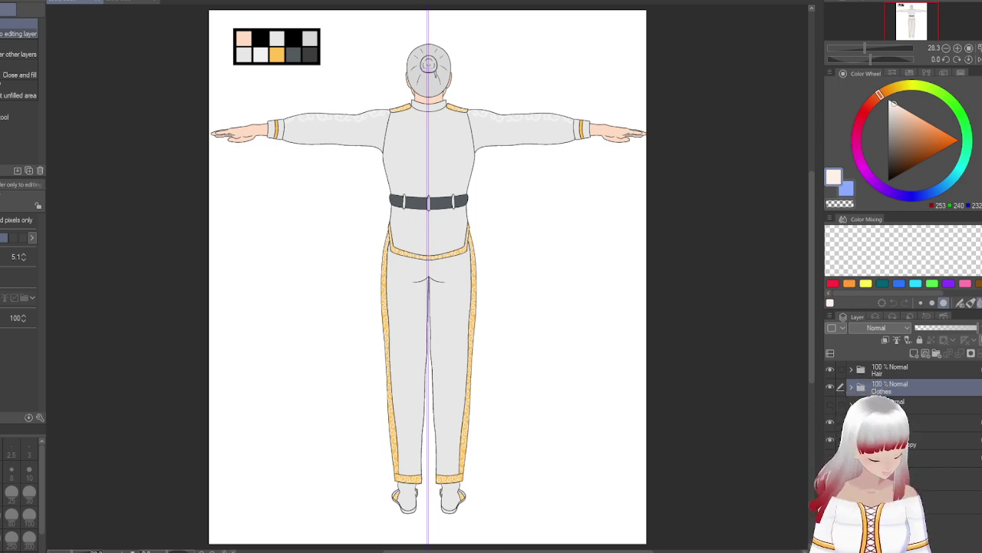
drag(830, 387, 823, 370)
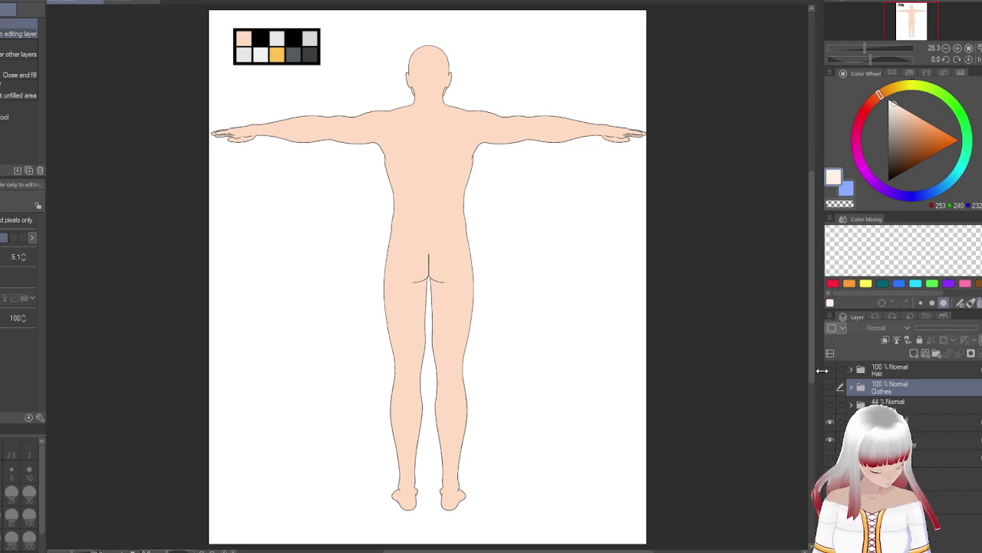
scroll(463, 156, up, 3)
drag(462, 156, 619, 498)
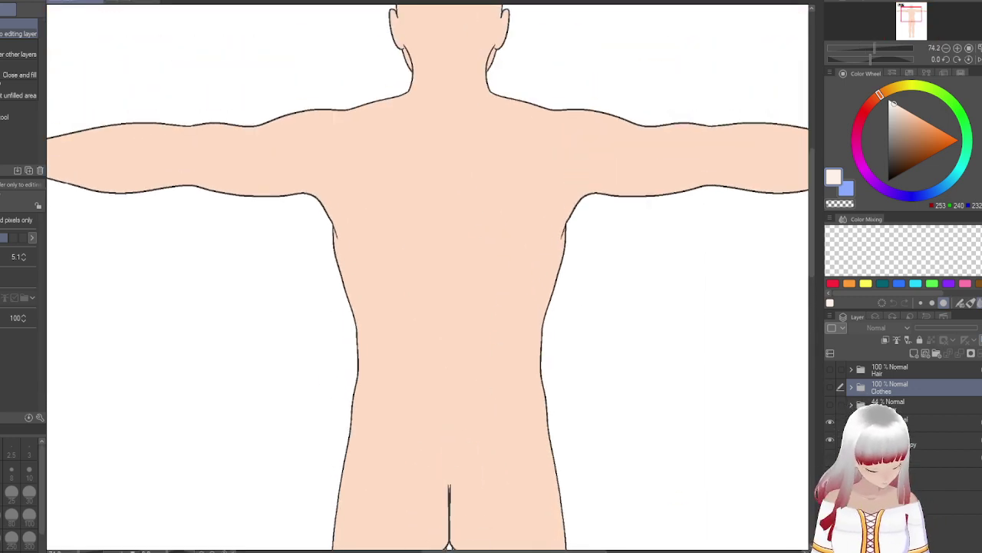
scroll(577, 386, up, 2)
drag(509, 347, 572, 385)
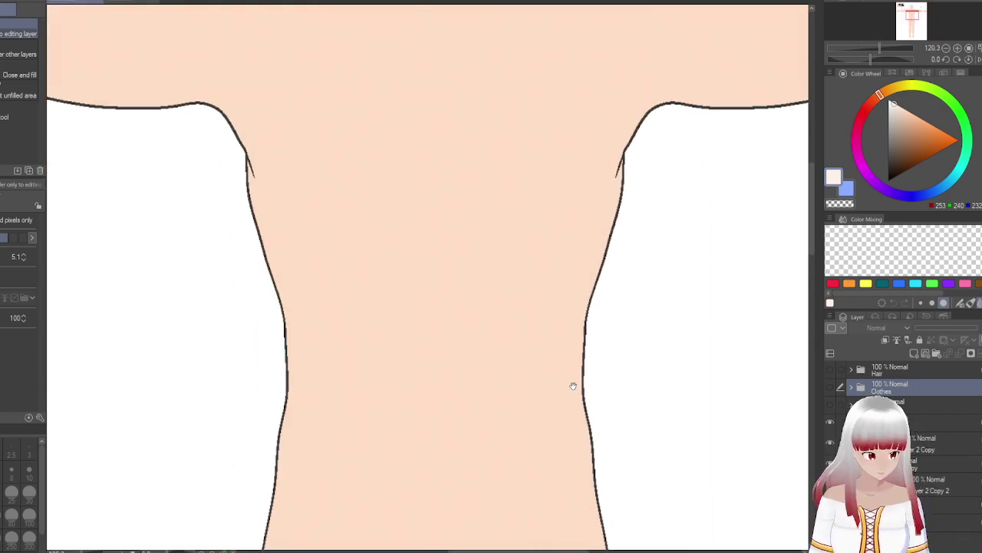
click(936, 444)
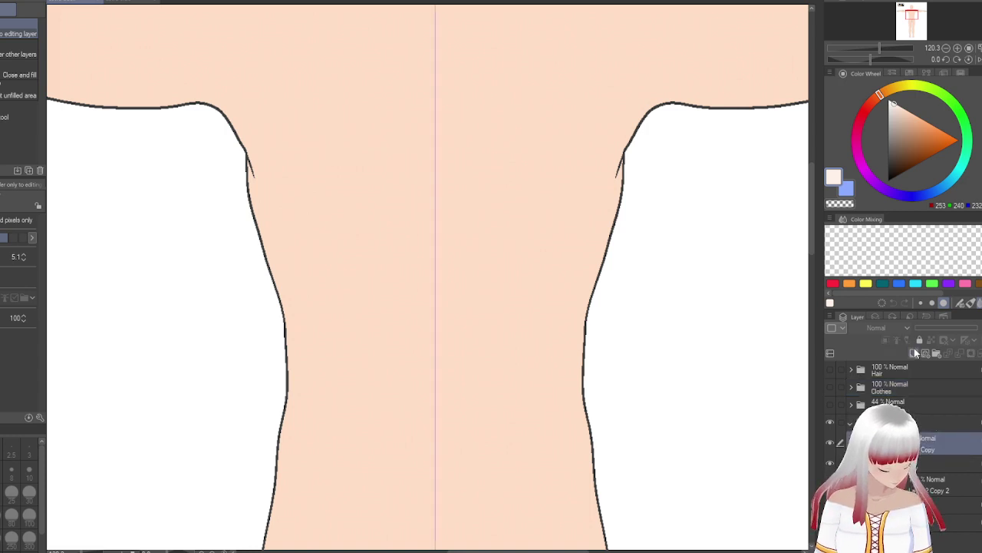
click(914, 353)
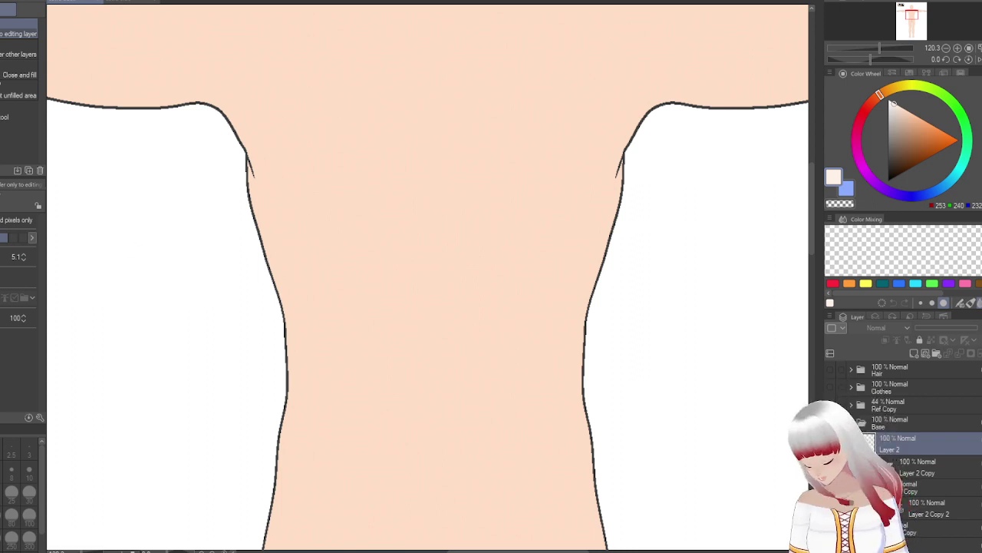
- Prepare the G-pen at brush size 5 with the dark grey colour sampled from the body outline, drawing on the new layer
key(p)
key(x)
scroll(642, 221, up, 3)
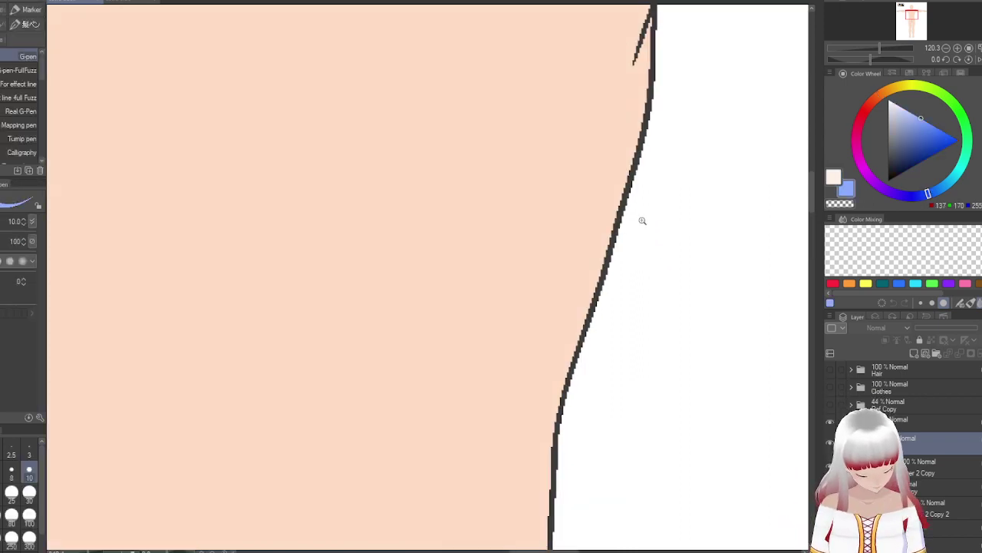
alt+click(611, 250)
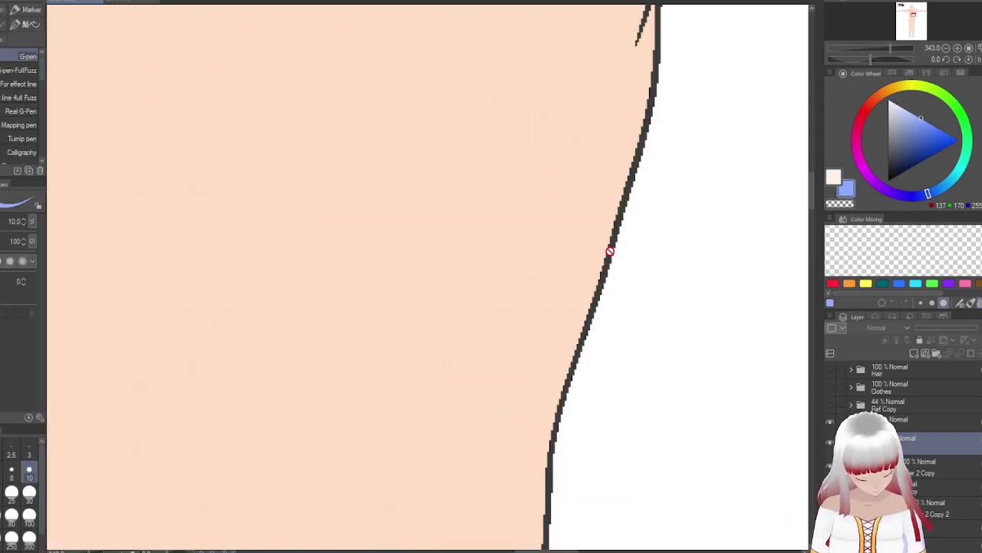
click(941, 433)
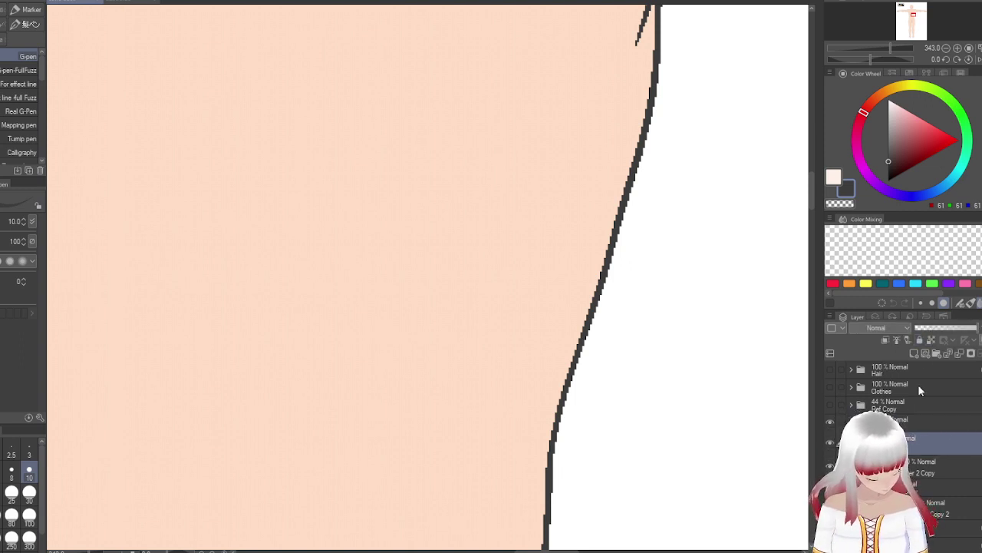
scroll(698, 270, down, 3)
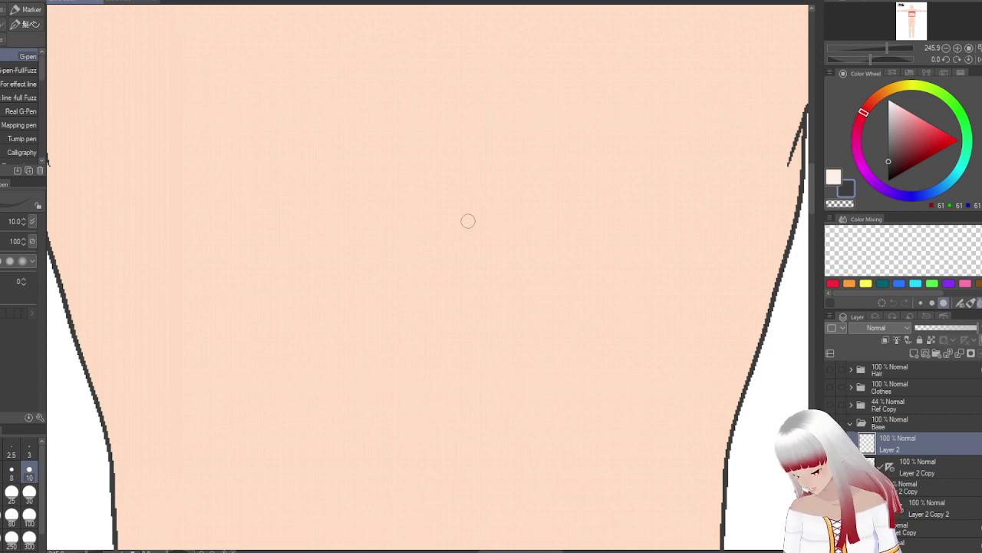
click(11, 464)
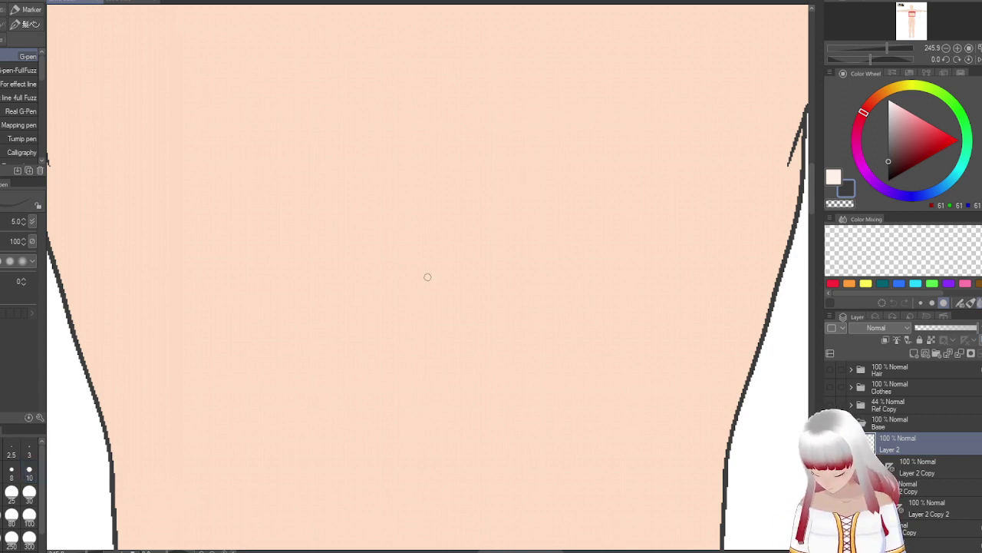
mouse_move(668, 108)
mouse_down()
mouse_move(591, 171)
mouse_move(518, 297)
mouse_move(345, 417)
mouse_up()
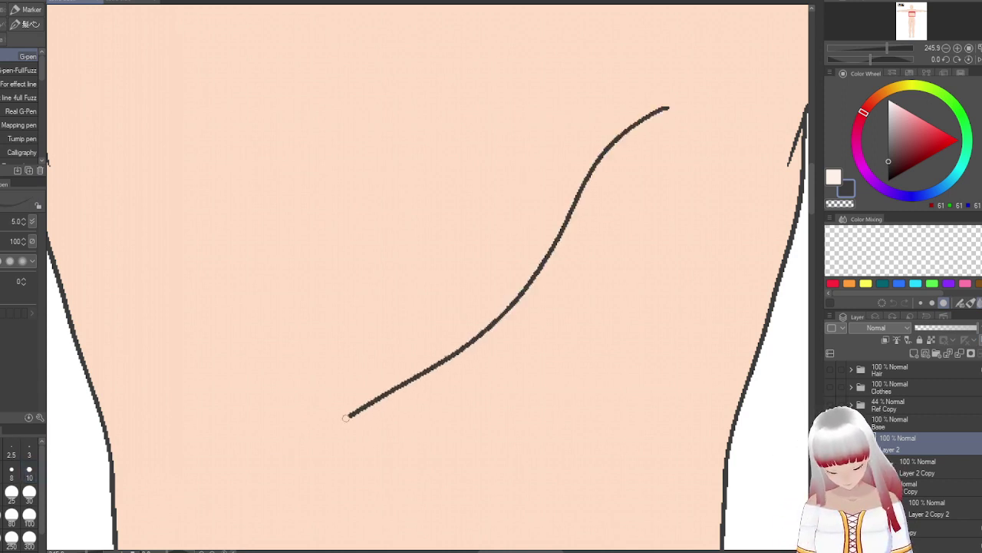
key(ctrl+z)
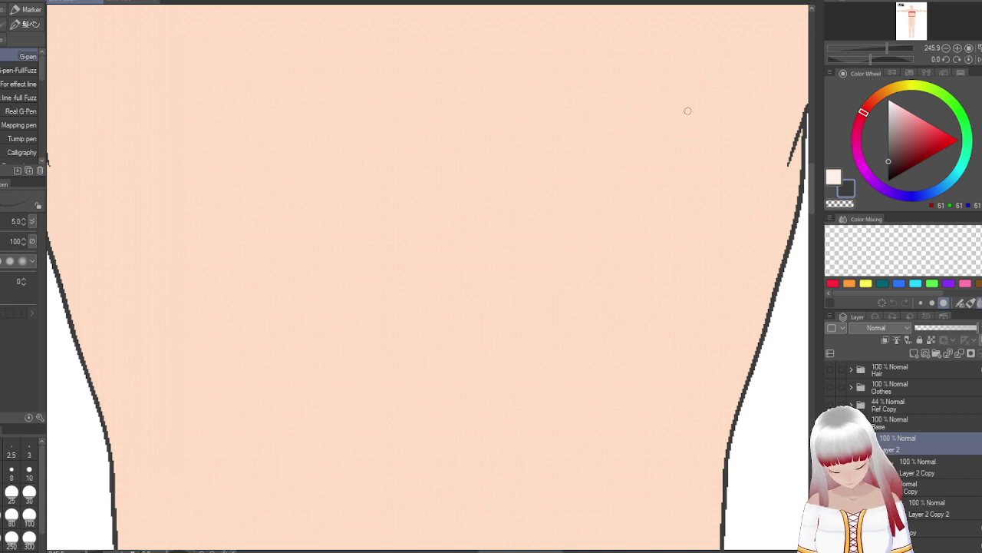
mouse_move(704, 83)
mouse_down()
mouse_move(590, 145)
mouse_move(531, 304)
mouse_move(371, 409)
mouse_move(203, 500)
mouse_up()
key(ctrl+z)
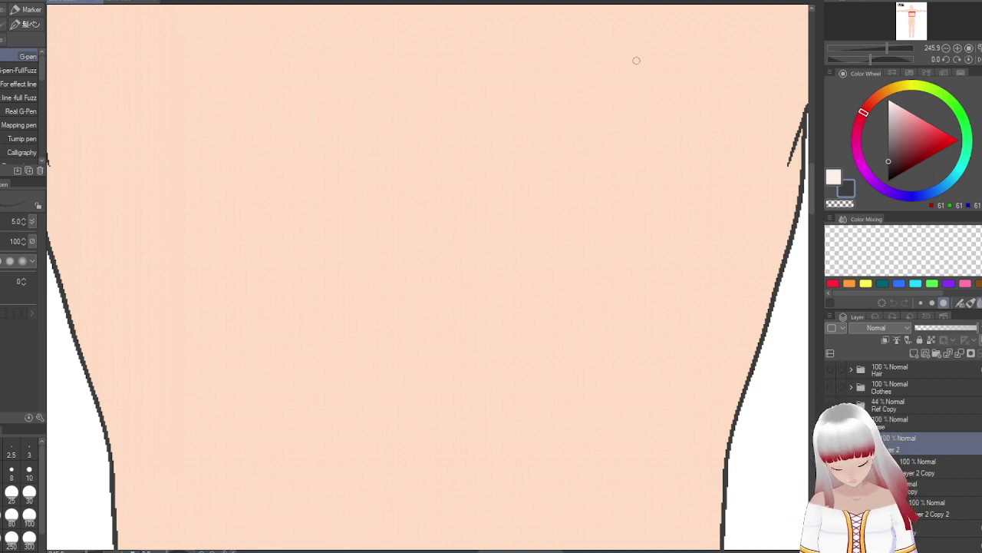
mouse_move(649, 51)
mouse_down()
mouse_move(535, 119)
mouse_move(235, 367)
mouse_up()
key(ctrl+z)
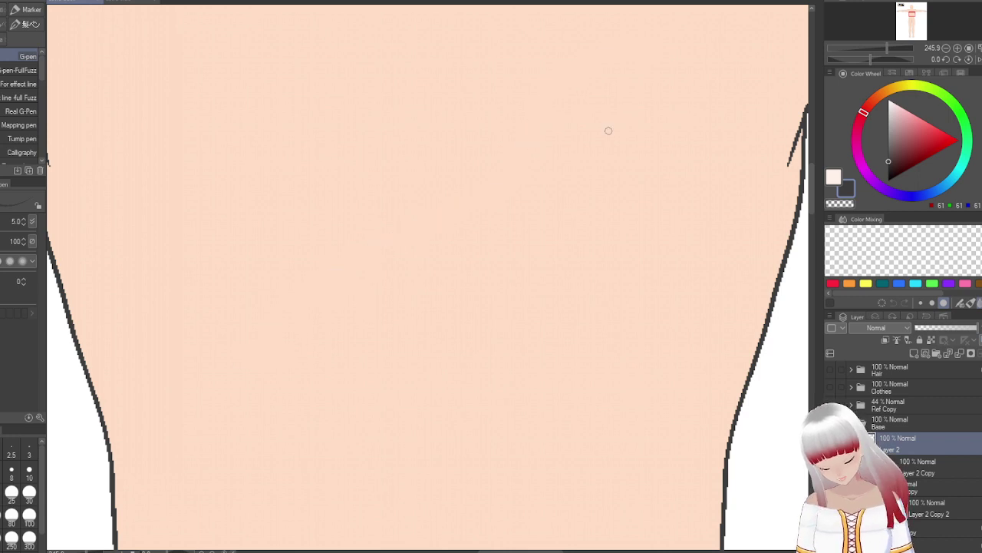
key(ctrl+z)
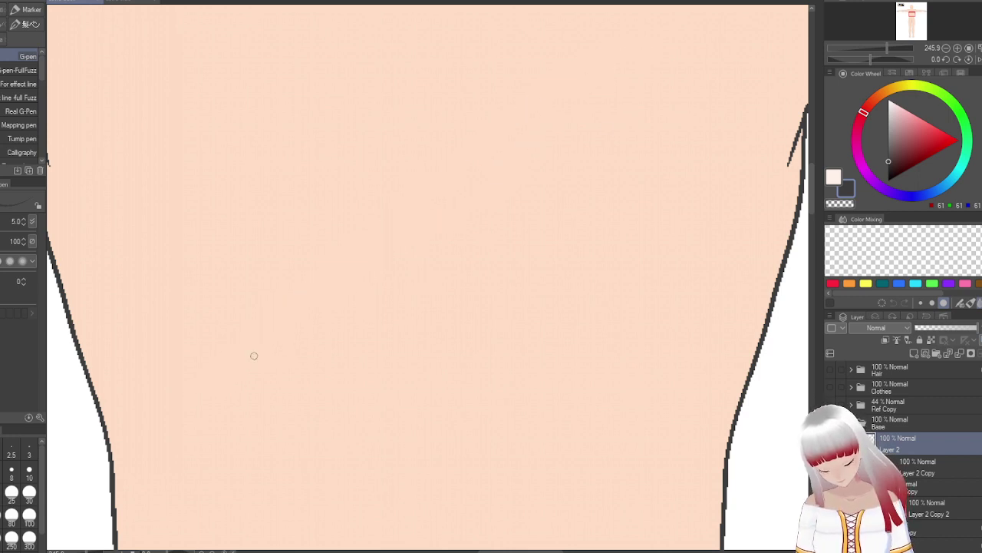
- Paint one thick, tapered dark grey S-curve diagonally across the back with the For effect line pen at brush size 80
click(31, 86)
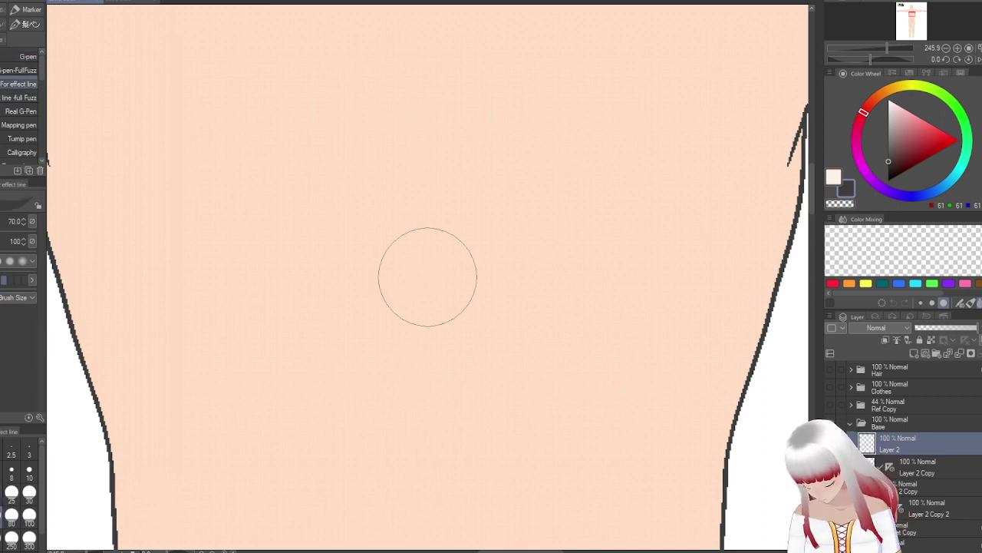
mouse_move(428, 277)
mouse_down()
mouse_move(568, 278)
mouse_move(469, 277)
mouse_move(510, 277)
mouse_up()
mouse_move(672, 102)
mouse_down()
mouse_move(435, 316)
mouse_move(185, 460)
mouse_up()
key(ctrl+z)
drag(707, 59, 285, 412)
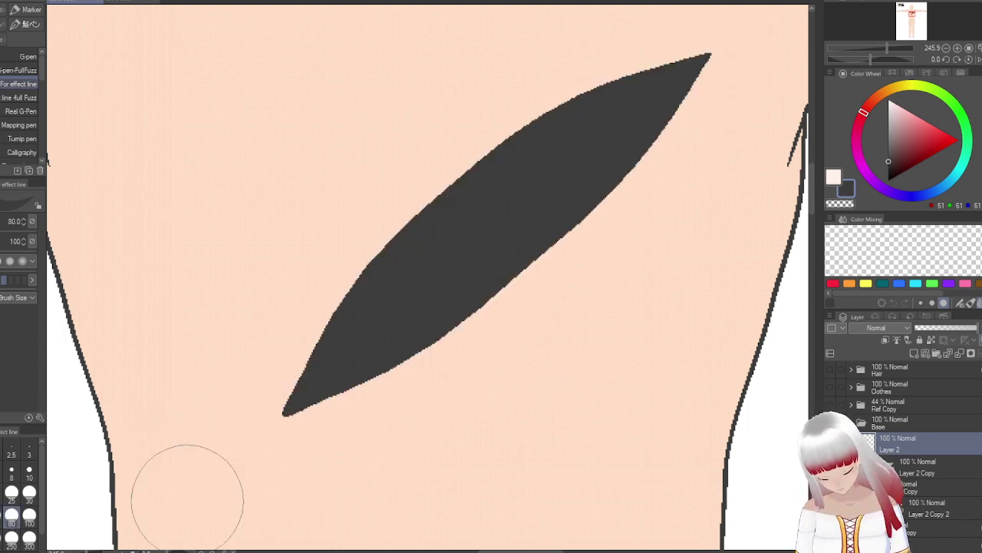
key(ctrl+z)
scroll(619, 246, down, 4)
click(603, 152)
mouse_move(603, 152)
mouse_down()
mouse_move(457, 208)
mouse_move(377, 393)
mouse_up()
key(ctrl+z)
mouse_move(603, 150)
mouse_down()
mouse_move(606, 163)
mouse_move(538, 204)
mouse_move(427, 413)
mouse_up()
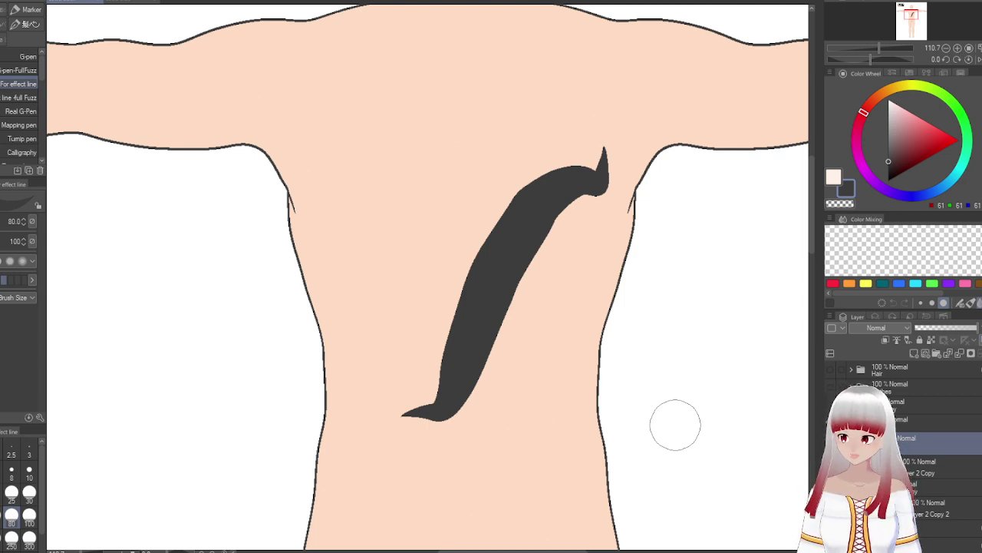
key(ctrl+z)
mouse_move(568, 135)
mouse_down()
mouse_move(439, 226)
mouse_move(375, 439)
mouse_up()
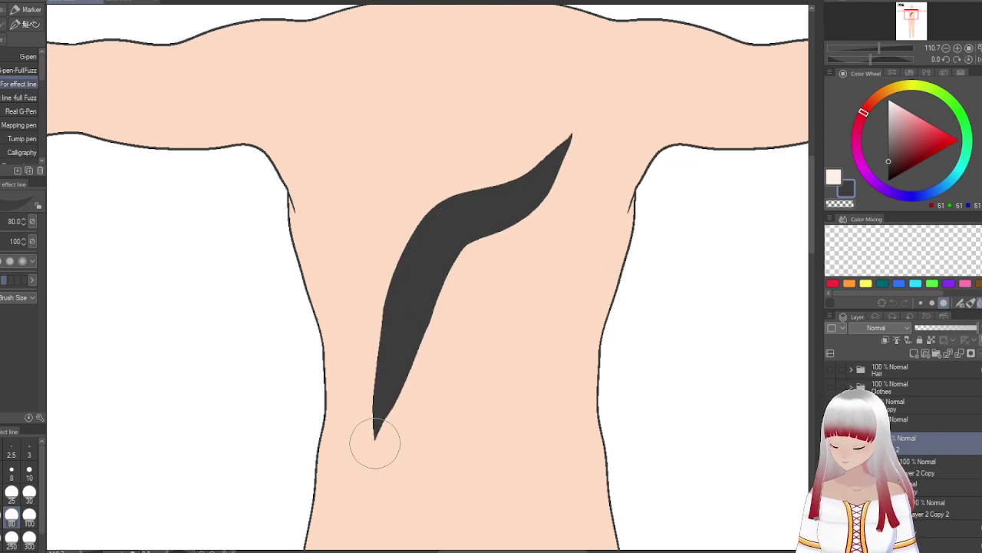
- Paint a smaller tapered, S-shaped dark grey stroke on the back of the left thigh at brush size 30
scroll(643, 143, down, 10)
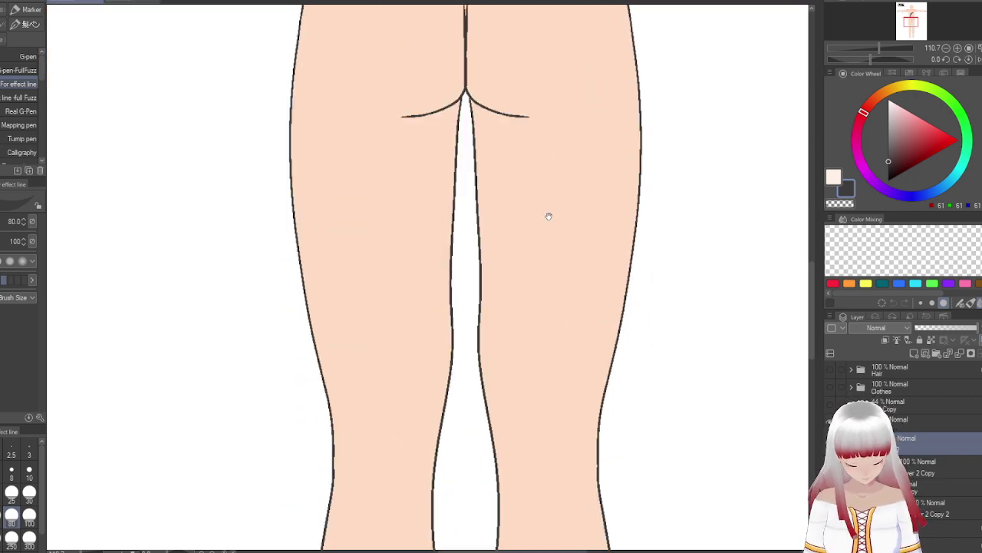
drag(322, 213, 438, 377)
key(ctrl+z)
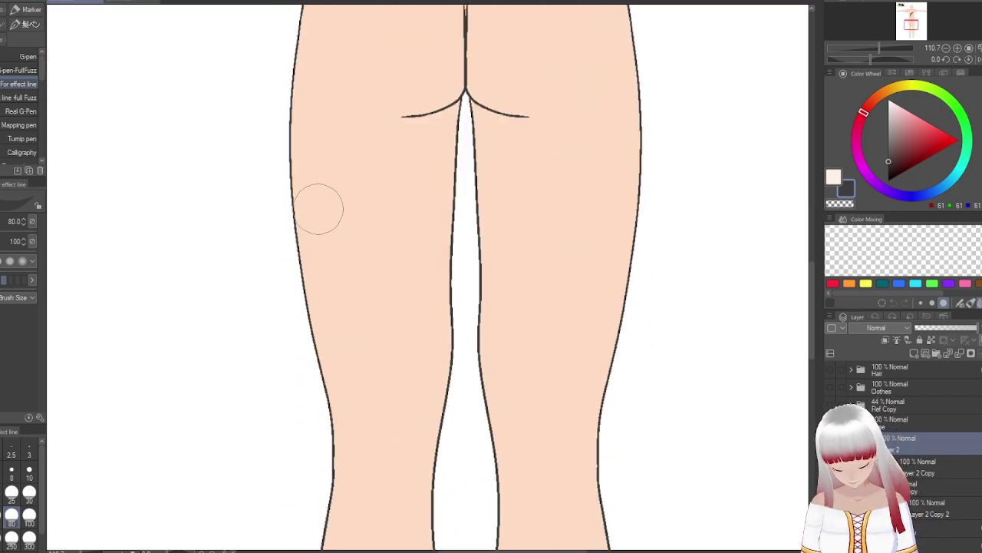
mouse_move(329, 204)
mouse_down()
mouse_move(362, 248)
mouse_move(422, 291)
mouse_up()
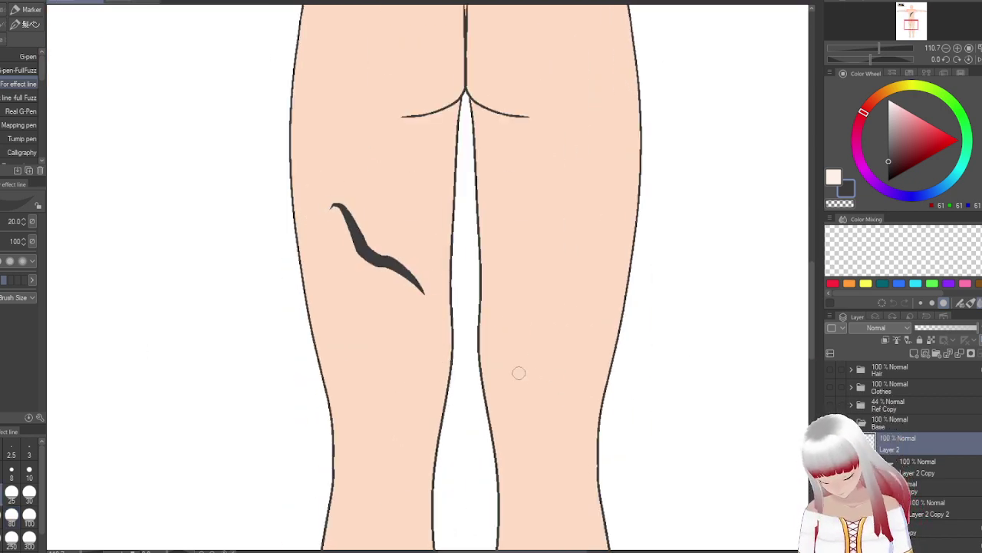
key(ctrl+z)
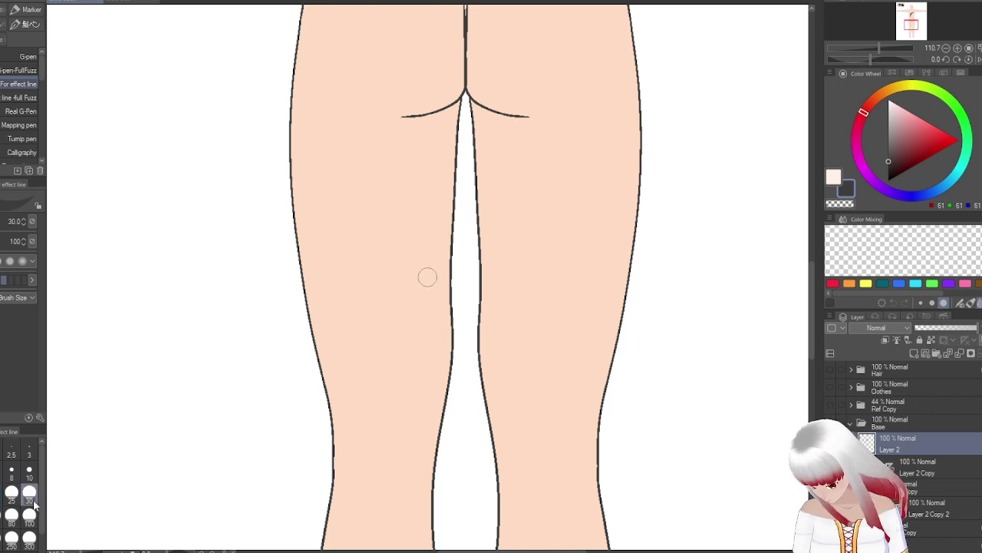
mouse_move(329, 184)
mouse_down()
mouse_move(364, 220)
mouse_move(415, 288)
mouse_up()
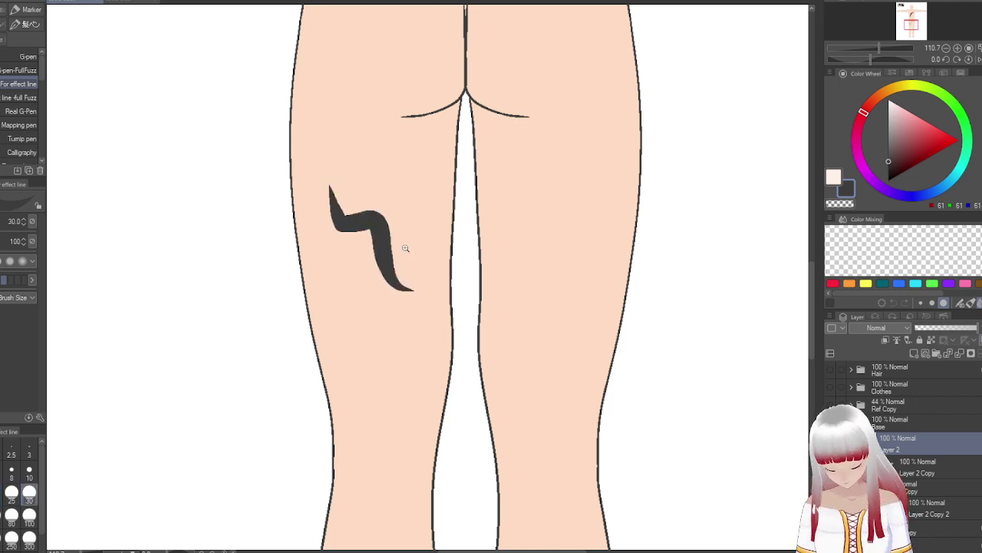
- Add a new layer above the painted strokes and prepare the G-pen at size 5 with bright blue (RGB 69, 186, 255)
scroll(405, 248, up, 10)
scroll(434, 376, up, 5)
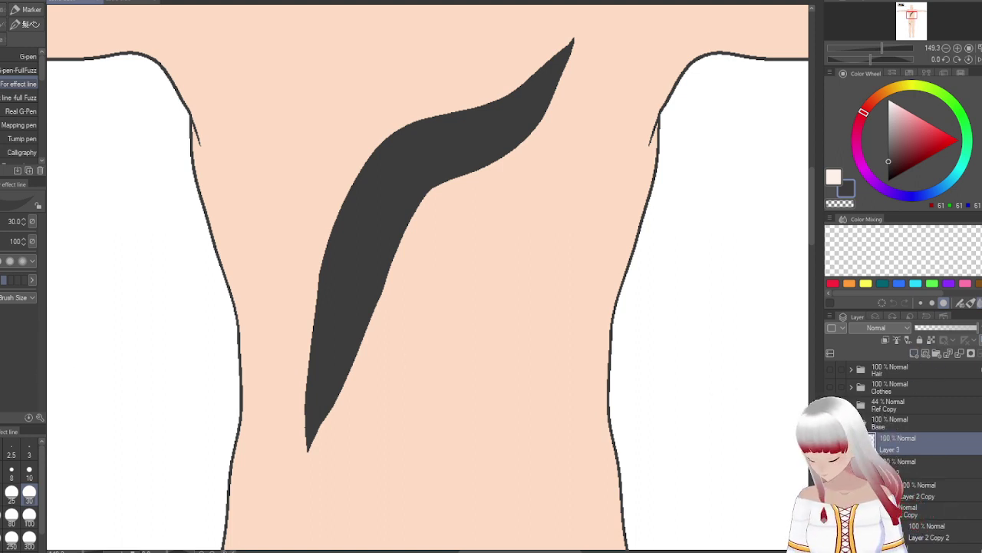
click(946, 185)
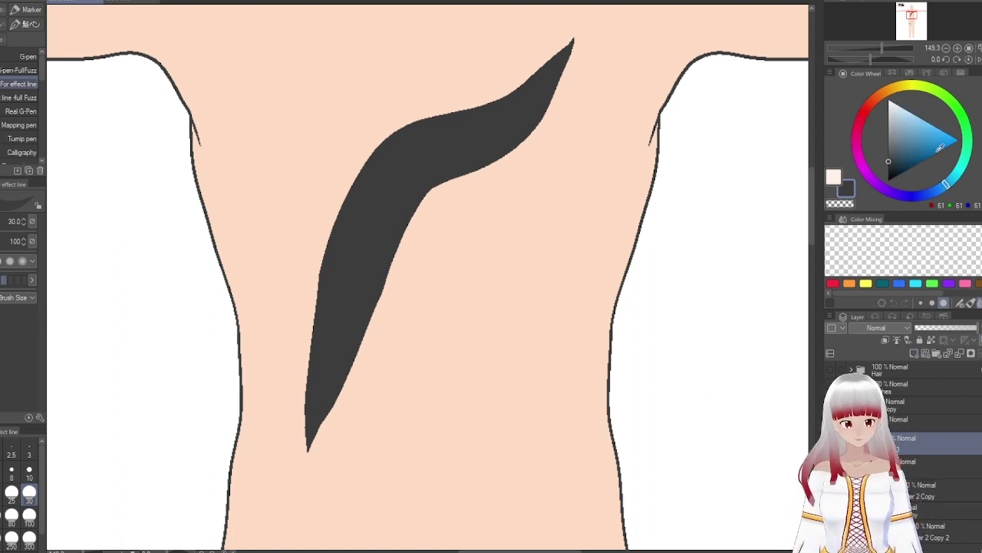
click(914, 115)
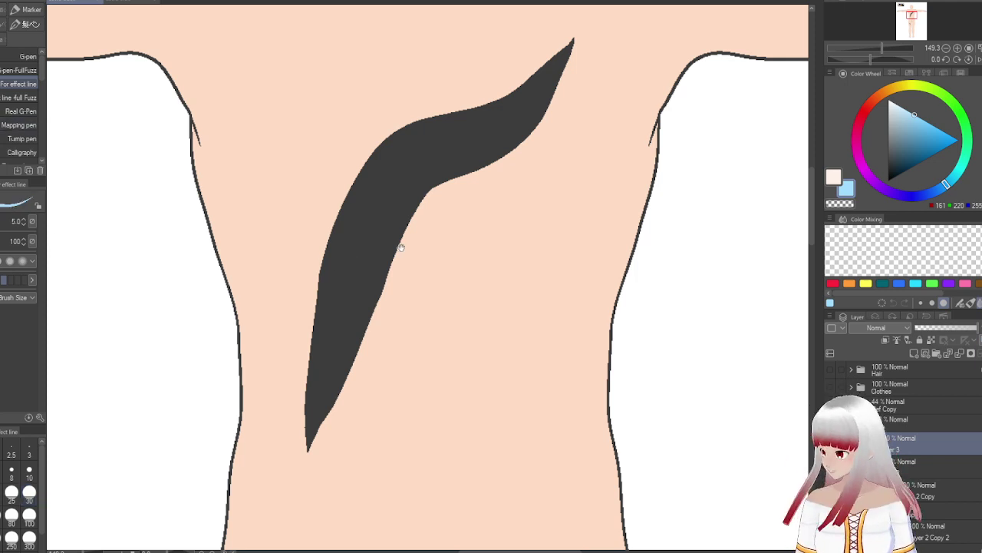
scroll(414, 267, up, 1)
drag(414, 267, 414, 311)
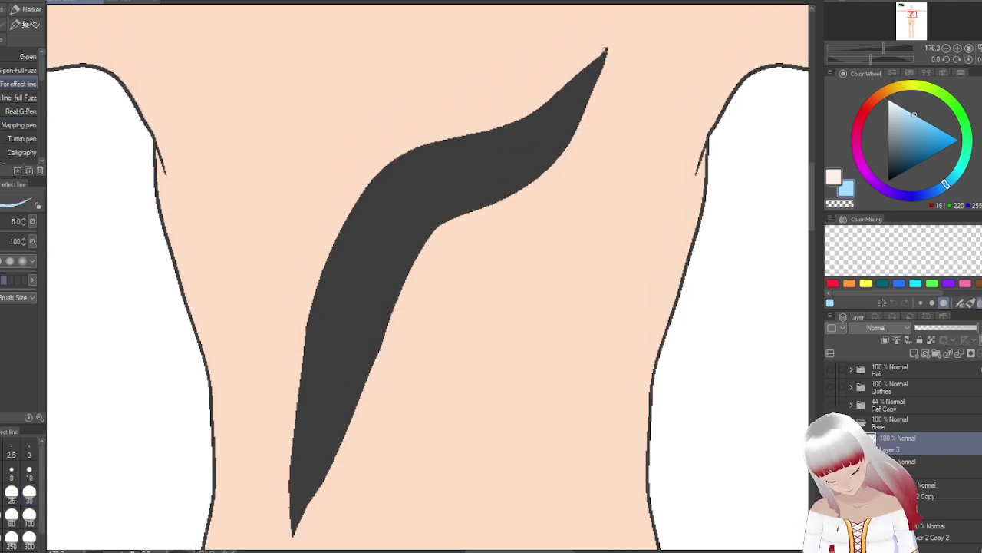
click(939, 131)
click(27, 57)
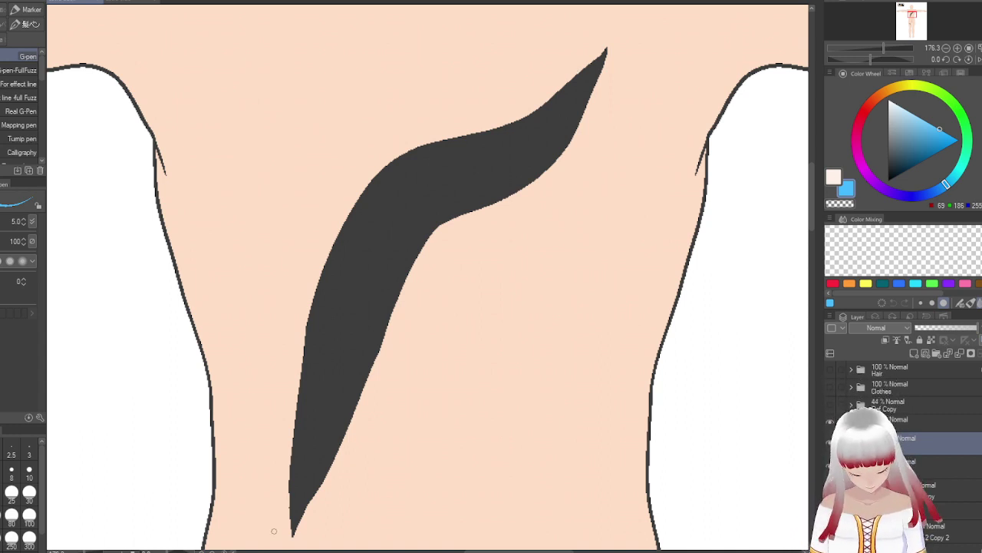
- Set the G-pen's stabilization to 54 and trace both edges of the large back marking in blue
mouse_move(609, 46)
mouse_down()
mouse_move(536, 116)
mouse_move(409, 157)
mouse_move(350, 216)
mouse_move(313, 296)
mouse_move(296, 386)
mouse_move(292, 529)
mouse_up()
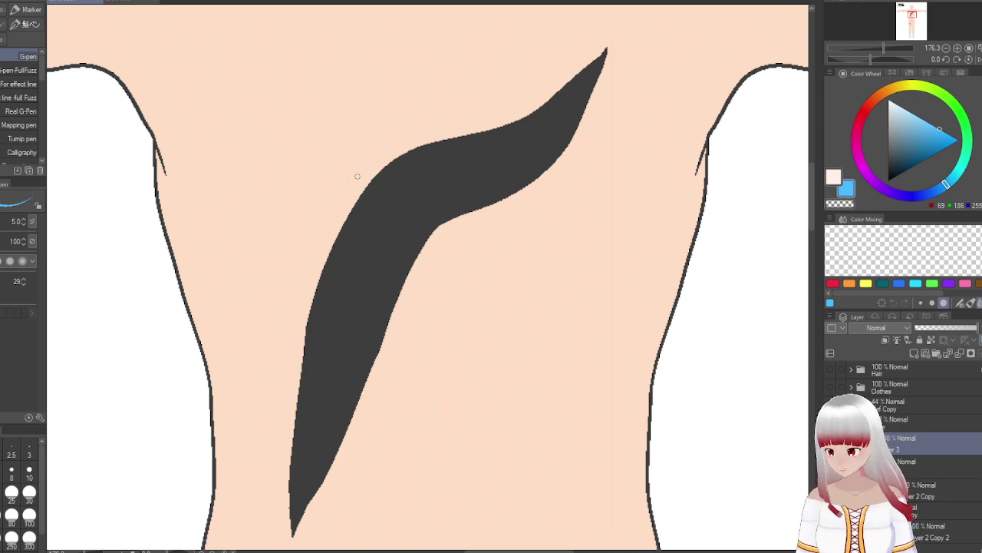
click(1, 281)
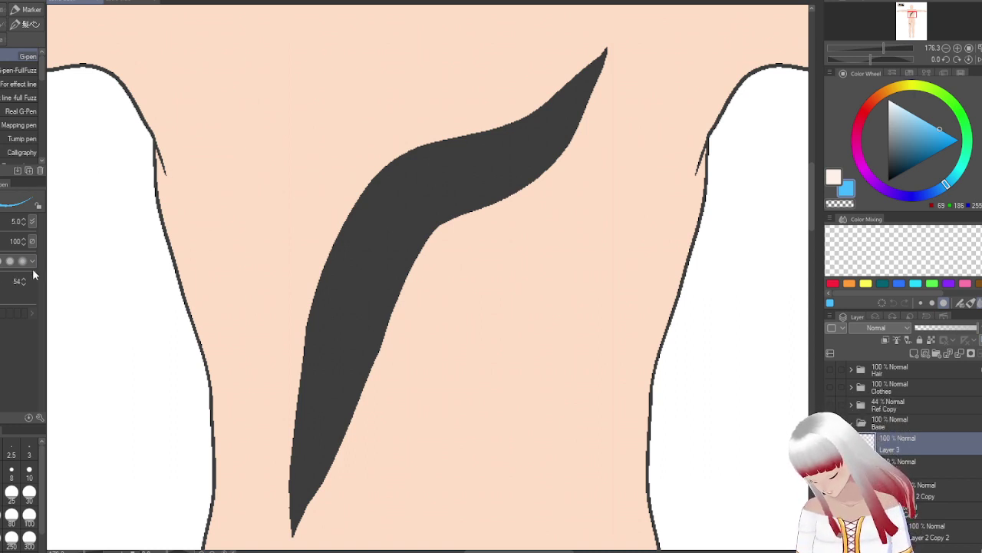
mouse_move(607, 49)
mouse_down()
mouse_move(519, 125)
mouse_move(431, 141)
mouse_move(393, 162)
mouse_move(339, 226)
mouse_move(308, 349)
mouse_move(293, 534)
mouse_up()
drag(607, 50, 596, 91)
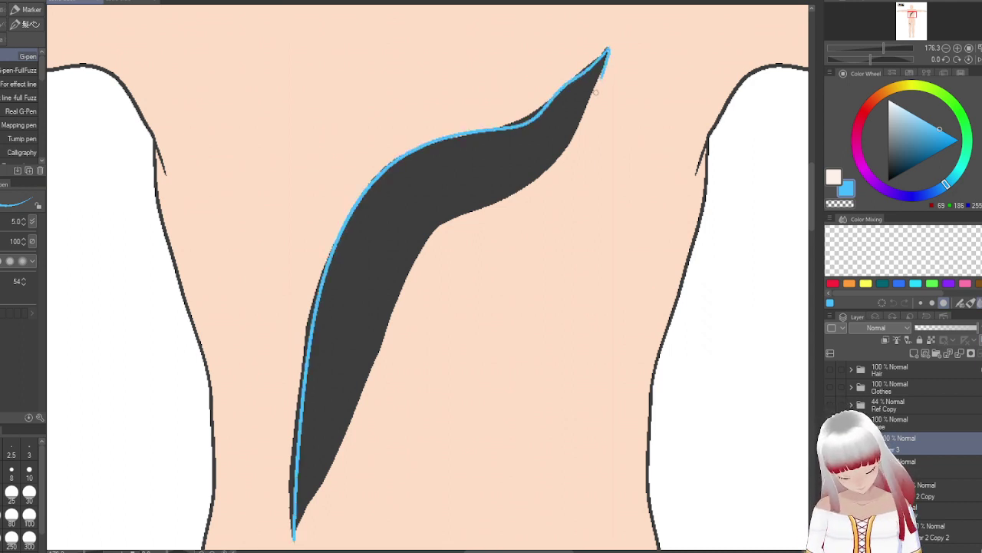
mouse_move(545, 162)
mouse_down()
mouse_move(522, 195)
mouse_move(440, 222)
mouse_move(408, 265)
mouse_move(293, 536)
mouse_up()
- Trace the left thigh marking in blue as a closed outline tapering to a point at each end
scroll(293, 536, down, 5)
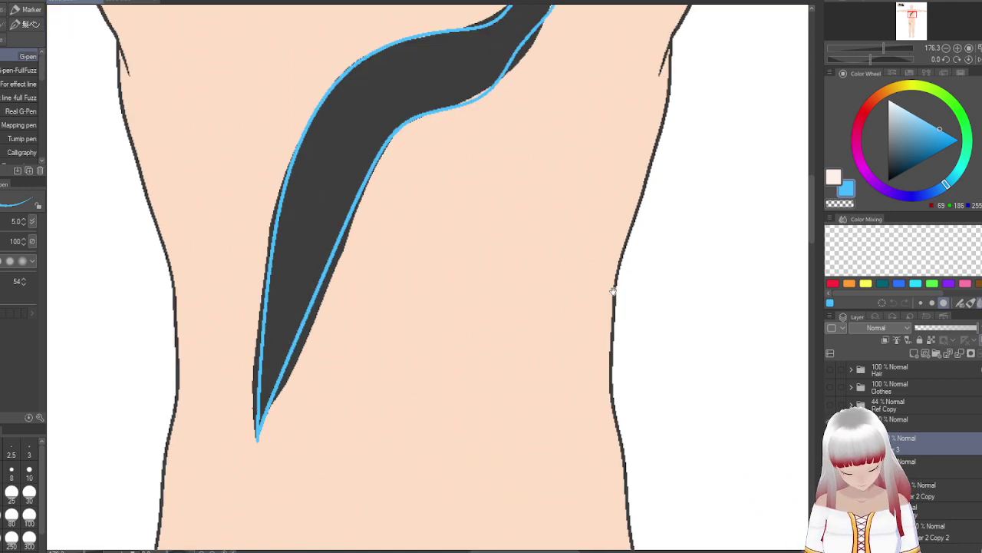
scroll(456, 251, up, 5)
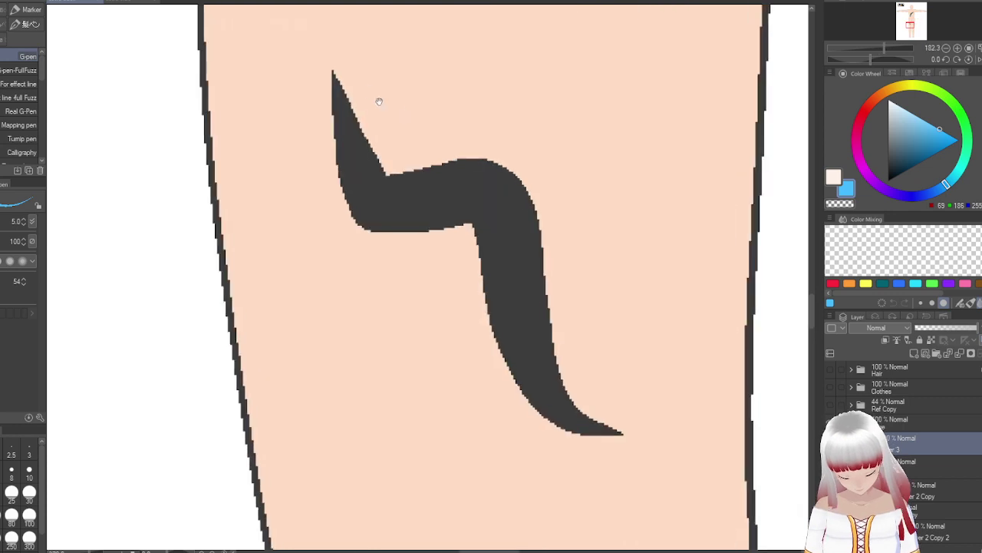
mouse_move(333, 71)
mouse_down()
mouse_move(341, 206)
mouse_move(359, 235)
mouse_move(465, 206)
mouse_move(539, 410)
mouse_move(623, 442)
mouse_up()
key(ctrl+z)
mouse_move(469, 224)
mouse_down()
mouse_move(418, 231)
mouse_move(340, 186)
mouse_move(331, 51)
mouse_move(359, 125)
mouse_up()
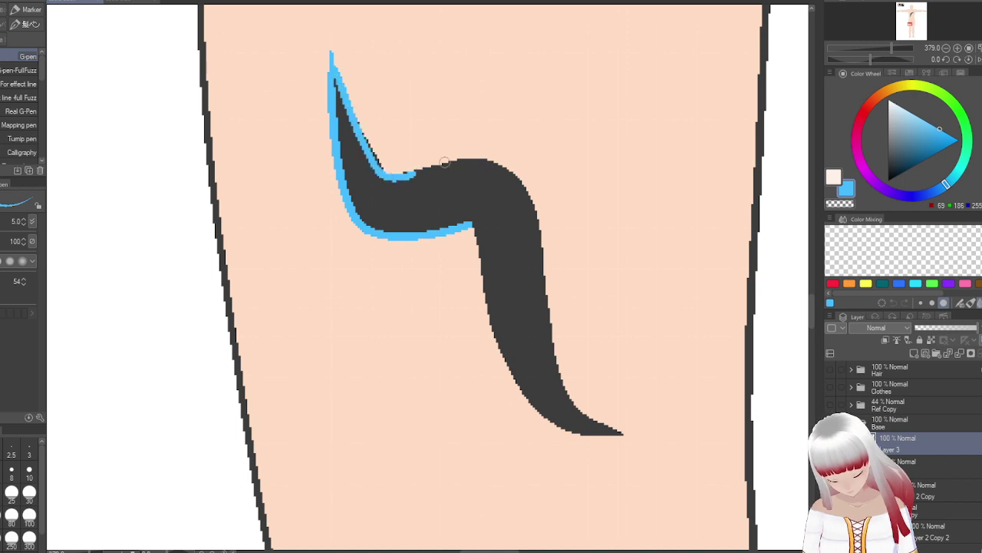
mouse_move(444, 163)
mouse_down()
mouse_move(488, 156)
mouse_move(531, 190)
mouse_move(568, 393)
mouse_move(597, 415)
mouse_move(638, 409)
mouse_up()
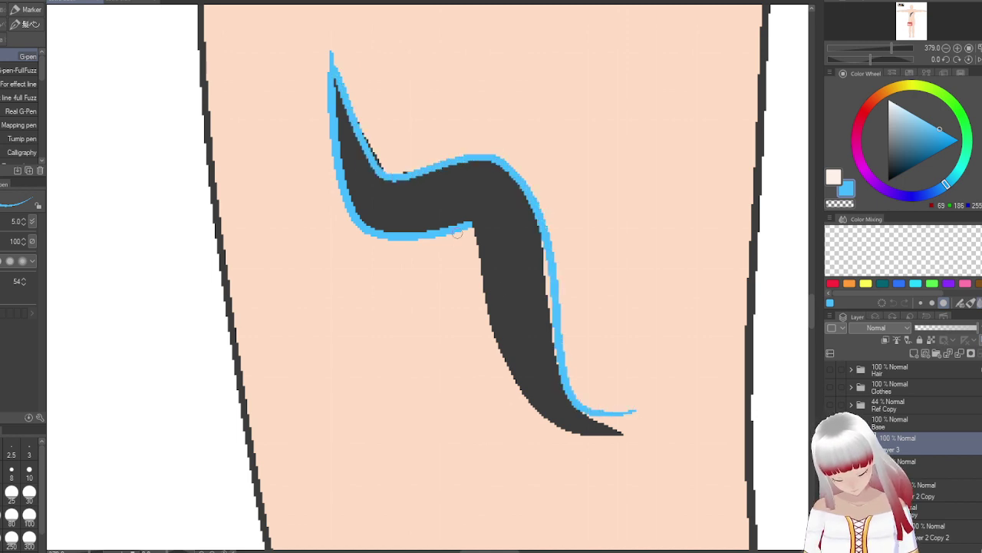
mouse_move(470, 224)
mouse_down()
mouse_move(493, 336)
mouse_move(563, 424)
mouse_move(636, 412)
mouse_up()
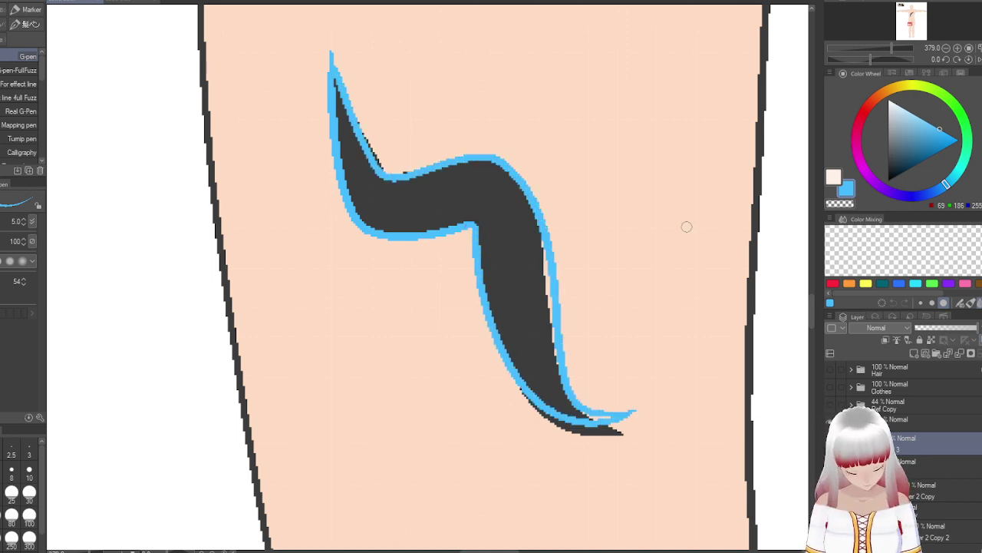
- Add a new layer directly above the skin fill layer and delete the layer with the dark grey painted strokes
click(944, 532)
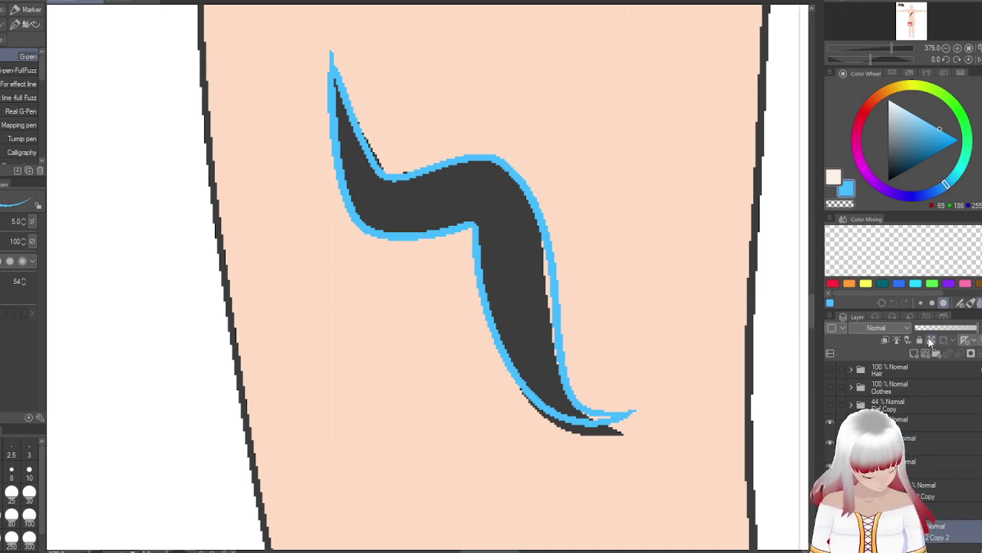
click(911, 354)
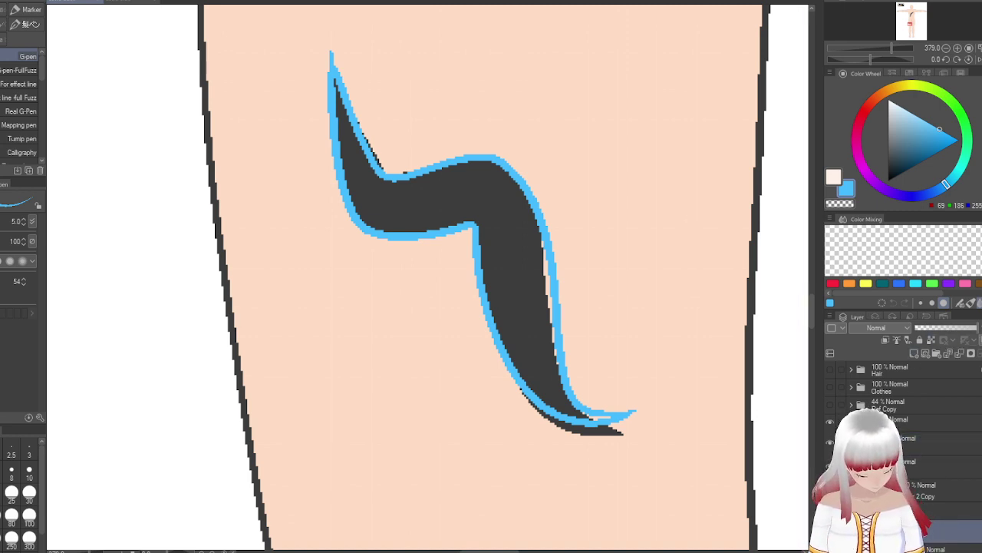
click(830, 443)
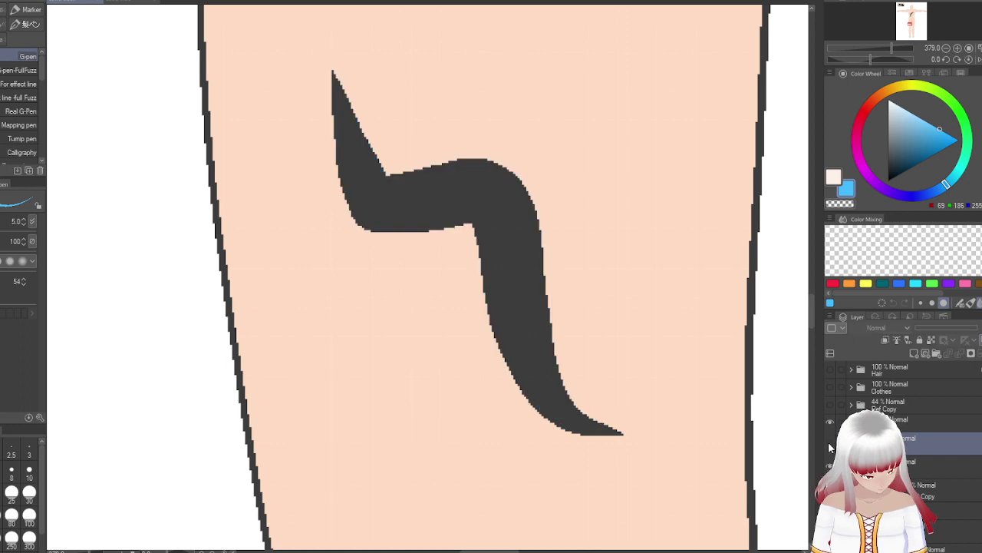
click(830, 444)
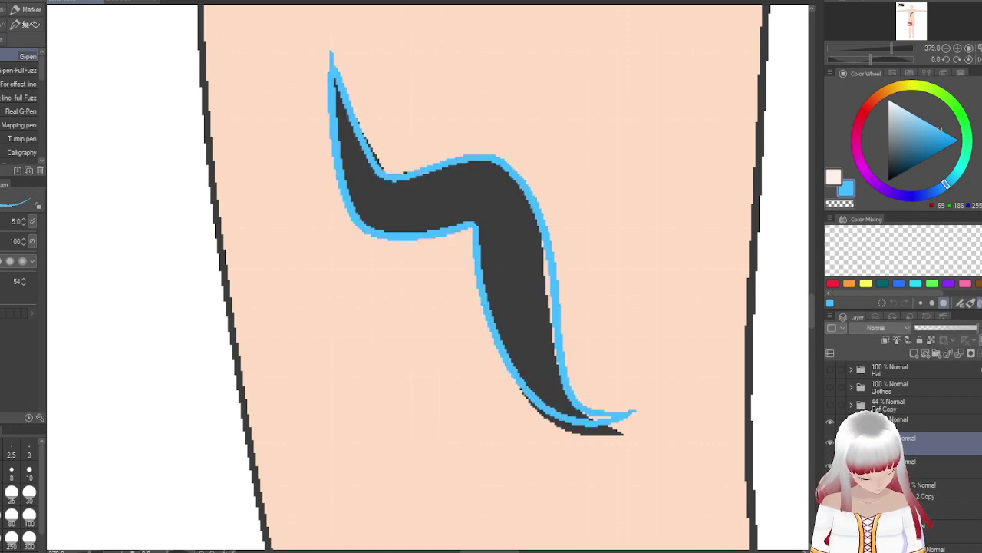
click(913, 460)
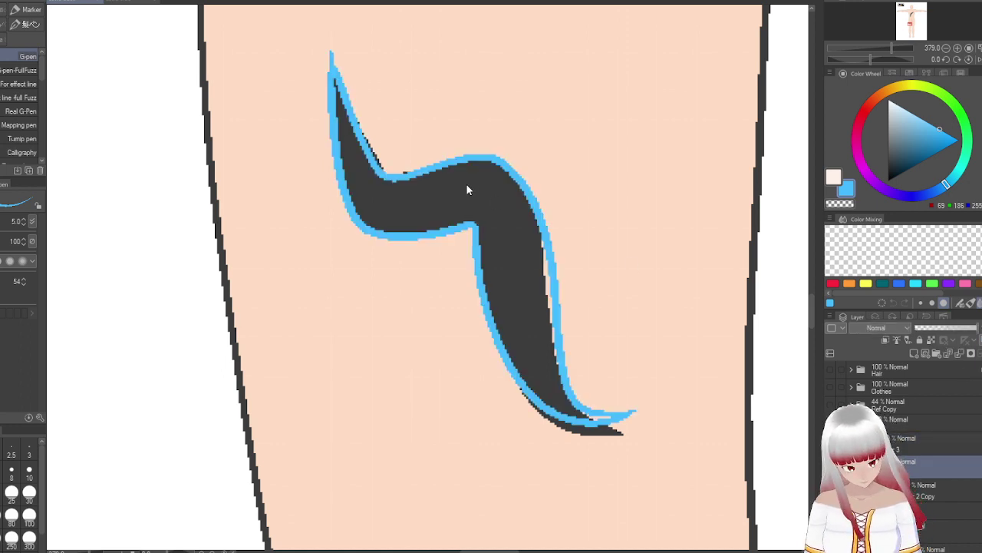
key(Delete)
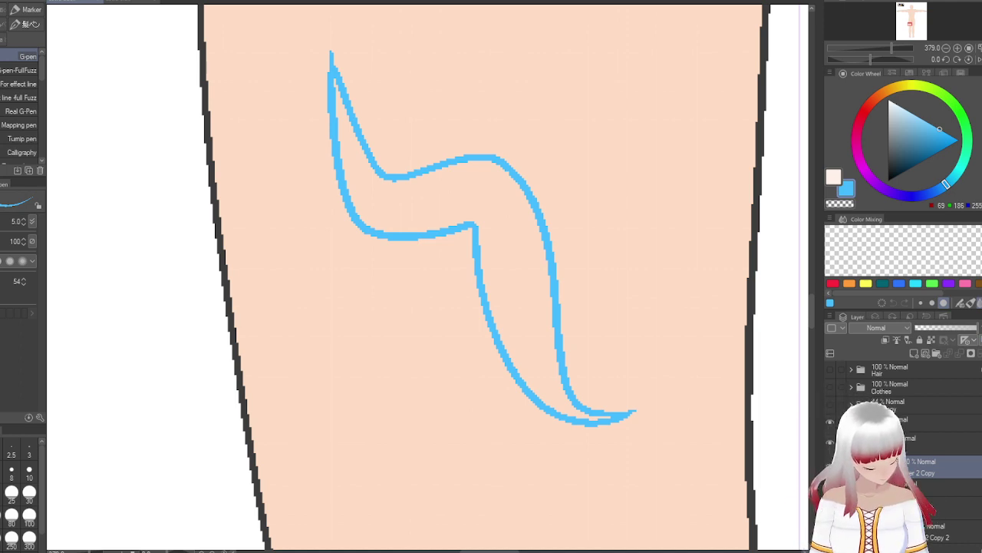
- Recolour the blue outlines of the back-view markings to dark grey (RGB 61, 61, 61) on their own layer
click(904, 437)
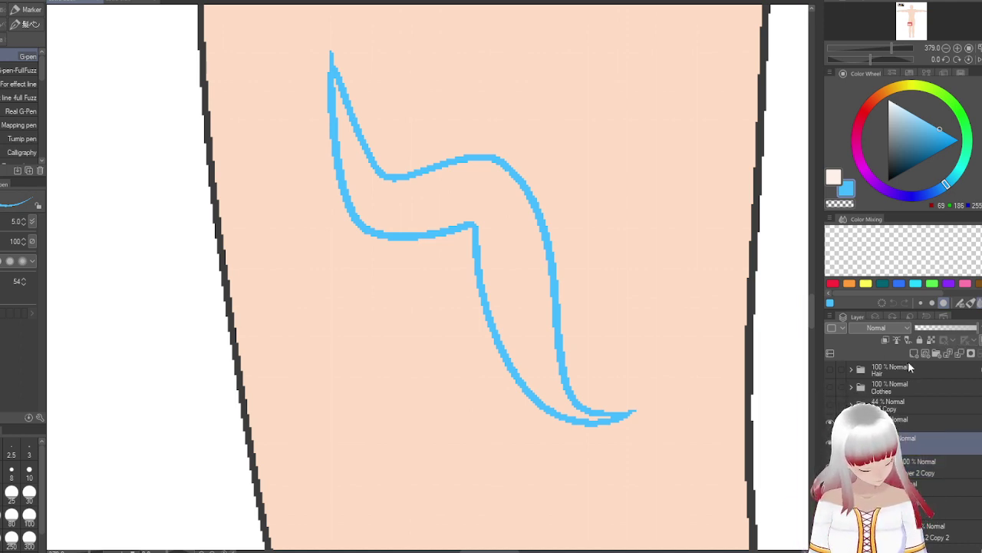
click(834, 178)
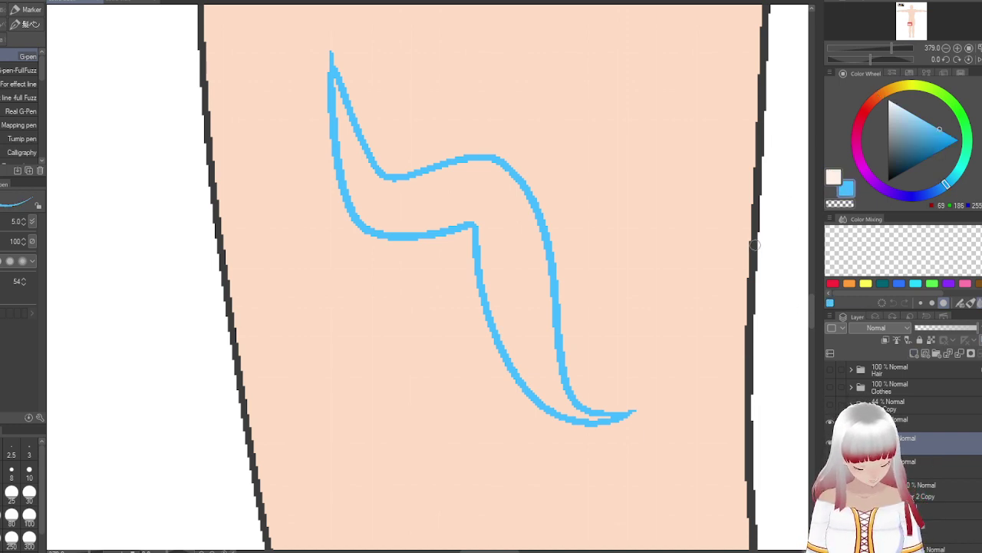
click(832, 201)
key(g)
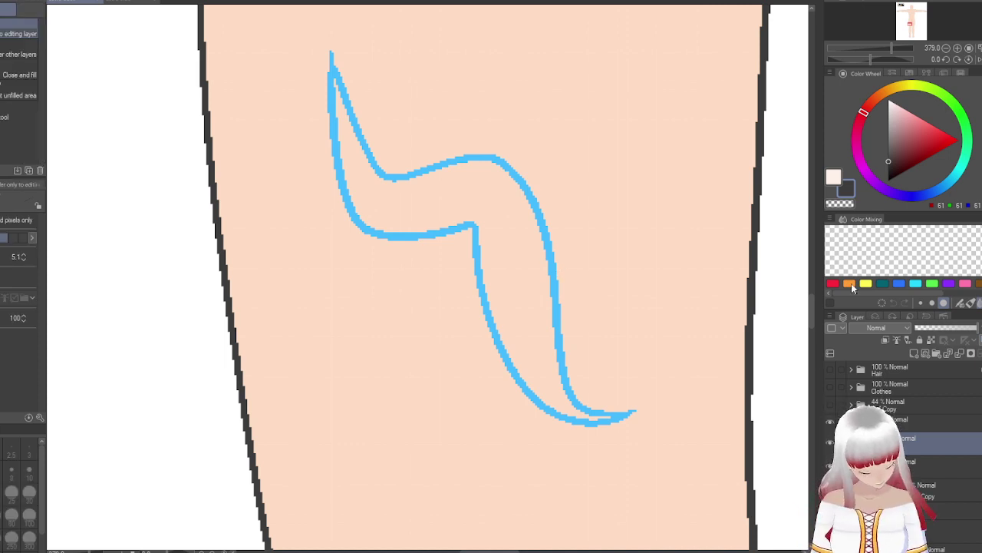
click(832, 328)
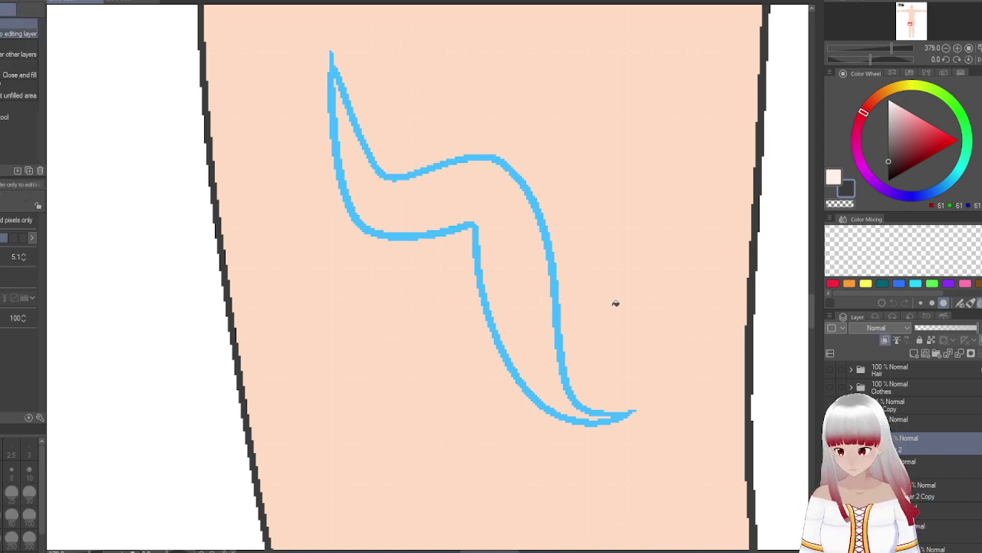
click(667, 346)
drag(712, 393, 614, 361)
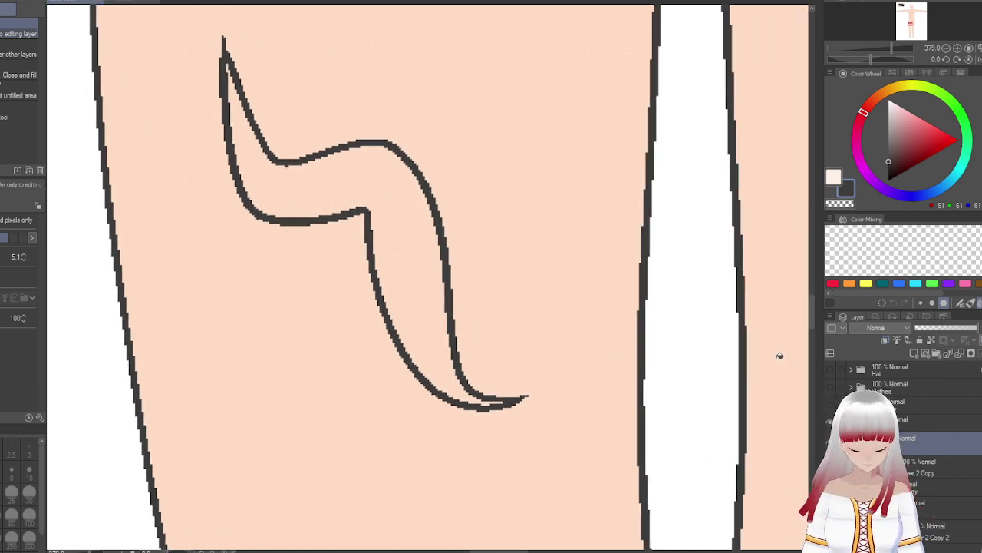
- Select the inside of the left thigh marking and fill it with pale skin tint (RGB 253, 240, 232) on the layer below the outlines
key(g)
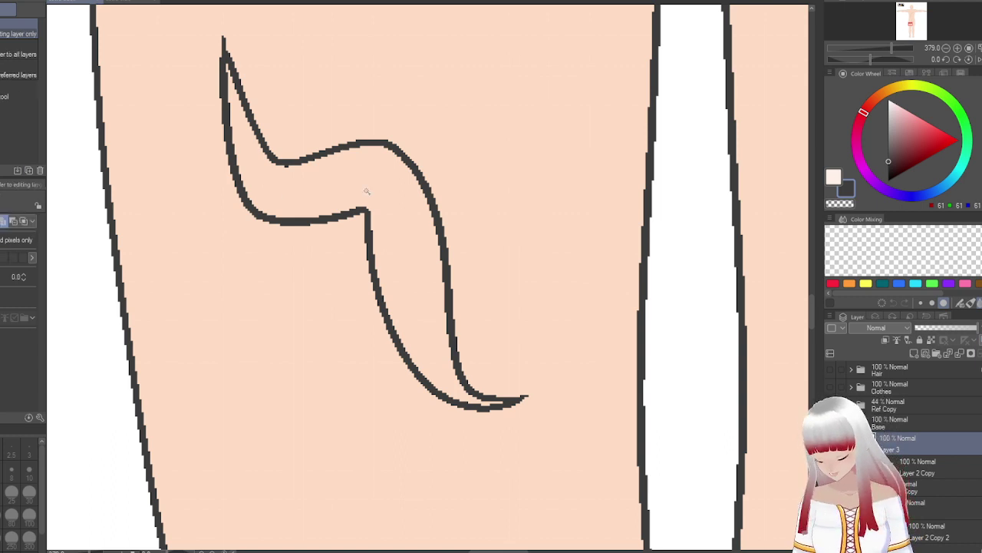
click(369, 188)
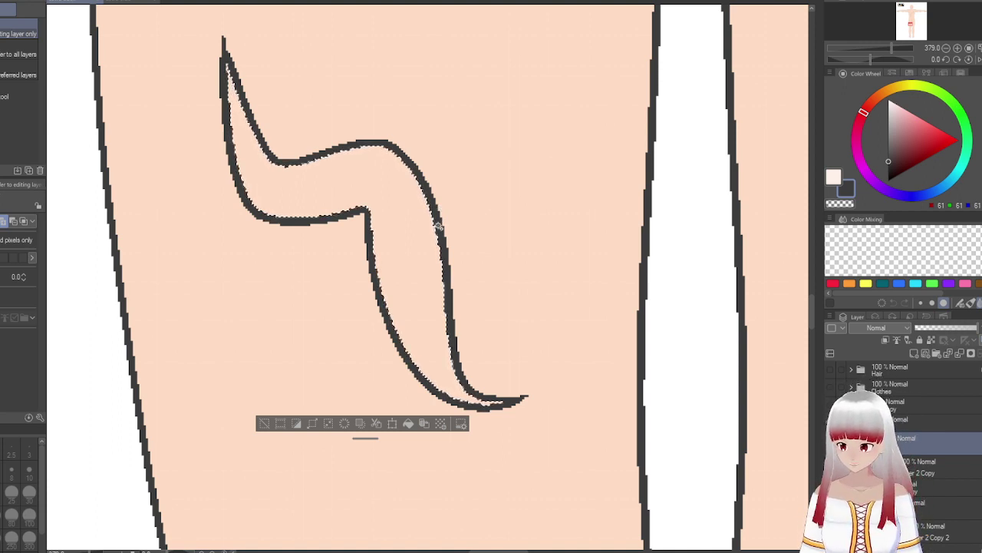
click(952, 507)
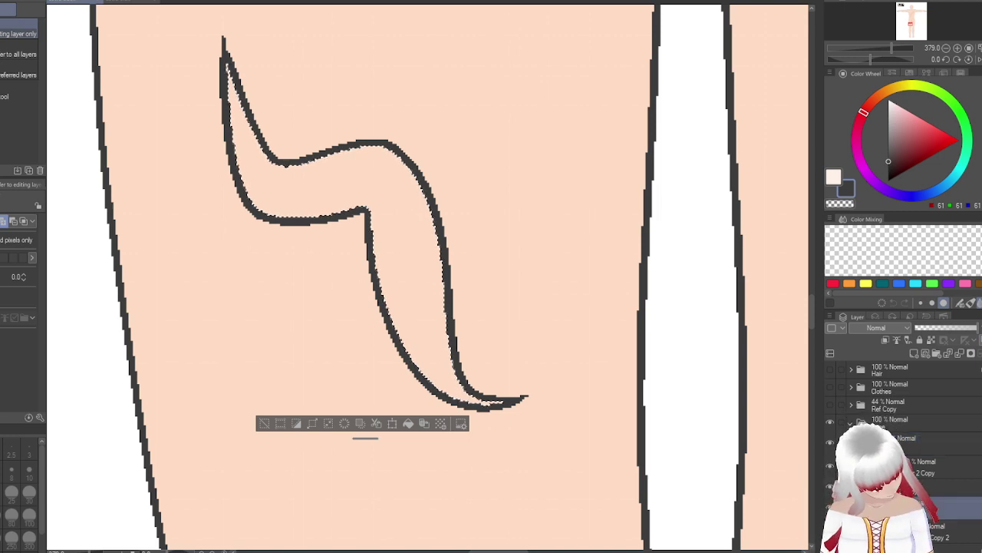
key(g)
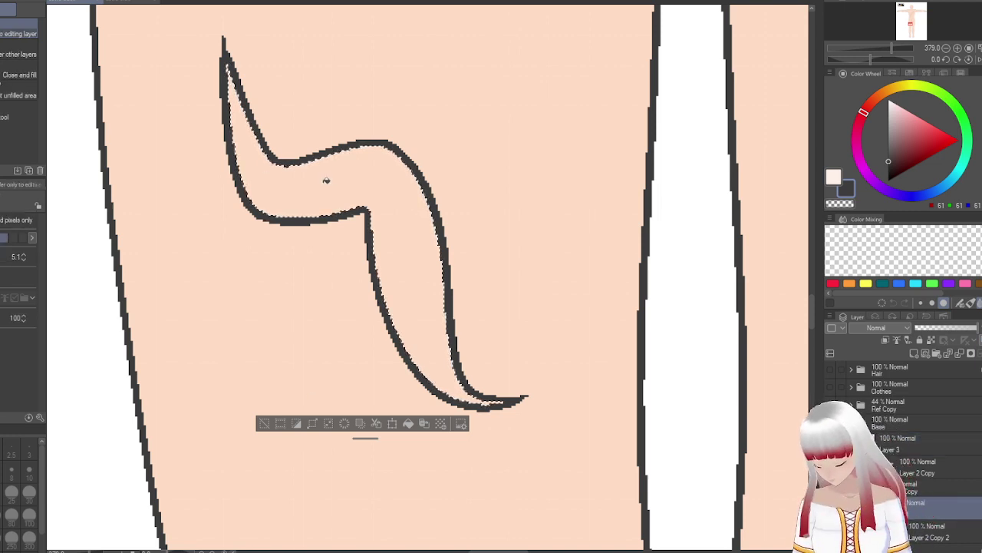
key(x)
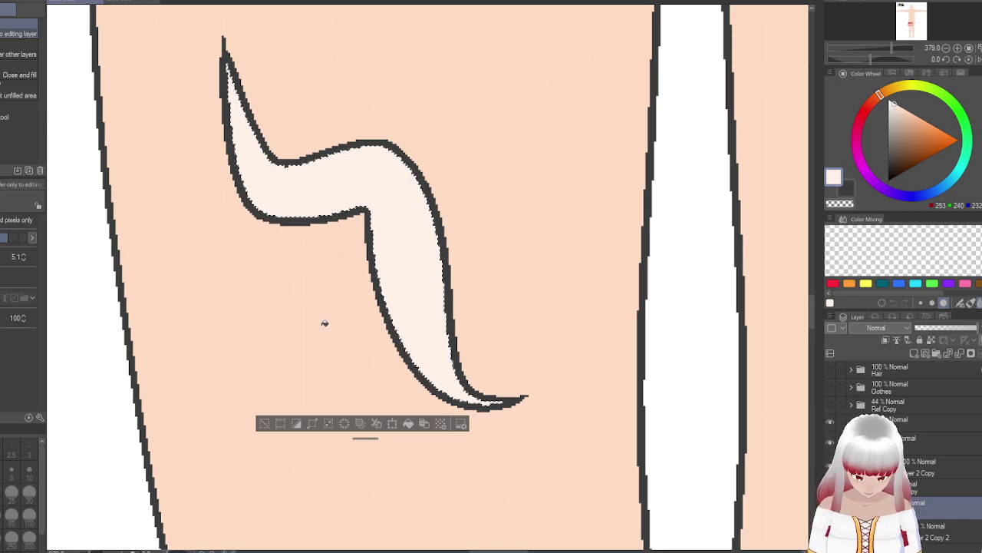
- Select the inside of the large back marking, fill it with the same pale tint on the lower fill layer, and clear the selection
scroll(265, 426, down, 5)
scroll(438, 241, up, 5)
scroll(497, 217, up, 5)
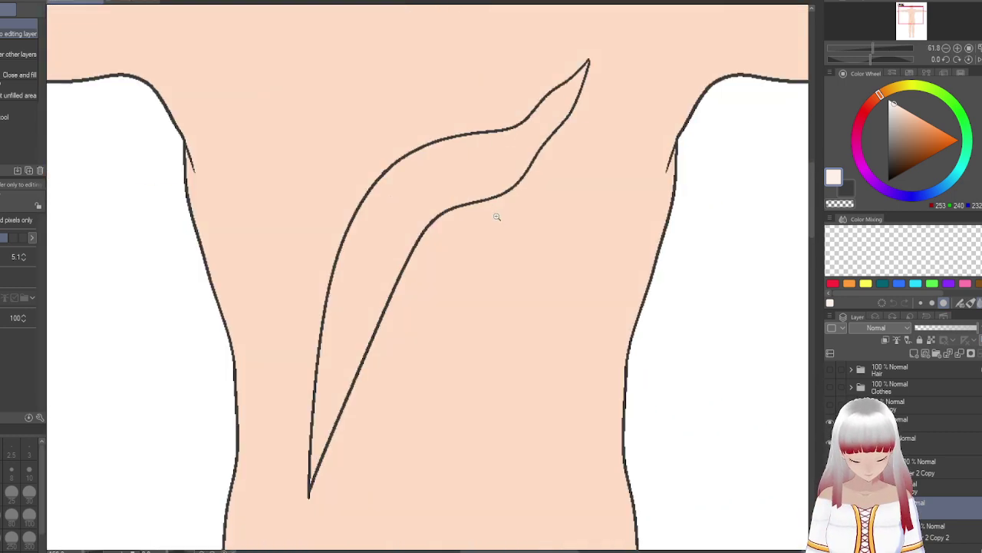
click(909, 445)
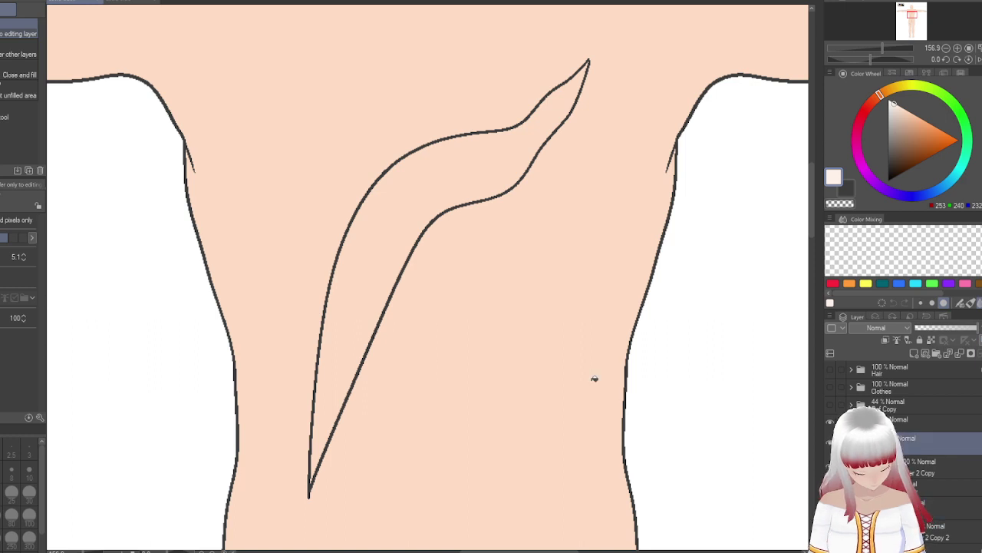
key(w)
click(665, 321)
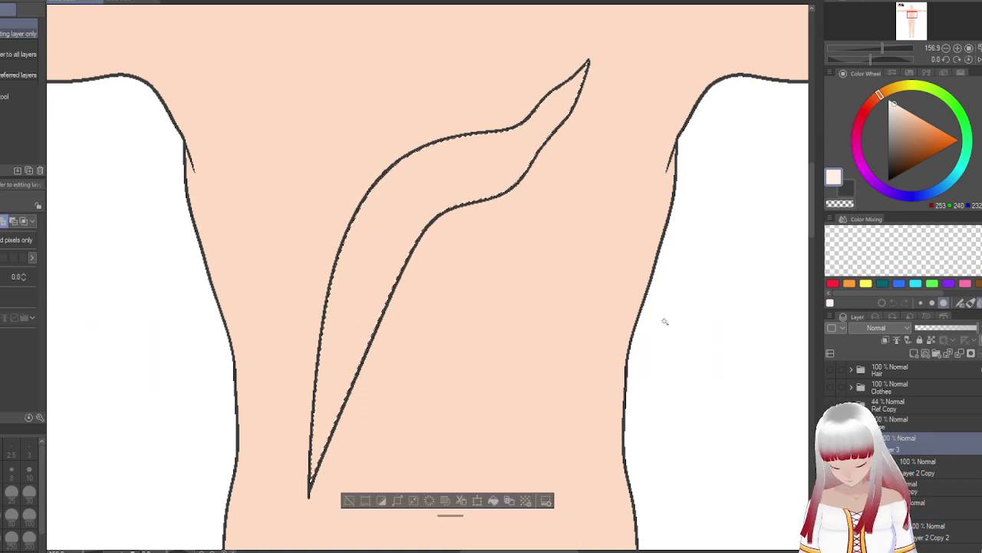
click(944, 503)
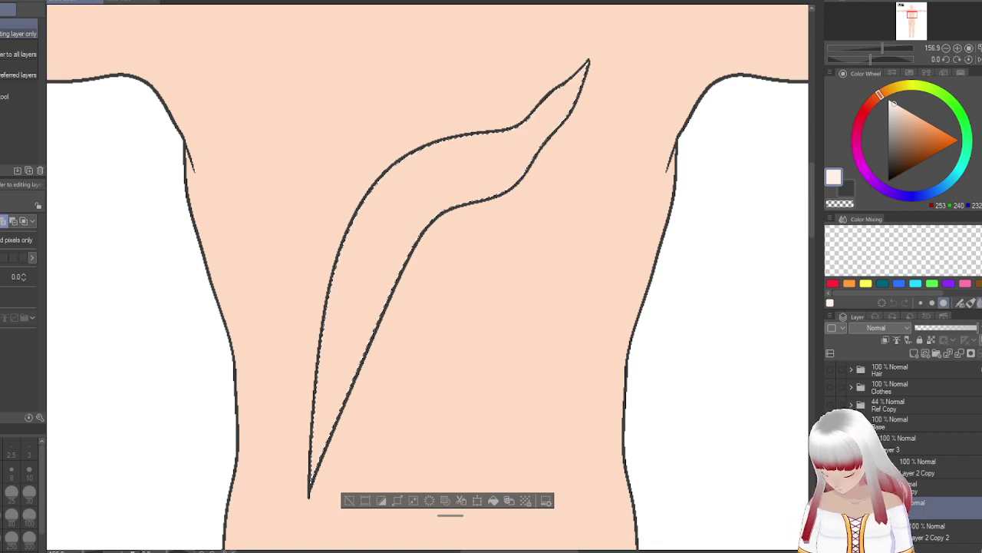
key(g)
click(395, 241)
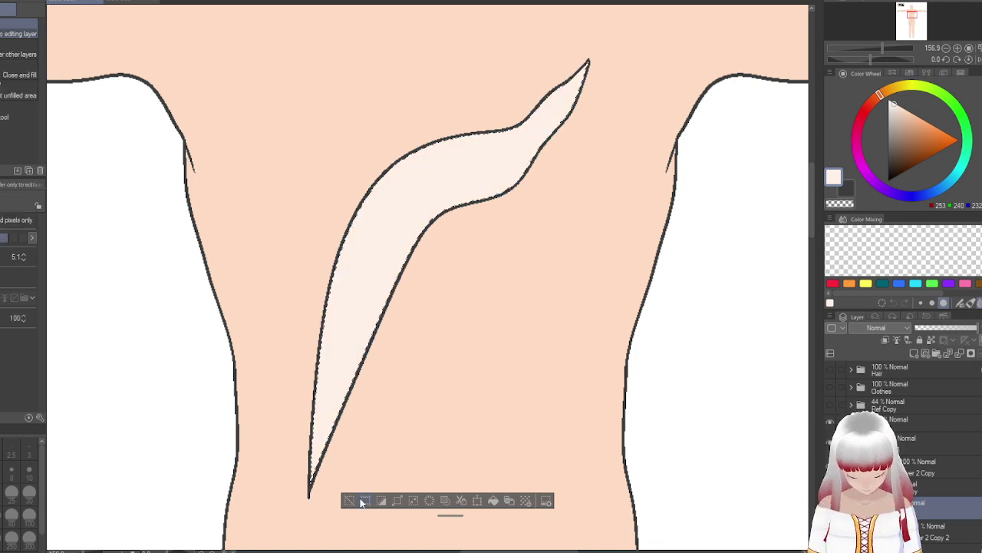
click(362, 502)
- Touch up the pale fill at the upper tip of the back marking with the G-pen
scroll(587, 113, up, 5)
drag(644, 15, 584, 300)
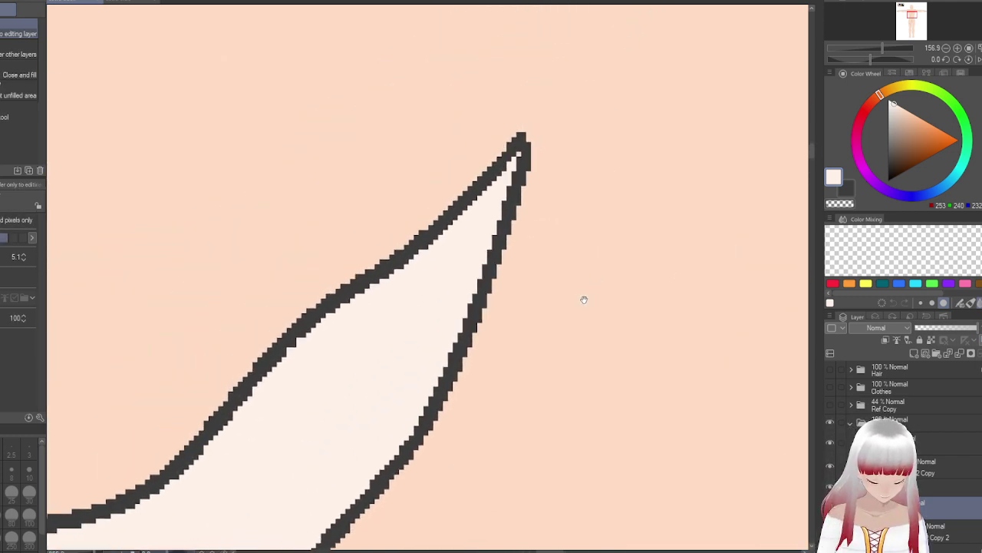
key(p)
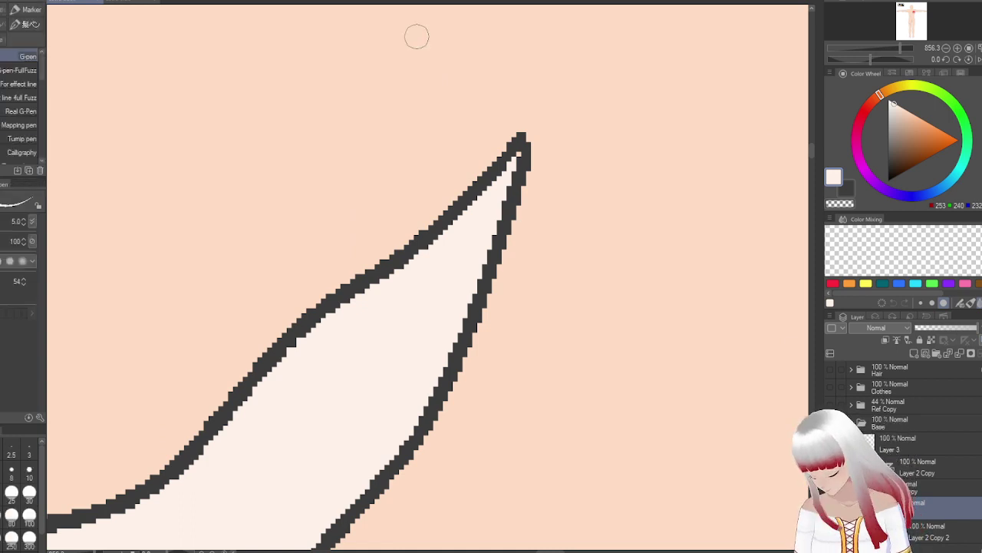
drag(409, 332, 361, 389)
scroll(453, 222, down, 6)
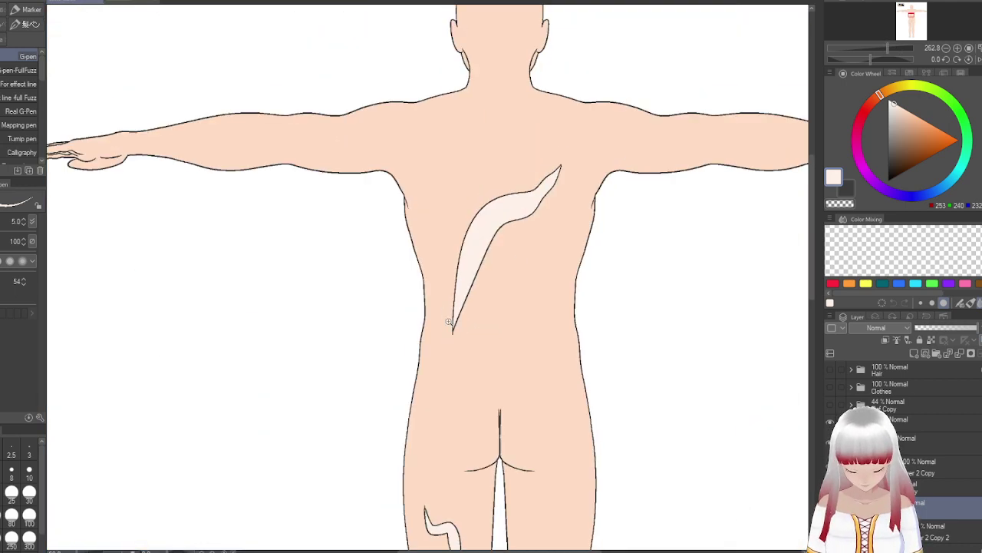
drag(586, 218, 472, 321)
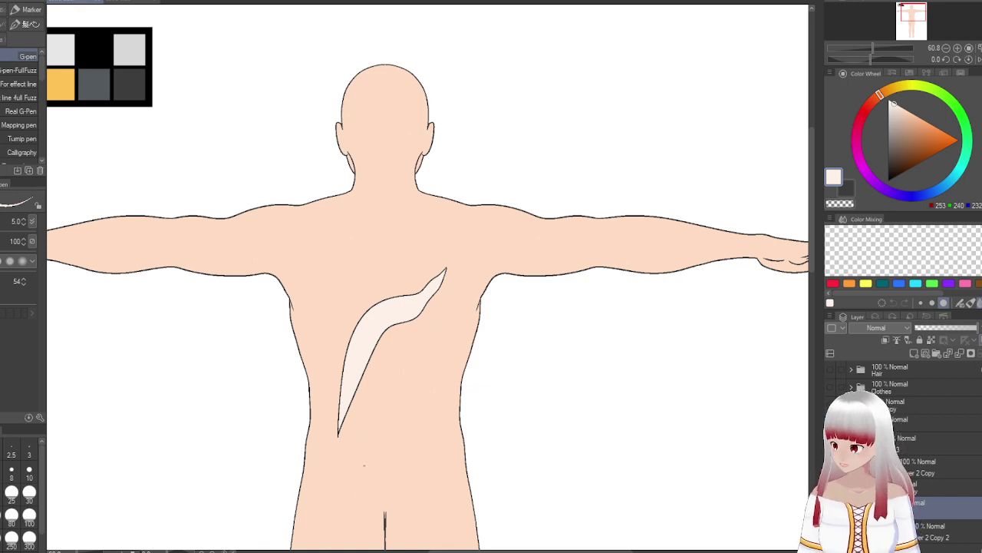
- Select the marking outline and fill layers together and mark the area around the back marking with the Selection pen at size 70
click(911, 449)
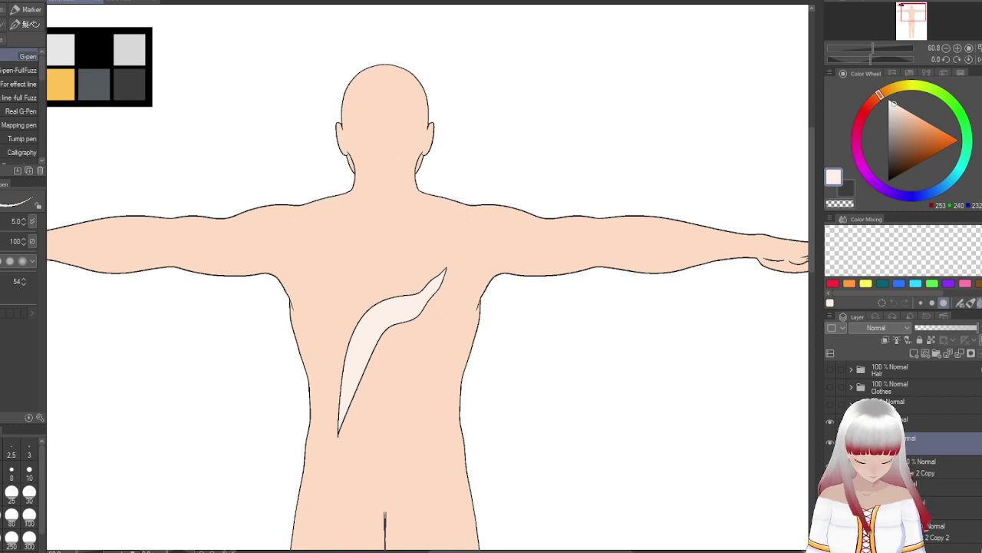
drag(385, 345, 386, 119)
key(ctrl+z)
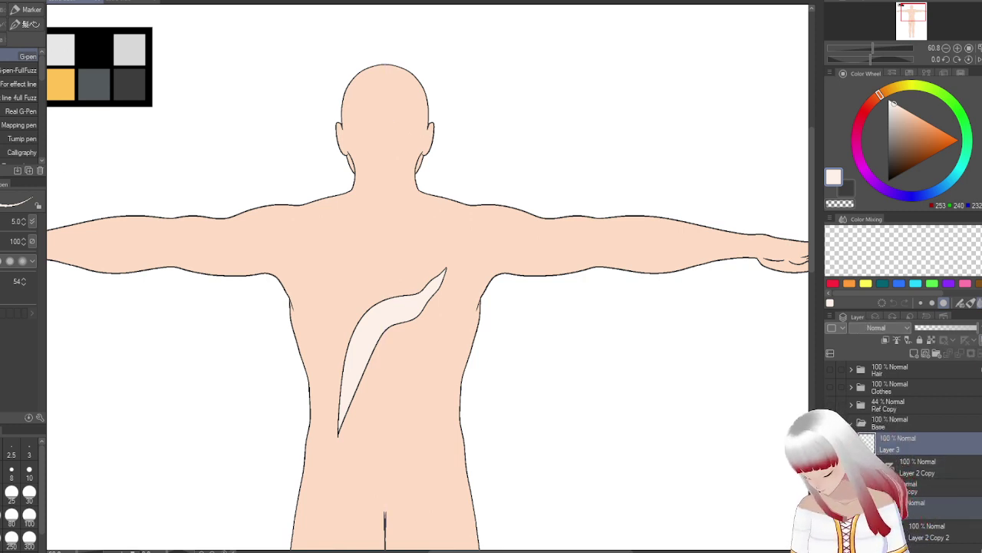
key(m)
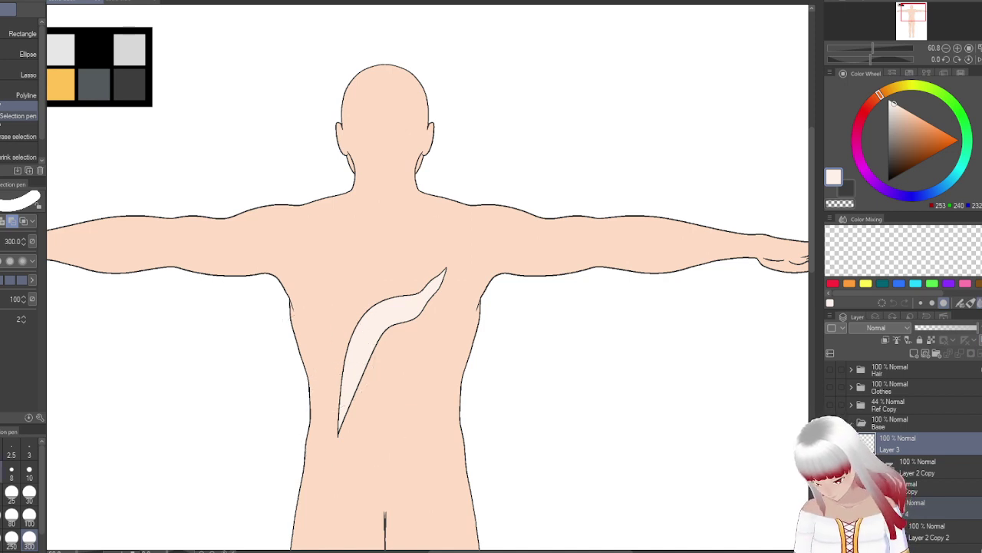
mouse_move(328, 420)
mouse_down()
mouse_move(339, 424)
mouse_move(336, 396)
mouse_move(367, 319)
mouse_move(388, 307)
mouse_move(409, 331)
mouse_move(444, 259)
mouse_up()
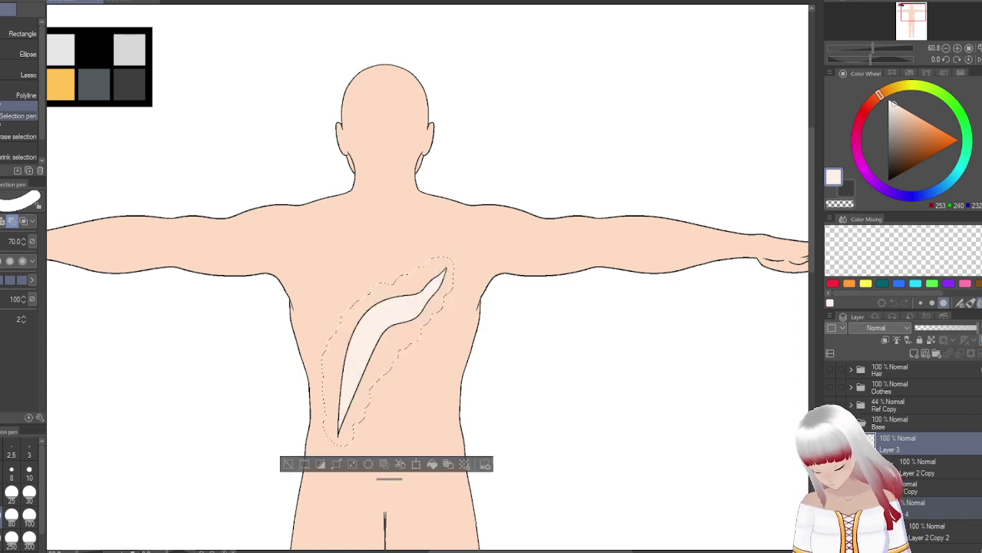
- Paste two copies of the back marking, place them parallel above and below the original, and clear the selection
key(k)
key(ctrl+c)
key(ctrl+v)
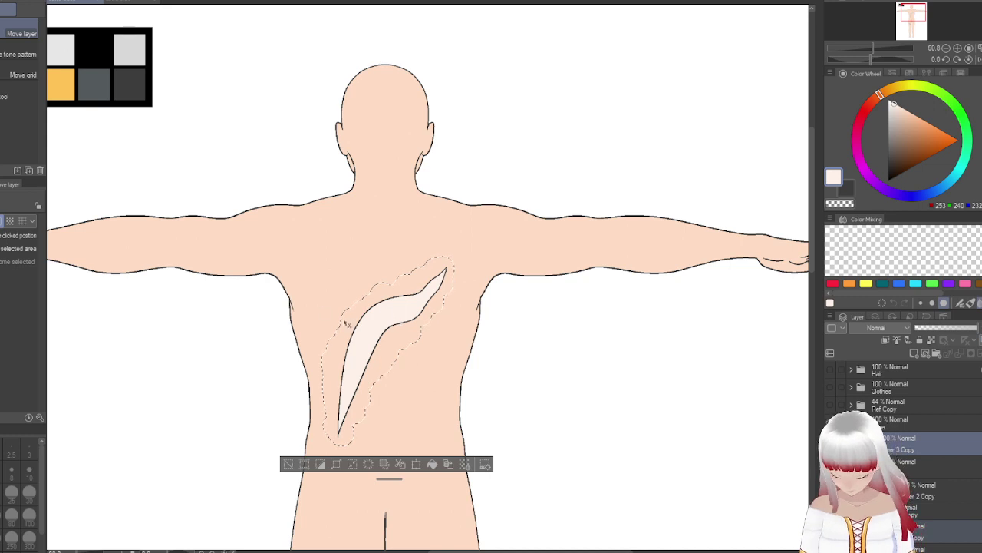
mouse_move(380, 326)
mouse_down()
mouse_move(384, 381)
mouse_move(406, 376)
mouse_move(423, 342)
mouse_move(466, 337)
mouse_move(386, 255)
mouse_up()
key(ctrl+v)
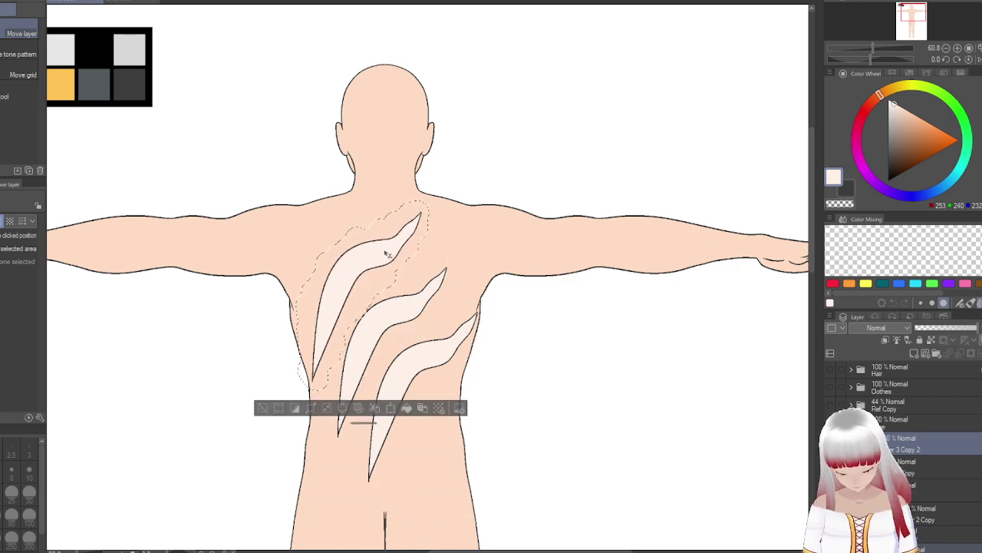
click(267, 409)
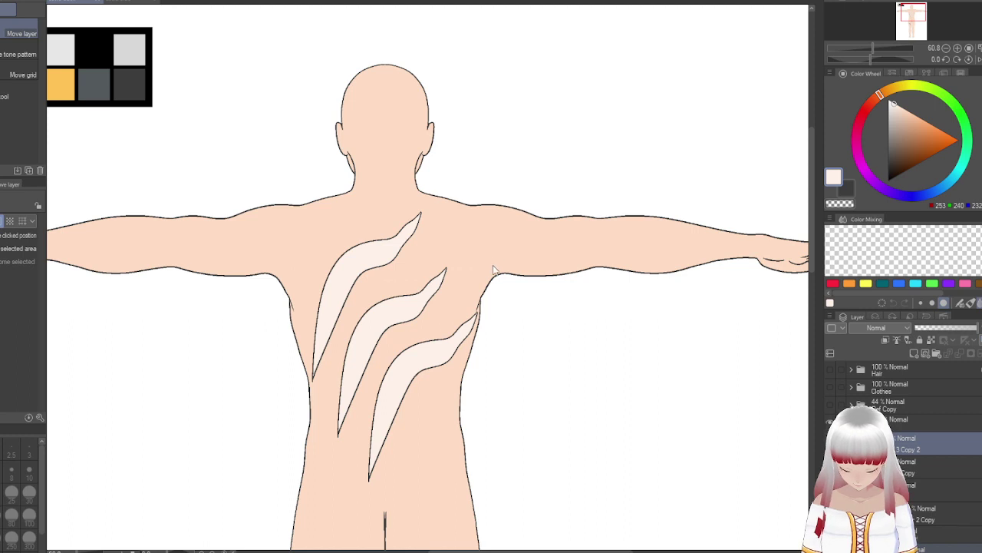
- Switch to the side-view drawing, hide the Clothes folder and add a new layer directly above it
click(99, 3)
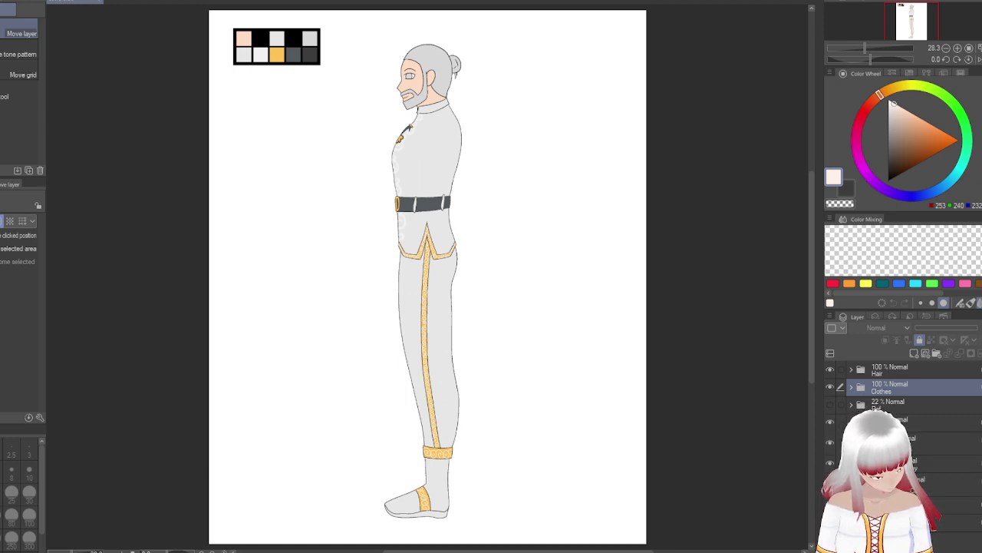
click(830, 384)
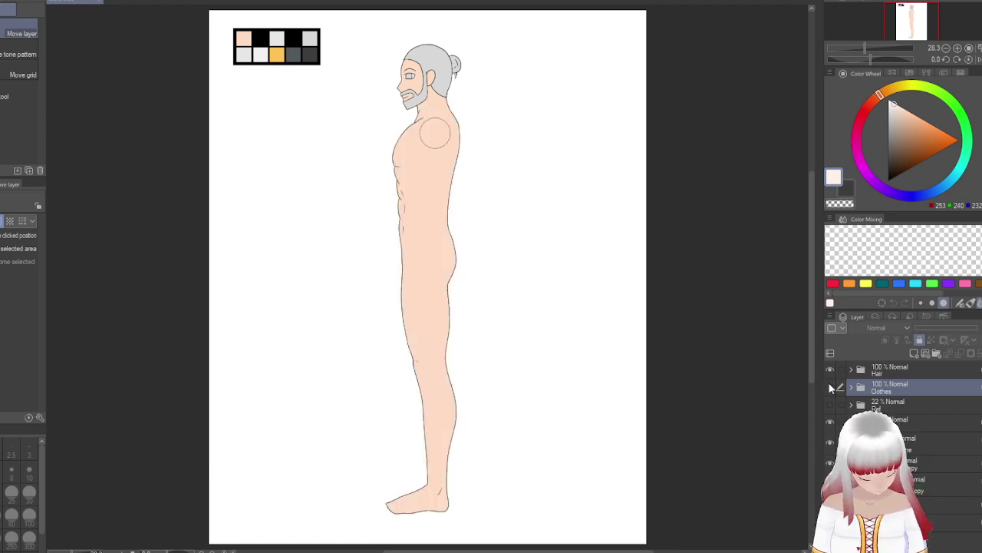
click(924, 352)
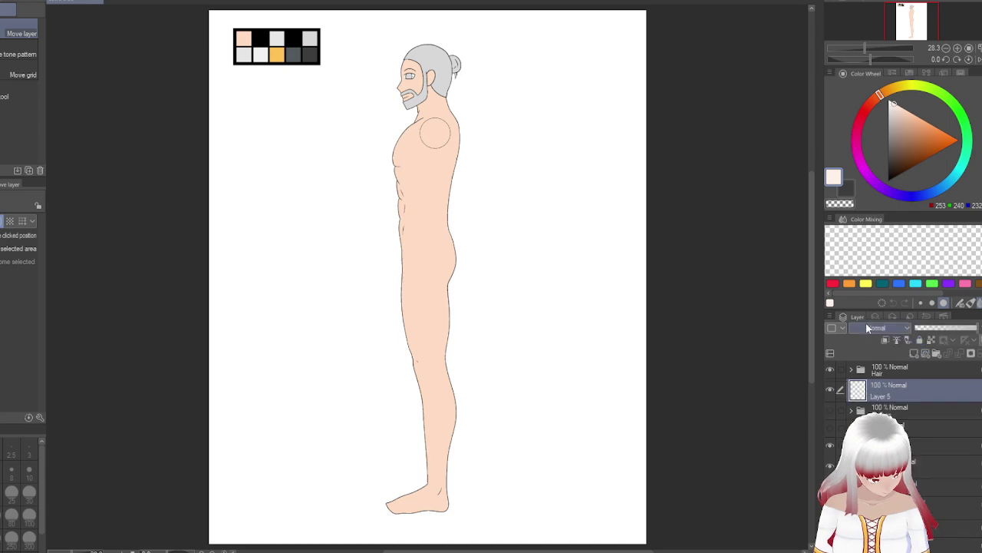
- Trace the shoulder circle in dark grey with the size 5 G-pen on the new layer above the Clothes folder
scroll(452, 92, up, 2)
scroll(452, 92, up, 5)
drag(592, 184, 447, 241)
scroll(447, 241, up, 3)
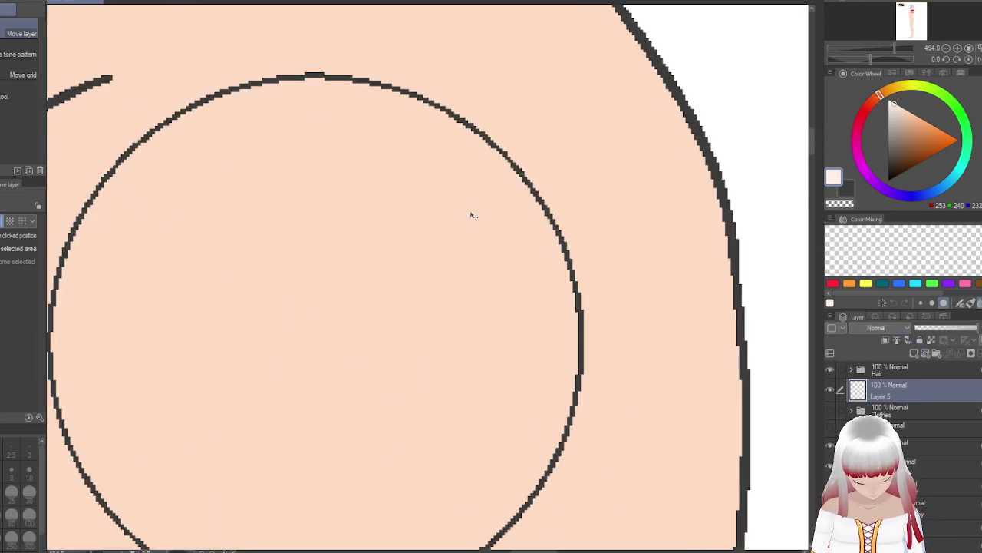
scroll(706, 382, down, 2)
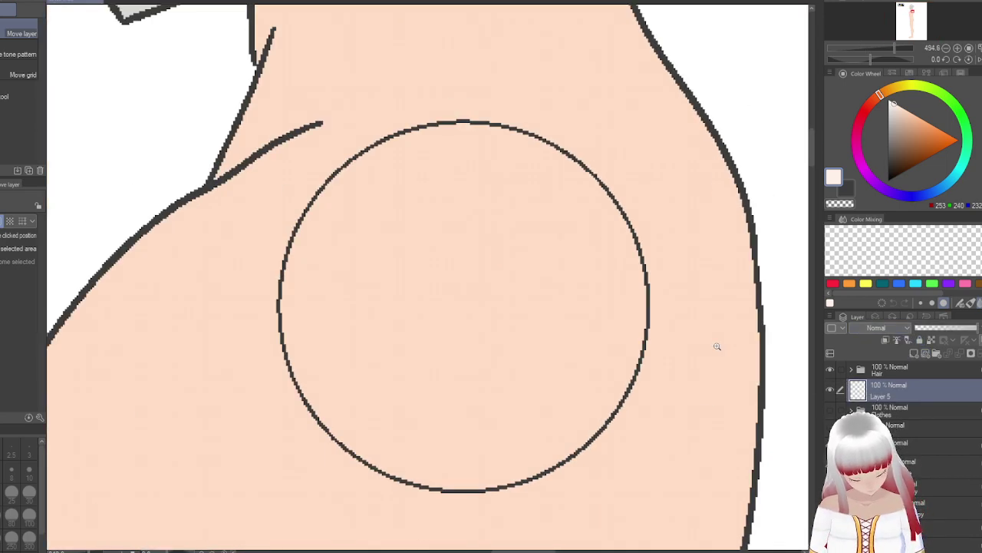
click(913, 465)
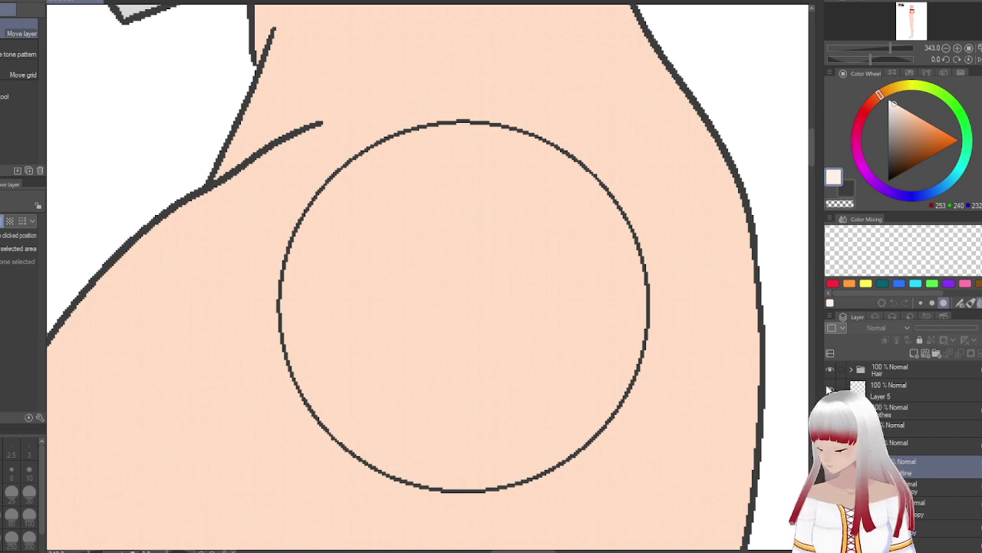
key(m)
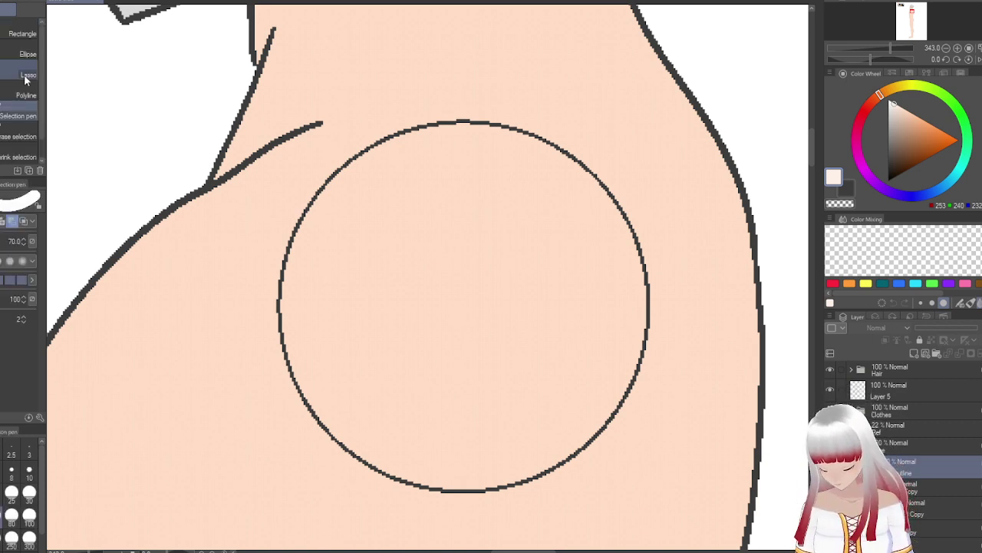
click(894, 390)
key(p)
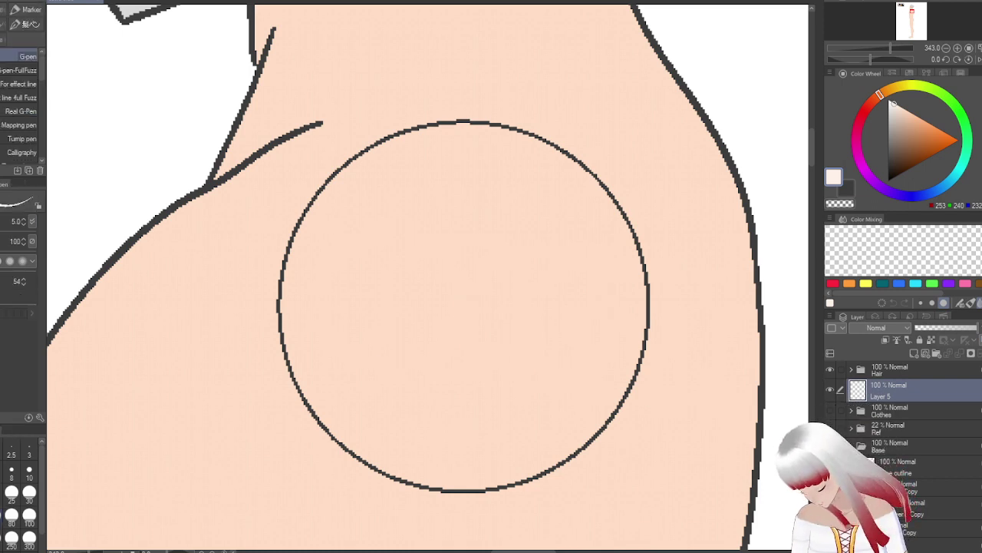
key(x)
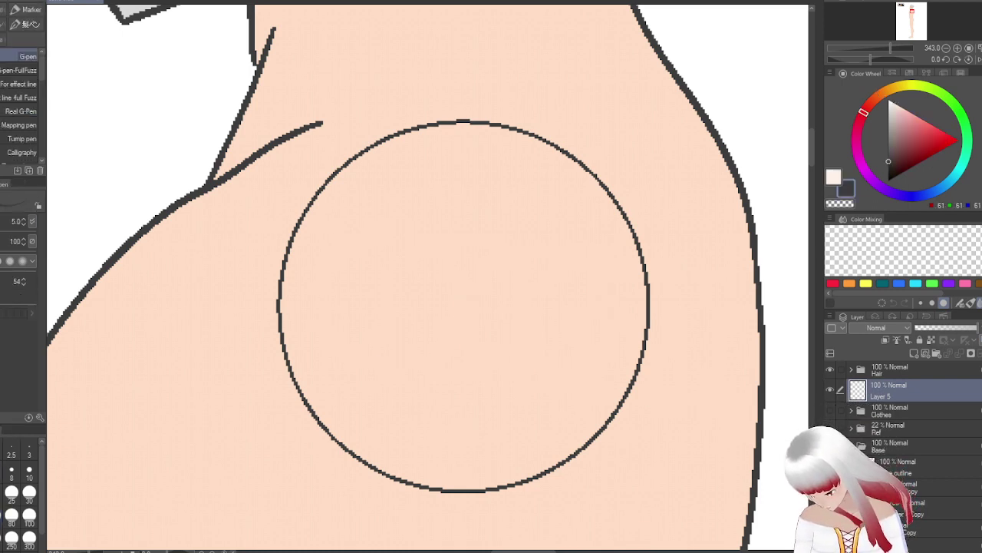
mouse_move(464, 121)
mouse_down()
mouse_move(401, 132)
mouse_move(337, 172)
mouse_move(288, 242)
mouse_move(275, 316)
mouse_move(299, 399)
mouse_move(330, 436)
mouse_move(419, 487)
mouse_move(468, 496)
mouse_move(527, 483)
mouse_move(595, 437)
mouse_move(640, 367)
mouse_move(649, 287)
mouse_move(630, 217)
mouse_move(583, 166)
mouse_move(500, 129)
mouse_move(439, 123)
mouse_up()
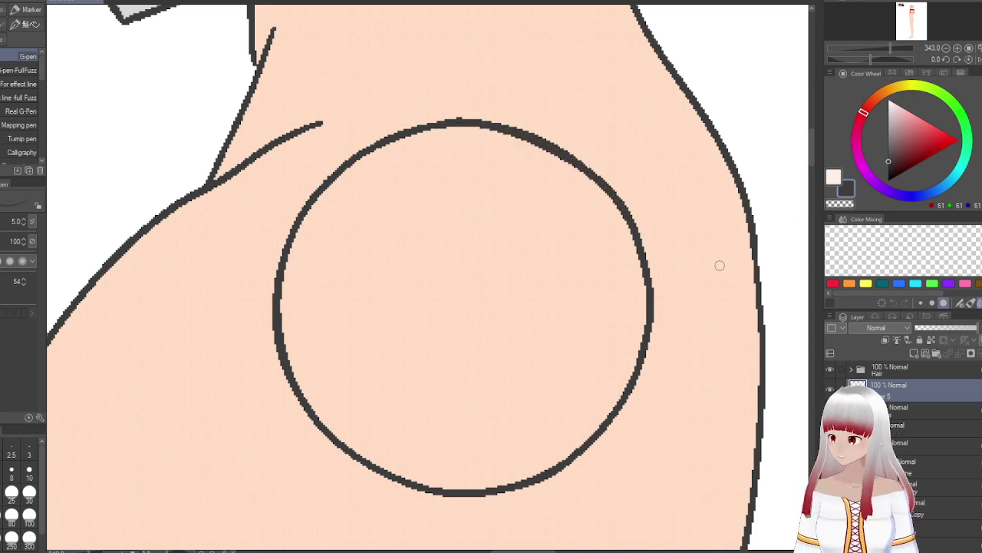
- Move the traced circle layer into the Outfit 1 folder inside Clothes and show the Clothes folder
drag(927, 397, 921, 410)
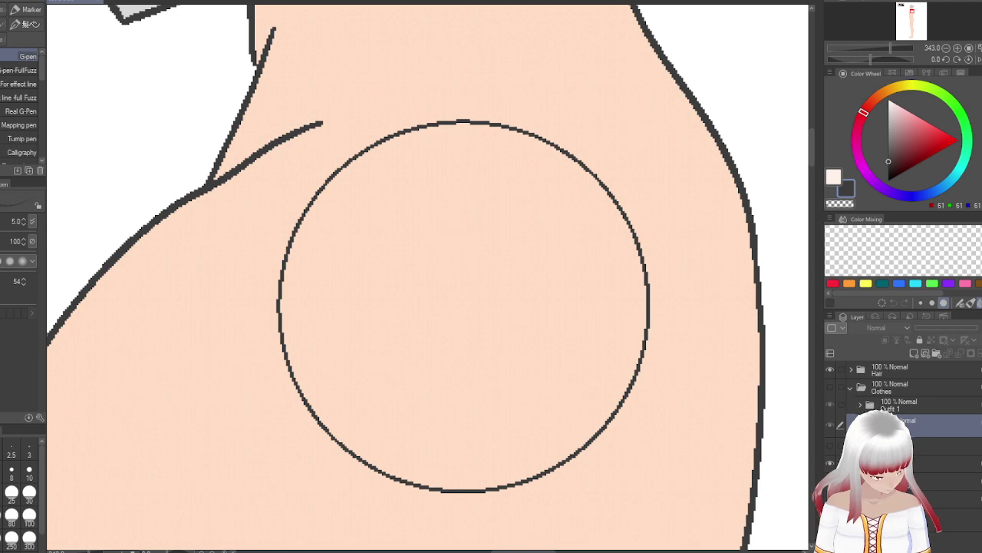
drag(898, 419, 897, 404)
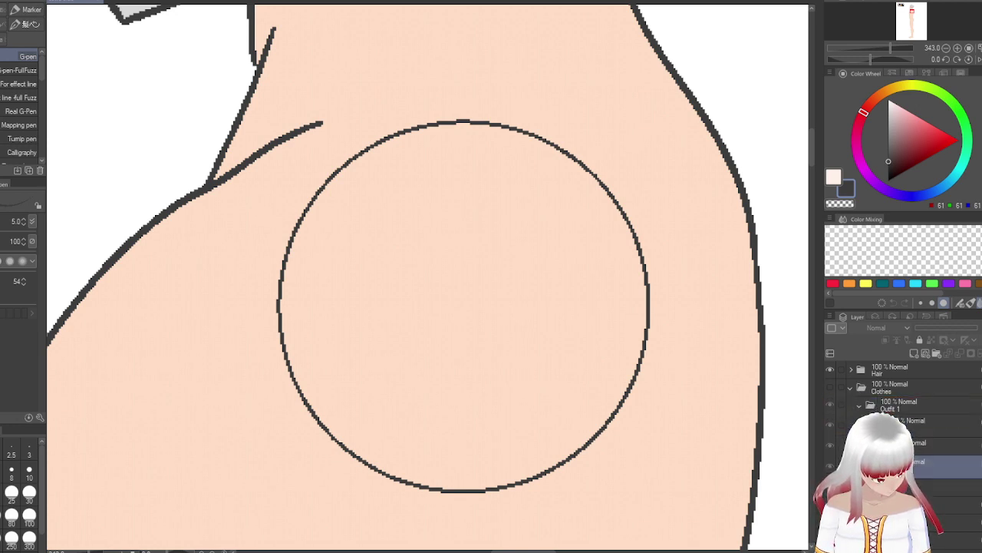
click(918, 434)
click(831, 386)
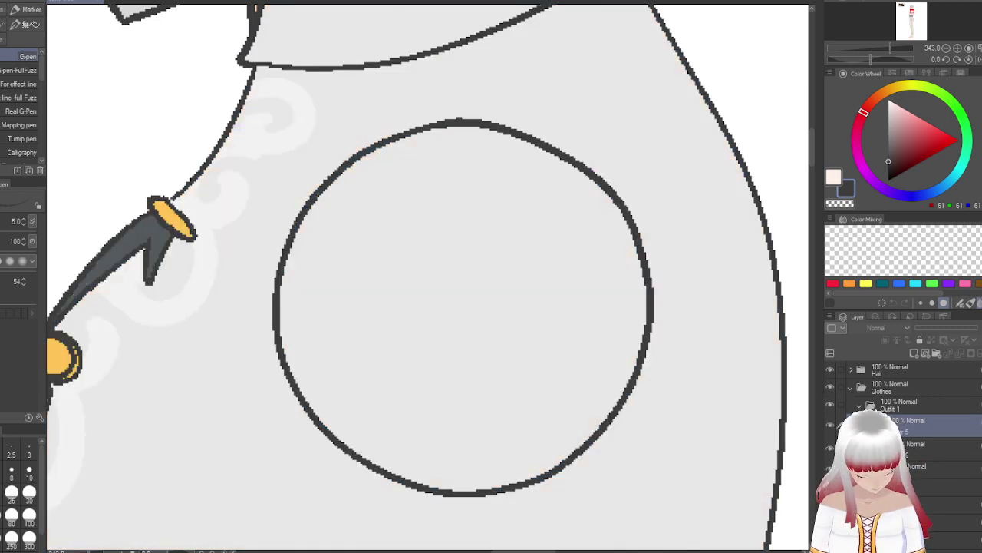
scroll(687, 421, down, 4)
drag(687, 421, 536, 336)
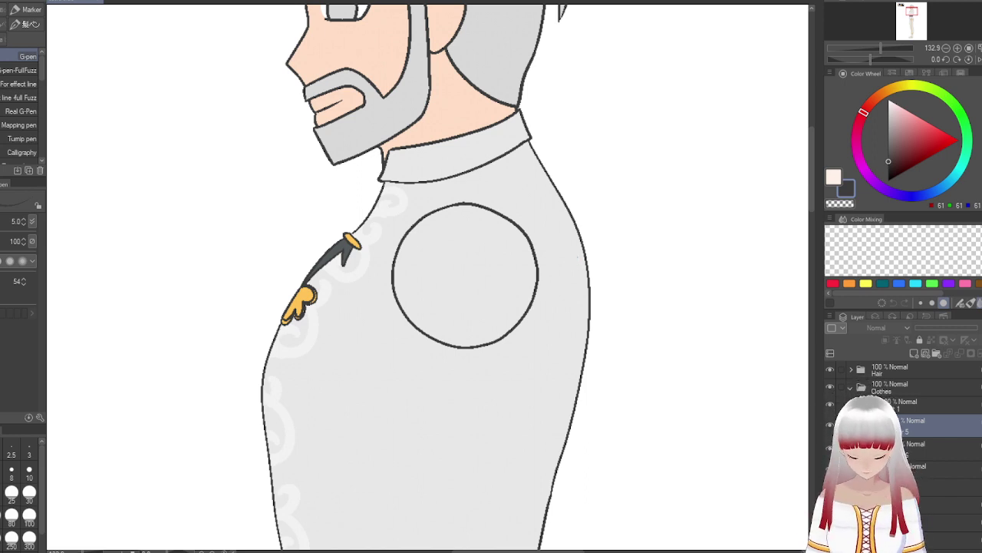
- Lock the Outfit 1 folder, then collapse and hide the Clothes folder while keeping the Hair folder shown
click(898, 402)
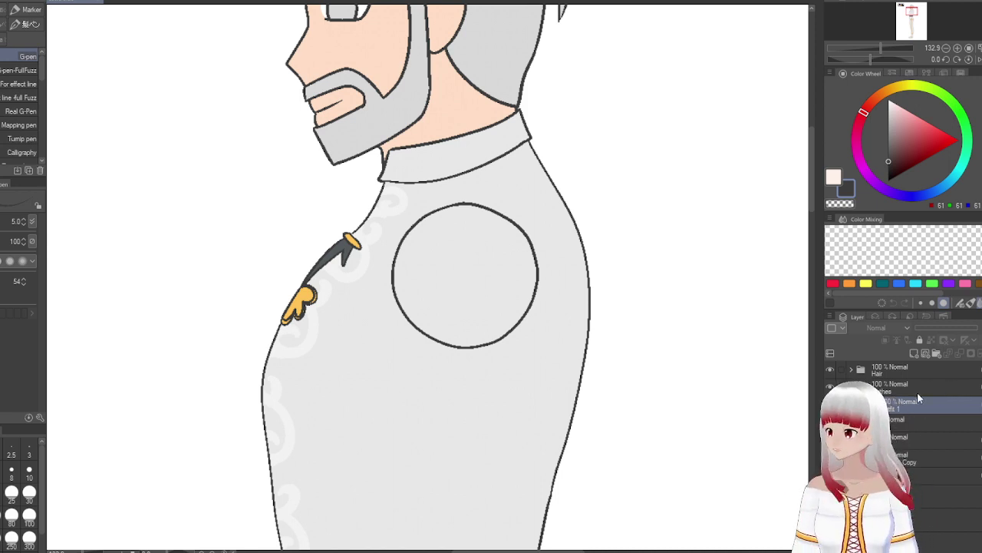
click(920, 339)
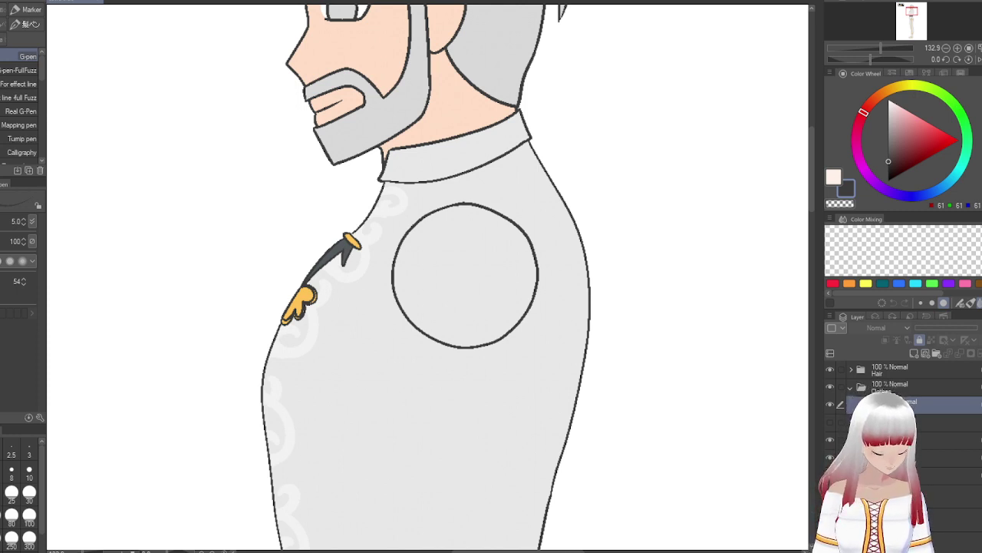
click(860, 386)
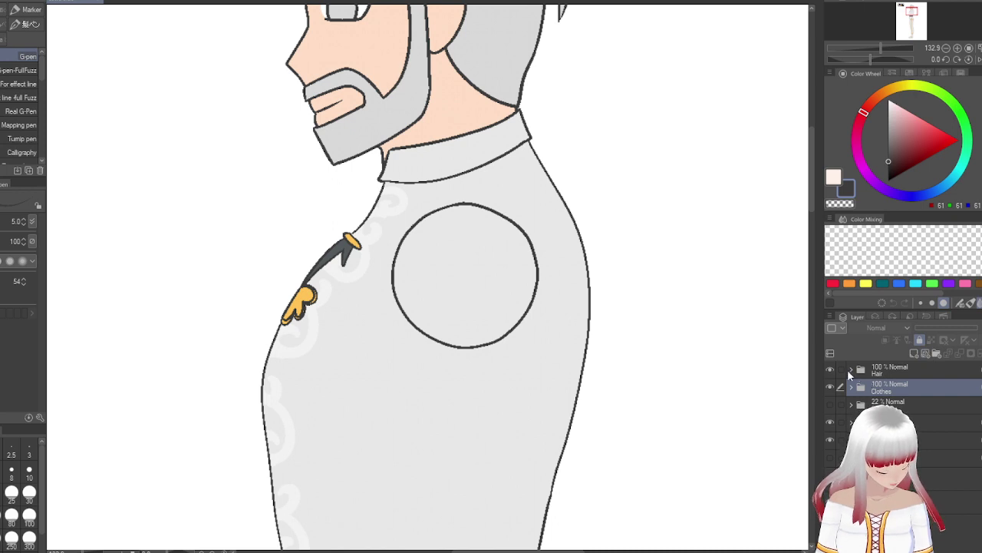
drag(830, 370, 830, 387)
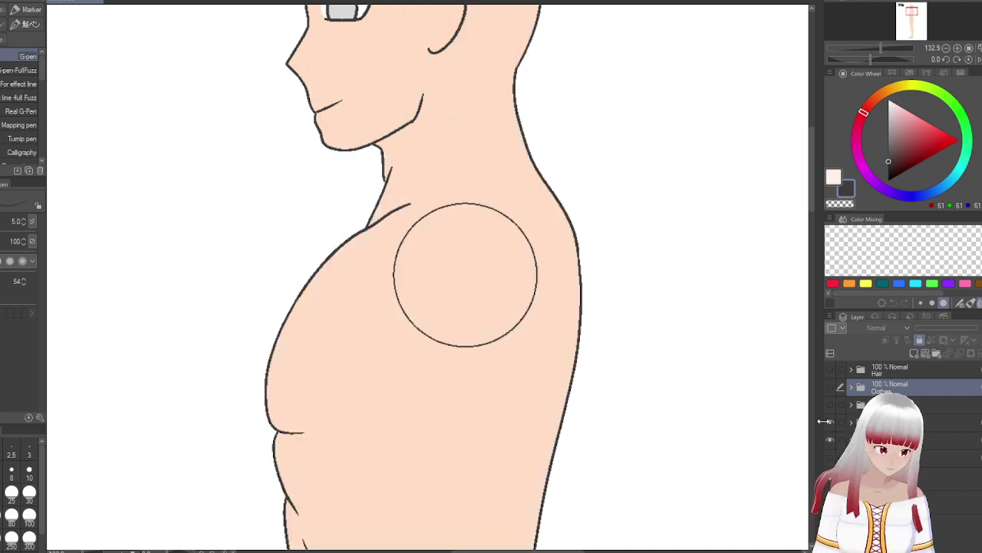
click(830, 371)
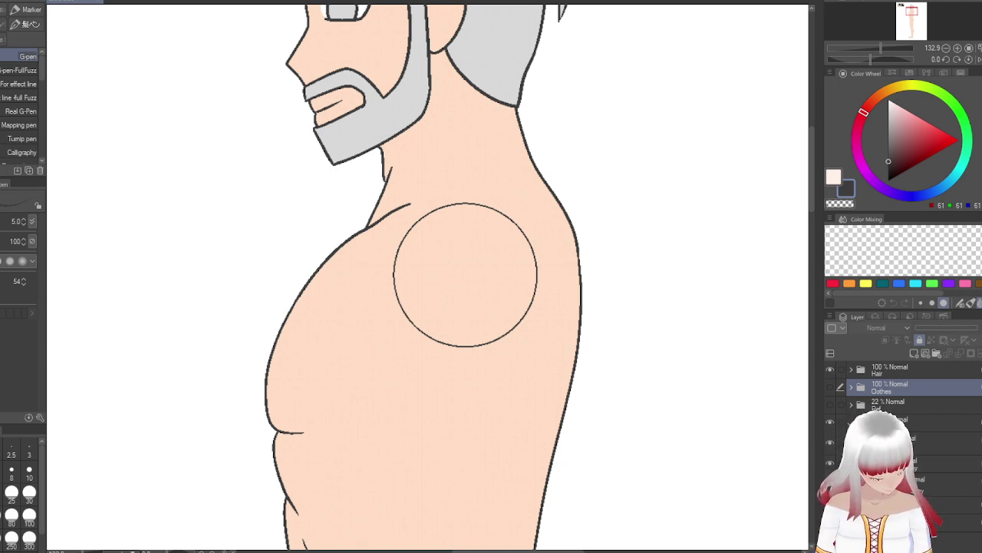
- Unlock the Base folder and draw a tapered marking on the base outline layer at the back edge below the shoulder
click(928, 437)
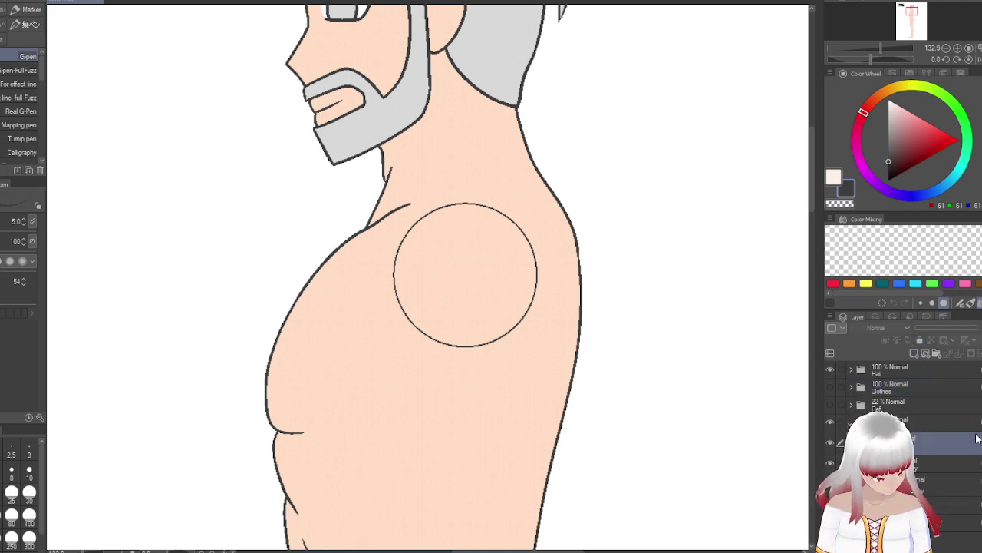
click(952, 422)
click(925, 354)
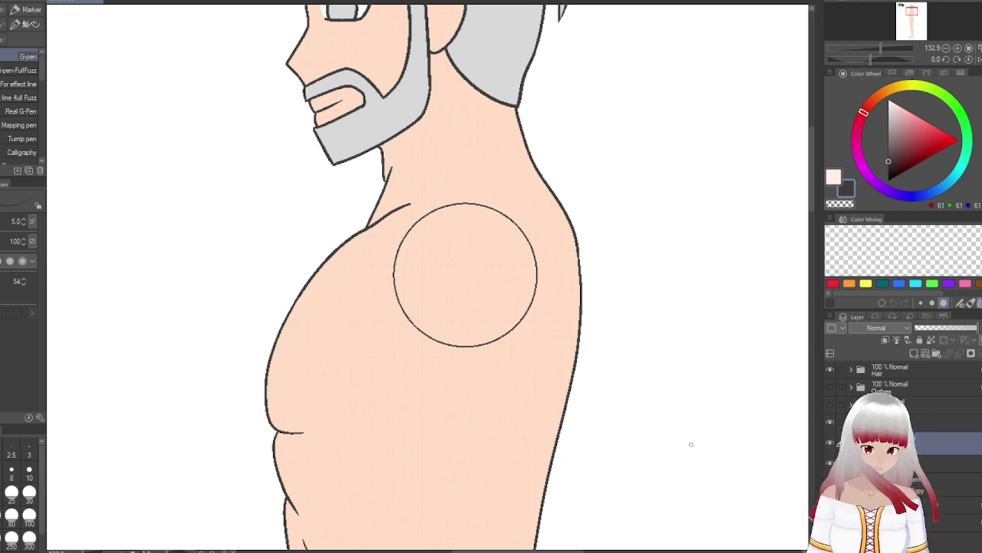
scroll(592, 217, down, 3)
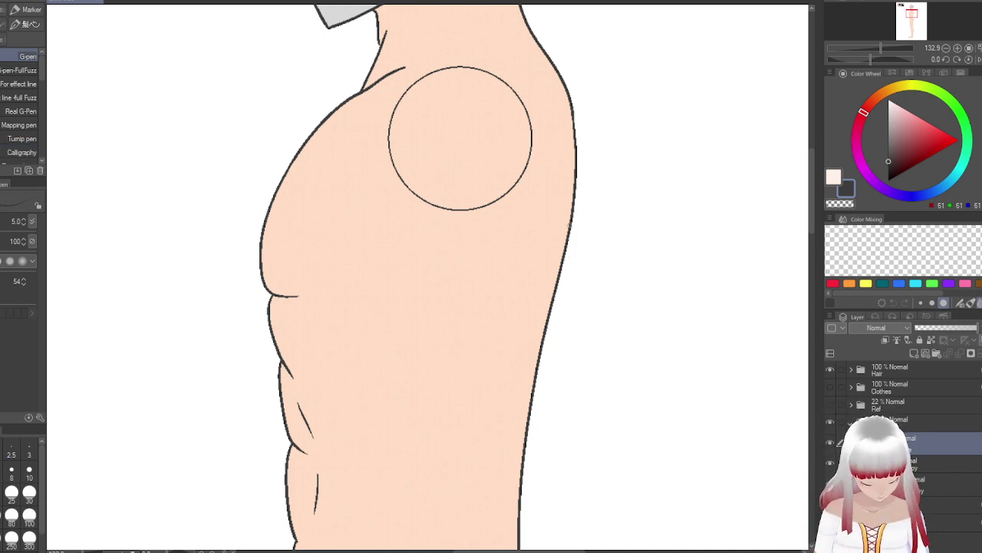
drag(571, 227, 517, 294)
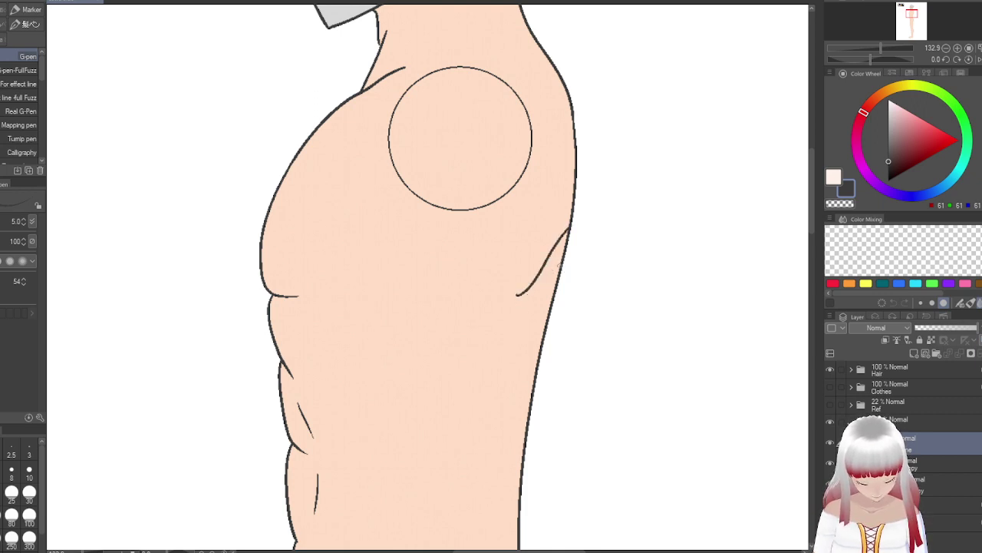
drag(562, 259, 519, 295)
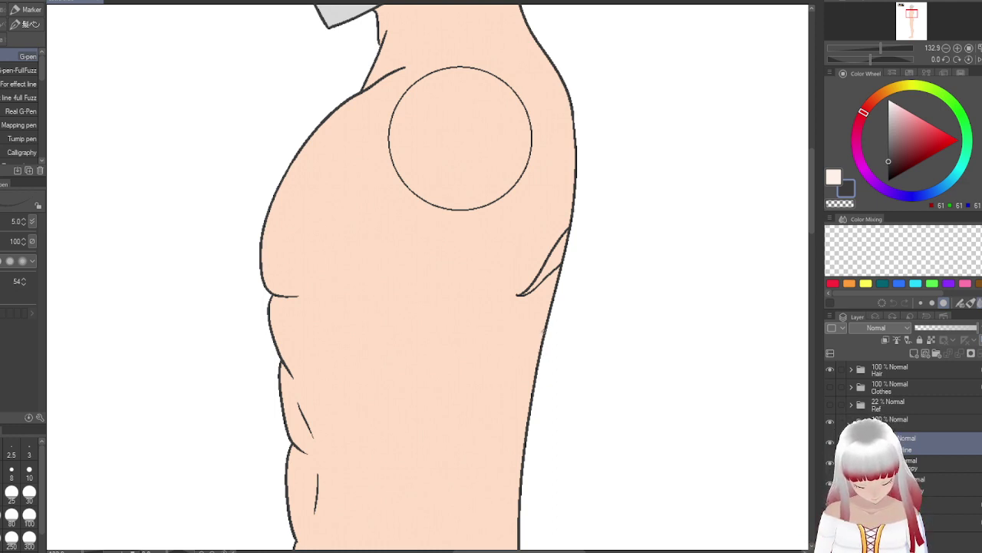
- Draw two more tapered marking outlines lower along the back edge and one slanting inward from the front edge of the abdomen
mouse_move(542, 343)
mouse_down()
mouse_move(513, 353)
mouse_move(541, 352)
mouse_move(540, 340)
mouse_move(512, 363)
mouse_move(528, 367)
mouse_up()
key(ctrl+z)
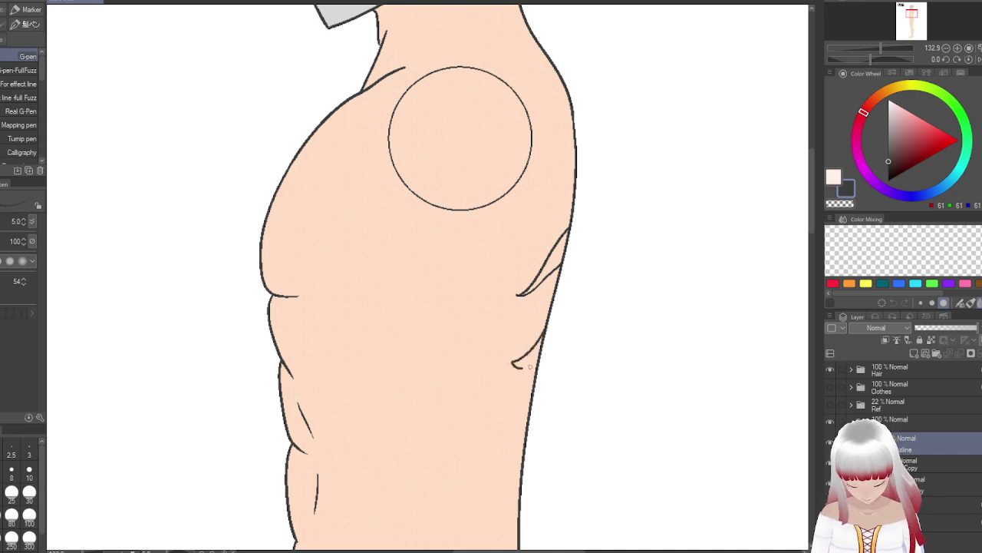
key(ctrl+z)
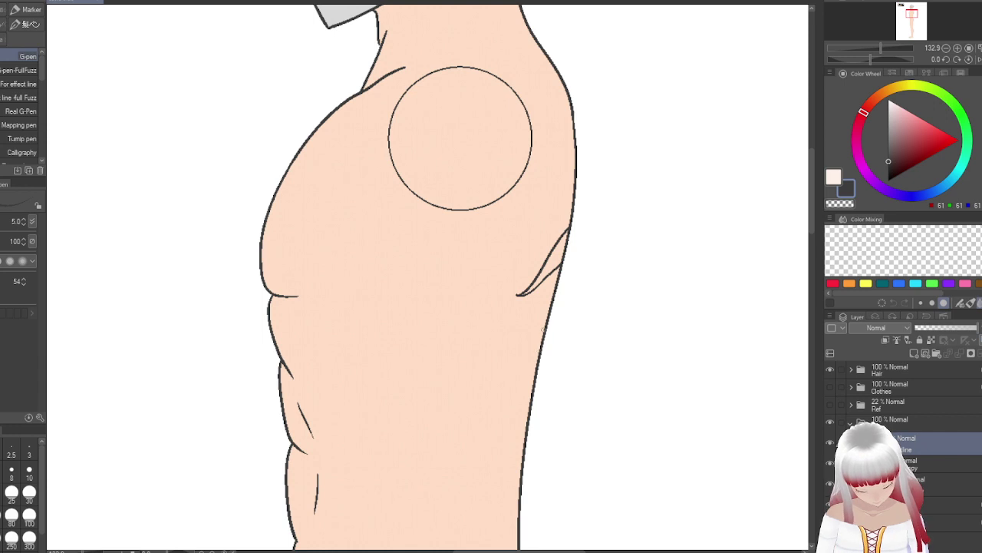
mouse_move(543, 329)
mouse_down()
mouse_move(507, 379)
mouse_move(539, 359)
mouse_move(531, 292)
mouse_move(501, 367)
mouse_move(519, 357)
mouse_move(517, 339)
mouse_move(489, 372)
mouse_move(519, 353)
mouse_up()
key(ctrl+z)
key(ctrl+z)
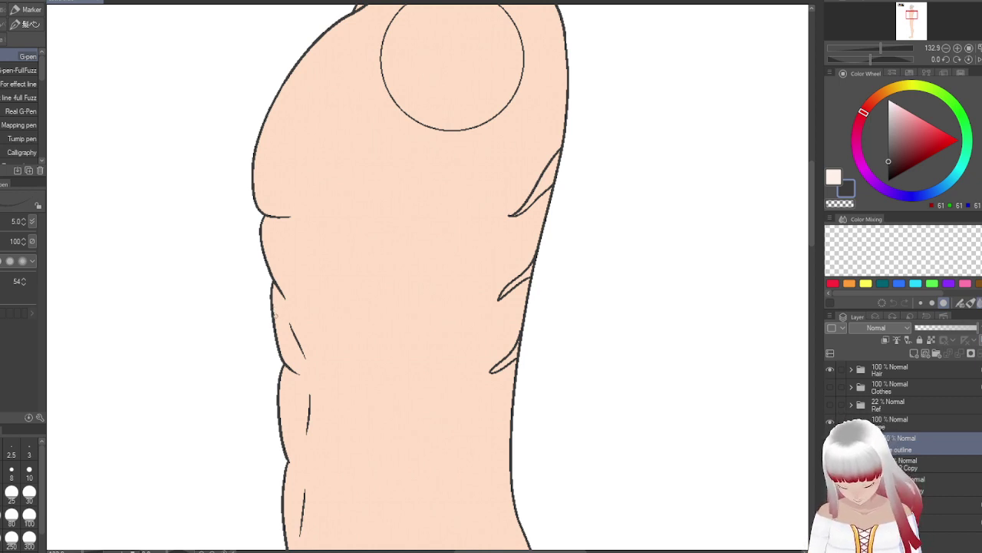
drag(275, 316, 328, 388)
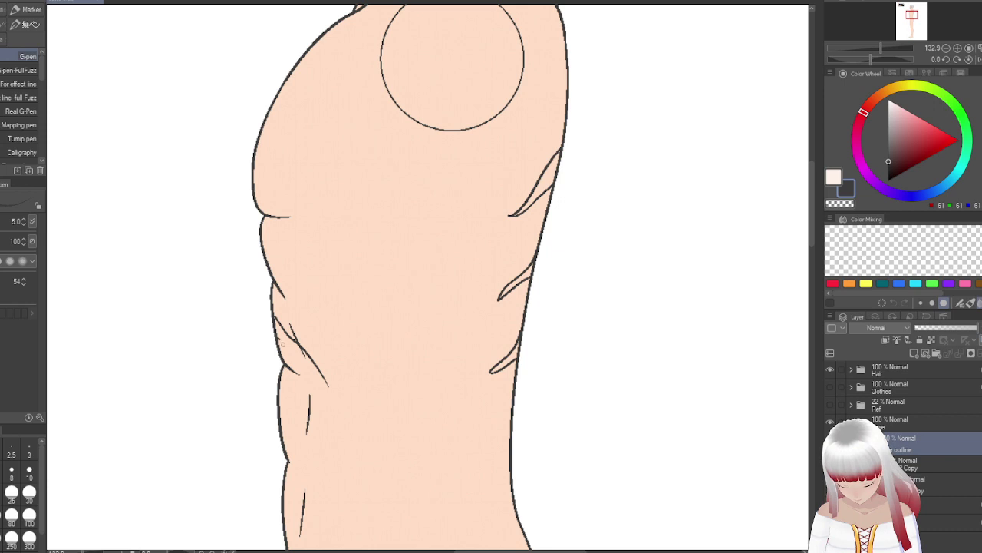
scroll(610, 256, down, 3)
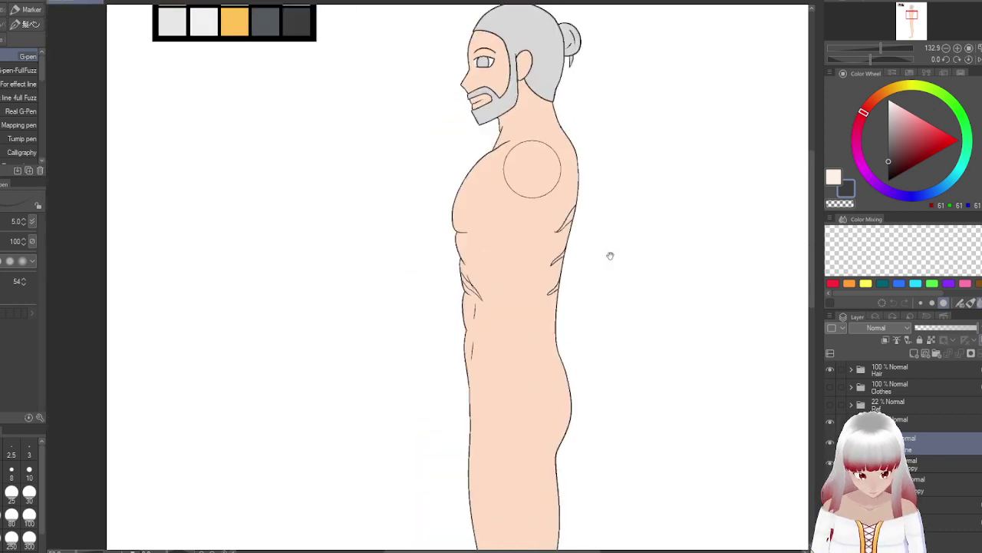
- Draw a small tapered marking outline on the back edge of the leg just above the knee
scroll(610, 256, down, 10)
scroll(333, 264, up, 2)
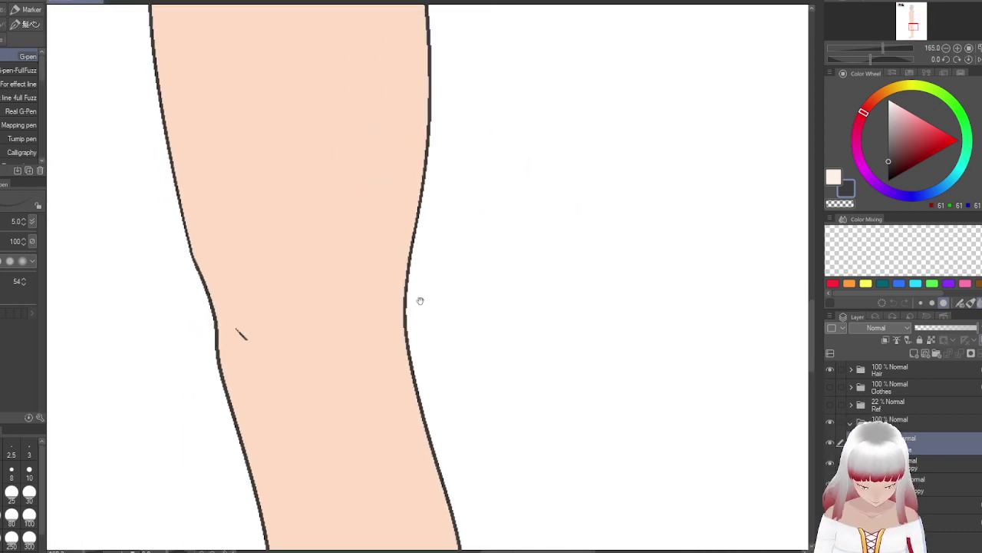
drag(419, 207, 387, 290)
key(ctrl+z)
key(ctrl+z)
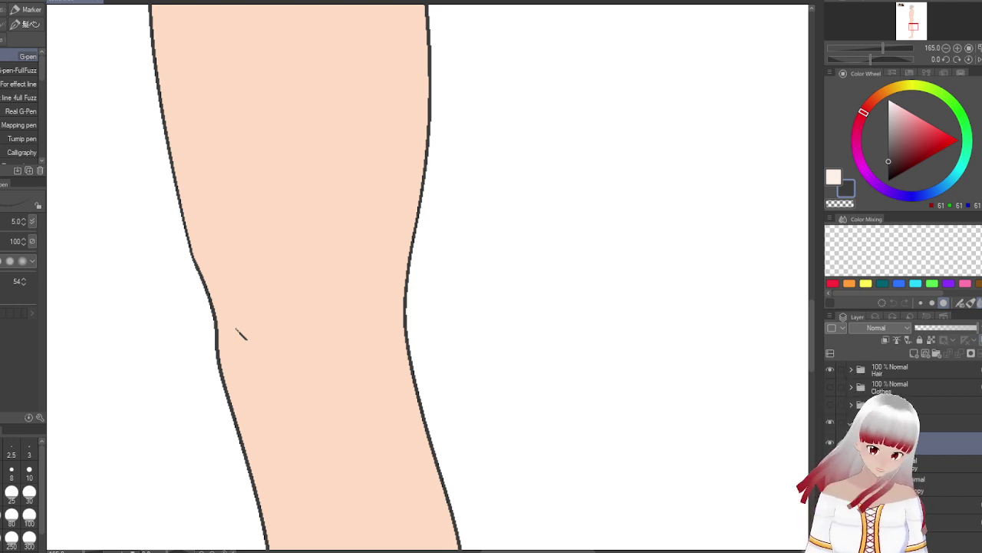
mouse_move(413, 204)
mouse_down()
mouse_move(378, 264)
mouse_move(419, 204)
mouse_up()
key(ctrl+z)
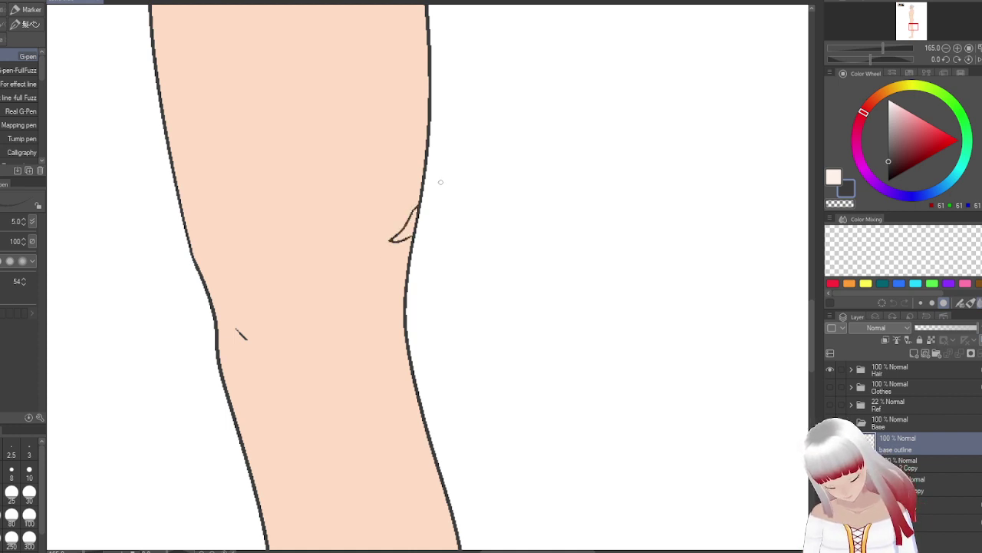
- Fill the leg marking with the pale skin tint on the skin colour copy layer, using the G-pen
click(920, 492)
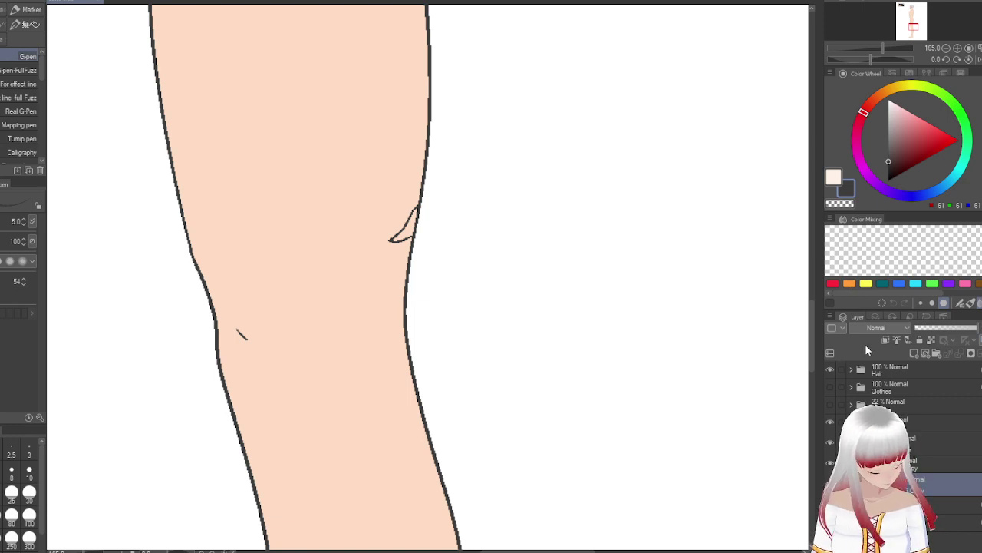
click(833, 177)
scroll(466, 154, up, 10)
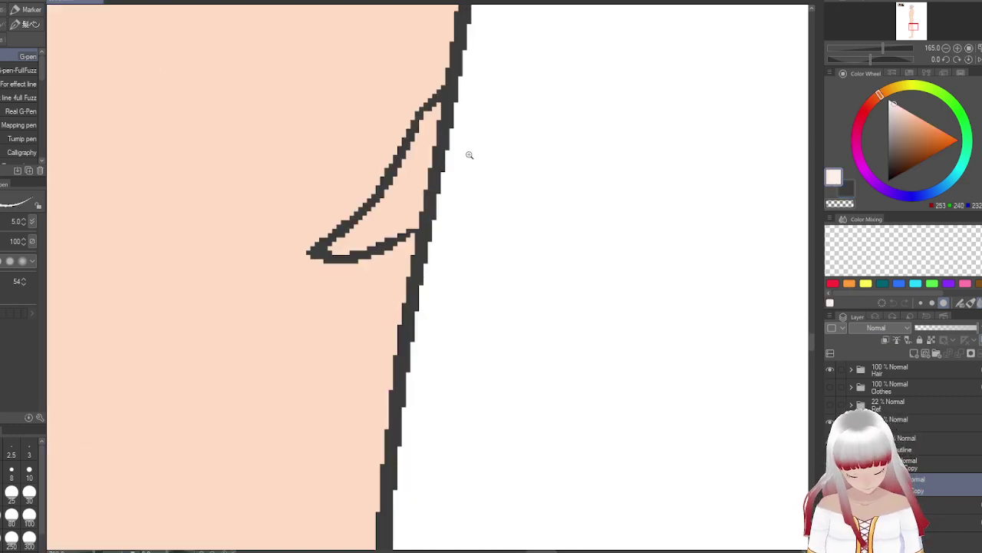
mouse_move(330, 244)
mouse_down()
mouse_move(278, 291)
mouse_move(349, 221)
mouse_move(484, 13)
mouse_up()
mouse_move(281, 287)
mouse_down()
mouse_move(304, 288)
mouse_move(437, 226)
mouse_move(420, 221)
mouse_move(367, 252)
mouse_move(460, 208)
mouse_up()
mouse_move(454, 125)
mouse_down()
mouse_move(356, 246)
mouse_move(325, 271)
mouse_move(450, 148)
mouse_up()
scroll(446, 164, down, 1)
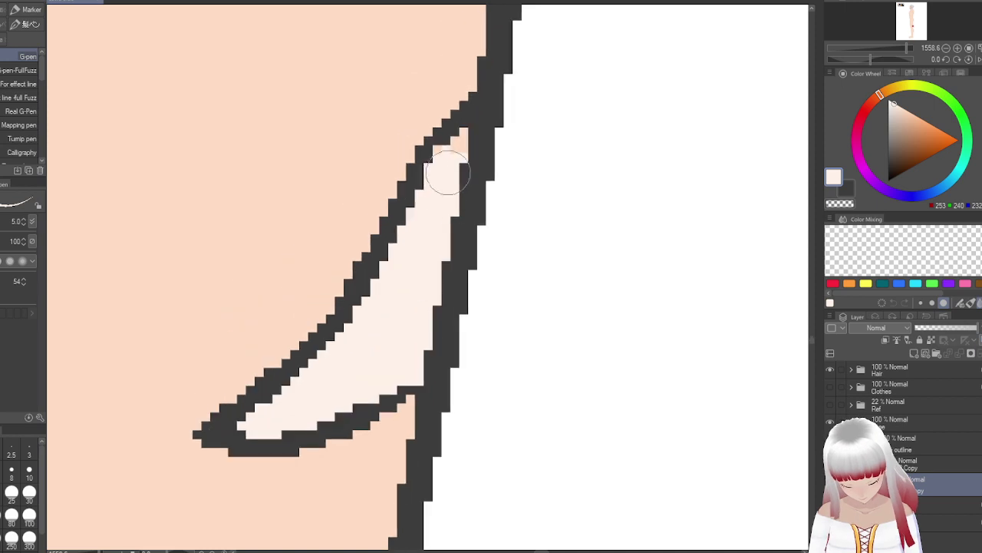
scroll(426, 386, down, 2)
drag(426, 386, 473, 227)
- Fill the lowest marking on the back edge of the torso with the pale skin tint
scroll(474, 228, down, 2)
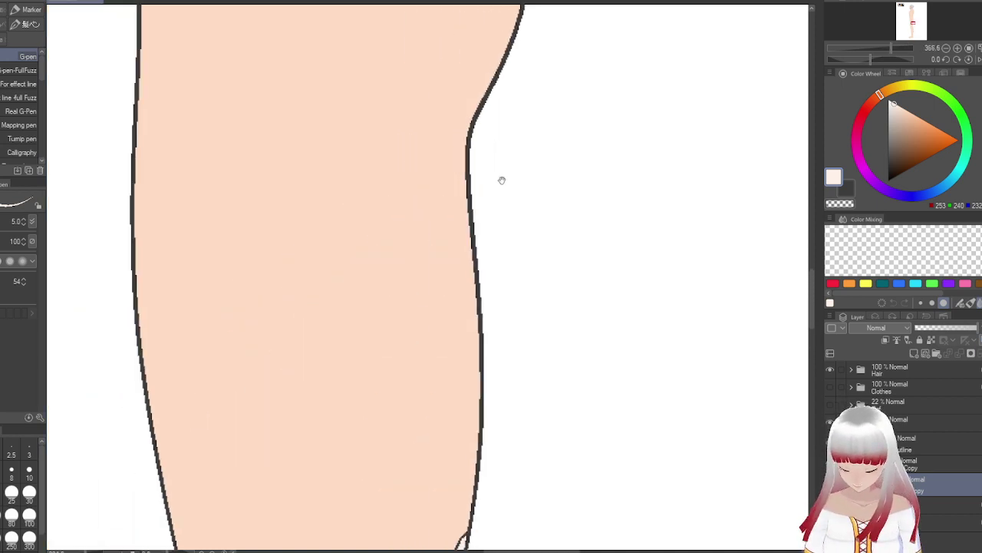
drag(502, 179, 477, 361)
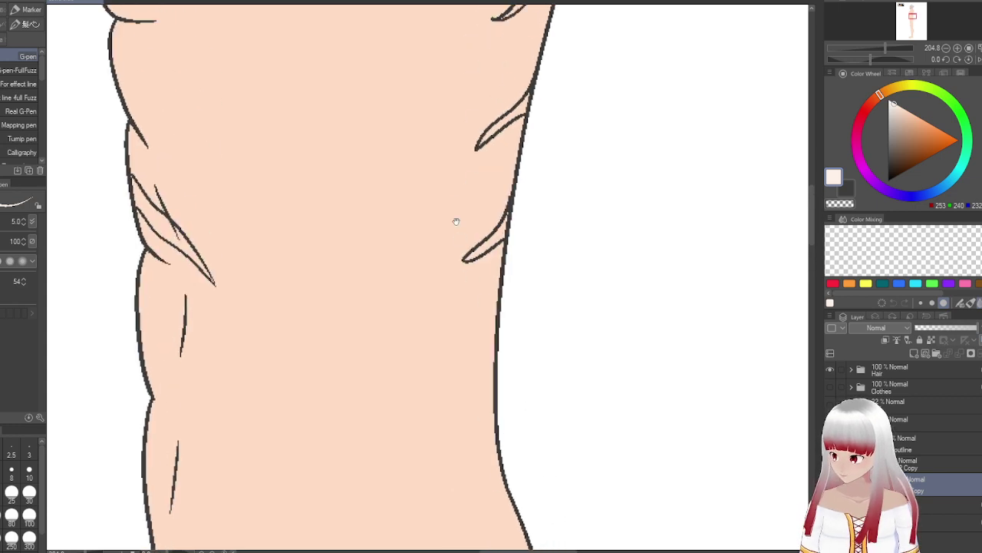
scroll(488, 224, up, 5)
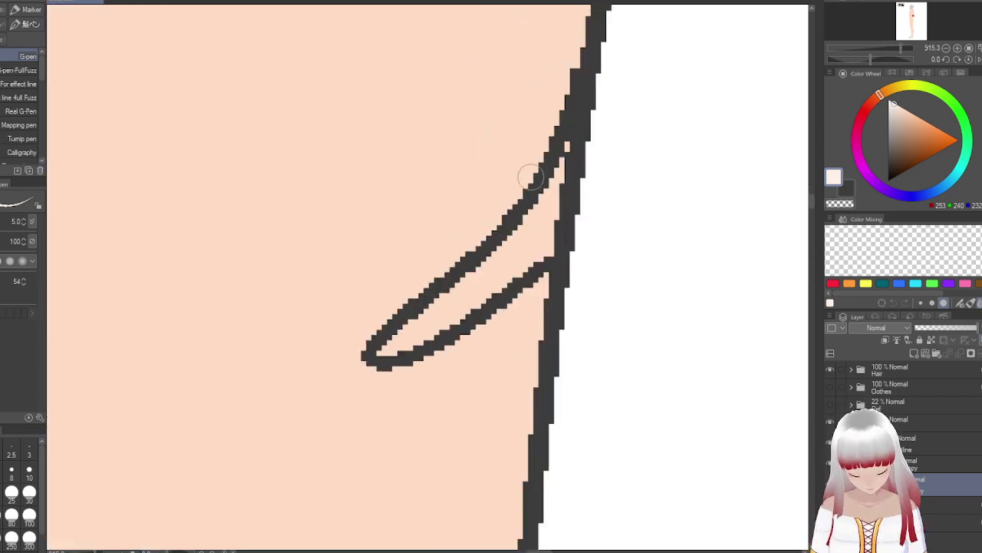
mouse_move(569, 144)
mouse_down()
mouse_move(448, 300)
mouse_move(383, 349)
mouse_move(562, 226)
mouse_move(559, 207)
mouse_move(473, 287)
mouse_move(352, 318)
mouse_up()
scroll(480, 263, down, 3)
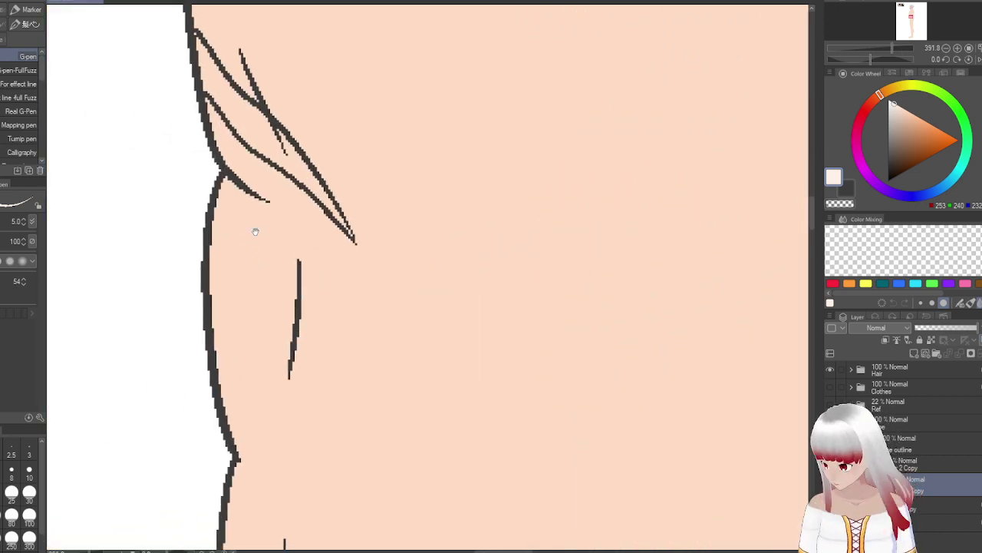
- Fill the long slanting marking on the front edge of the abdomen with the pale skin tint, right down to its pointed tip
mouse_move(198, 35)
mouse_down()
mouse_move(202, 83)
mouse_move(234, 125)
mouse_up()
mouse_move(217, 61)
mouse_down()
mouse_move(251, 123)
mouse_move(210, 72)
mouse_move(205, 62)
mouse_move(255, 123)
mouse_move(225, 96)
mouse_up()
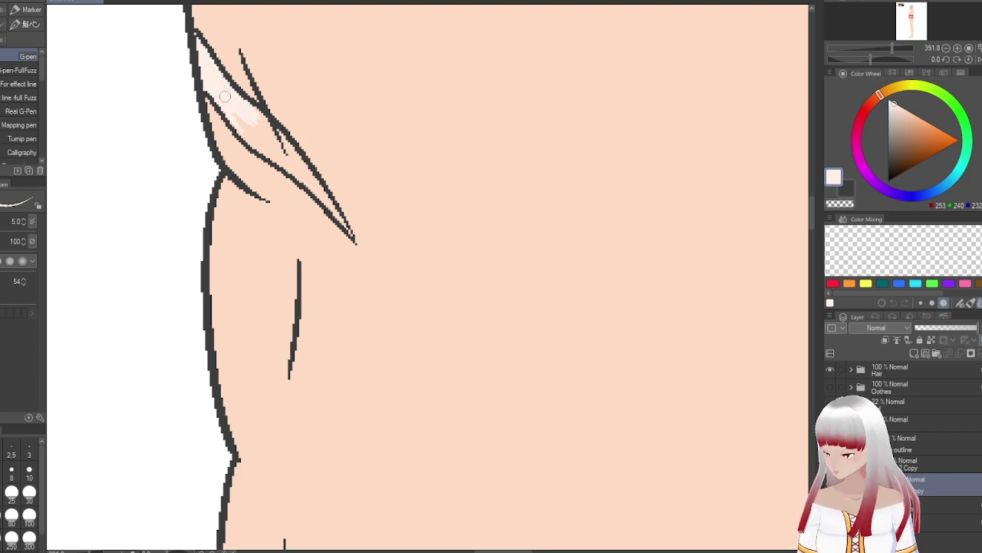
mouse_move(225, 96)
mouse_down()
mouse_move(277, 158)
mouse_move(249, 142)
mouse_move(241, 133)
mouse_move(297, 173)
mouse_move(245, 137)
mouse_move(234, 114)
mouse_move(301, 174)
mouse_move(239, 101)
mouse_move(307, 170)
mouse_move(258, 136)
mouse_move(264, 154)
mouse_move(382, 252)
mouse_move(314, 160)
mouse_move(455, 310)
mouse_move(341, 158)
mouse_move(499, 368)
mouse_up()
scroll(284, 163, up, 5)
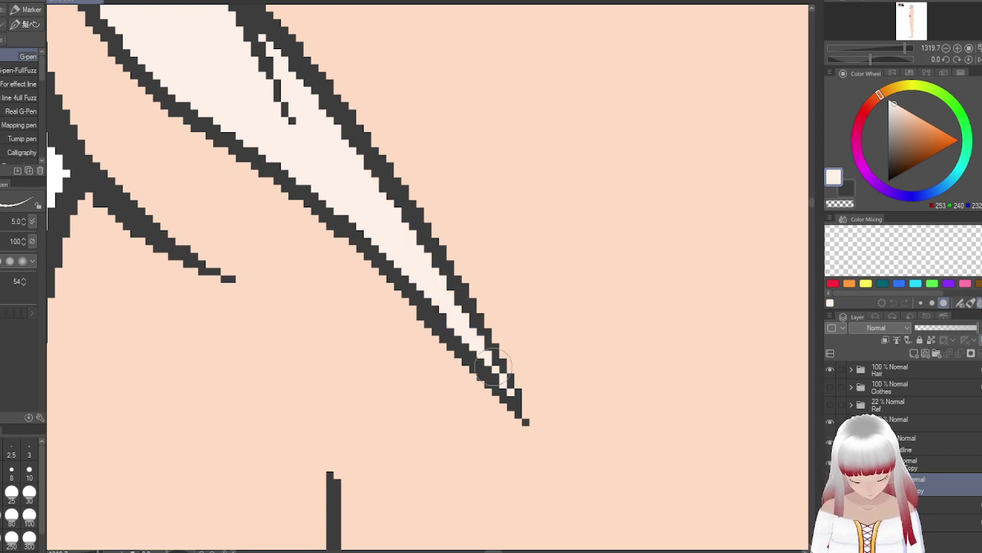
scroll(592, 153, down, 3)
drag(583, 237, 563, 316)
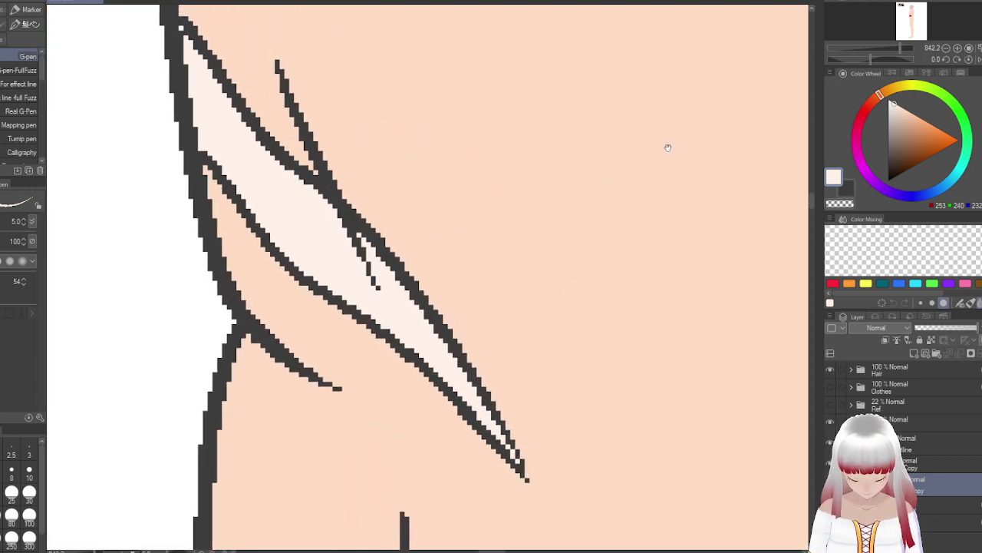
- Fill the uppermost marking on the back edge below the shoulder with the pale skin tint
scroll(668, 148, down, 5)
mouse_move(680, 145)
mouse_down()
mouse_move(502, 272)
mouse_move(622, 161)
mouse_move(514, 246)
mouse_move(494, 207)
mouse_move(646, 63)
mouse_up()
scroll(514, 246, up, 5)
drag(654, 69, 507, 253)
drag(412, 285, 413, 284)
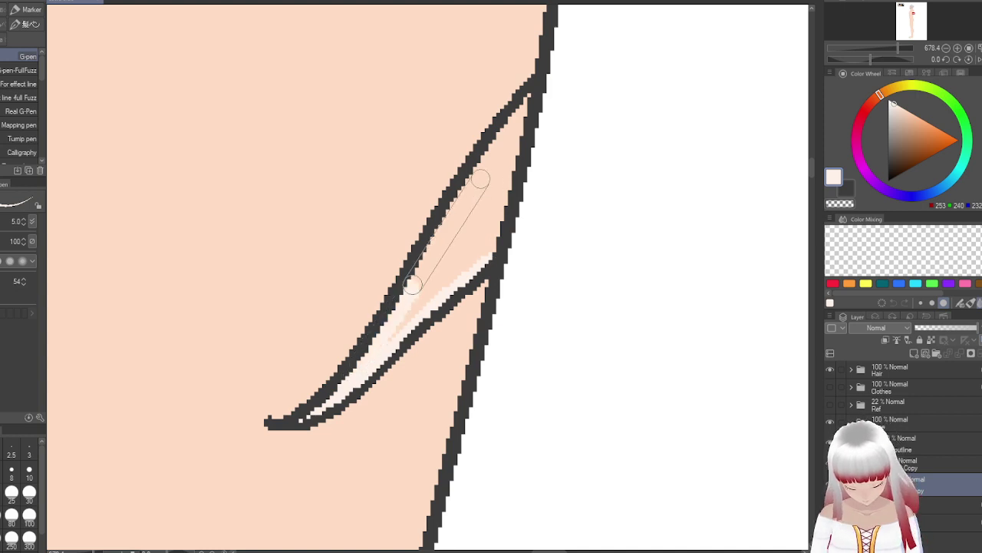
mouse_move(480, 179)
mouse_down()
mouse_move(527, 98)
mouse_move(492, 230)
mouse_move(430, 307)
mouse_move(461, 215)
mouse_move(495, 161)
mouse_move(443, 268)
mouse_up()
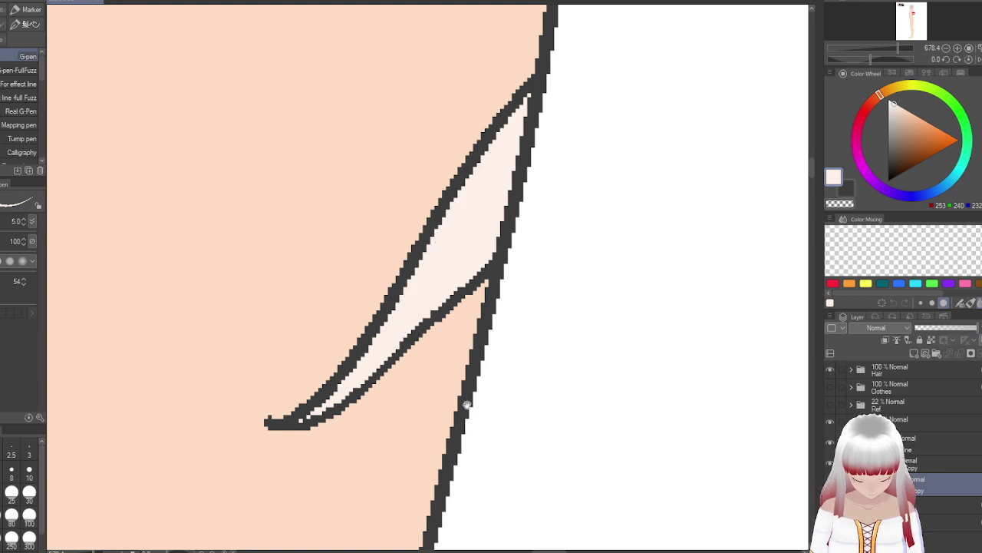
- Fill the middle marking on the back edge of the torso with the pale skin tint
drag(466, 405, 456, 146)
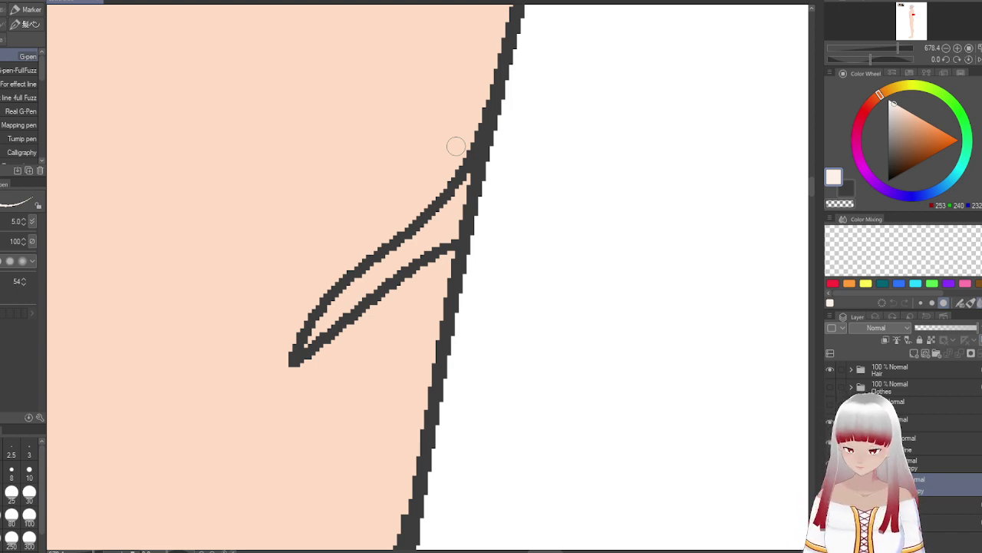
mouse_move(311, 341)
mouse_down()
mouse_move(357, 268)
mouse_move(314, 333)
mouse_move(390, 259)
mouse_move(367, 275)
mouse_move(402, 258)
mouse_move(341, 309)
mouse_move(420, 249)
mouse_move(426, 240)
mouse_move(407, 258)
mouse_move(469, 174)
mouse_move(454, 234)
mouse_move(423, 250)
mouse_move(454, 207)
mouse_up()
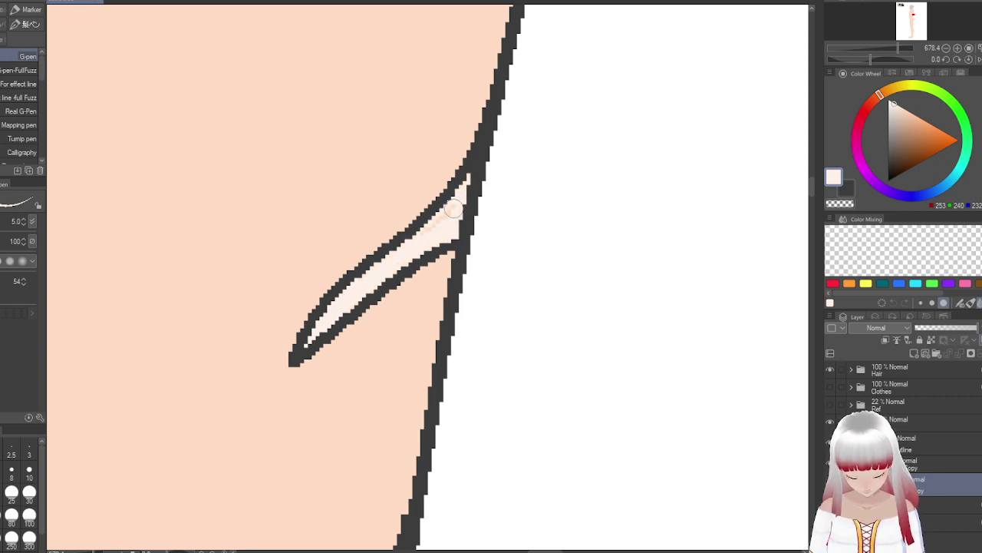
mouse_move(469, 310)
mouse_down()
mouse_move(530, 133)
mouse_move(472, 296)
mouse_up()
scroll(456, 320, down, 6)
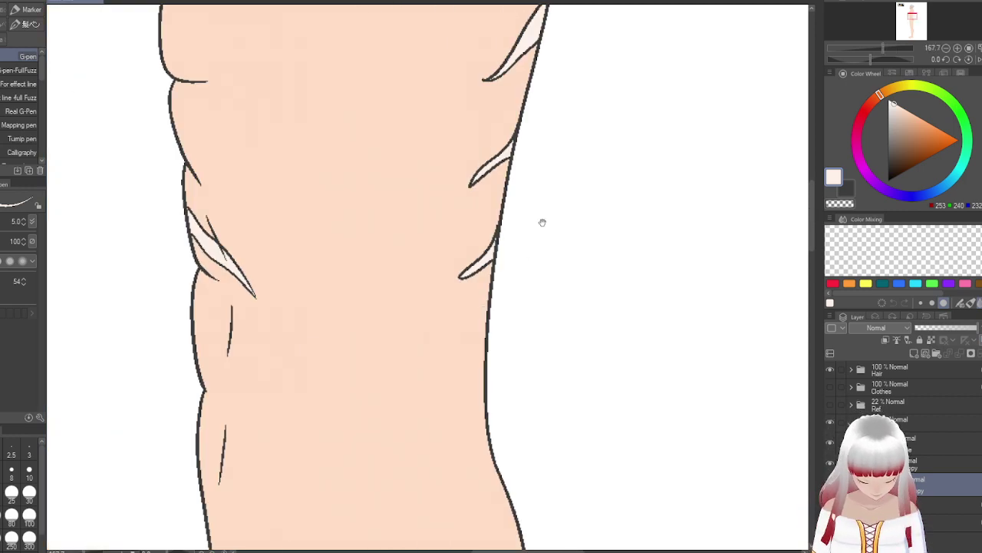
- Show the Clothes folder with the Ref folder hidden, and close the male character's side view drawing
drag(542, 222, 506, 491)
scroll(538, 309, down, 3)
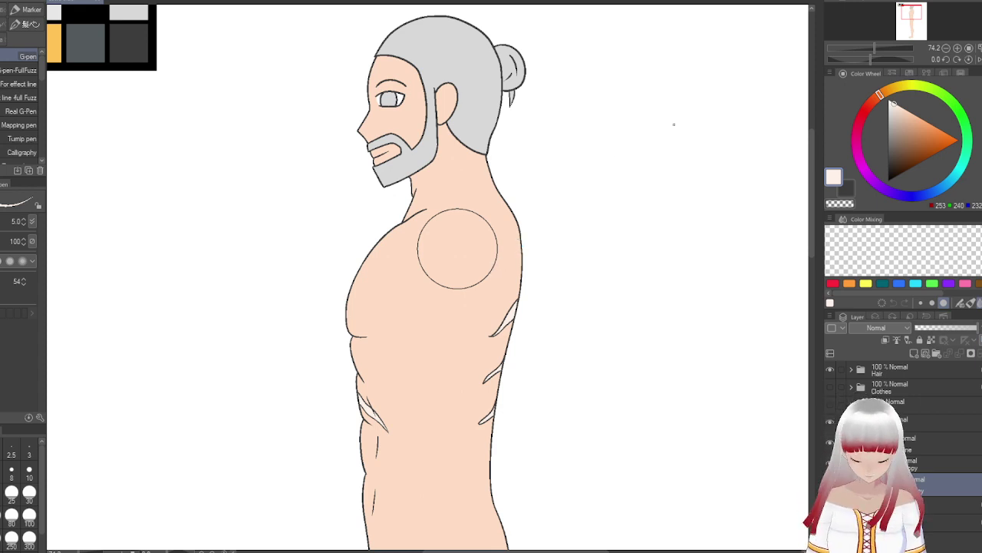
click(830, 386)
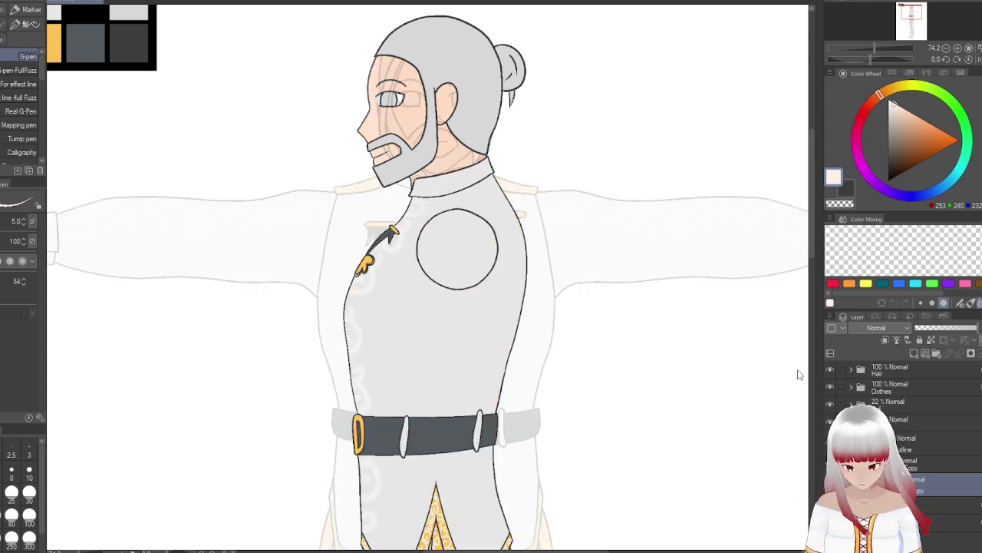
click(831, 404)
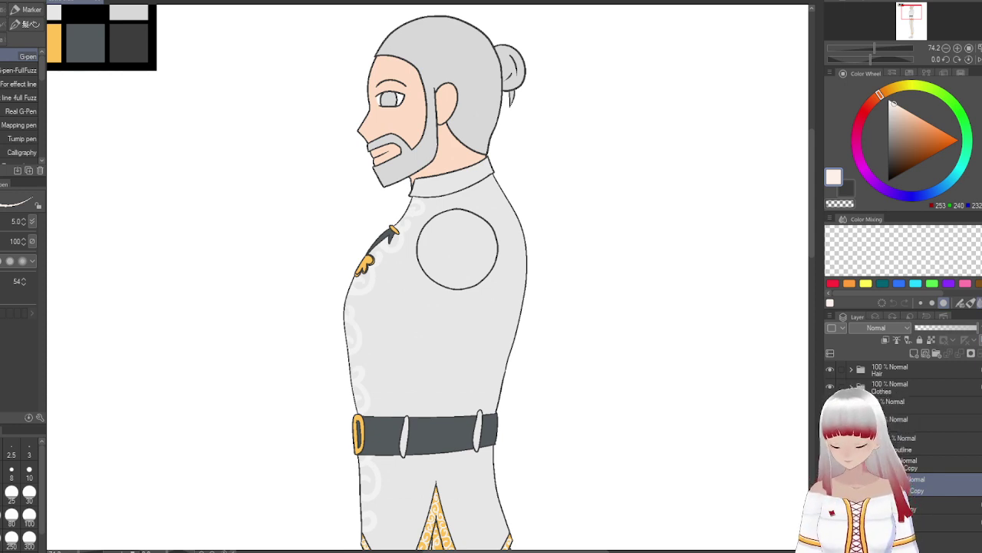
click(102, 6)
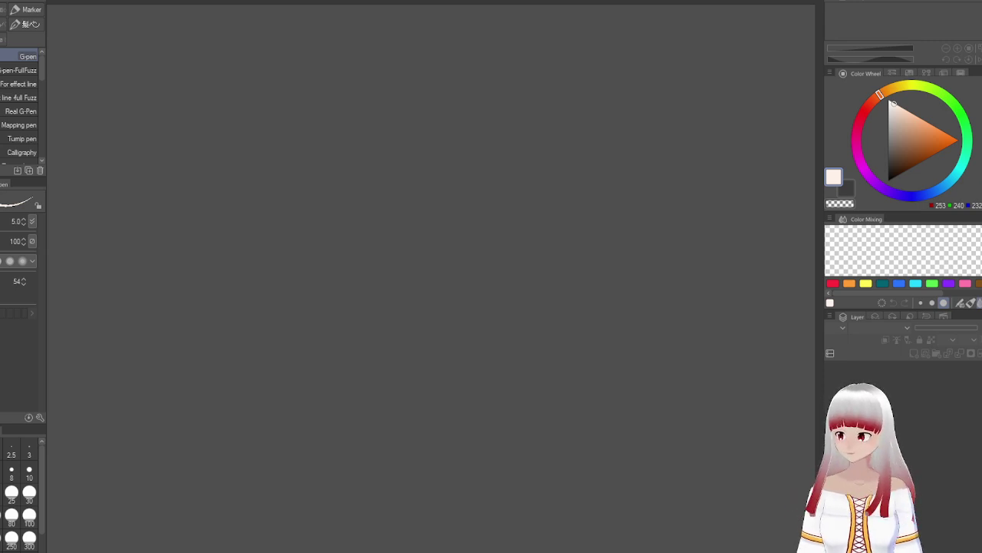
- In OBS, add two display capture sources to the Art Stream scene, using the Automatic capture method with cursor capture on
click(522, 370)
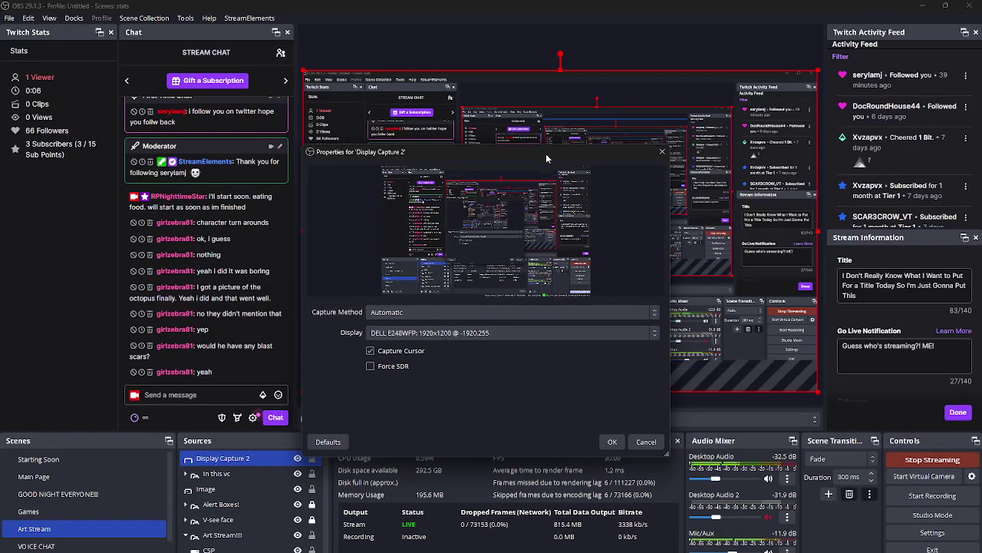
drag(546, 158, 529, 141)
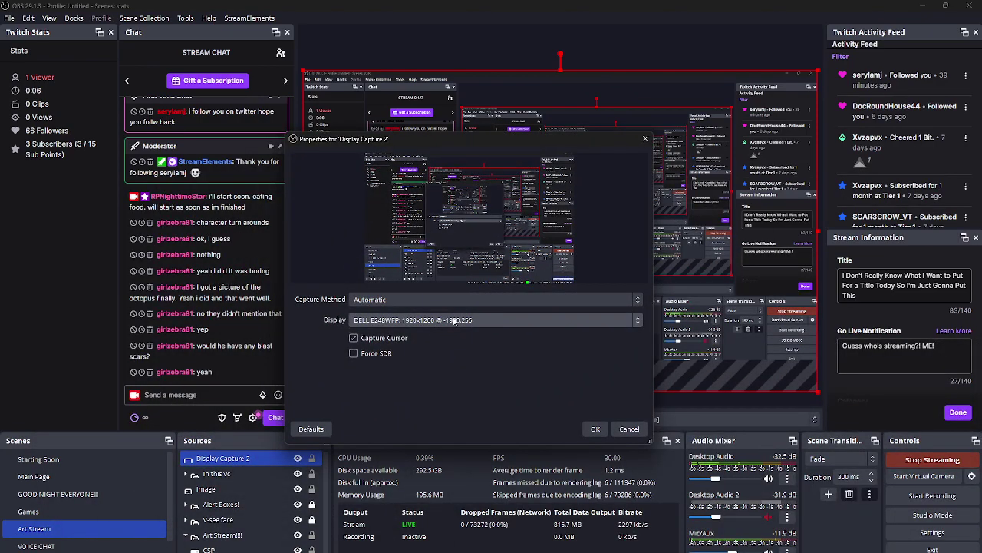
click(595, 428)
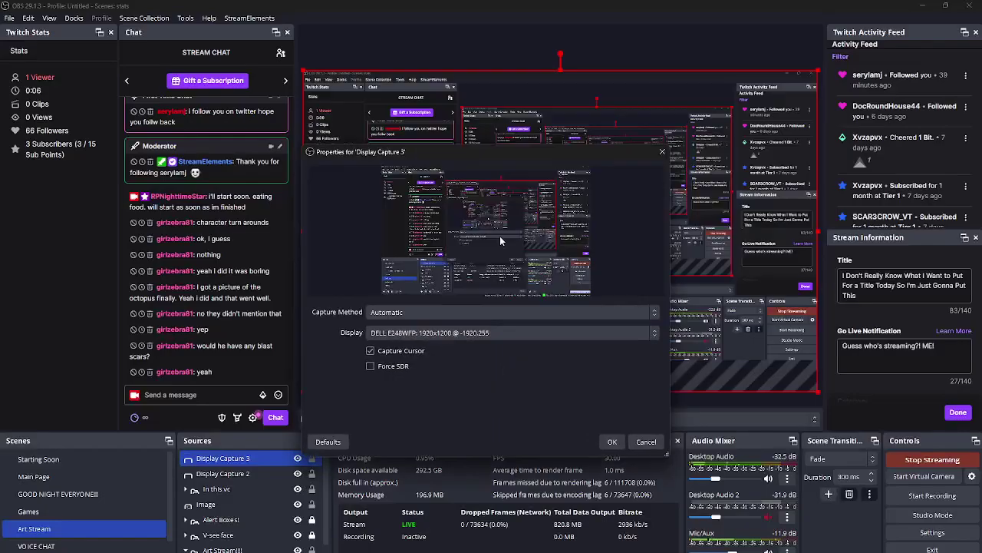
key(Return)
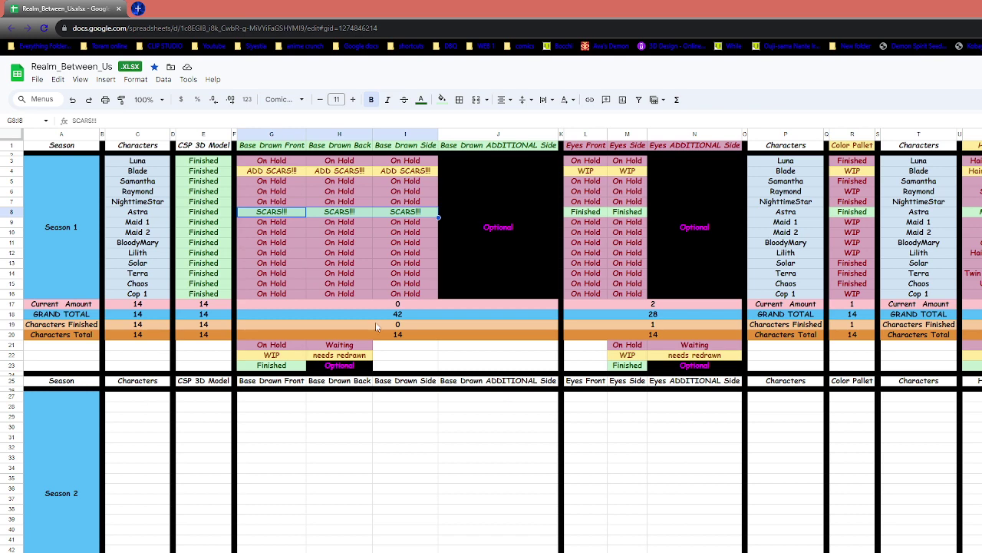
- In Google Sheets, review the Season 1 progress columns of Realm_Between_Us from the base drawings across to Ready for Animation
scroll(375, 322, right, 3)
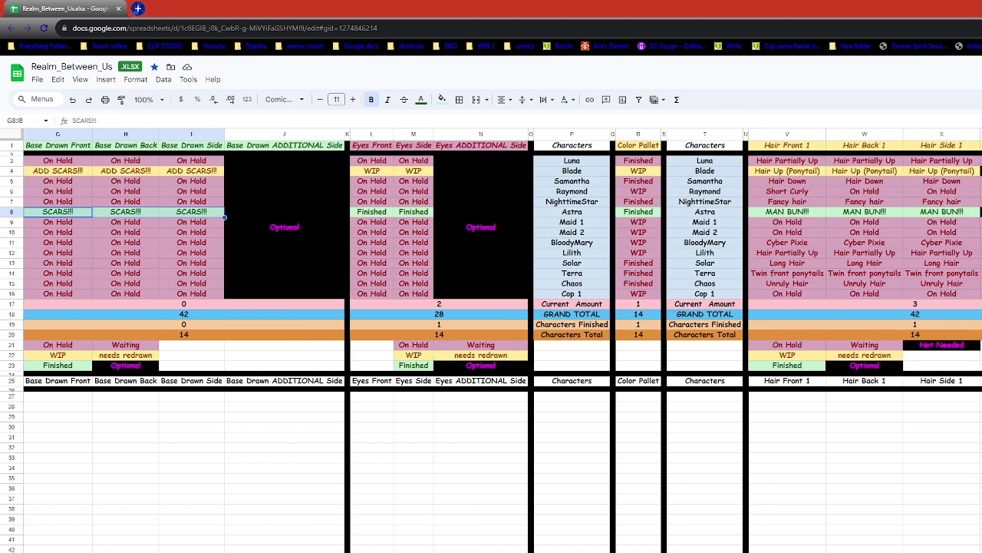
scroll(491, 338, right, 15)
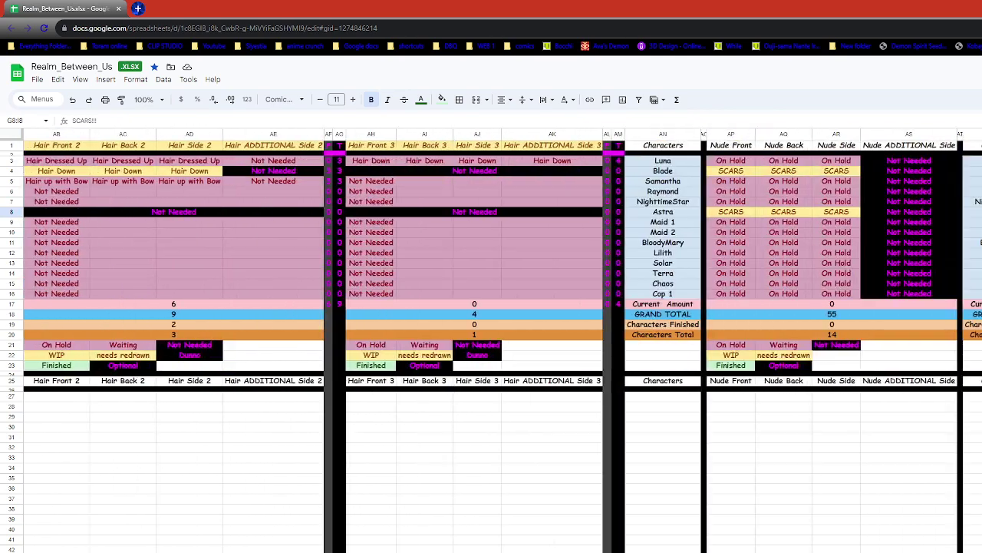
scroll(492, 338, right, 20)
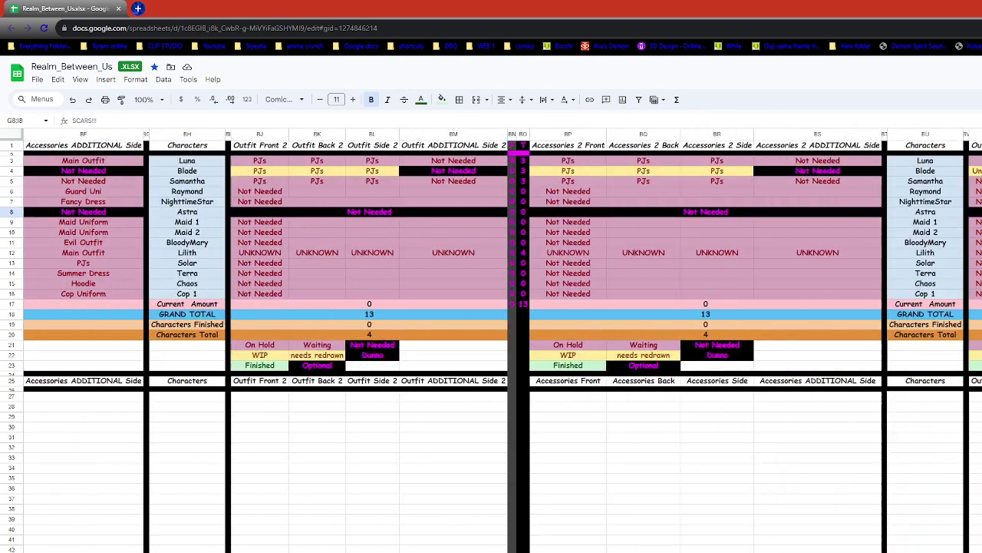
scroll(491, 338, right, 15)
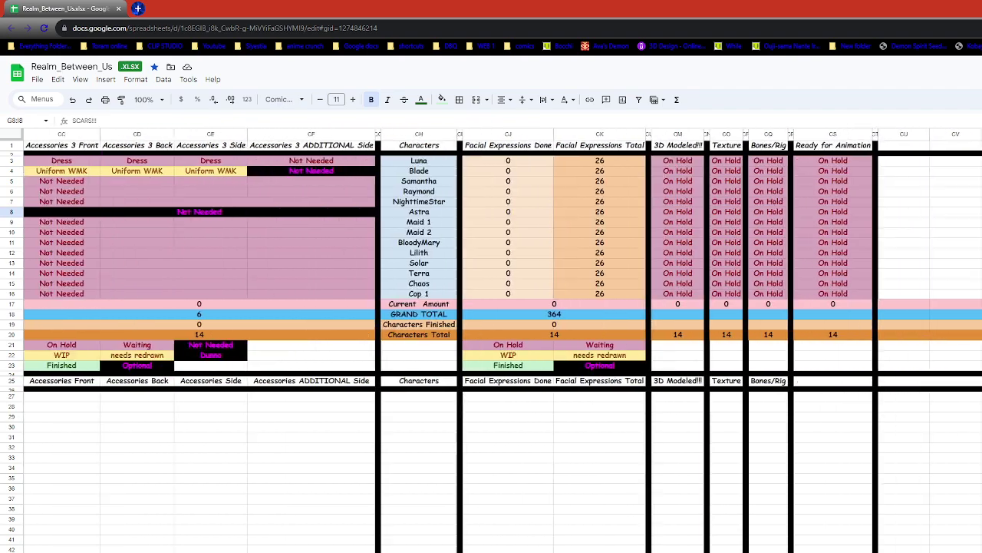
scroll(492, 338, right, 3)
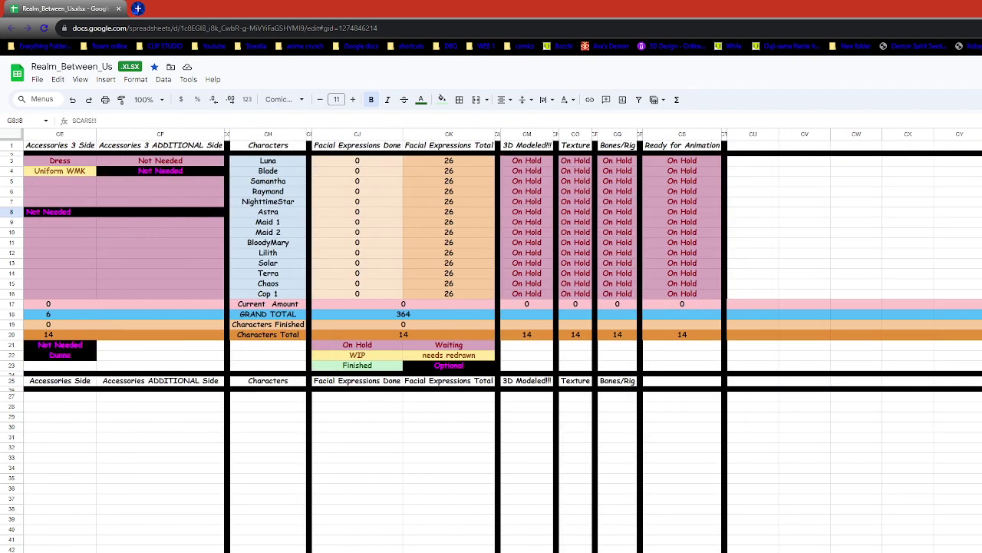
scroll(400, 435, left, 20)
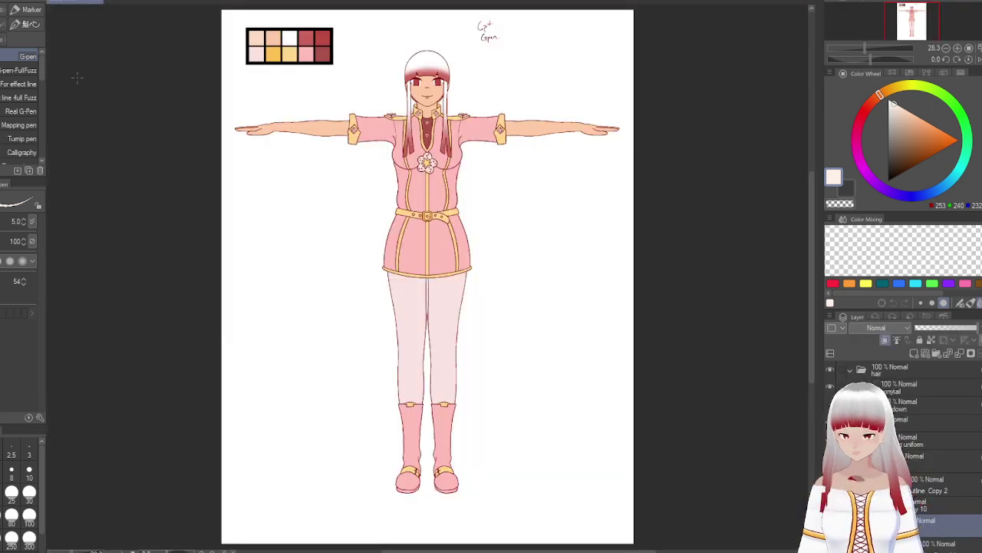
- In Clip Studio Paint, go to the pink-uniform character's side view drawing and merge the selected clothing layer into the layer below
click(97, 3)
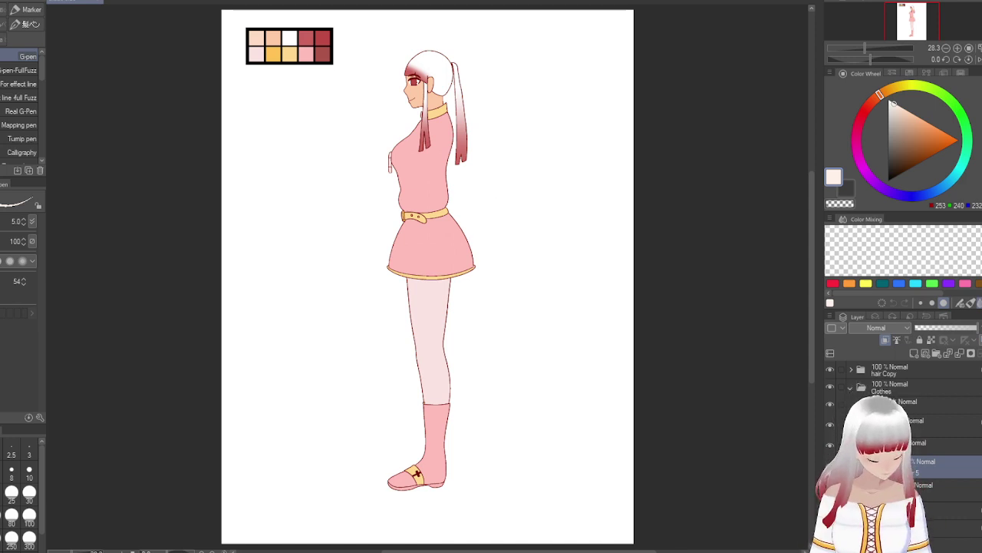
key(ctrl+z)
key(ctrl+y)
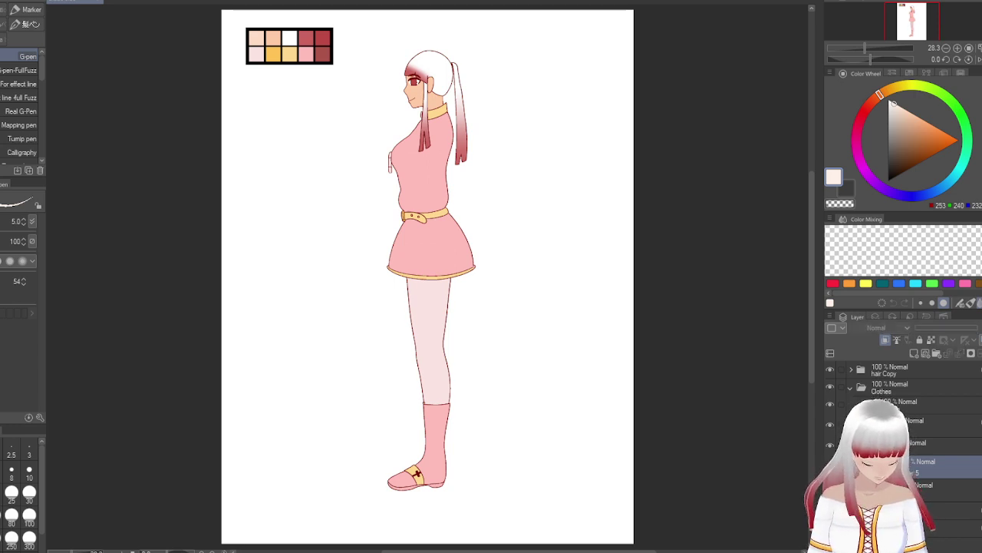
key(ctrl+z)
key(ctrl+y)
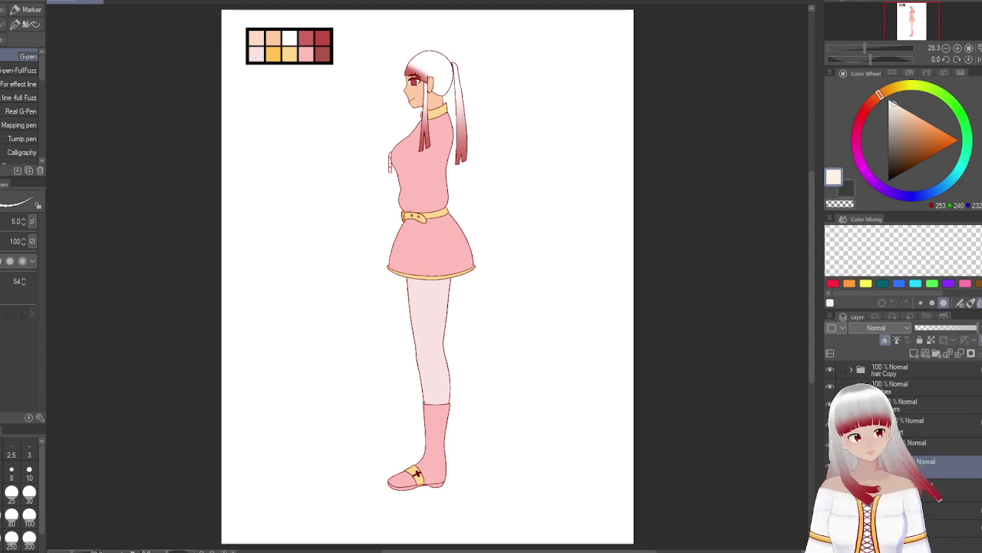
click(958, 354)
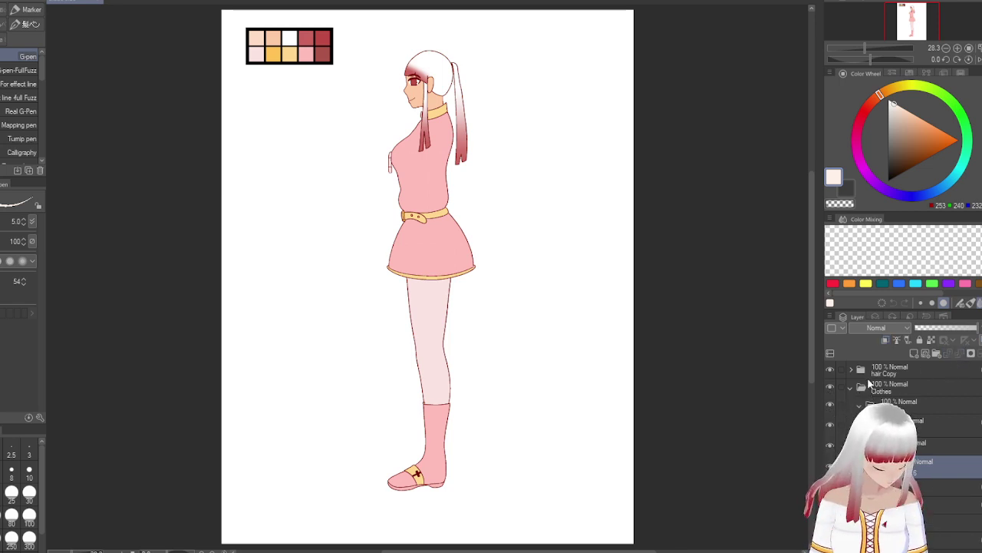
- Open the ponytail Copy folder inside the hair Copy folder and select its line art layer, base Copy 2
click(851, 369)
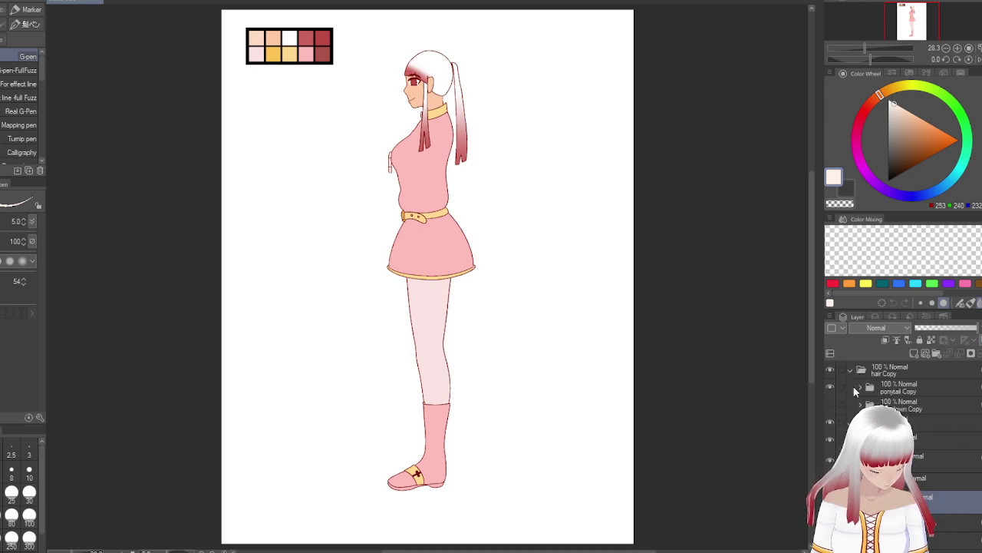
click(859, 386)
click(899, 413)
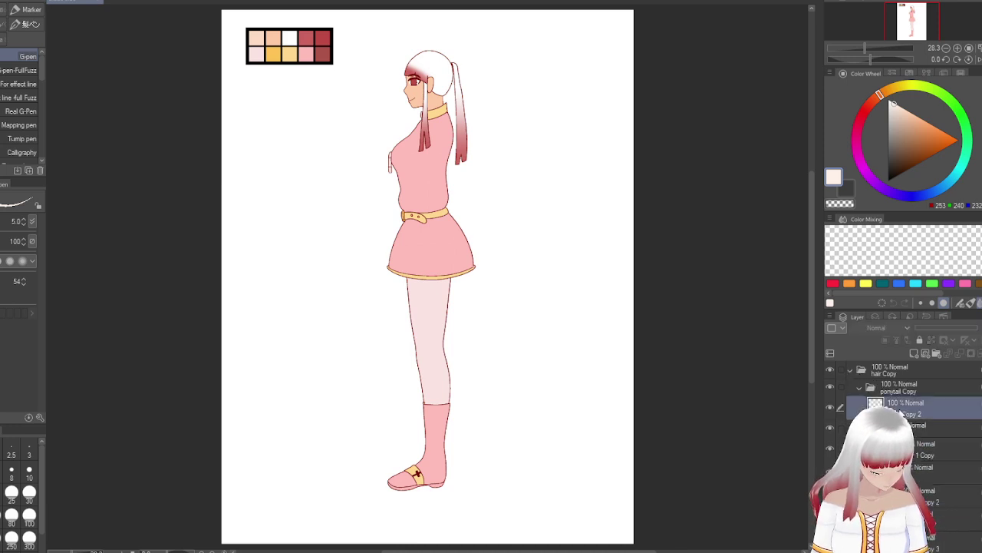
click(830, 407)
click(830, 407)
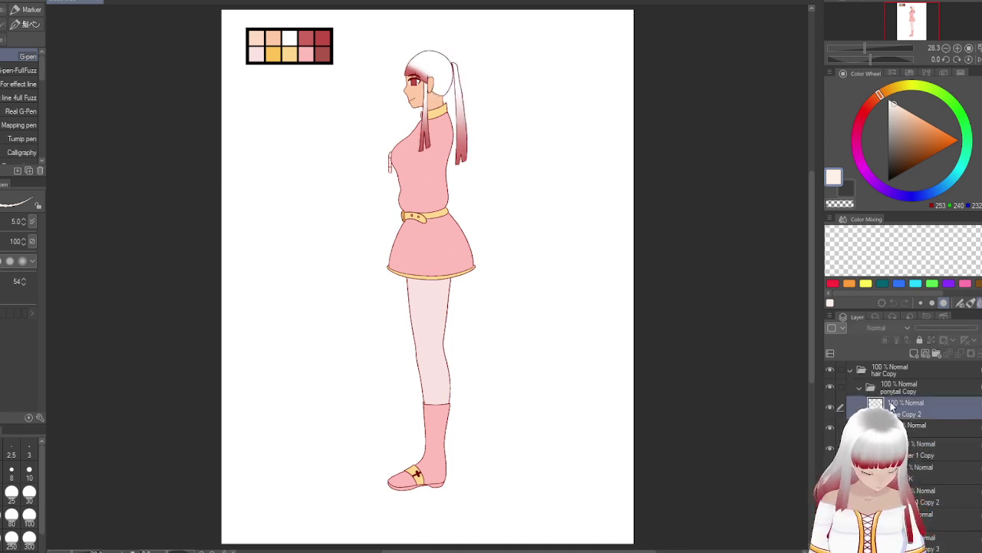
scroll(505, 58, up, 5)
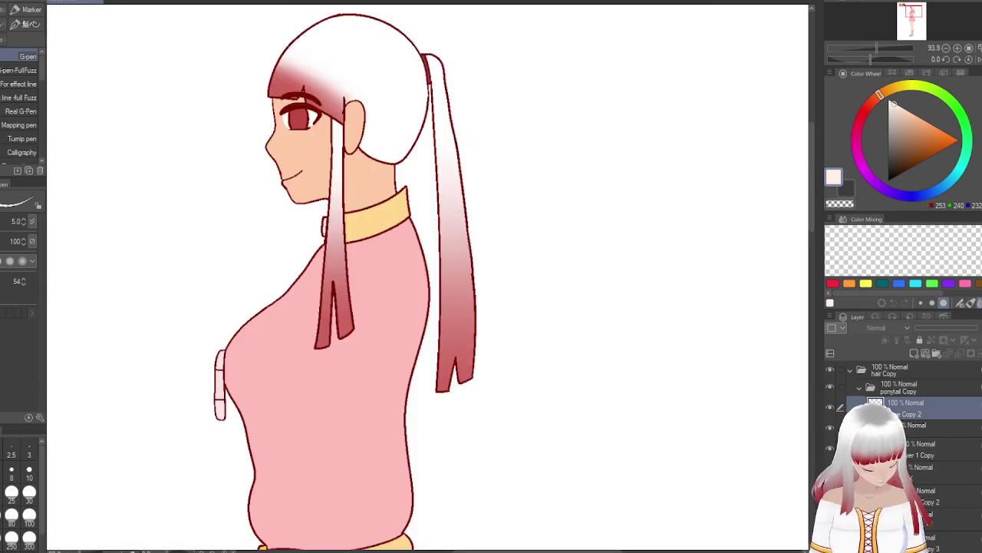
- Unlock the ponytail Copy folder and erase the ponytail's outer outline on the base Copy 2 layer
click(925, 467)
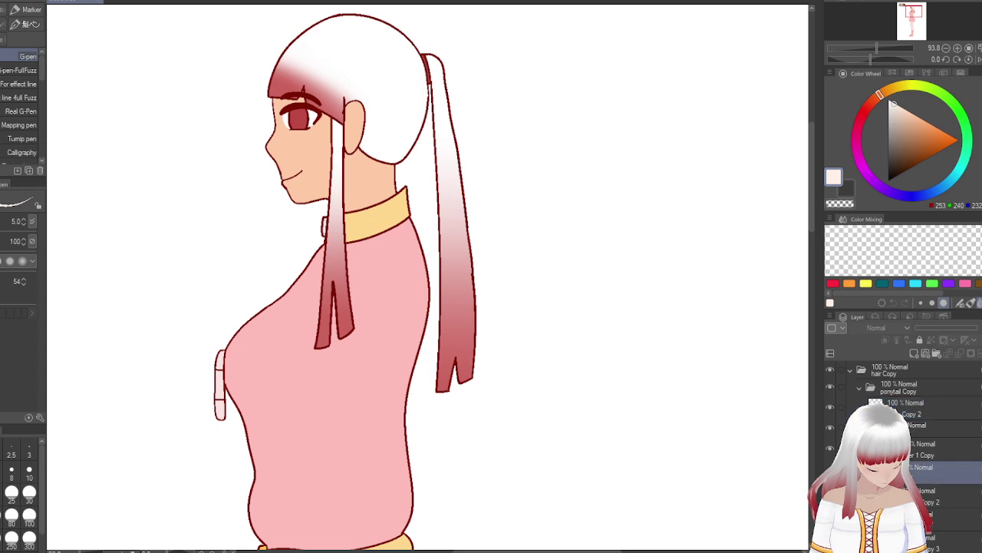
click(921, 405)
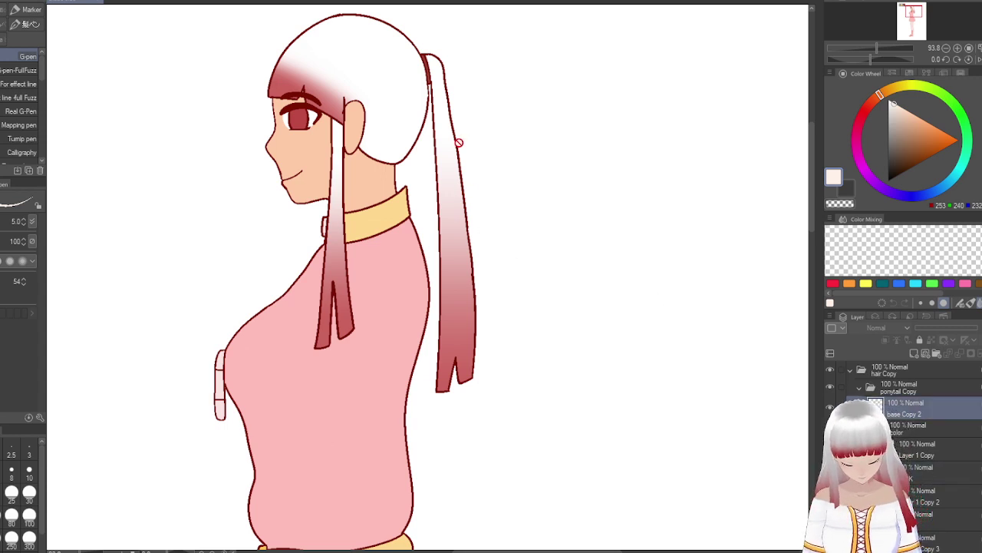
click(950, 370)
click(956, 384)
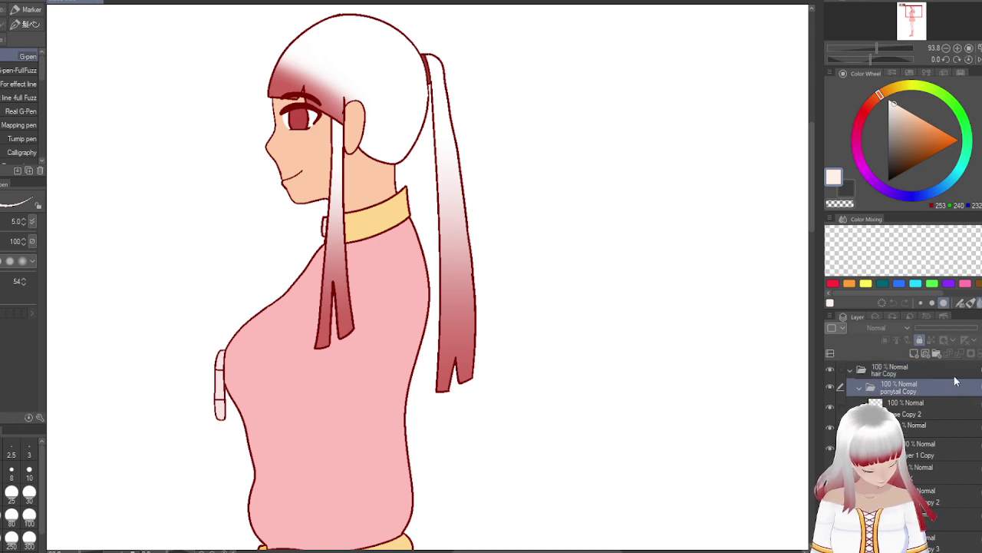
click(936, 403)
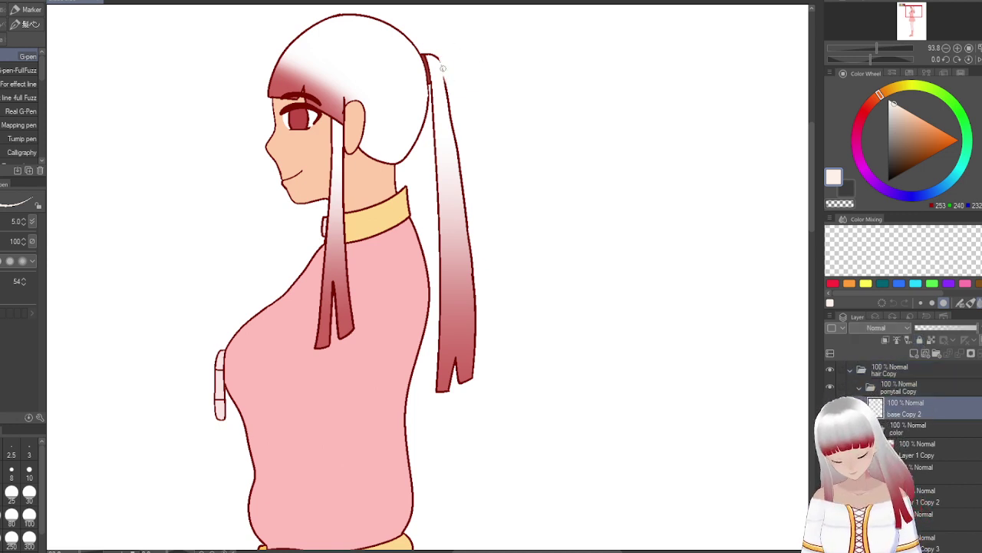
mouse_move(442, 68)
mouse_down()
mouse_move(475, 285)
mouse_move(475, 384)
mouse_move(467, 374)
mouse_up()
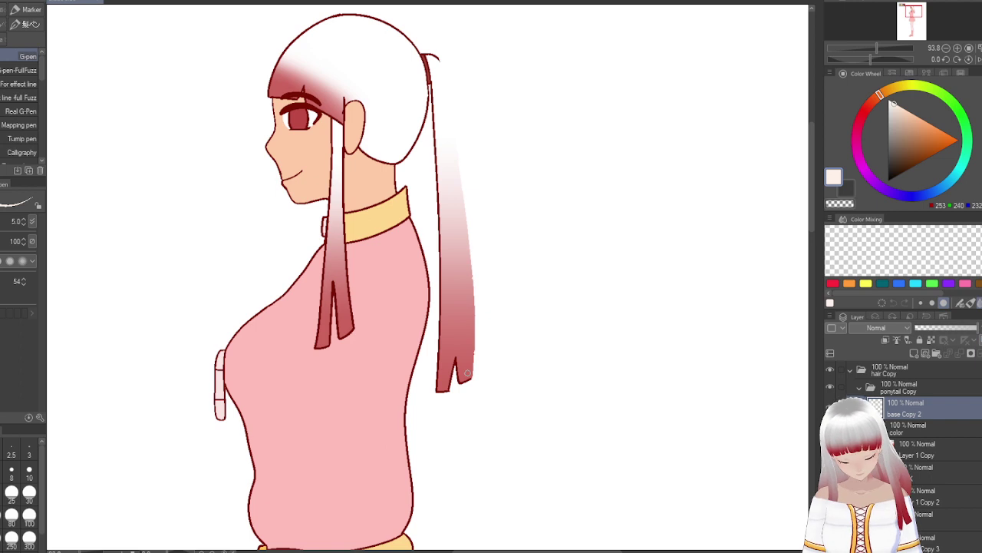
- Redraw the ponytail's outer outline from the hair tie to the tip, set farther outward, in the dark red sampled from the line art
alt+click(409, 184)
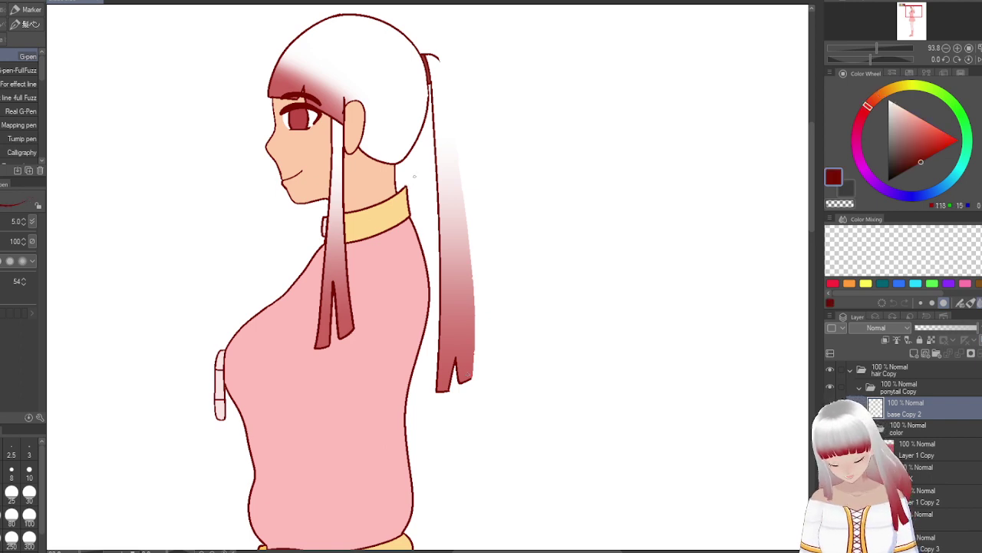
click(978, 61)
scroll(419, 124, up, 2)
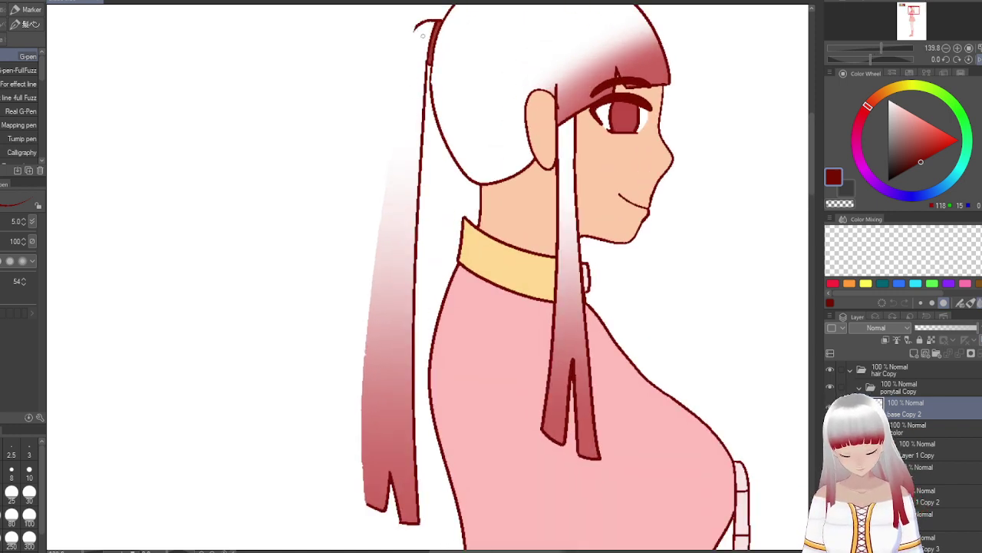
click(878, 60)
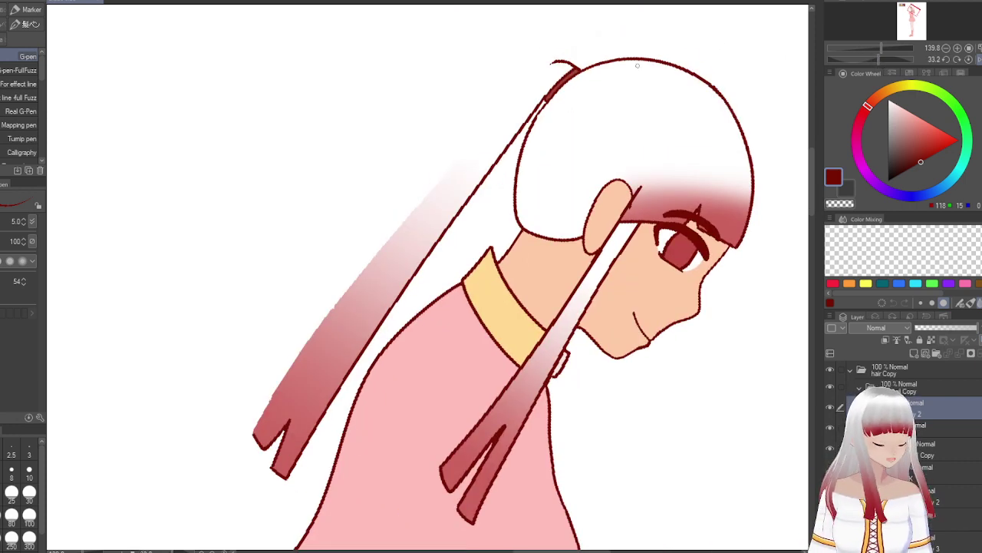
scroll(537, 92, up, 2)
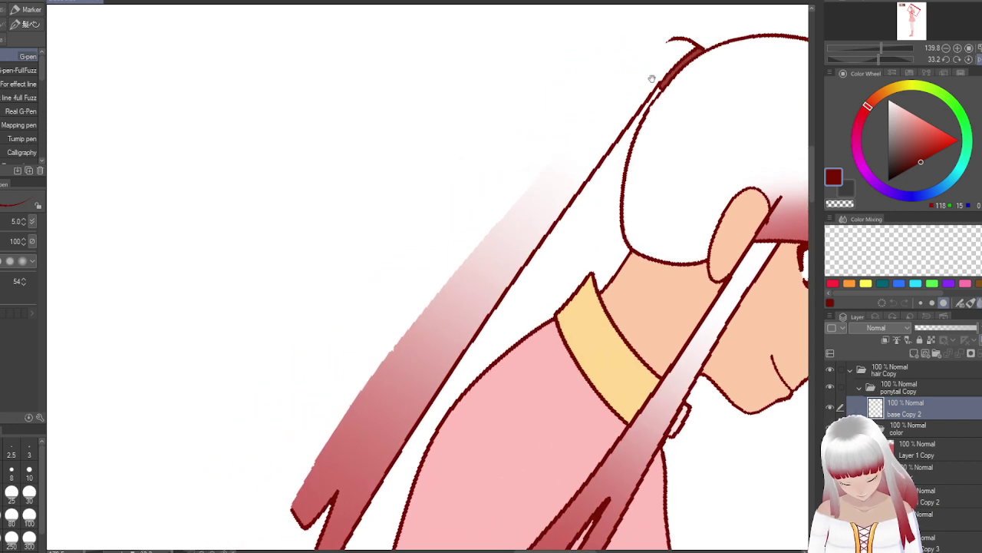
scroll(652, 78, up, 2)
mouse_move(647, 50)
mouse_down()
mouse_move(568, 108)
mouse_move(392, 277)
mouse_move(254, 446)
mouse_move(305, 315)
mouse_up()
key(ctrl+z)
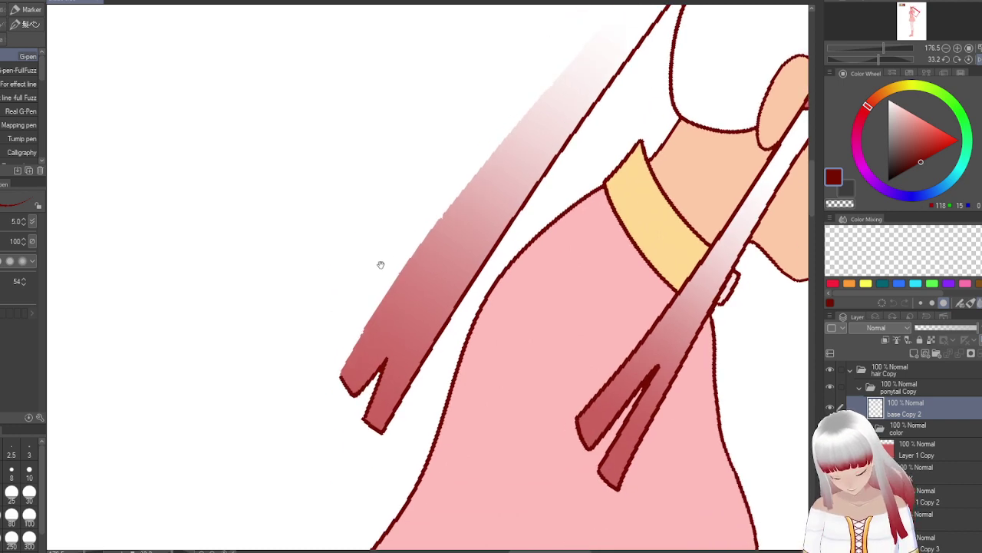
scroll(377, 263, down, 2)
drag(428, 235, 315, 323)
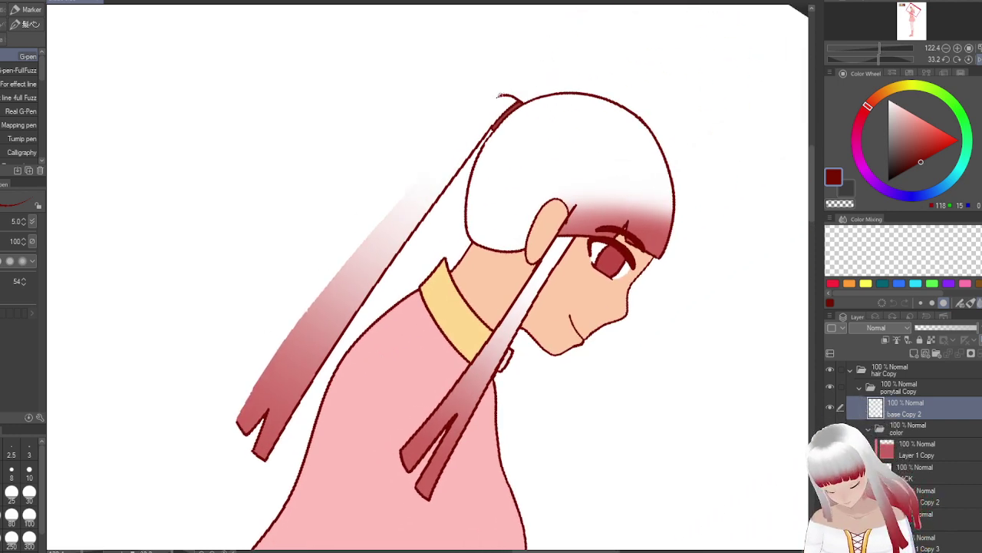
mouse_move(499, 96)
mouse_down()
mouse_move(370, 205)
mouse_move(228, 360)
mouse_move(218, 376)
mouse_move(225, 392)
mouse_move(238, 378)
mouse_move(244, 431)
mouse_up()
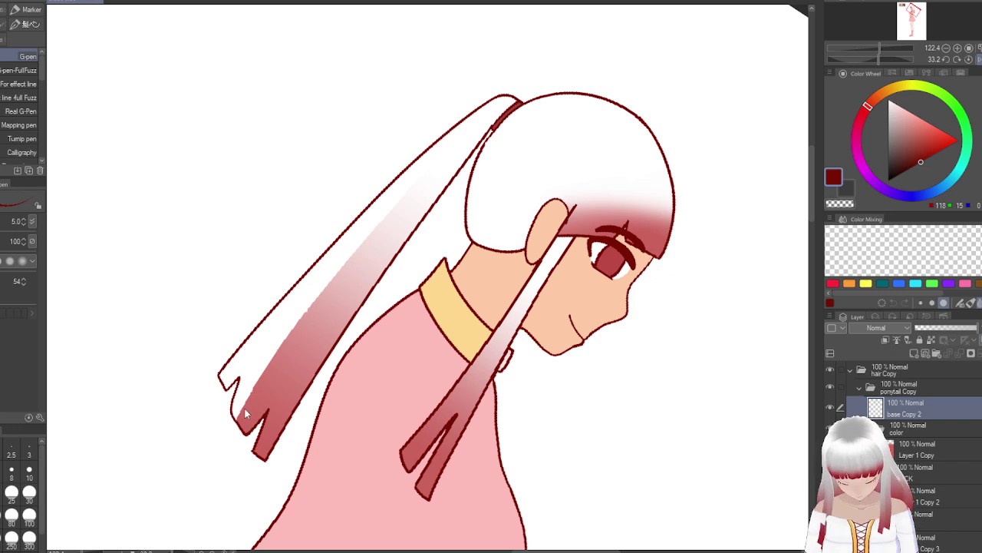
- Draw a second forked notch at the ponytail's tip, joining the new outer outline to the existing end
scroll(244, 408, up, 4)
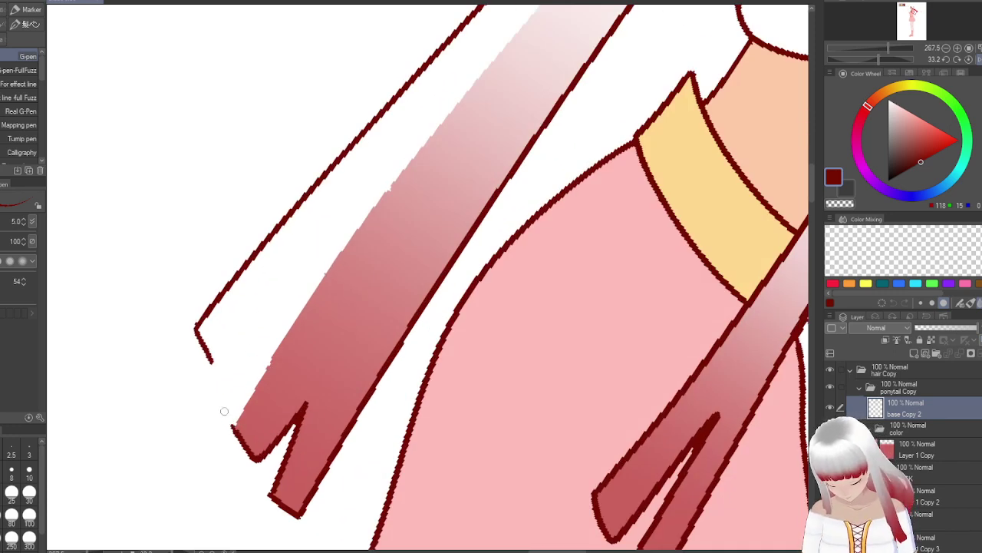
drag(223, 408, 235, 427)
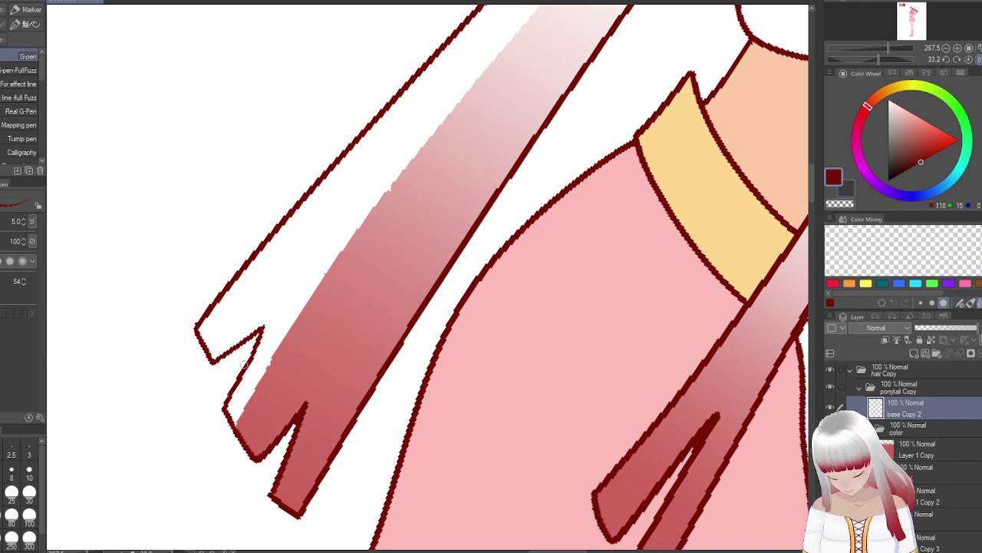
scroll(340, 279, down, 3)
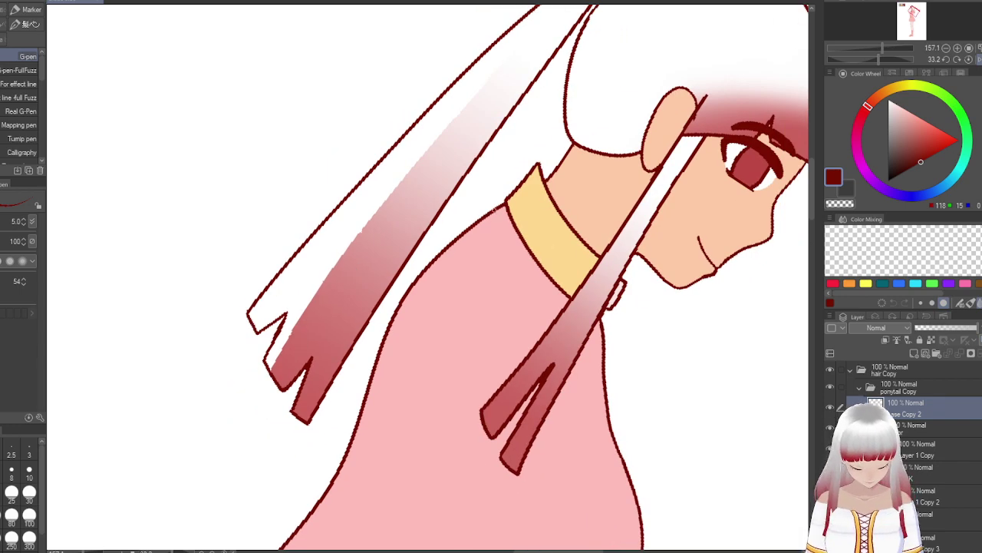
- On the ponytail's base layer below Layer 1 Copy, paint along the new notched tip in white with the G-pen at size 7
click(931, 466)
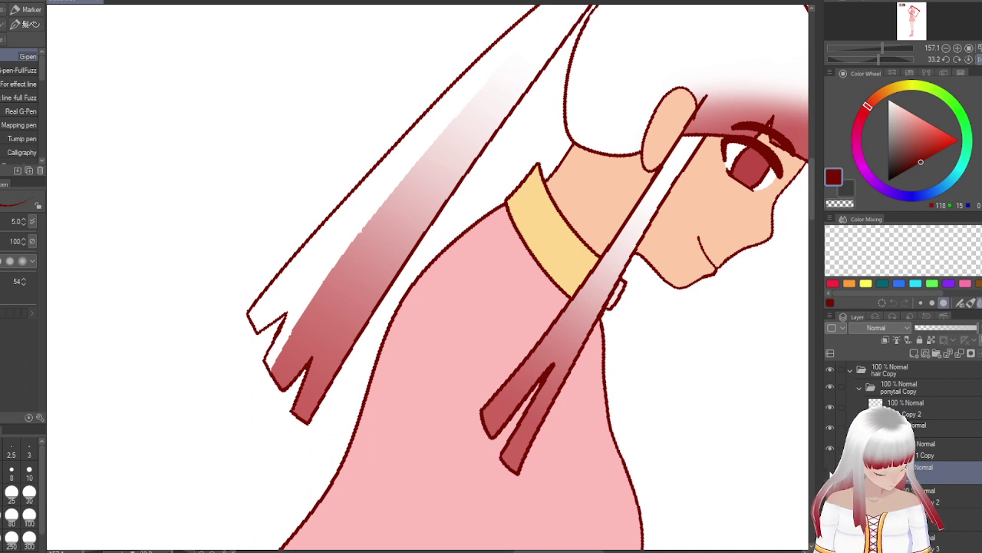
click(830, 468)
click(830, 468)
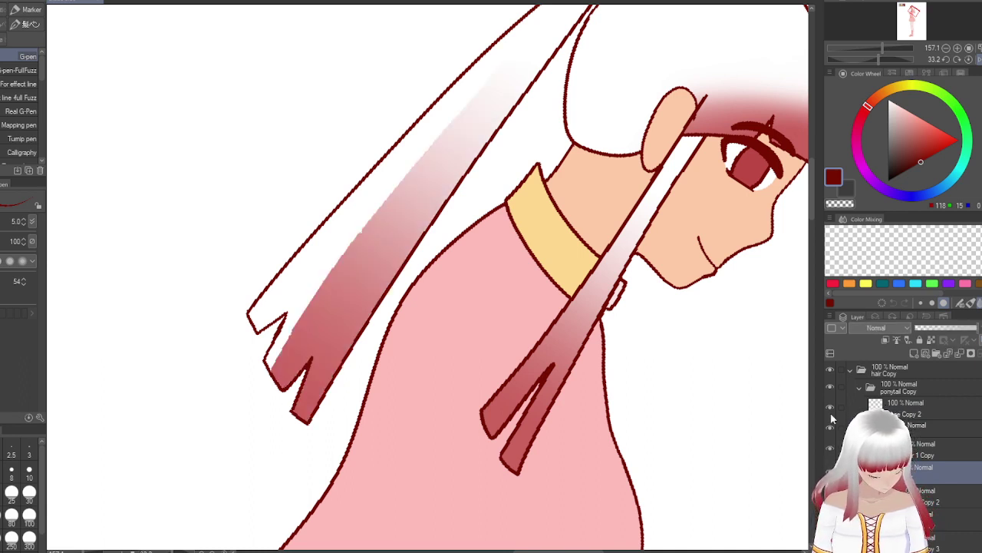
click(888, 101)
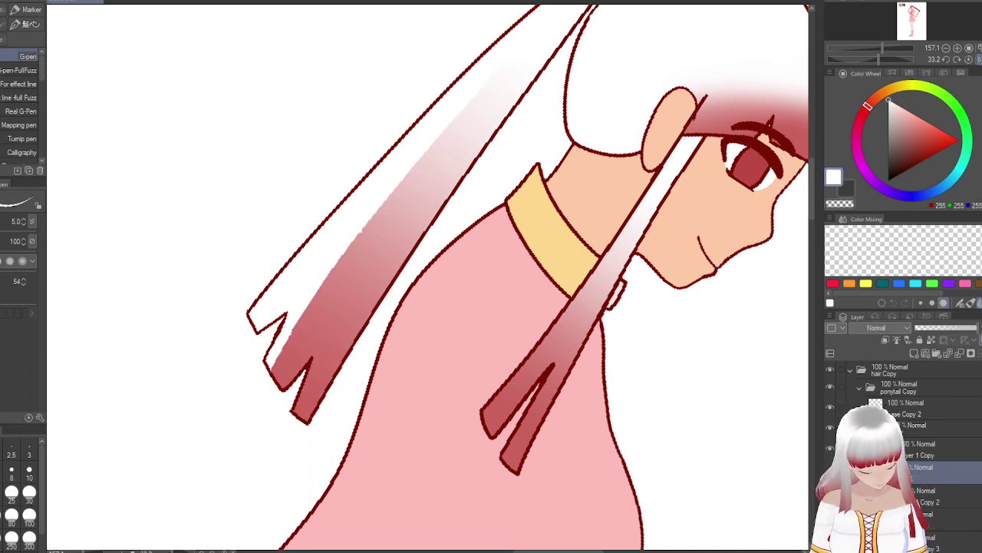
scroll(270, 366, down, 3)
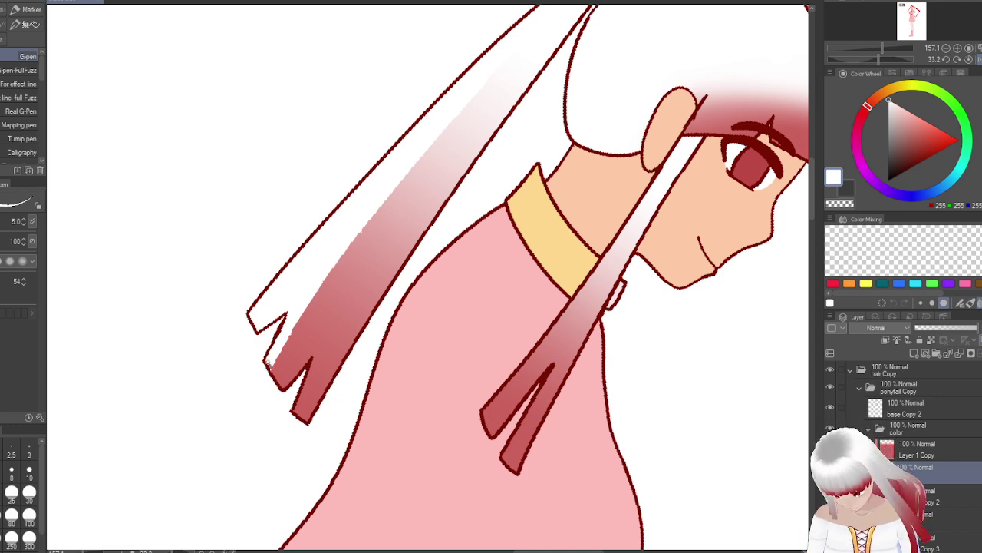
scroll(279, 322, up, 5)
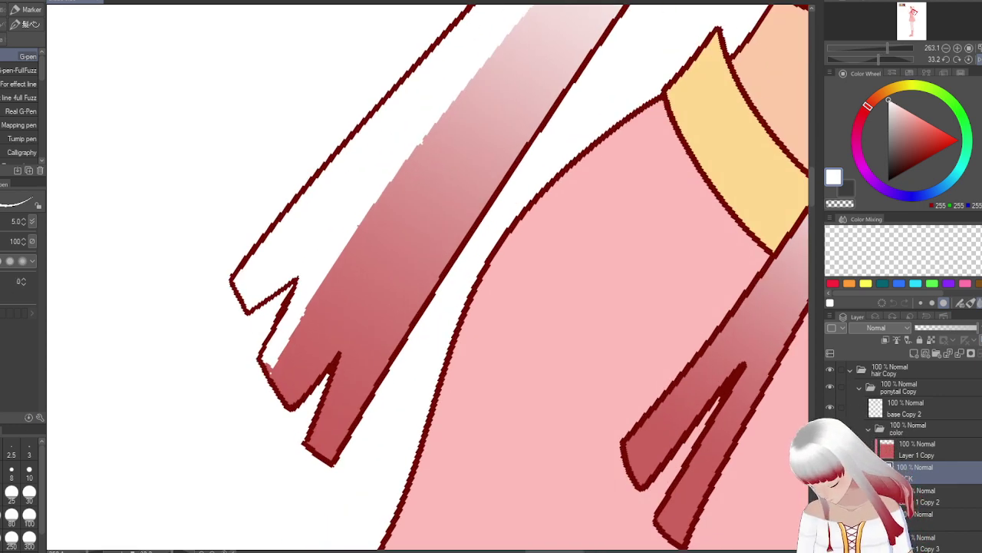
click(12, 474)
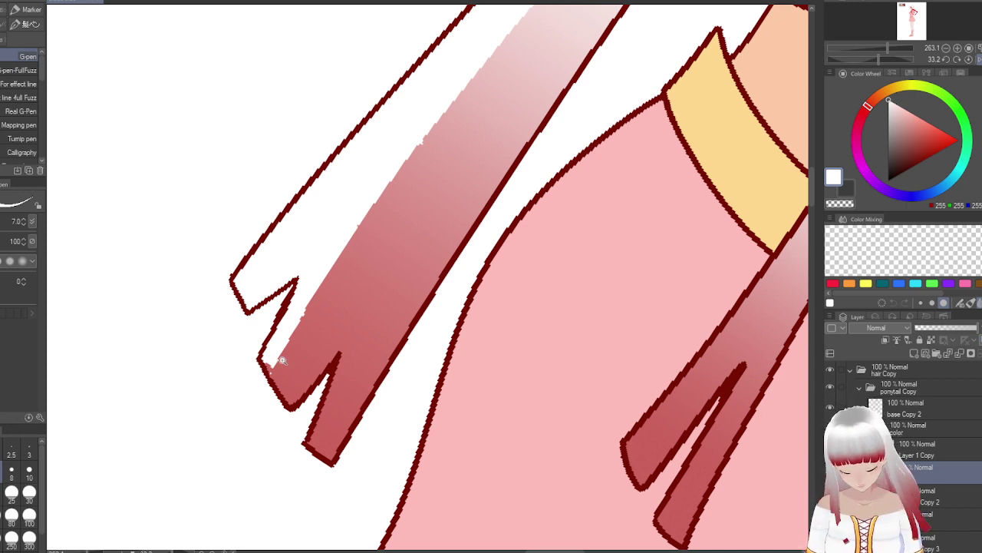
scroll(245, 336, up, 3)
drag(256, 326, 314, 201)
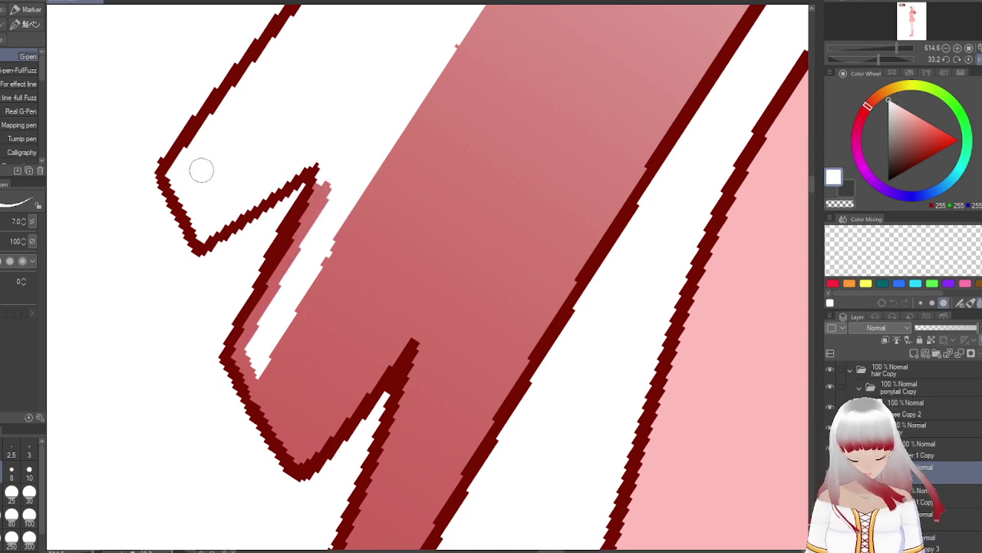
drag(198, 238, 273, 188)
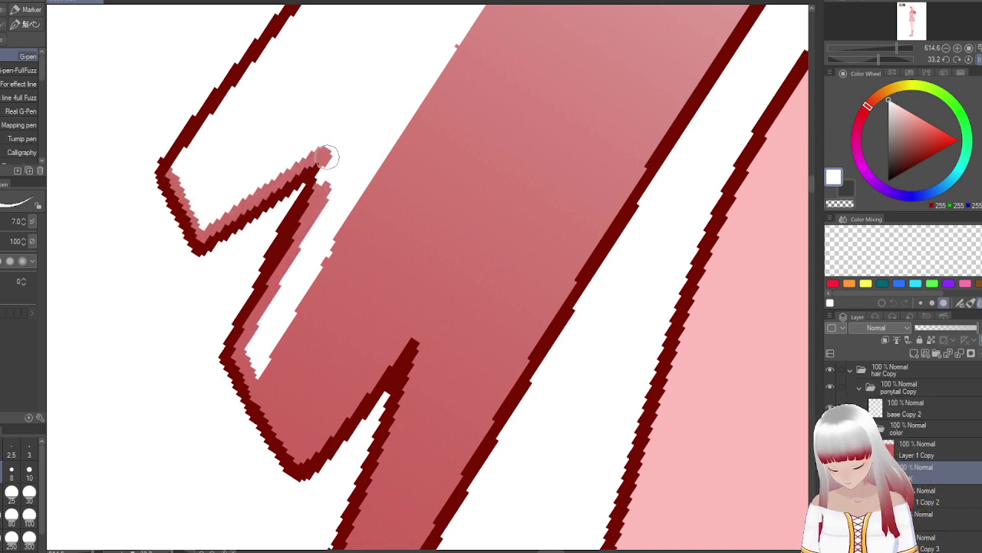
- Continue the base colour stroke along the inside of the ponytail's new outer outline, from the tip up toward the hair tie
scroll(265, 307, down, 3)
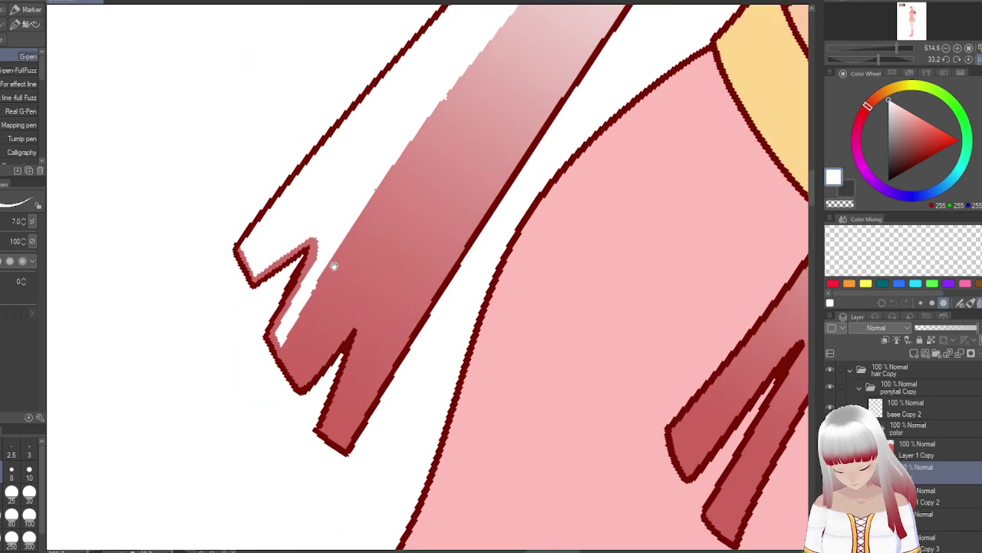
drag(193, 316, 301, 197)
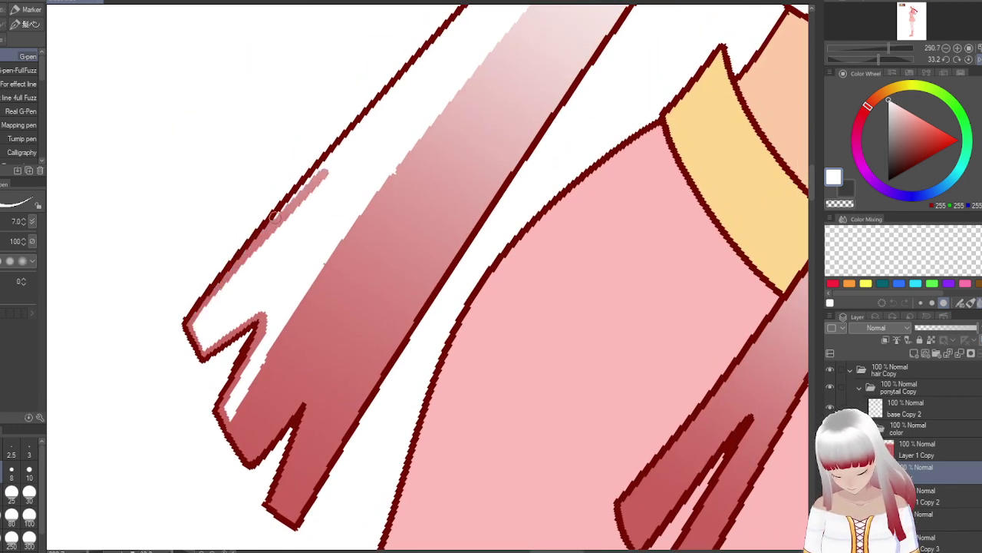
drag(433, 83, 303, 221)
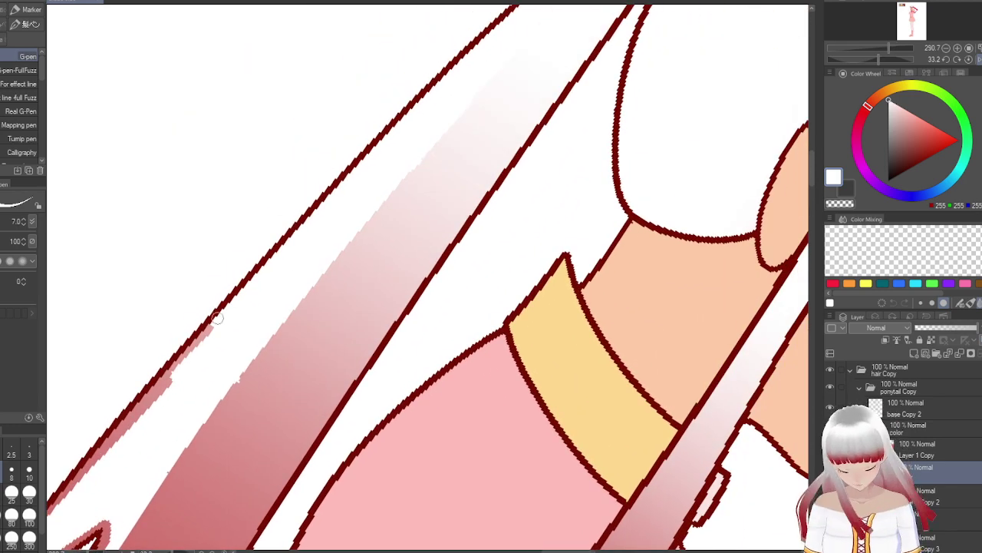
drag(217, 318, 307, 222)
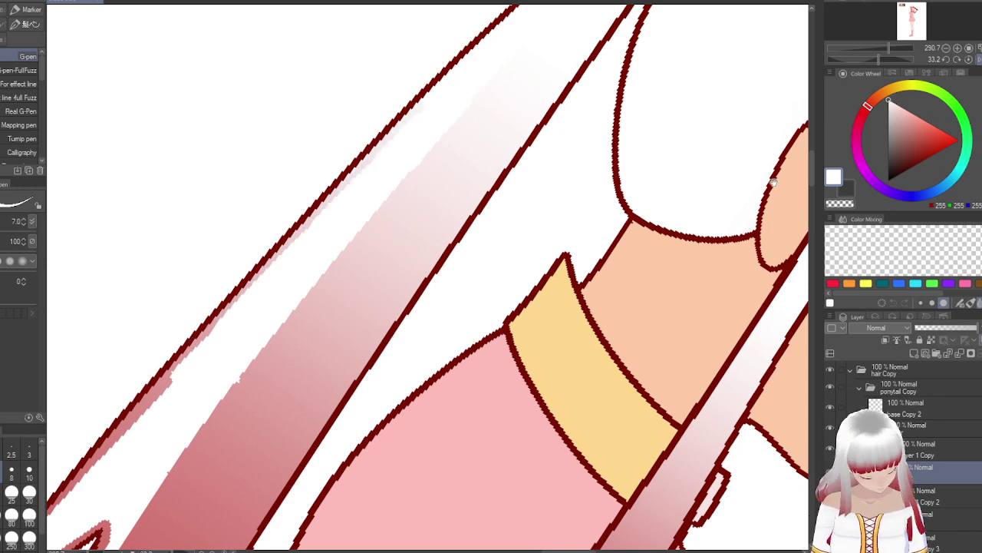
drag(574, 157, 343, 380)
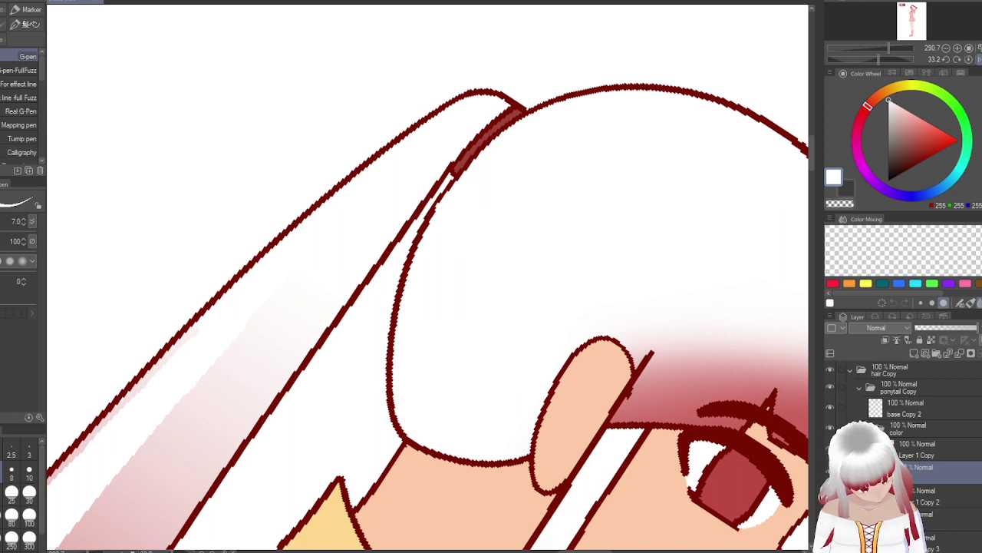
- On the ponytail's BACK layer, fill the existing base shape with dark grey (61, 61, 61) and hide the red gradient above it
click(929, 449)
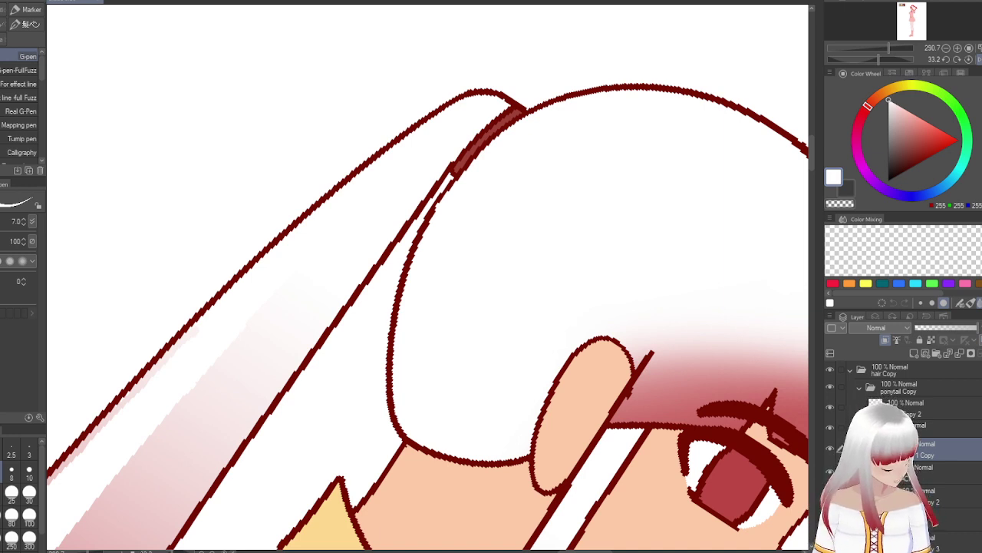
click(929, 466)
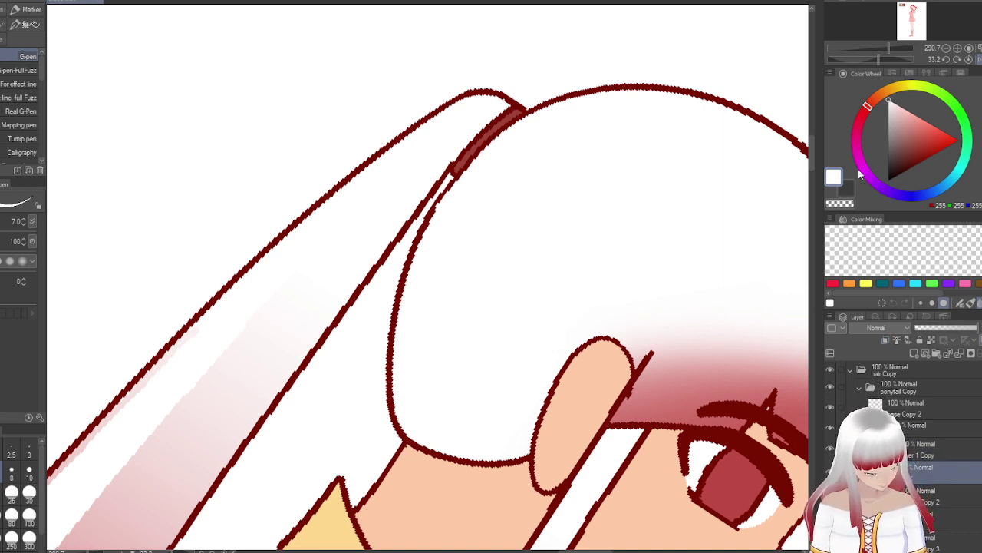
click(851, 195)
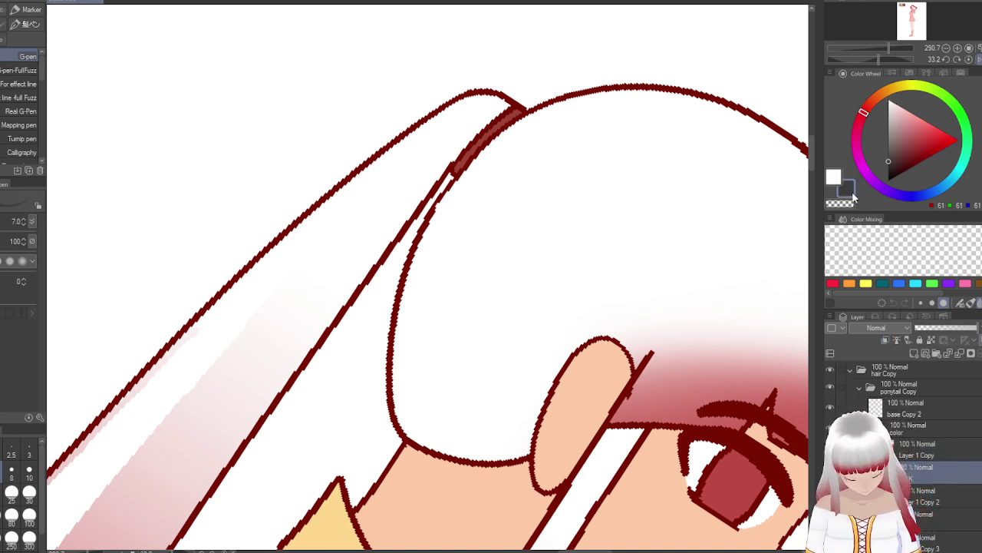
key(g)
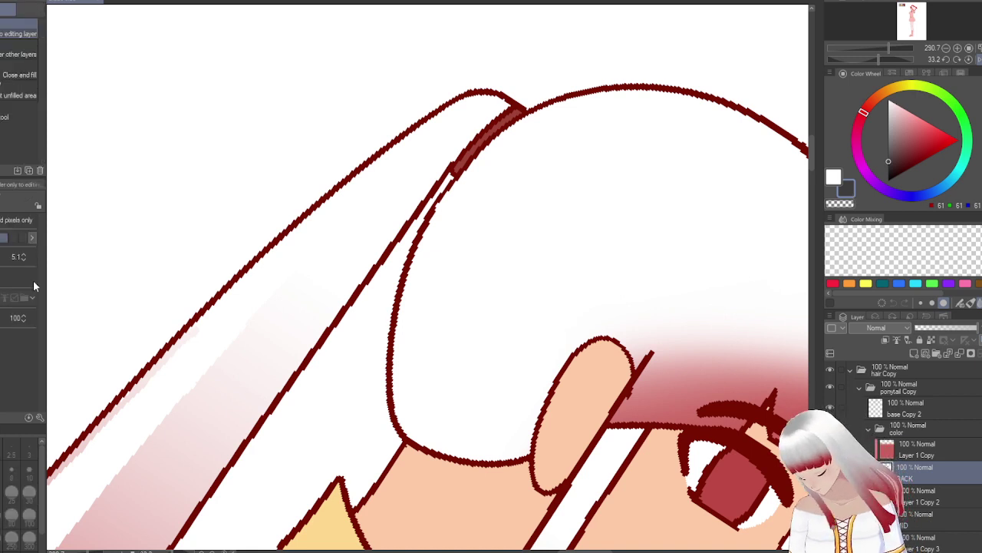
click(247, 414)
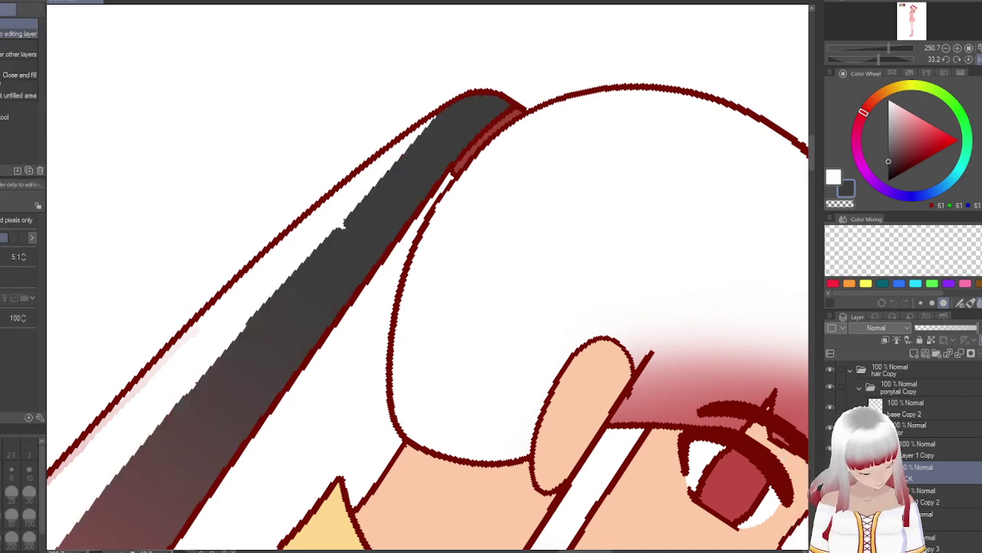
key(p)
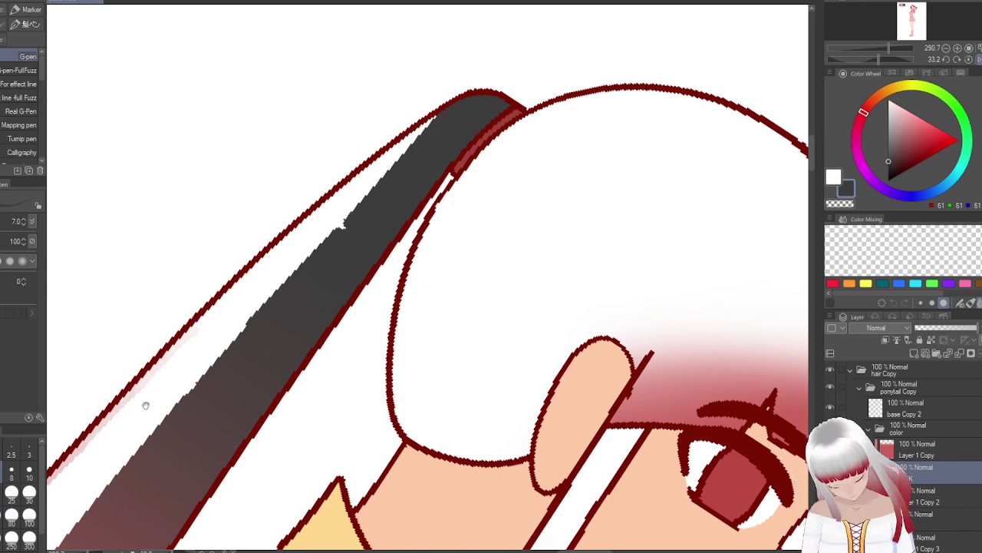
scroll(145, 404, down, 5)
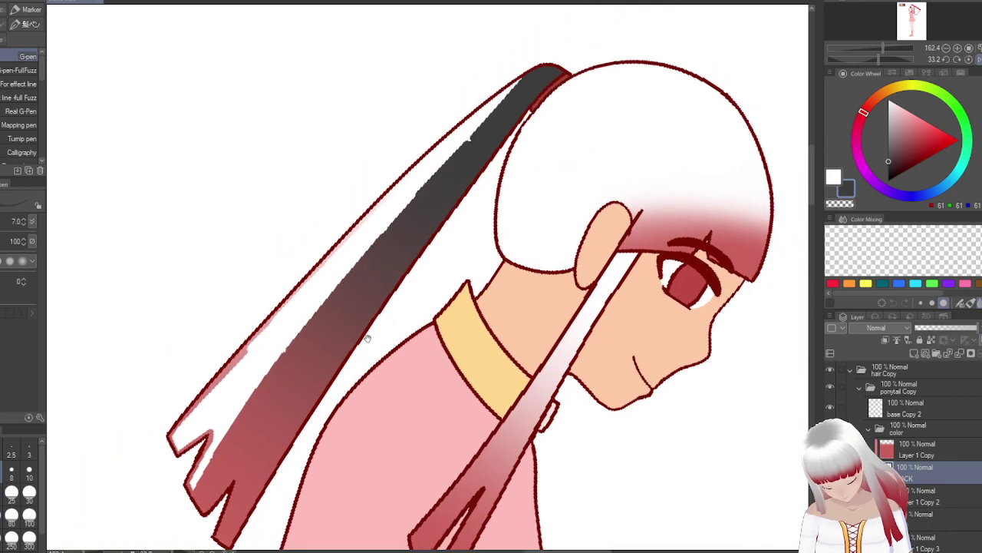
key(ctrl+z)
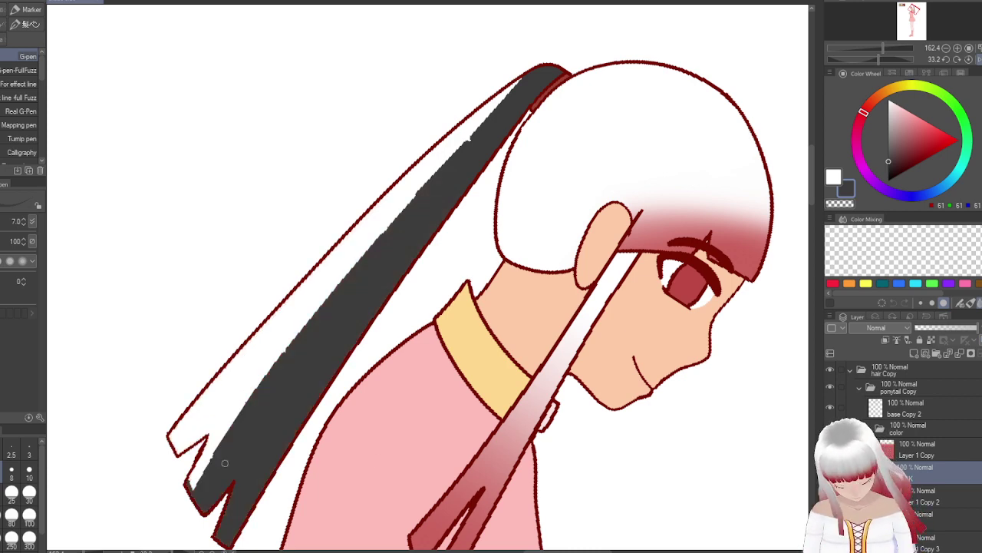
- With the G-pen at size 7, paint dark grey inside the ponytail's new notch and along the lower end of its outer outline
scroll(215, 451, up, 4)
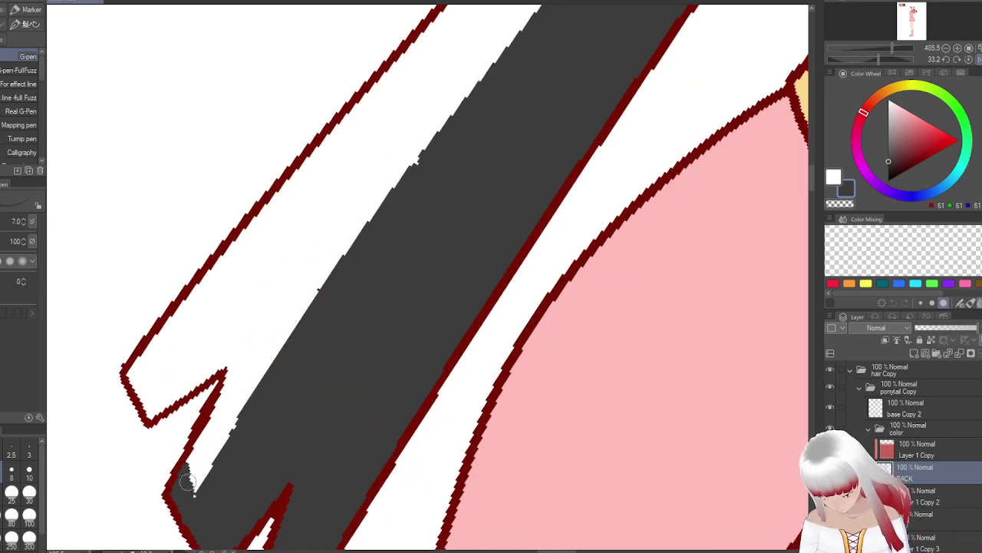
shift+click(231, 372)
shift+click(148, 414)
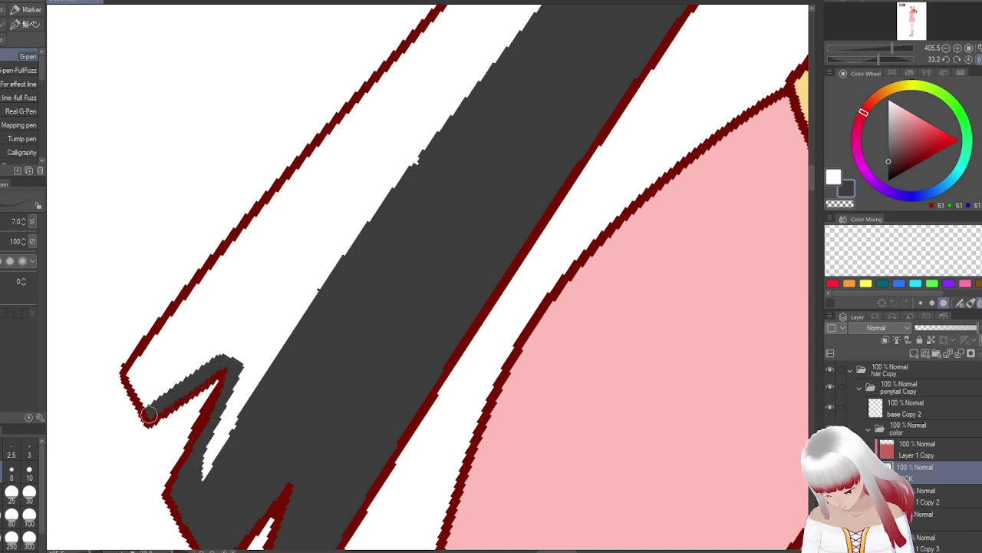
shift+click(237, 244)
- Continue the dark grey stroke along the inside of the ponytail's outer outline up to the hair tie
drag(362, 194, 285, 279)
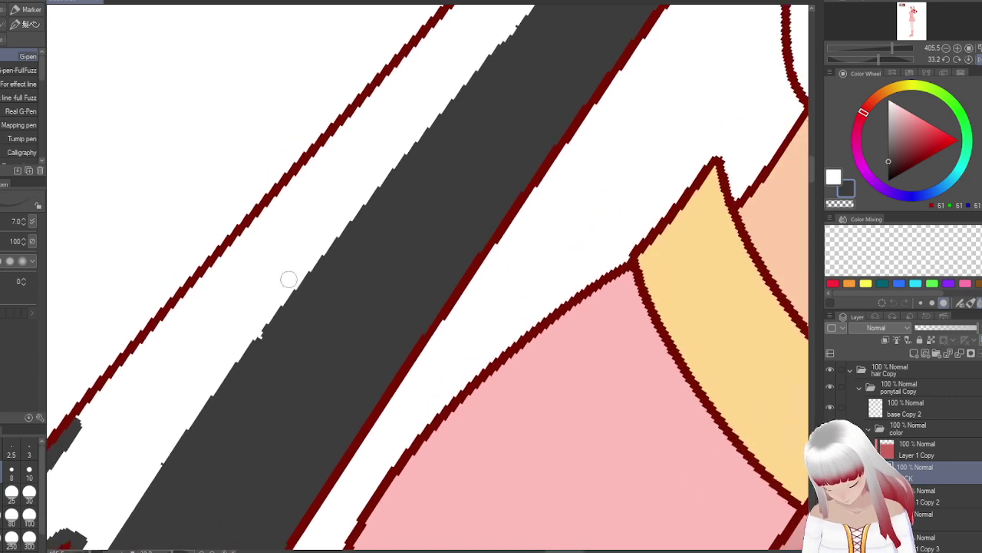
shift+click(301, 188)
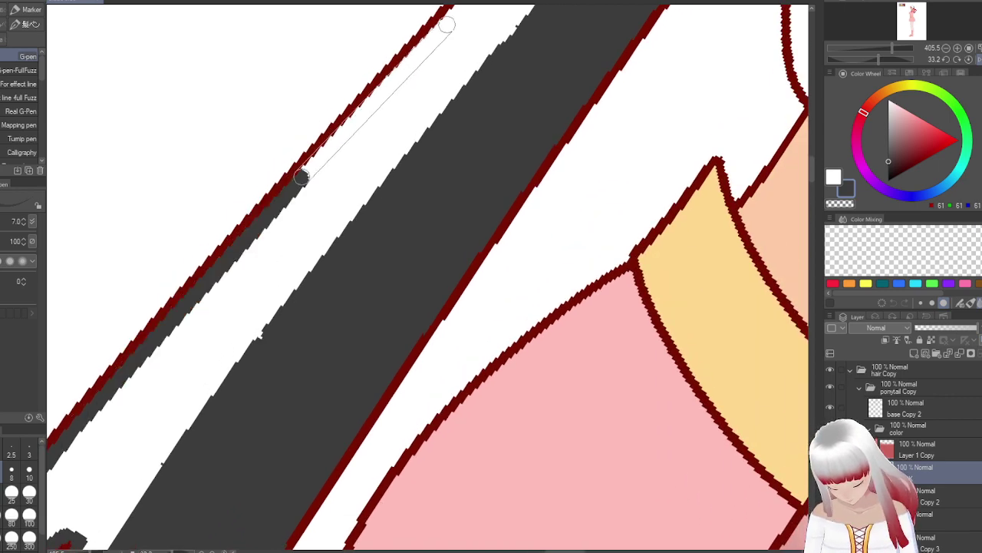
shift+click(453, 16)
drag(473, 23, 223, 388)
shift+click(360, 222)
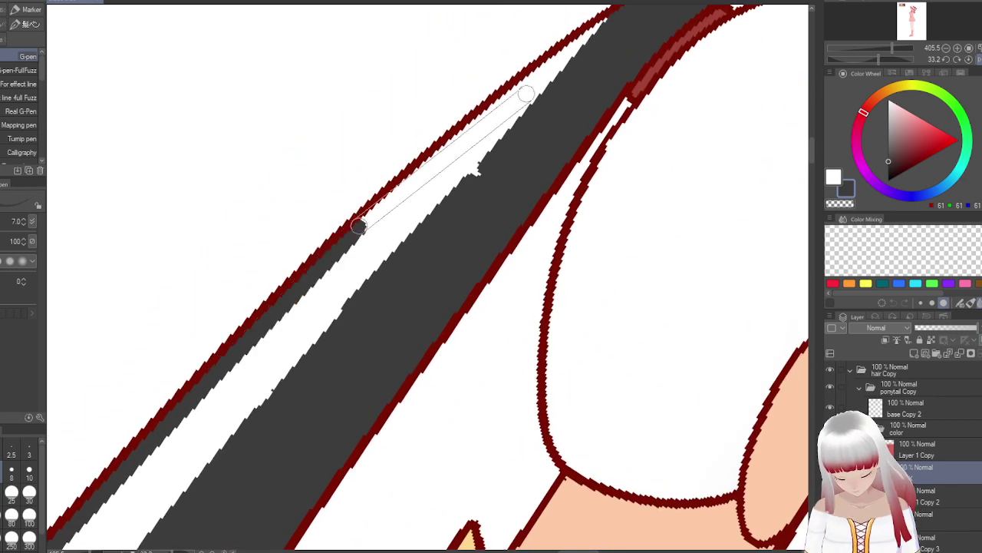
shift+click(612, 20)
mouse_move(493, 103)
mouse_down()
mouse_move(589, 76)
mouse_move(558, 69)
mouse_move(478, 161)
mouse_move(477, 148)
mouse_move(482, 180)
mouse_up()
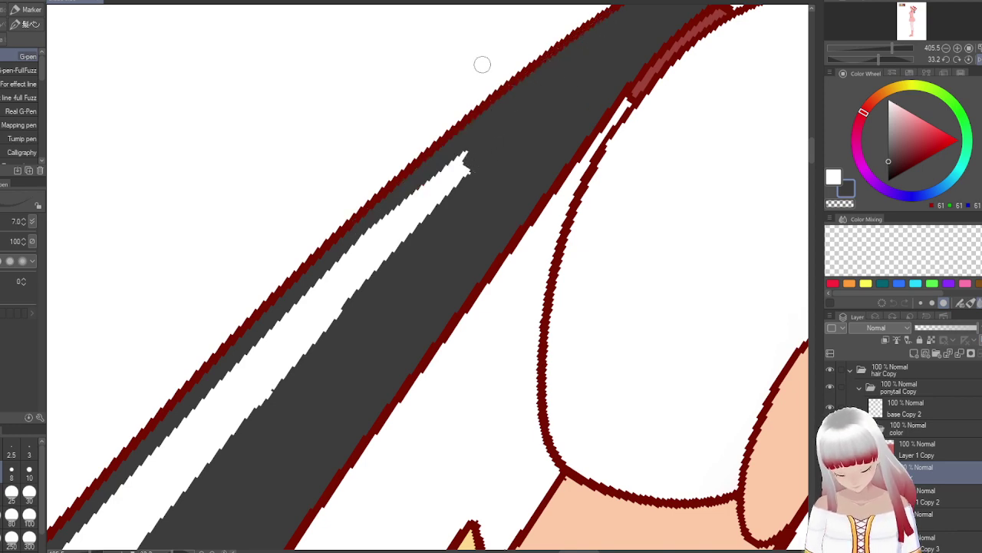
- Fill the remaining gap inside the ponytail with dark grey and cover the leftover unfilled specks
key(g)
click(245, 338)
scroll(306, 377, down, 5)
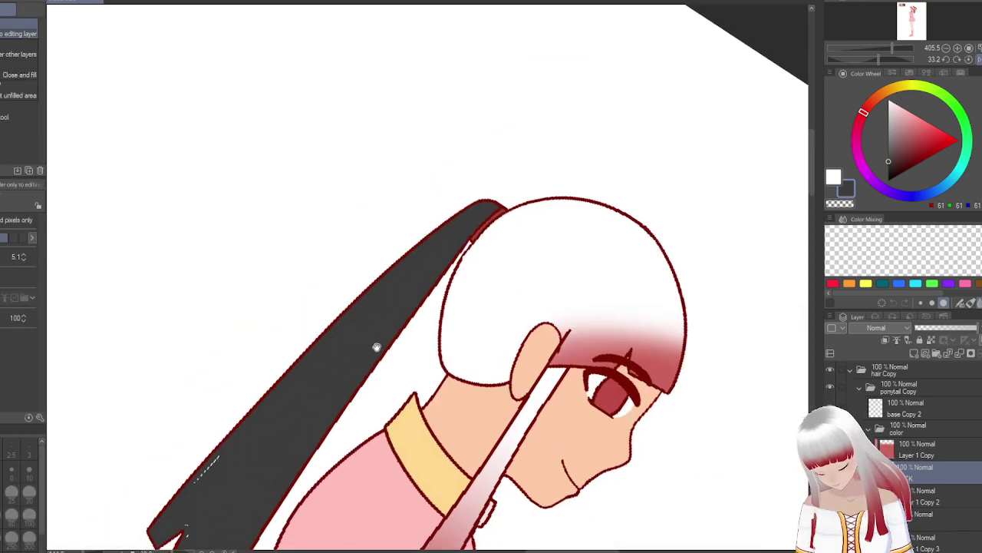
key(p)
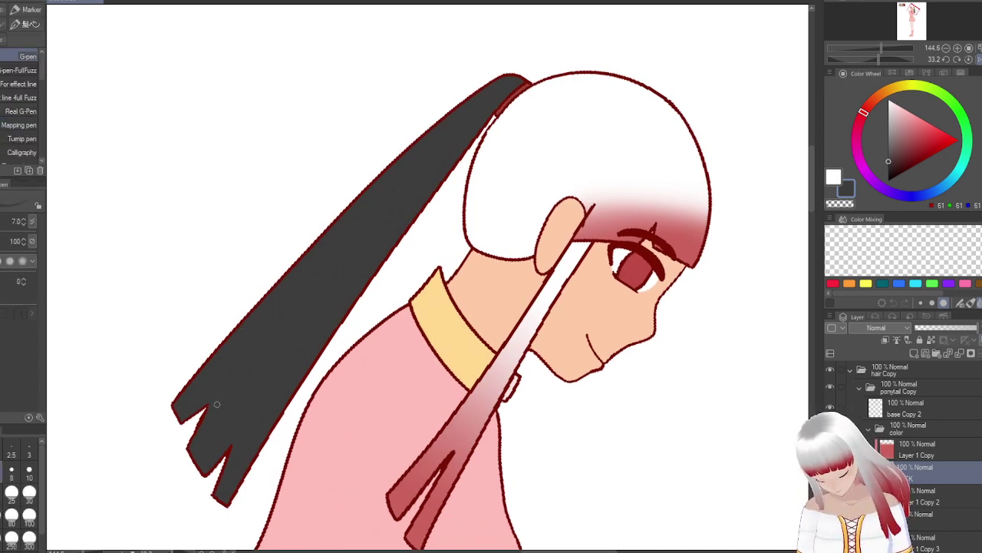
- Fill the whole ponytail base with white and bring back the red gradient over it
click(835, 176)
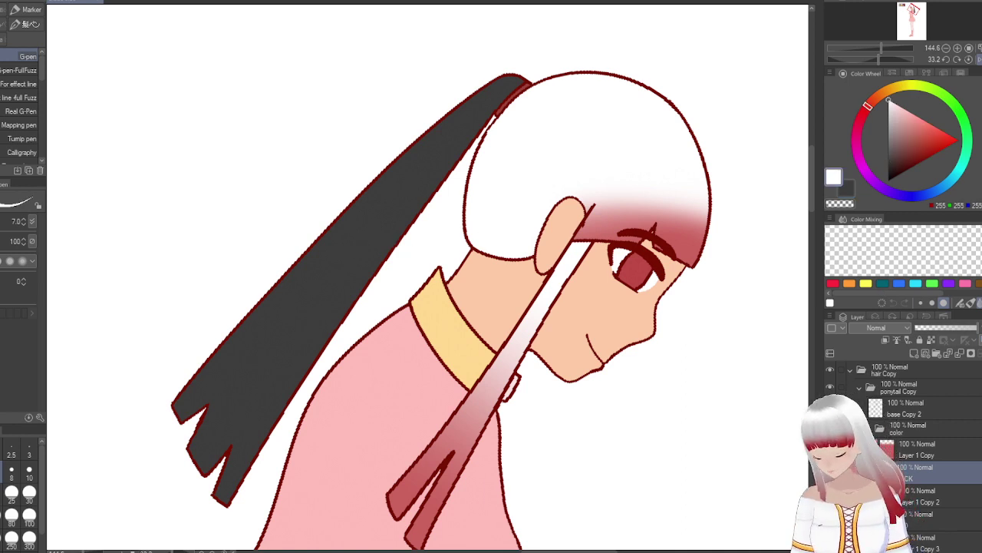
key(g)
click(322, 269)
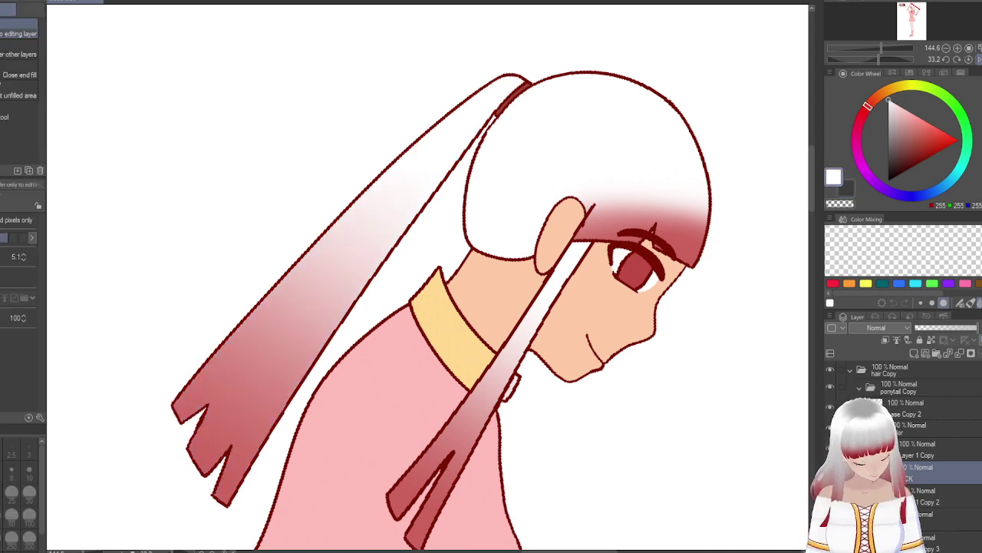
- Reset the canvas rotation and mirror the view to check the shape and colour of the widened ponytail
click(969, 59)
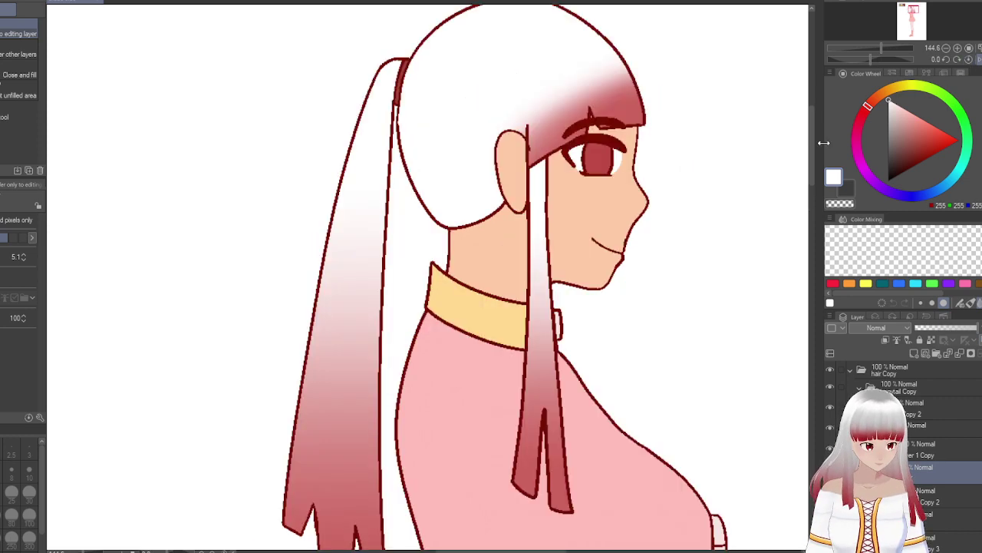
scroll(647, 266, down, 5)
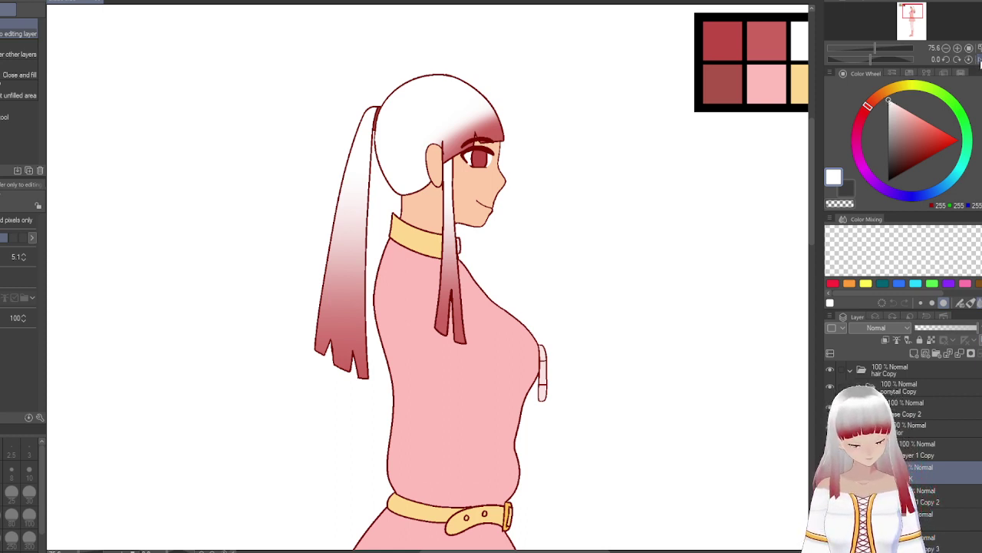
click(980, 61)
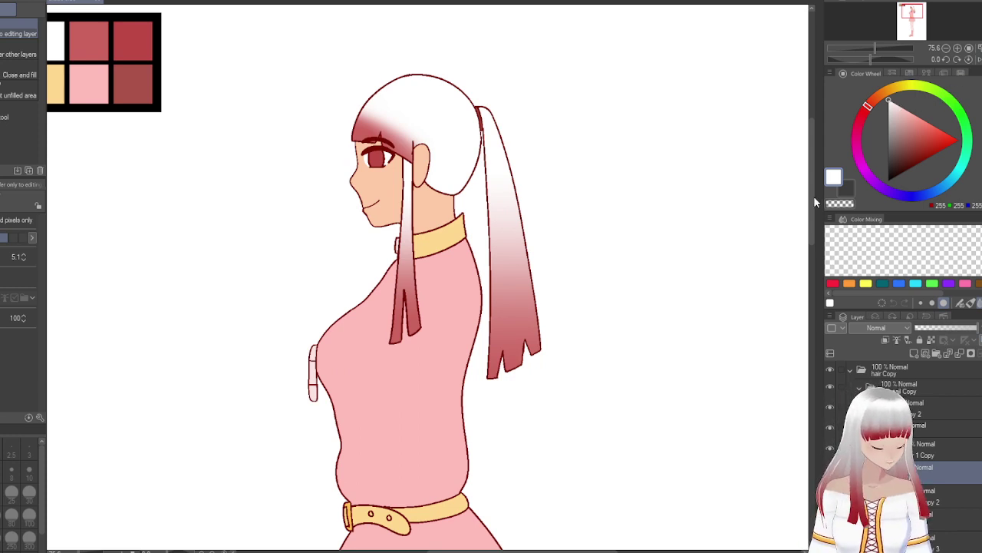
- Collapse and lock the ponytail Copy folder, and remove "Copy" from the name of the hidden item below it
click(865, 387)
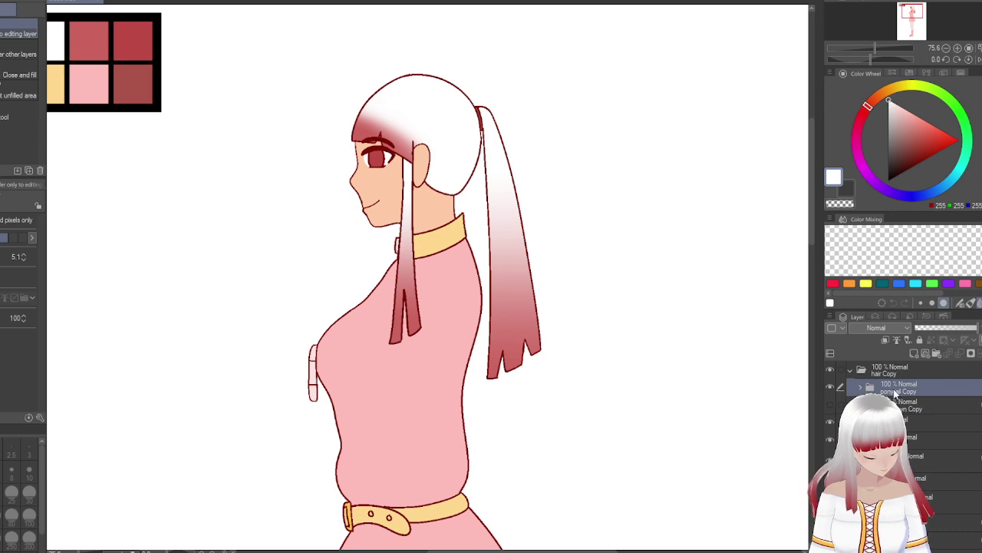
click(919, 341)
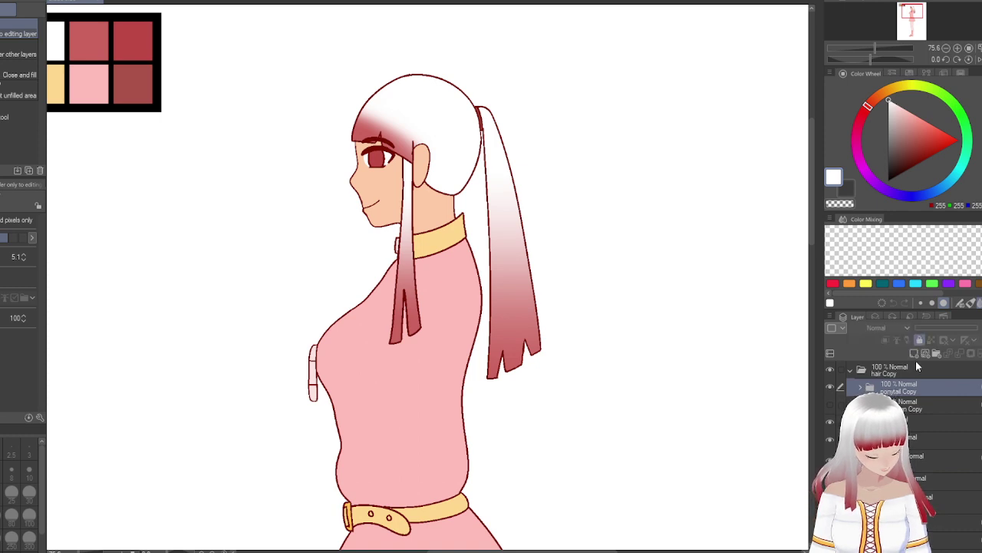
click(915, 405)
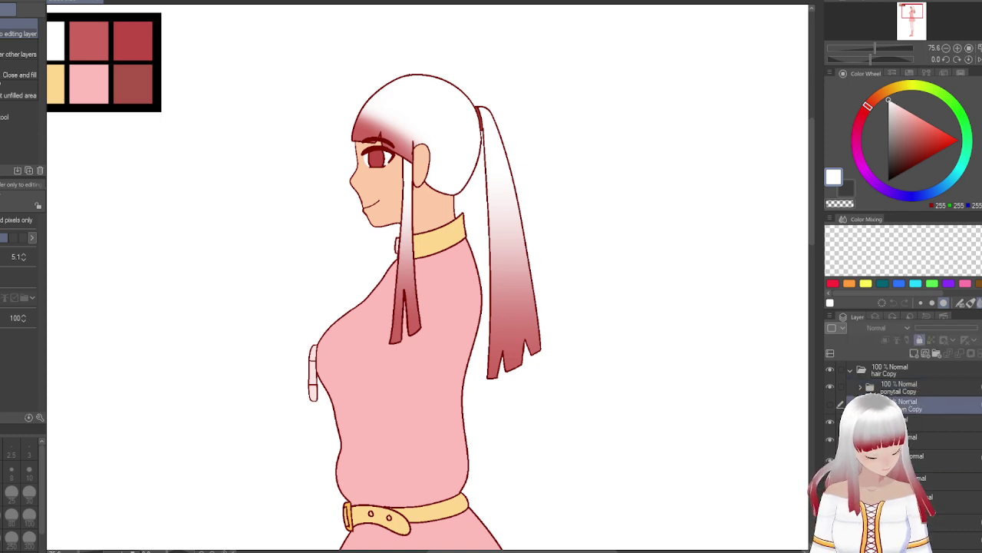
key(Delete)
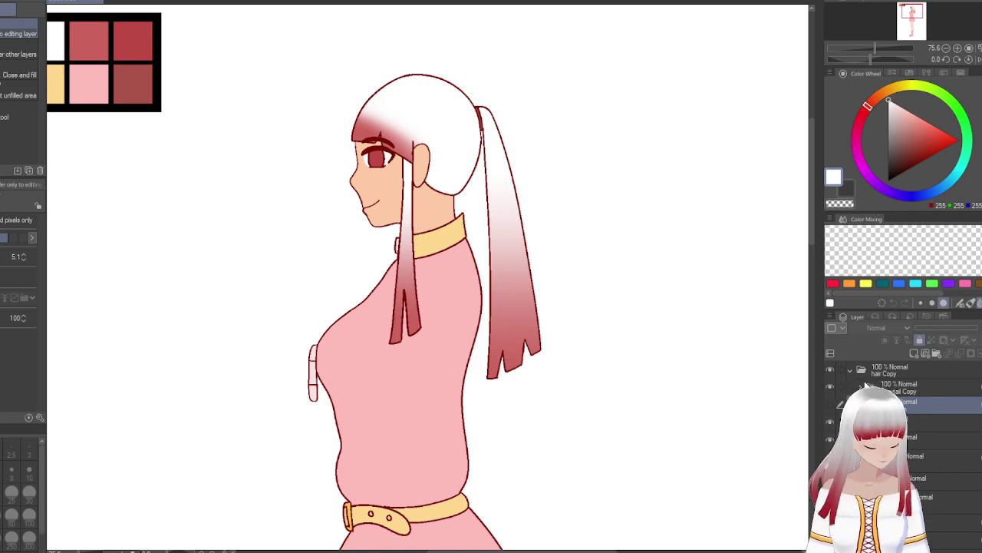
- Lock the whole hair Copy folder and close the side-view drawing
click(890, 373)
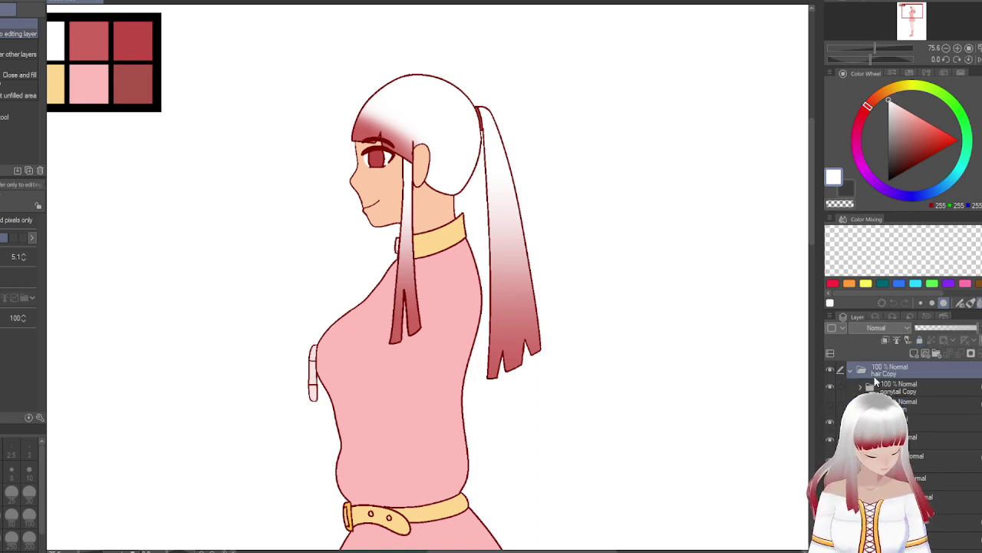
click(920, 339)
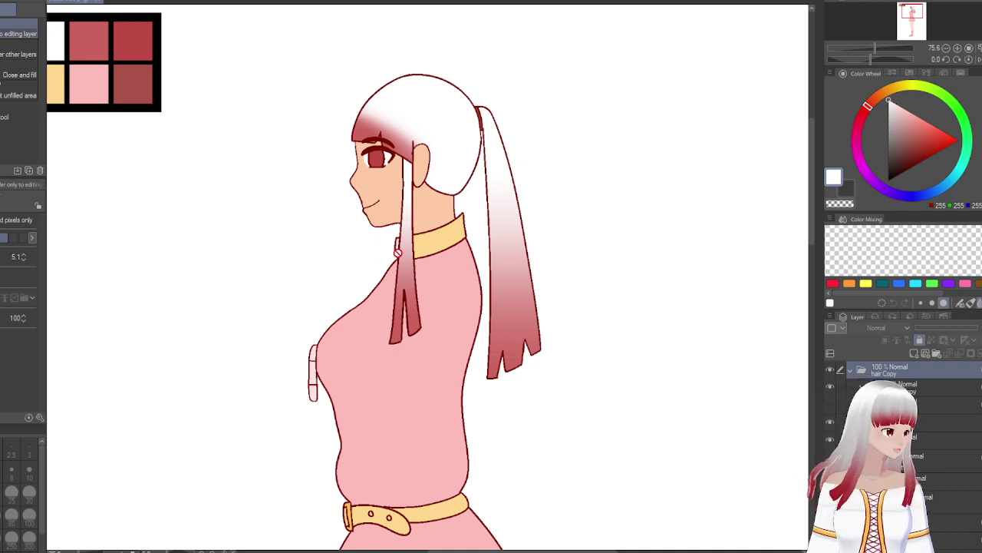
click(99, 5)
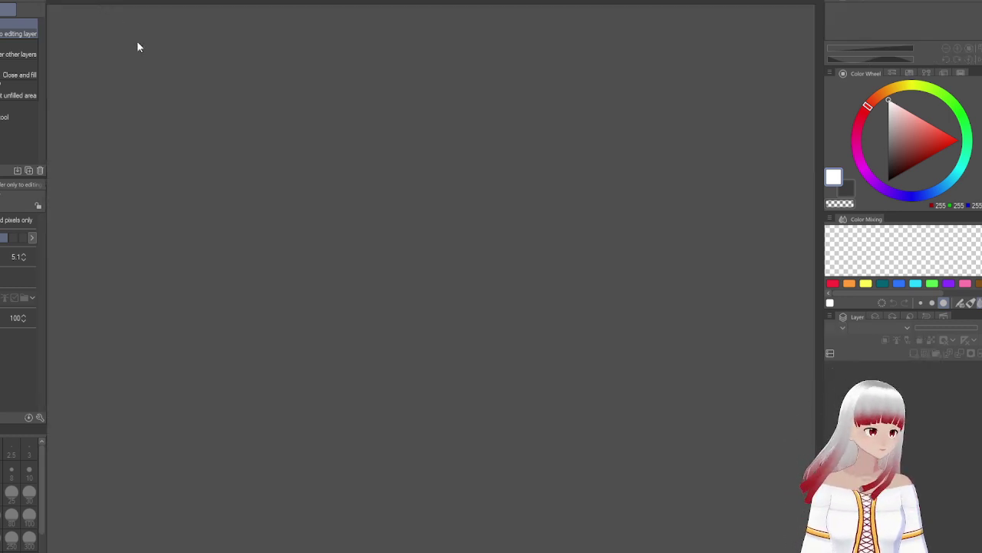
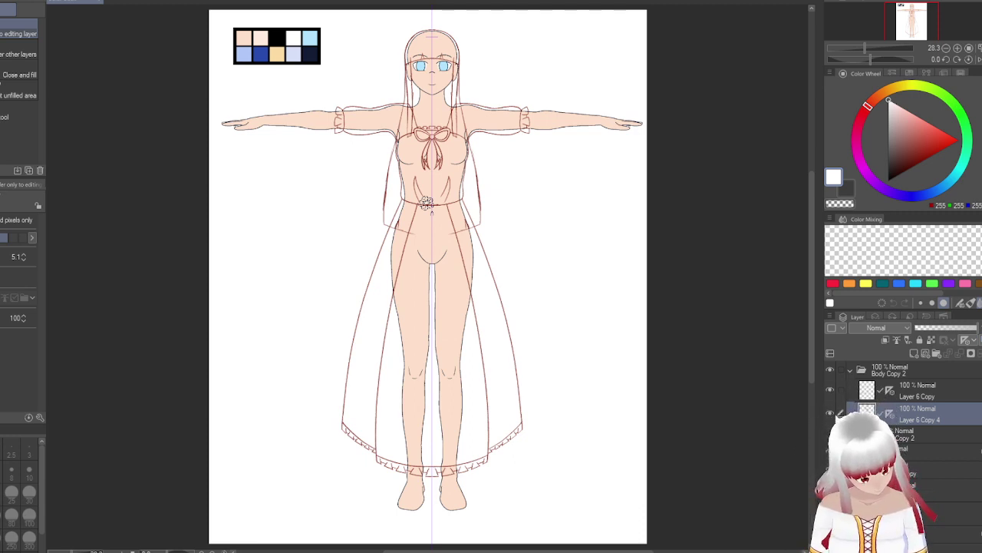
- Hide the red dress and hair sketch on Layer 6 Copy 4 to view the bare front-facing body
click(830, 413)
click(828, 413)
click(828, 414)
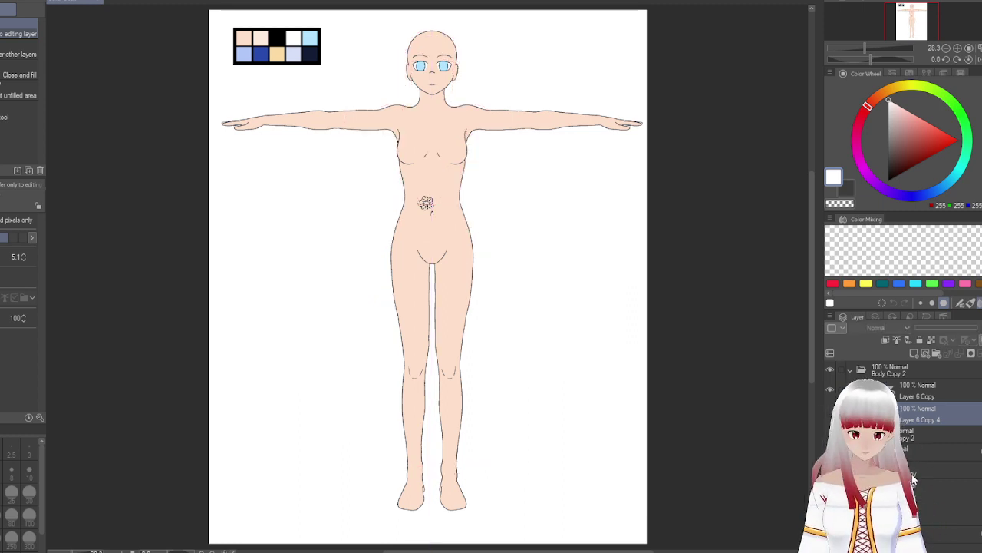
key(ctrl+z)
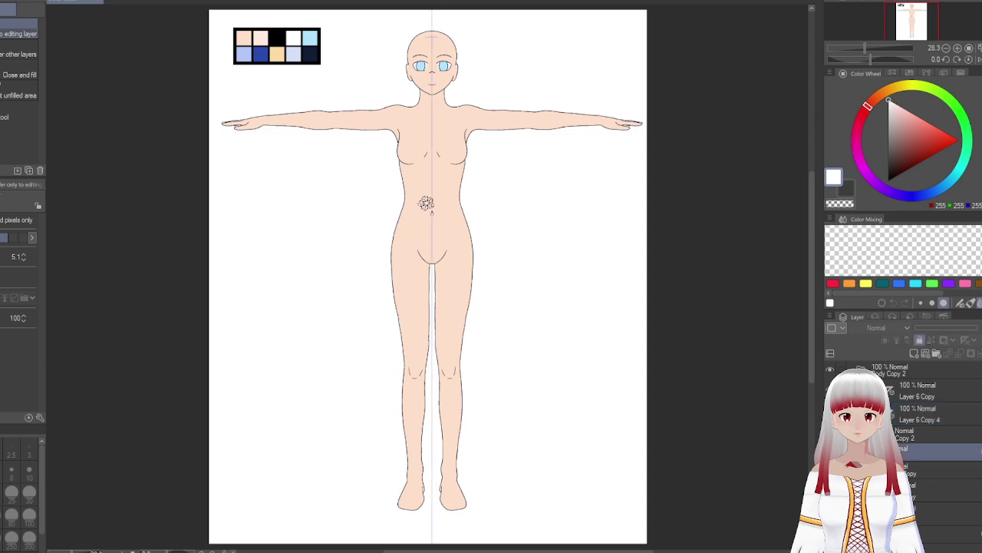
- Show the Layer 6 Copy 4 sketch and the faded colour folder below it over the front-facing body, and select the Body Copy 2 folder
click(829, 370)
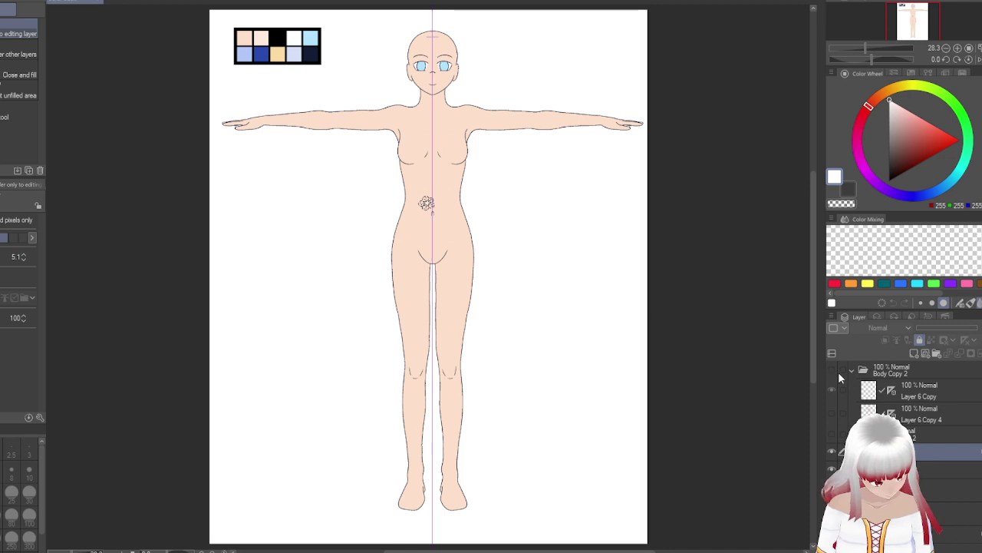
click(831, 411)
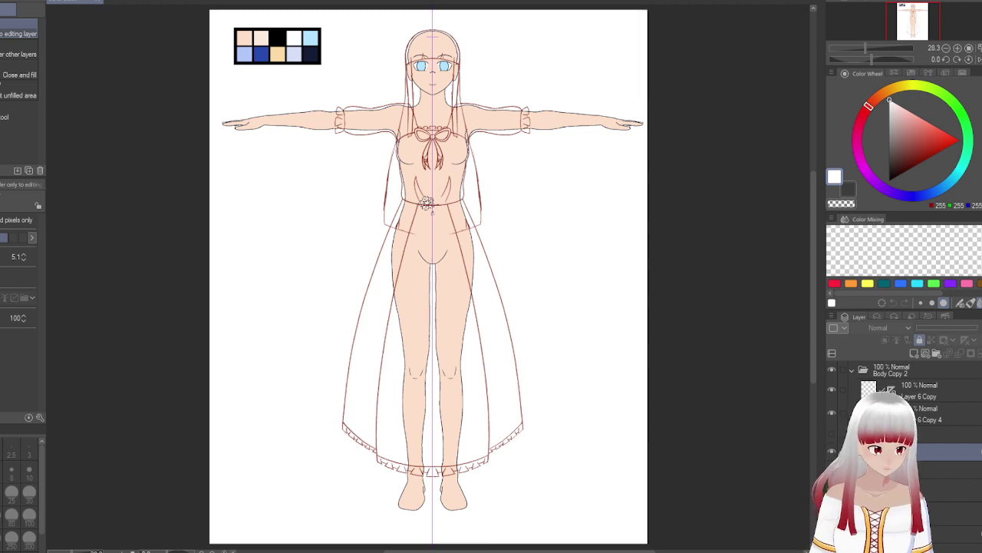
click(832, 435)
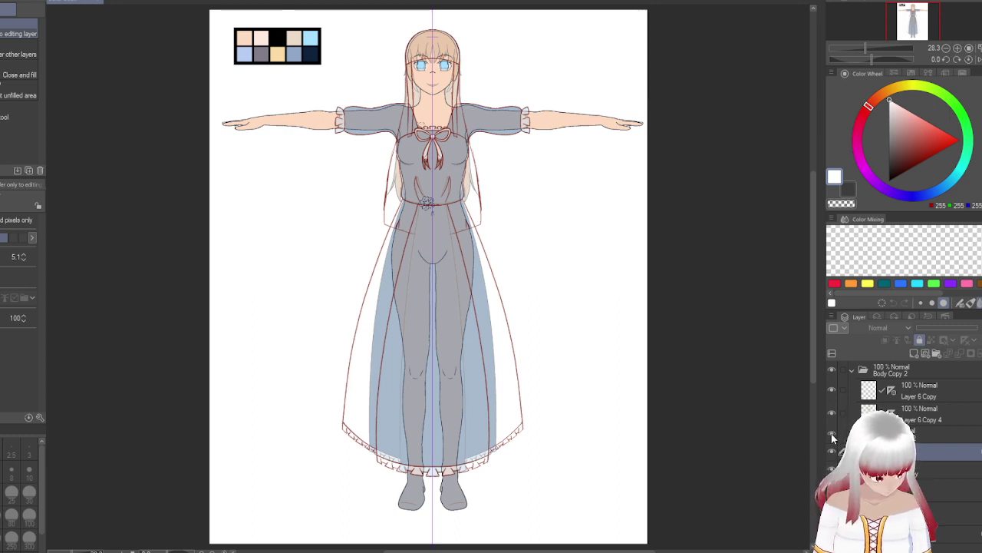
click(902, 371)
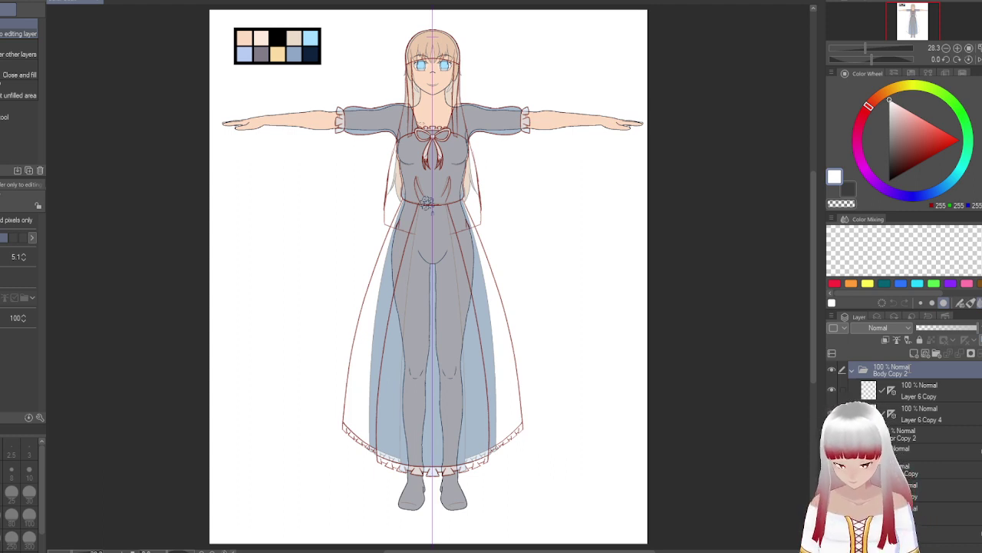
- Rename the Body Copy 2 folder SKETCH and duplicate the whole folder
double_click(891, 373)
text(SKETCH)
key(Return)
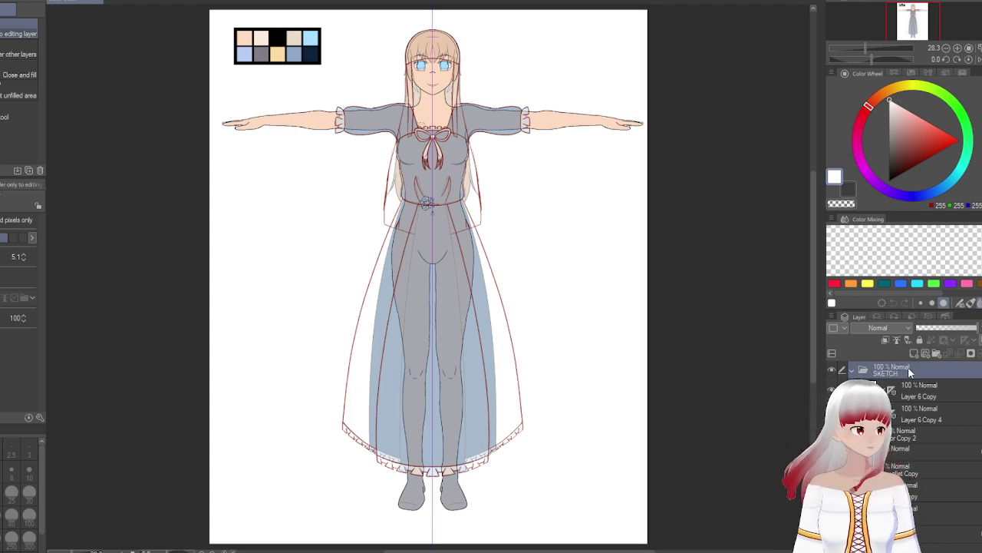
key(ctrl+j)
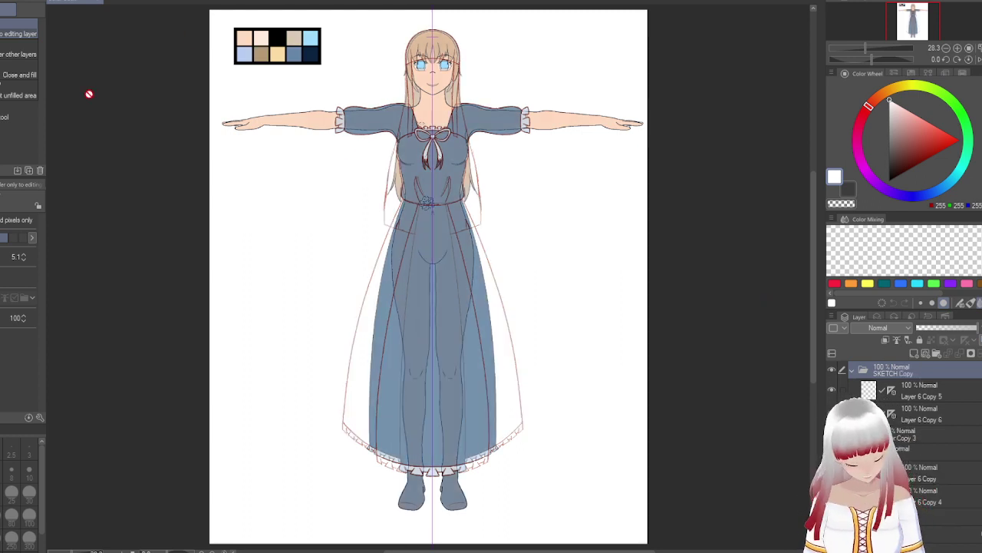
- Empty the colour folder inside SKETCH Copy and move the Layer 6 Copy 6 layer into it
click(865, 435)
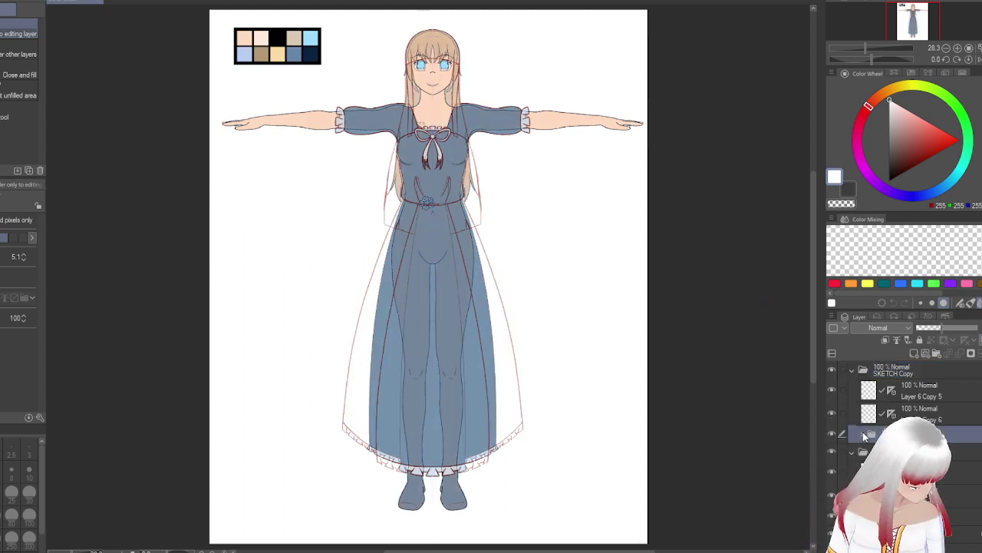
click(865, 435)
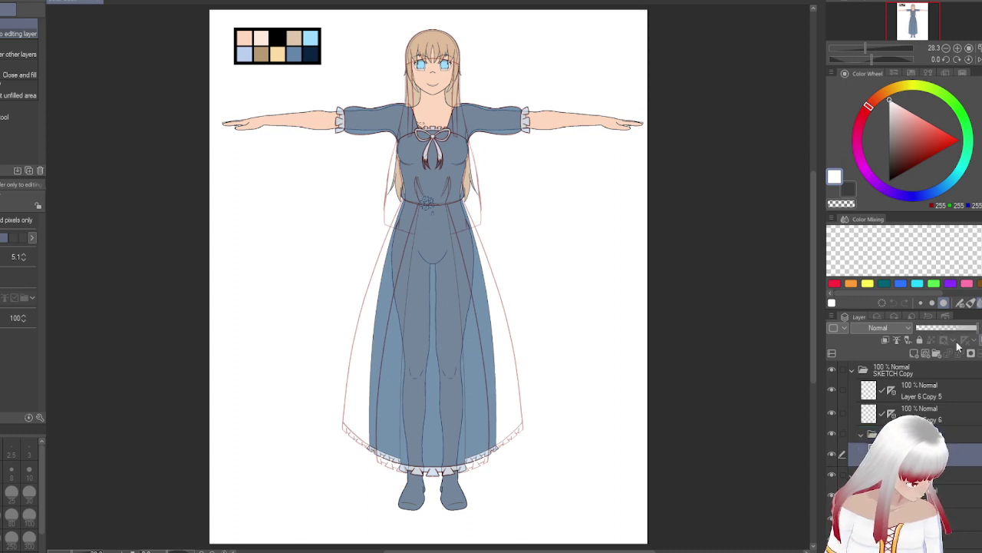
drag(975, 328, 940, 328)
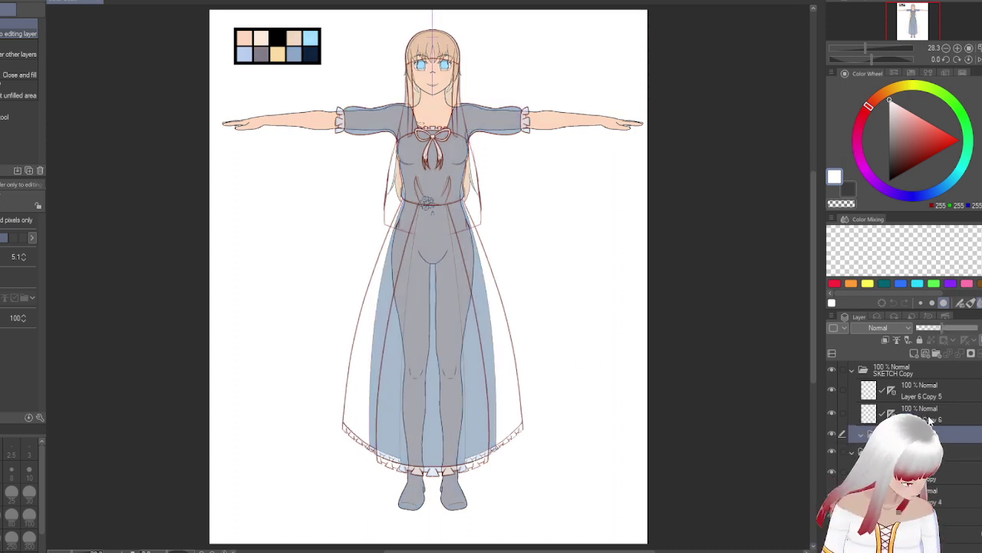
drag(931, 421, 924, 436)
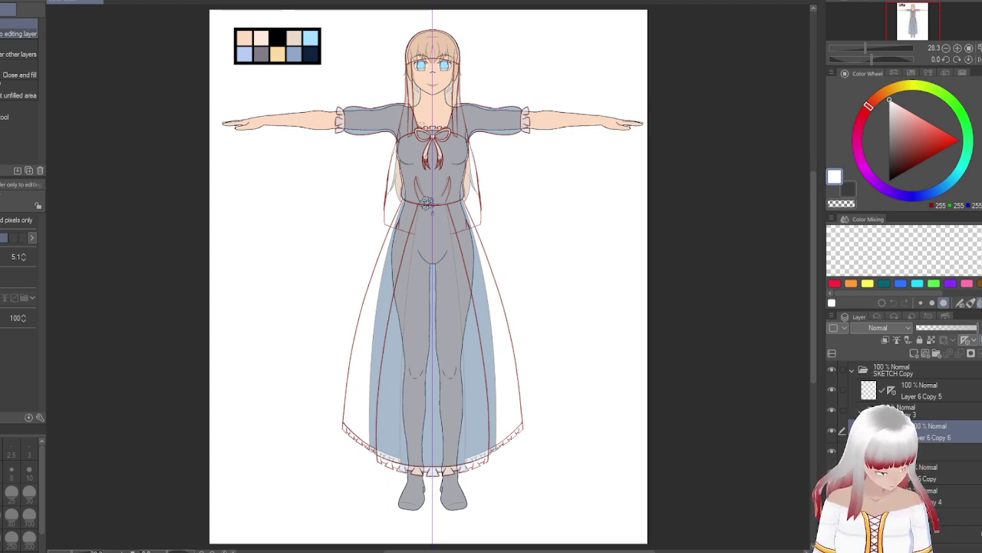
- Fade the original SKETCH folder to a low opacity and rename Layer 6 Copy 5 in the duplicate as lines
click(938, 327)
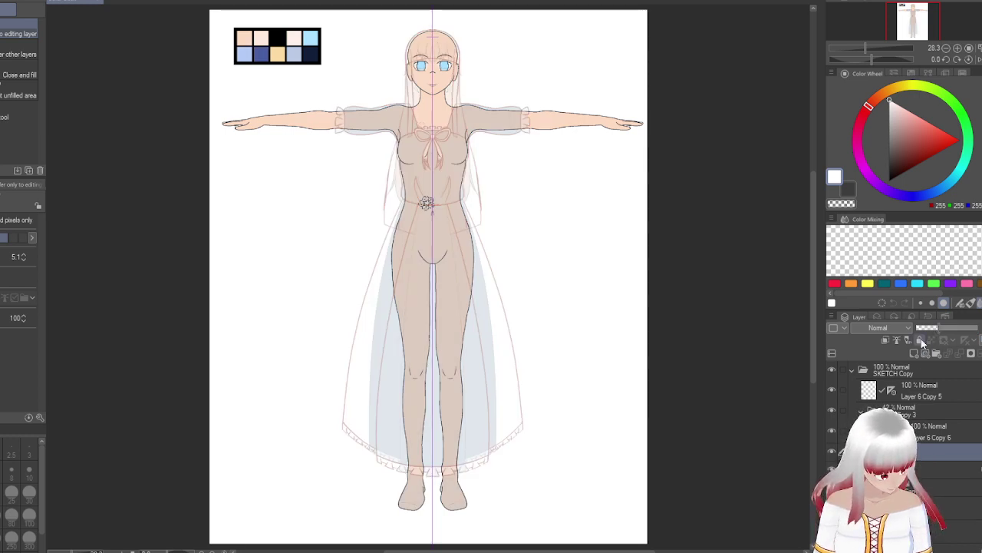
click(921, 393)
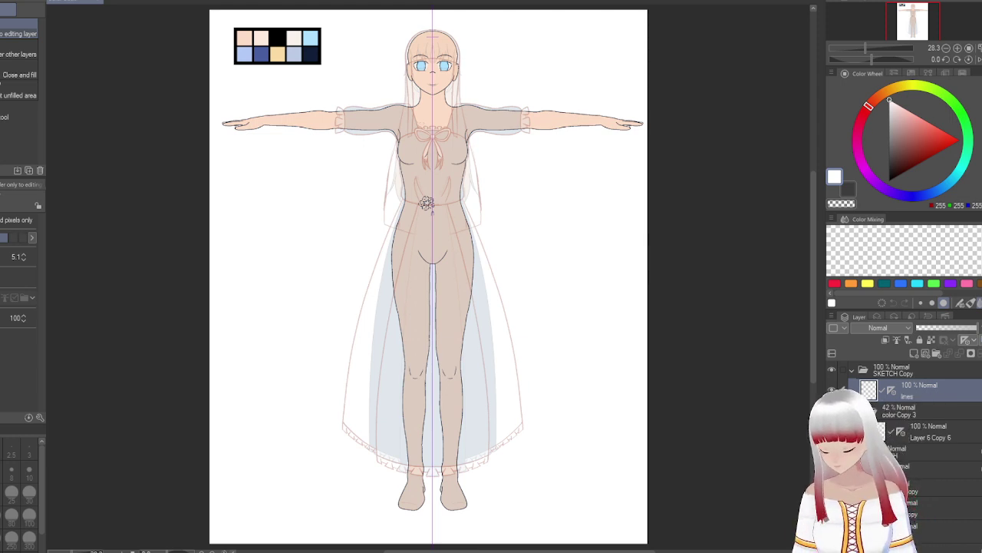
- Sample the dark navy from the palette swatches as main colour and set the secondary colour to a dark red
key(p)
alt+click(312, 51)
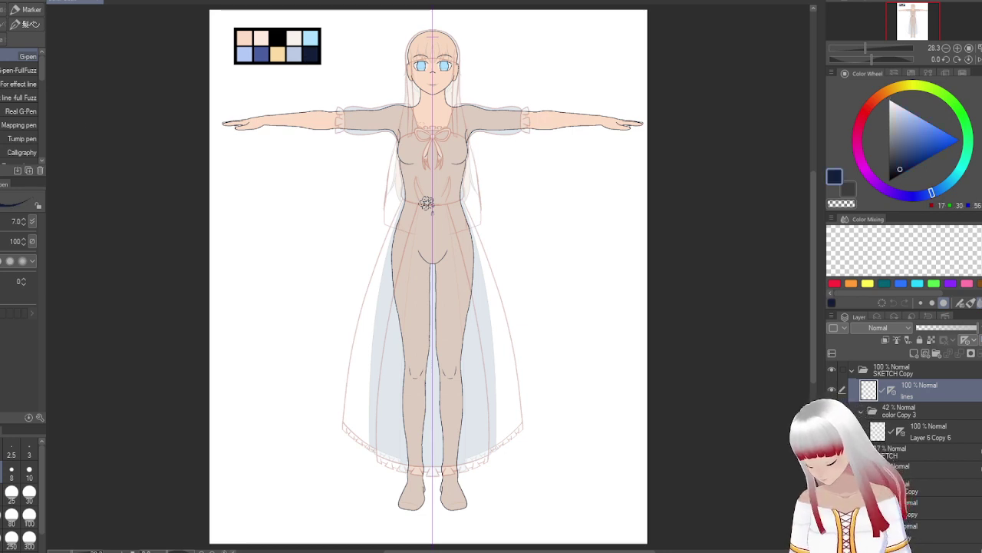
key(g)
key(x)
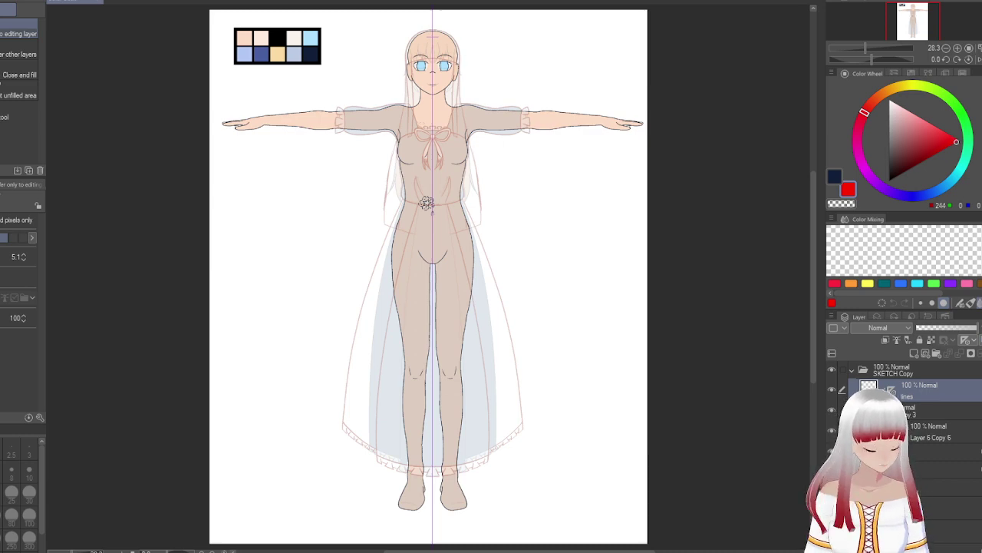
drag(958, 158, 963, 176)
- Rename the SKETCH Copy folder PJS and place it inside a new folder named Clothes
scroll(437, 77, up, 5)
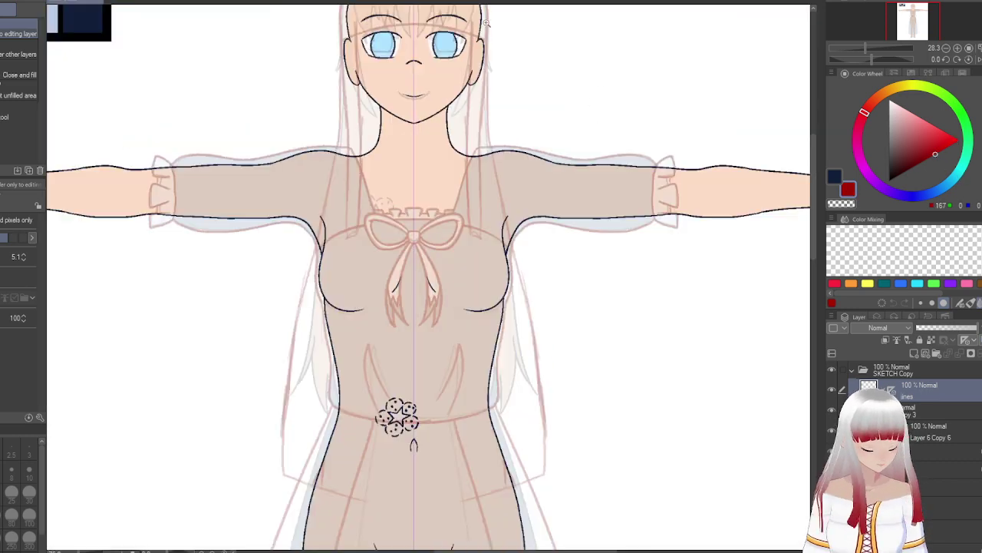
drag(373, 40, 408, 228)
scroll(408, 228, up, 3)
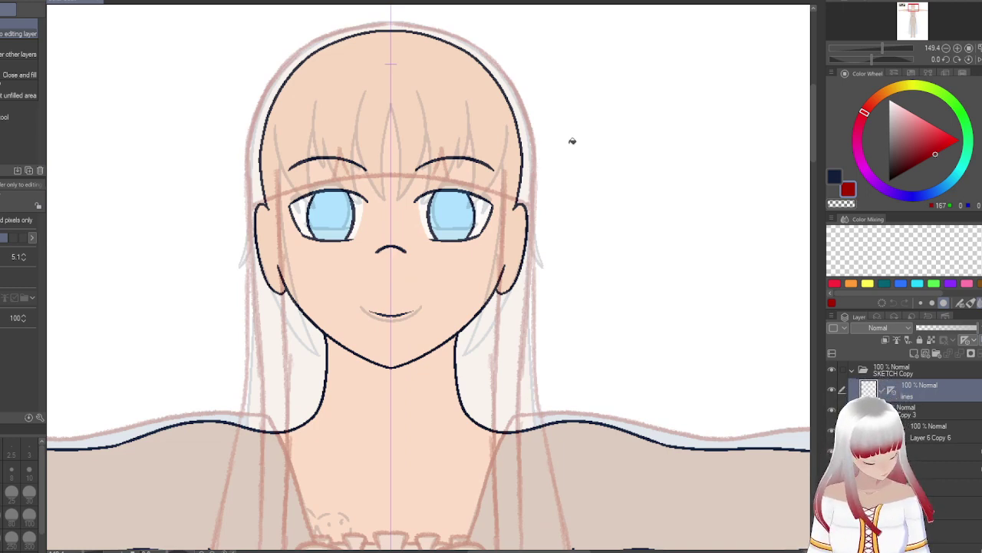
click(916, 371)
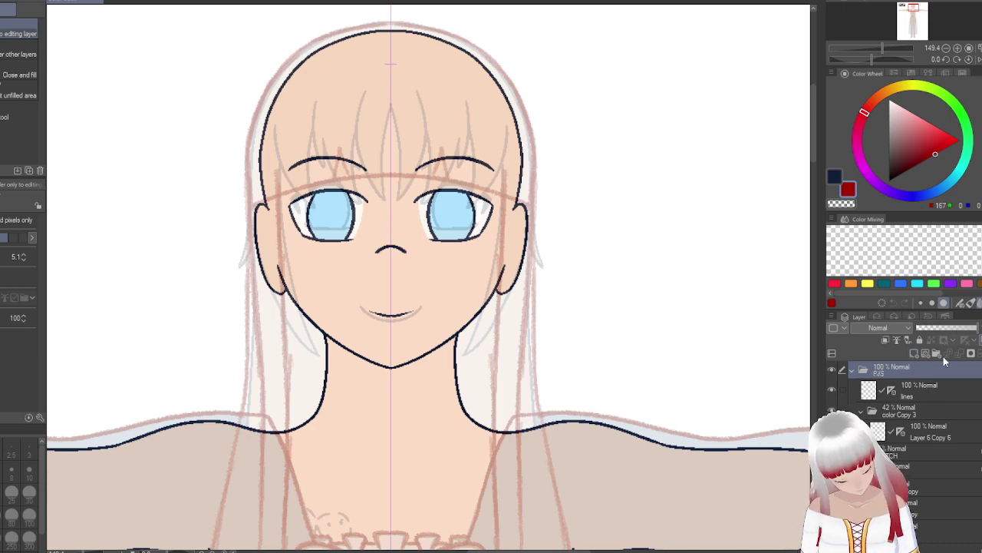
click(938, 353)
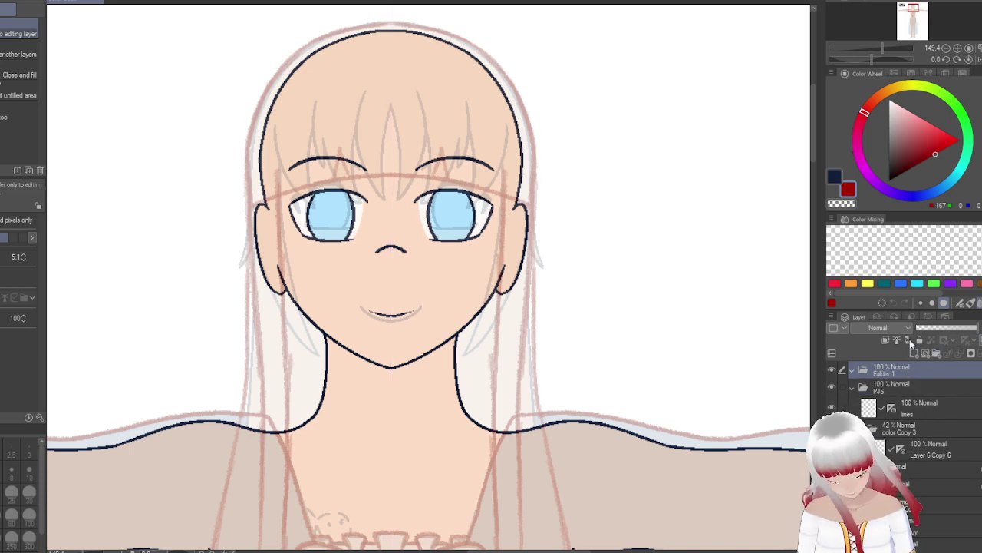
text(Clothes)
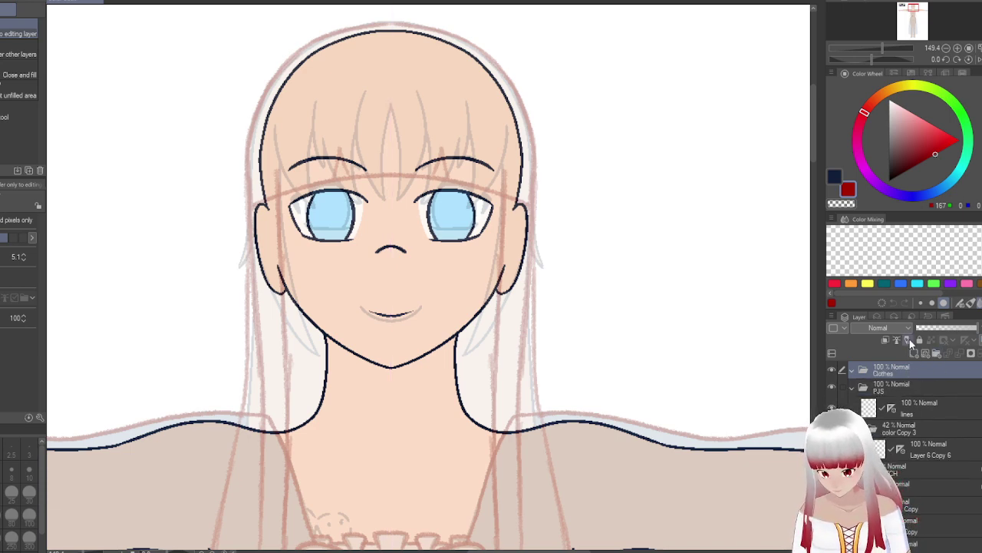
key(Return)
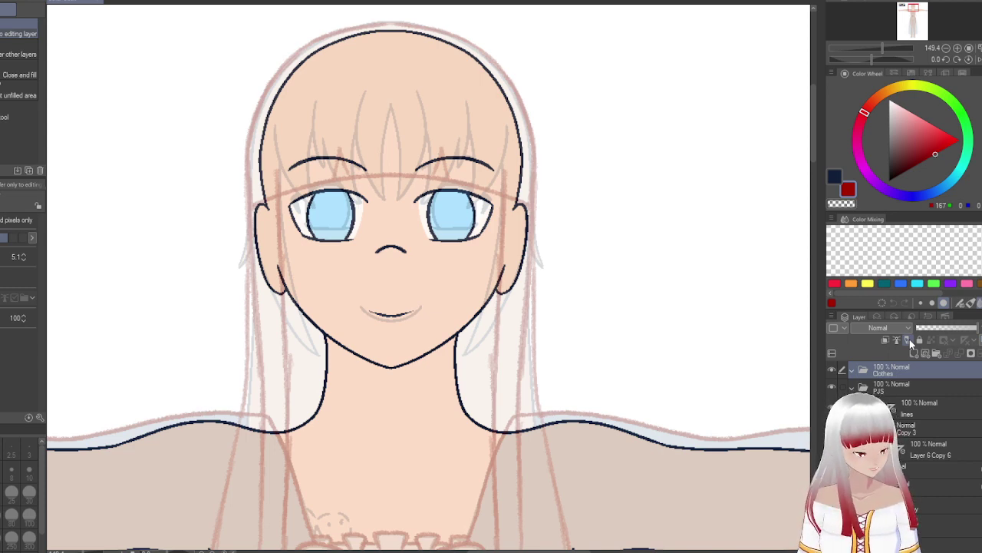
drag(893, 388, 897, 367)
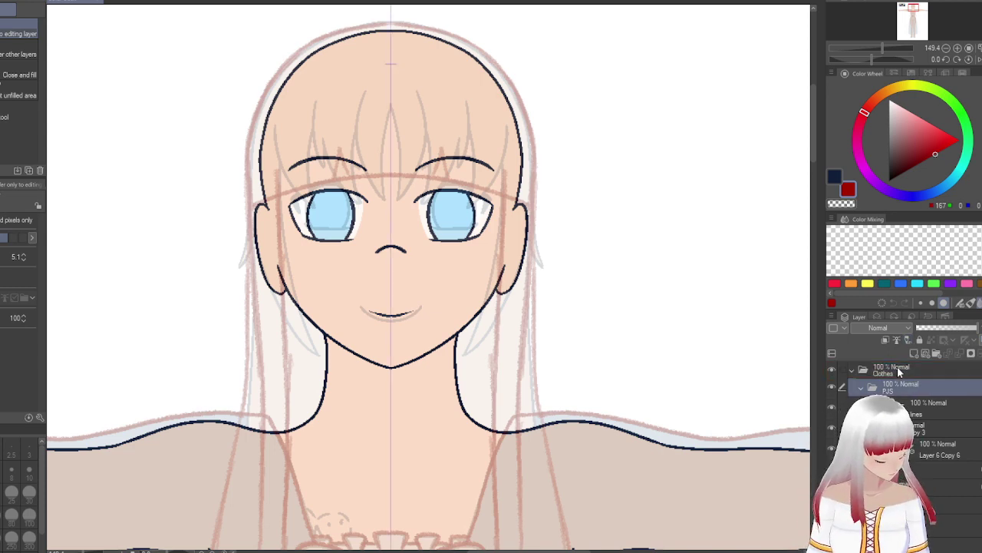
- Create a folder named hair above Clothes and put a duplicate of the PJS folder inside it
click(935, 352)
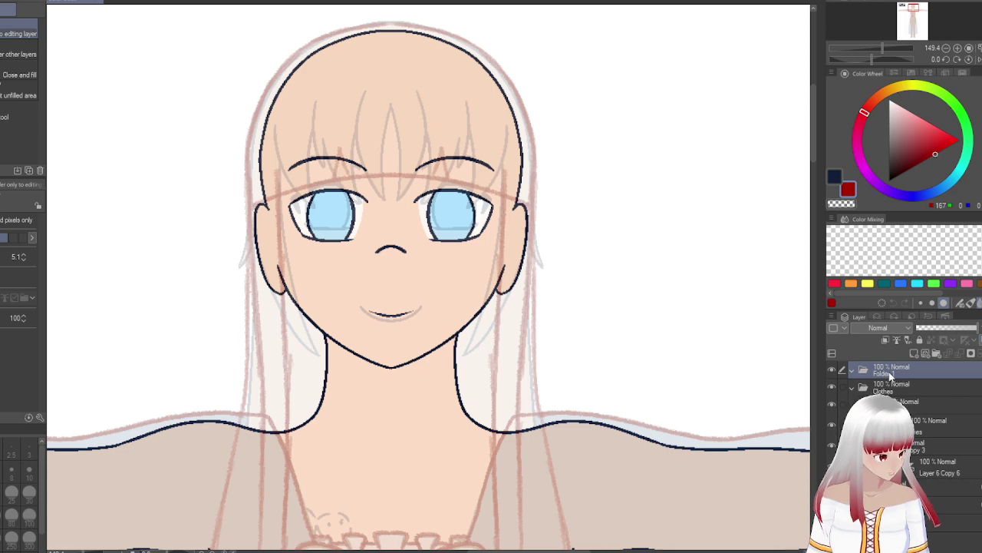
click(921, 405)
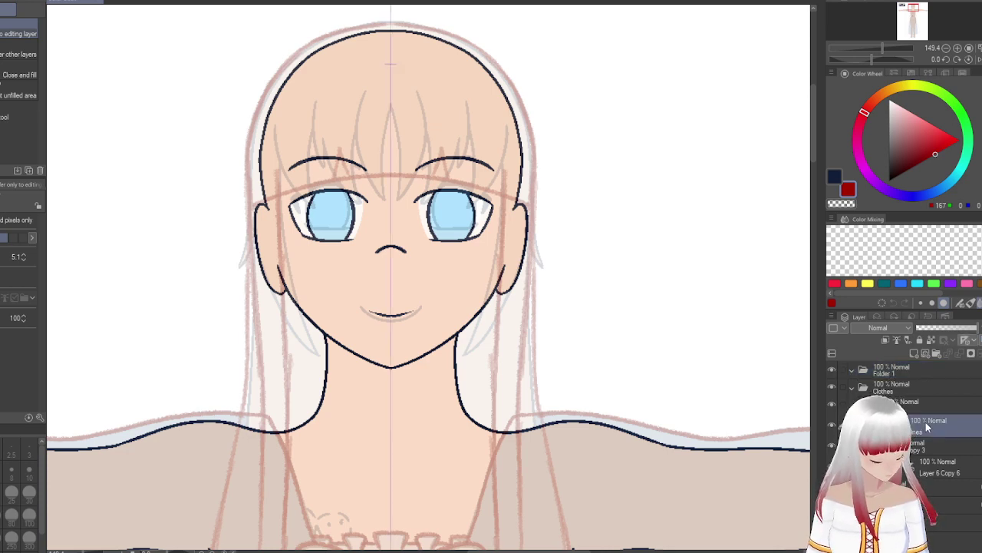
drag(920, 406, 905, 369)
click(898, 375)
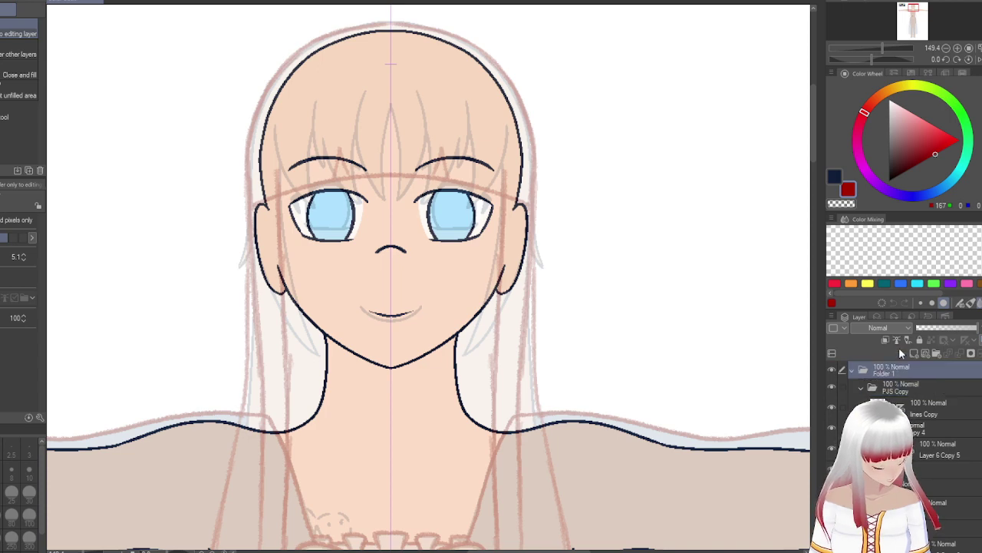
text(hair)
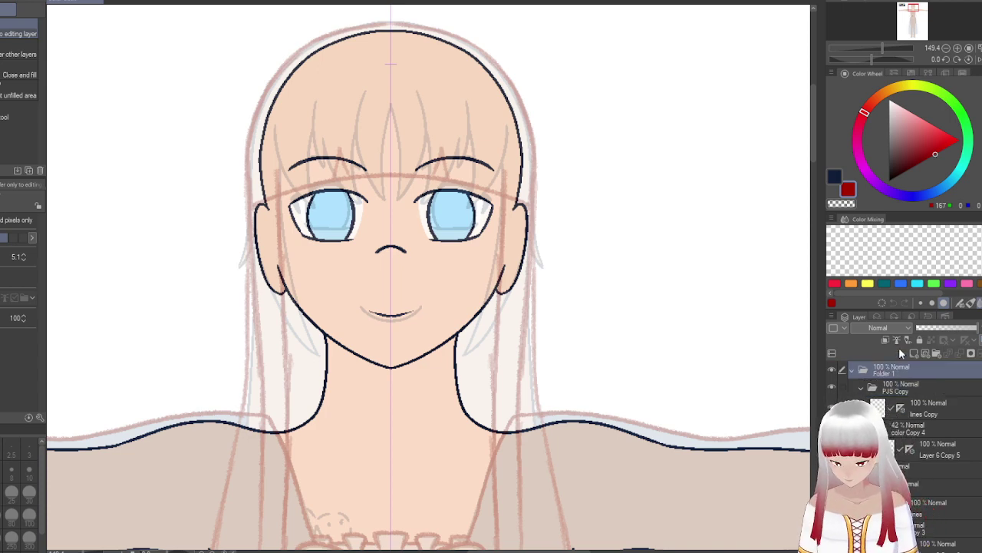
key(Return)
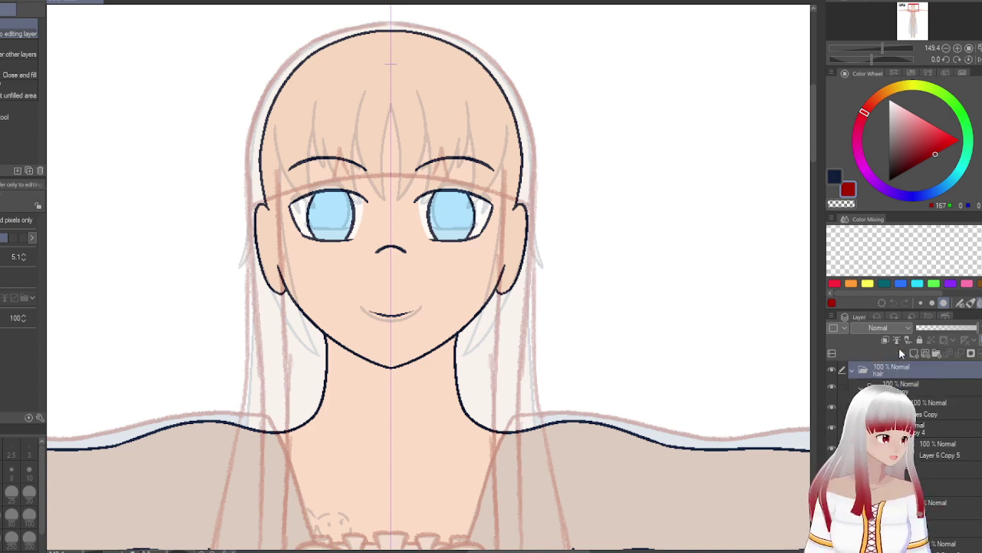
- Rename the PJS Copy folder as a Hair folder and collapse the hair folder around it
click(910, 389)
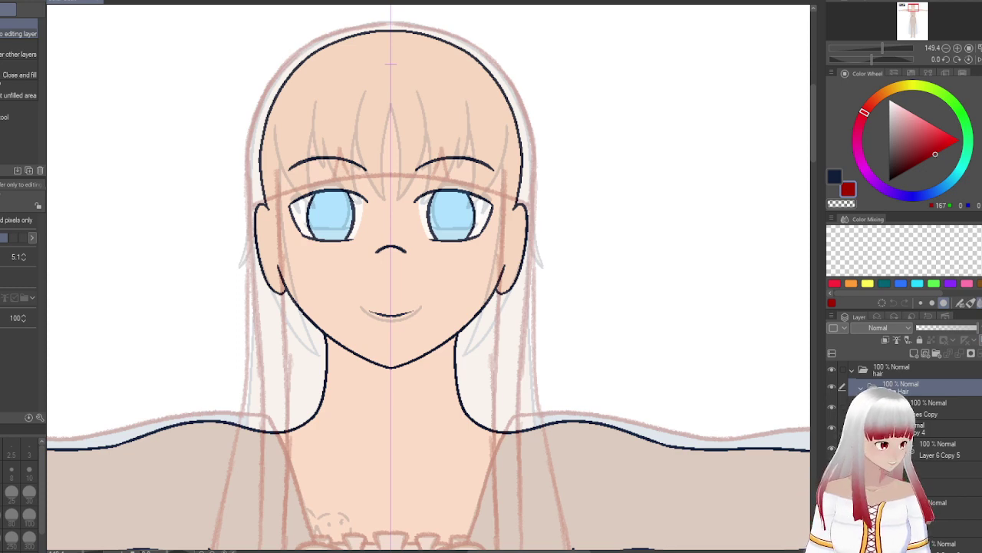
click(851, 369)
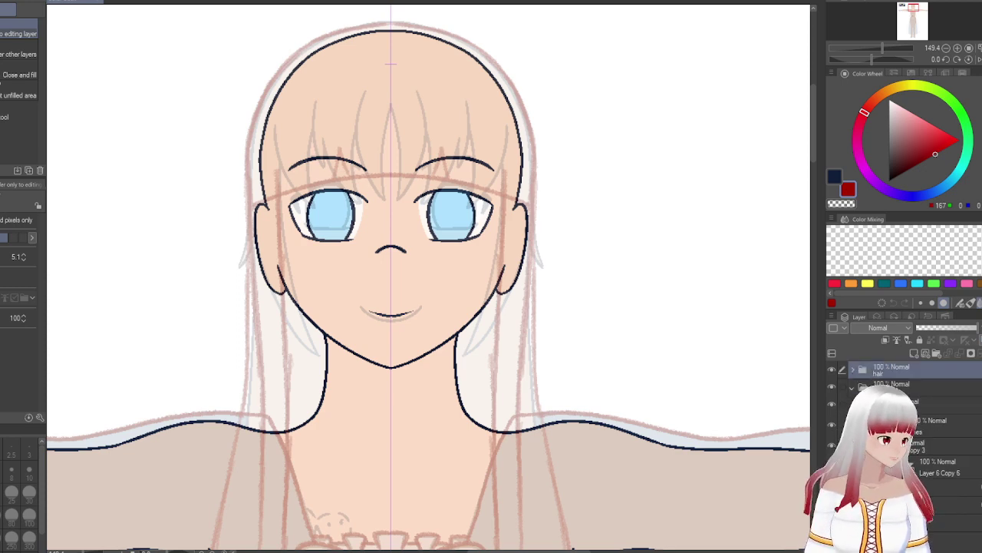
- Ink the centre knot of the chest bow in dark navy with the G-pen on the lines layer of PJS
click(932, 422)
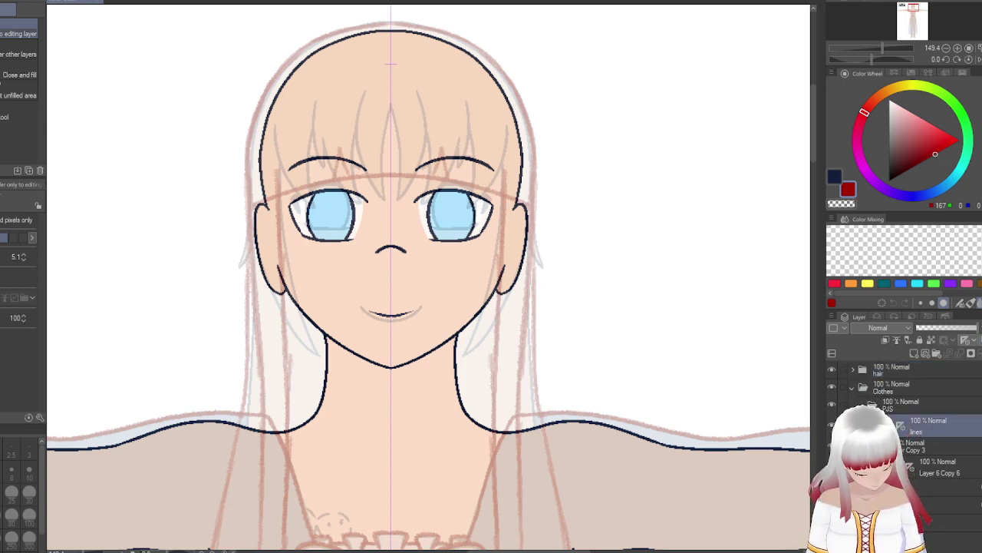
drag(470, 444, 495, 221)
drag(471, 340, 445, 340)
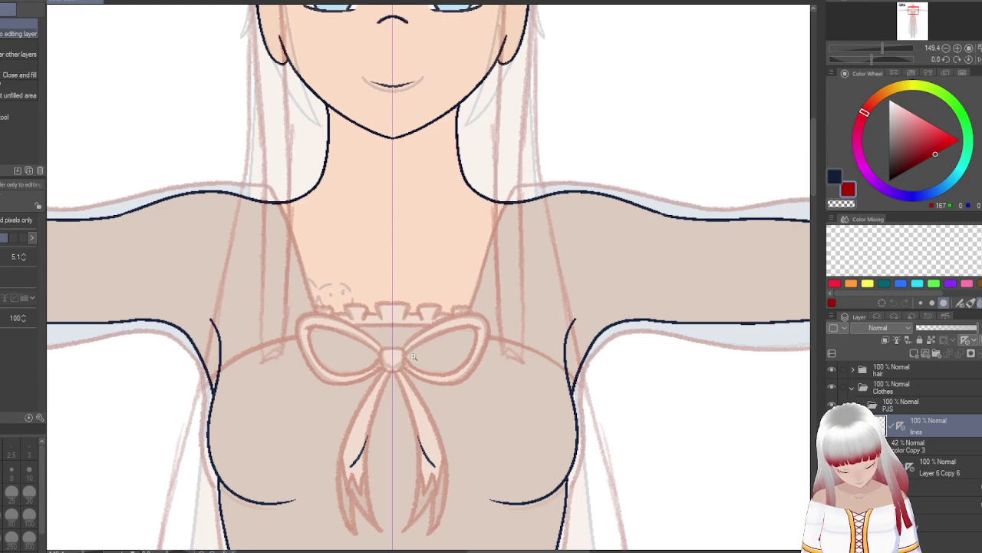
scroll(438, 269, up, 3)
key(p)
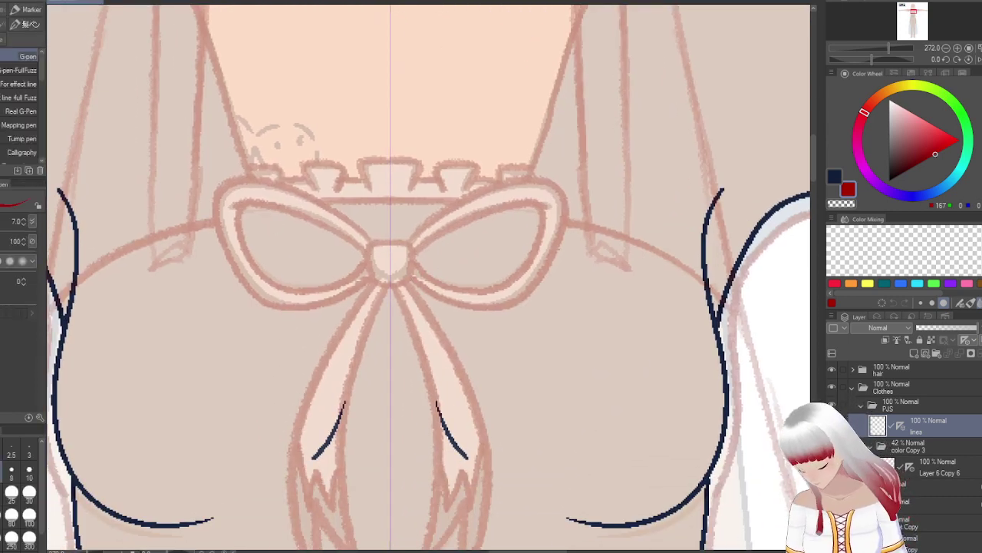
click(836, 176)
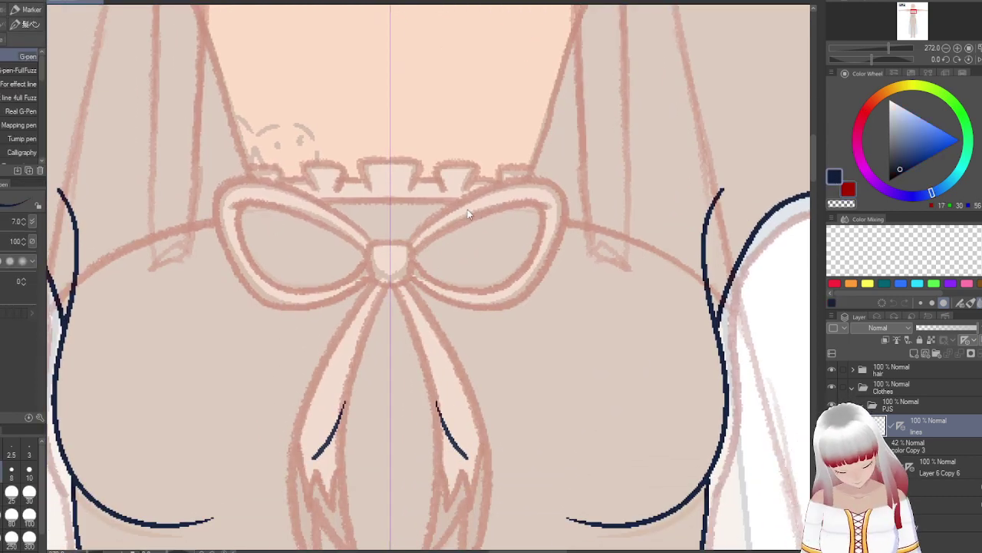
scroll(397, 255, up, 2)
drag(373, 232, 413, 233)
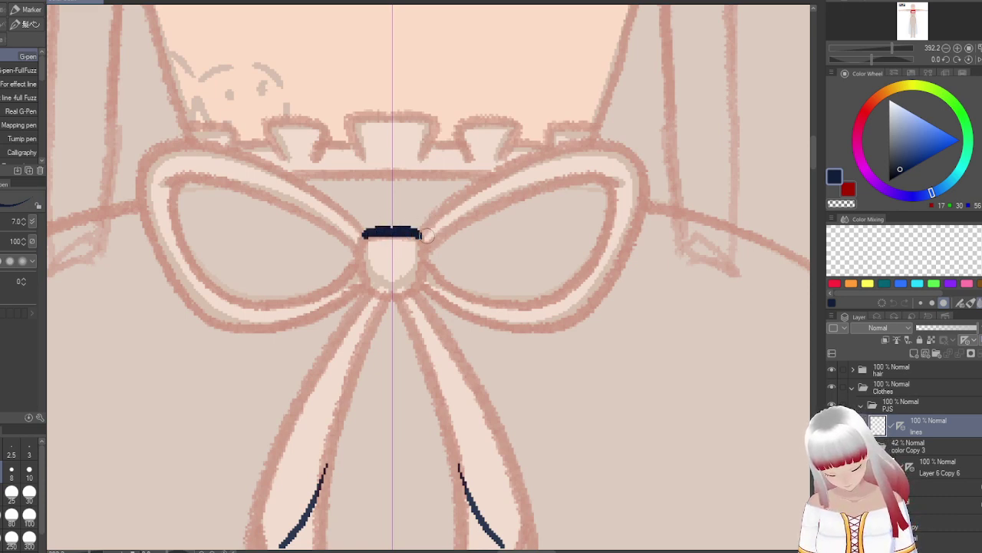
drag(417, 235, 422, 238)
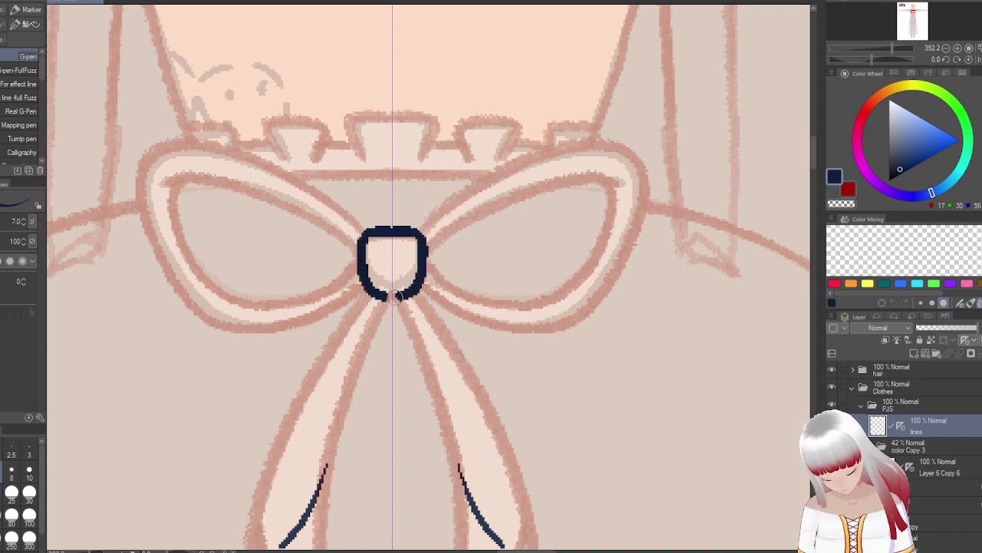
- Ink the outer outlines and inner edges of both bow loops, redoing the upper inner edge
mouse_move(421, 230)
mouse_down()
mouse_move(478, 182)
mouse_move(525, 160)
mouse_move(604, 139)
mouse_move(626, 144)
mouse_move(649, 180)
mouse_move(630, 246)
mouse_move(591, 299)
mouse_move(554, 325)
mouse_move(485, 328)
mouse_move(423, 286)
mouse_move(489, 202)
mouse_move(572, 180)
mouse_move(614, 181)
mouse_up()
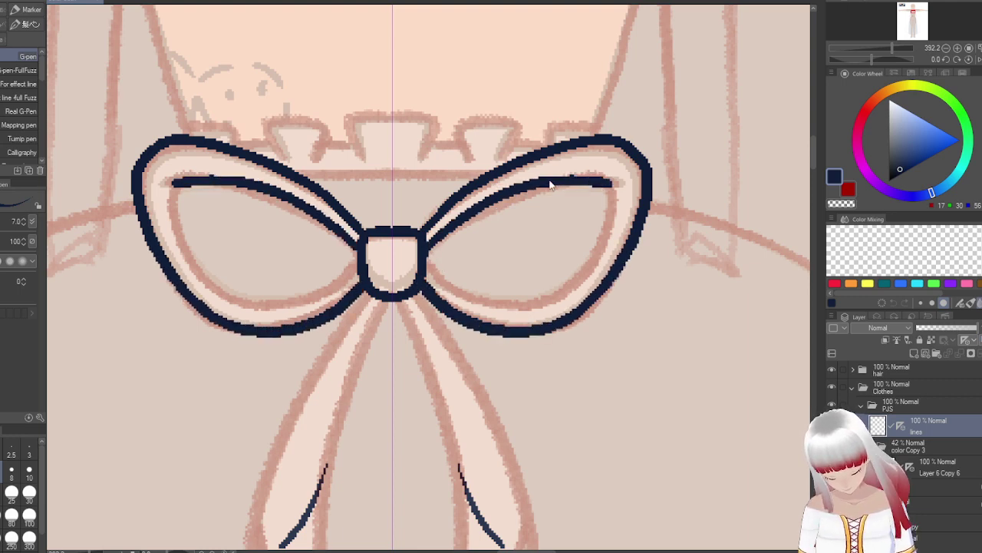
key(ctrl+z)
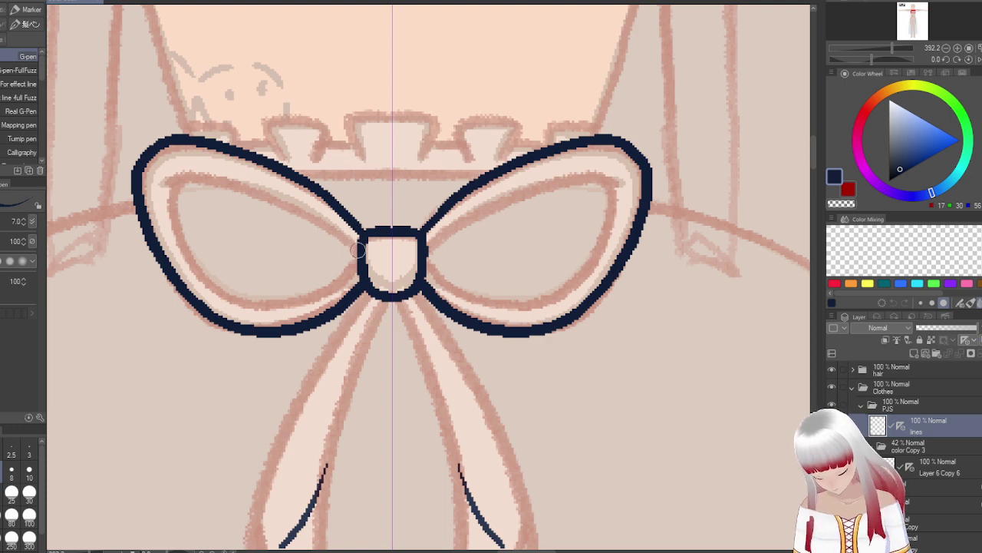
mouse_move(426, 247)
mouse_down()
mouse_move(495, 199)
mouse_move(618, 183)
mouse_move(614, 220)
mouse_move(587, 275)
mouse_move(511, 311)
mouse_move(434, 269)
mouse_move(374, 10)
mouse_up()
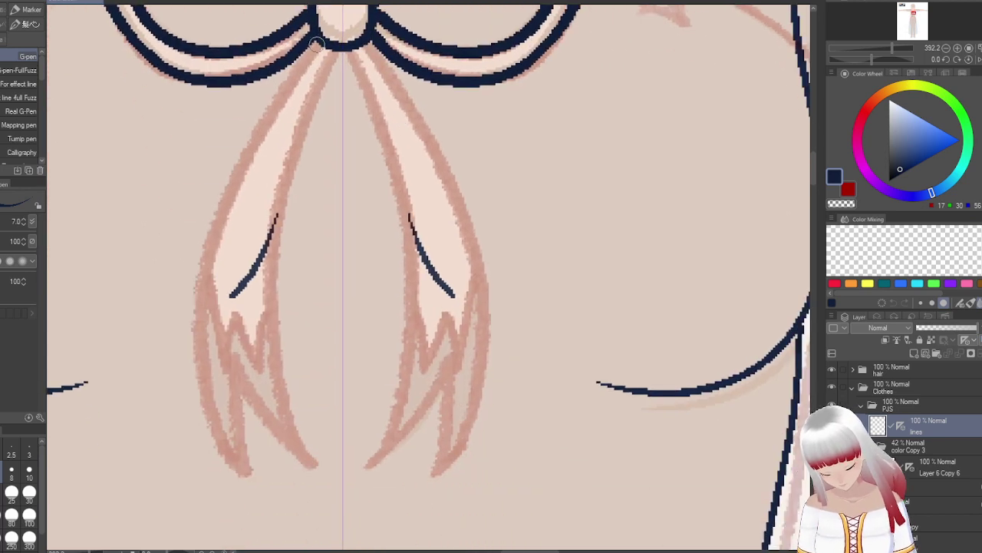
- Ink the outer and inner side edges of both ribbon tails hanging from the bow, down to their pointed ends
drag(309, 55, 196, 296)
drag(203, 408, 252, 484)
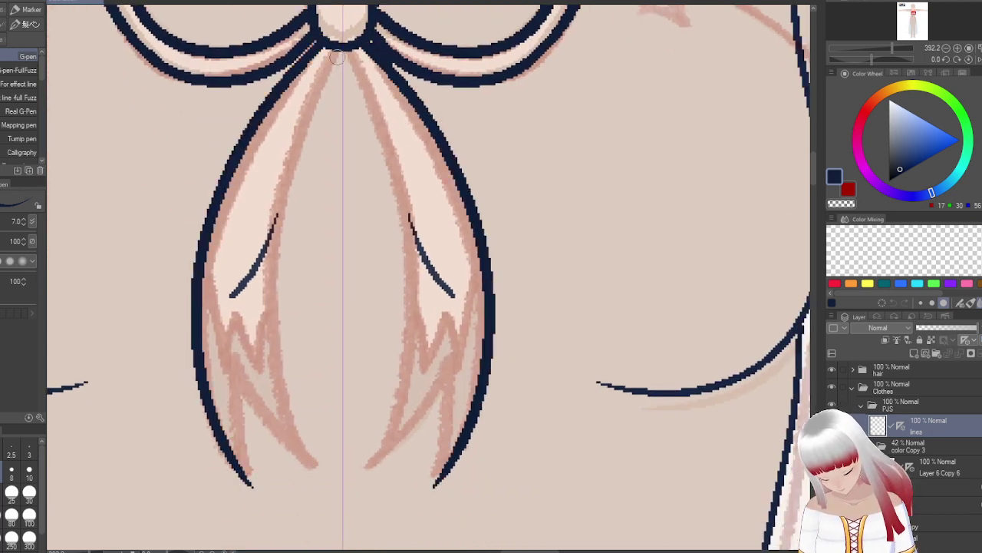
mouse_move(338, 52)
mouse_down()
mouse_move(263, 267)
mouse_move(288, 400)
mouse_move(330, 471)
mouse_up()
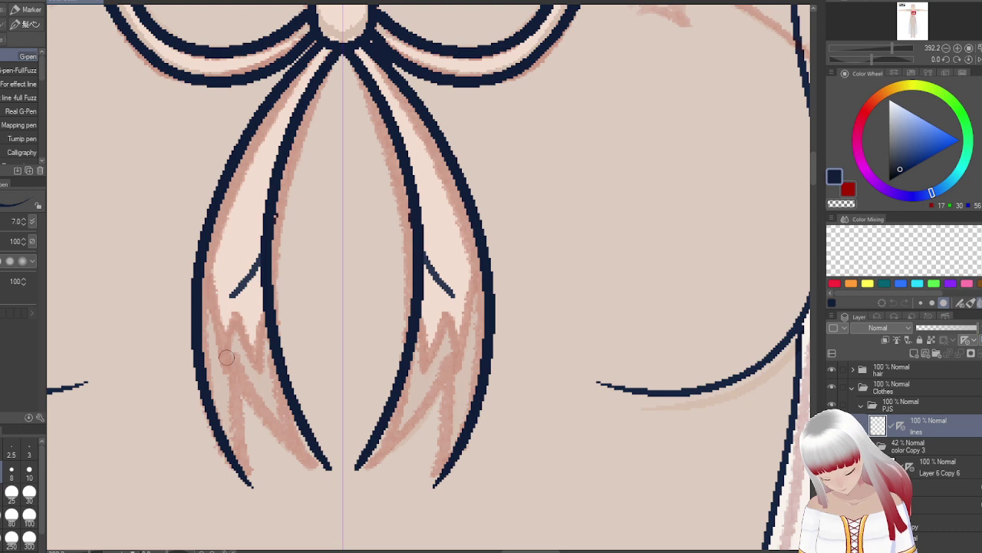
- Ink the zigzag fold and the forked, pointed tips at the lower ends of both bow ribbon tails
mouse_move(198, 289)
mouse_down()
mouse_move(218, 348)
mouse_move(236, 264)
mouse_move(238, 335)
mouse_move(255, 372)
mouse_up()
drag(254, 320, 257, 285)
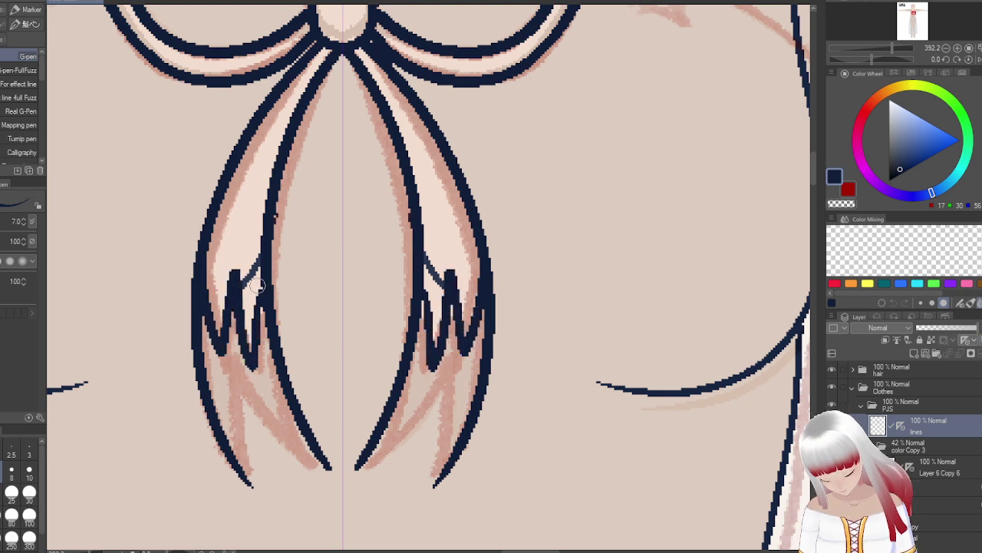
mouse_move(251, 484)
mouse_down()
mouse_move(228, 370)
mouse_move(282, 451)
mouse_up()
key(ctrl+z)
drag(235, 372, 257, 487)
mouse_move(237, 367)
mouse_down()
mouse_move(261, 410)
mouse_move(330, 472)
mouse_up()
- Ink the slanted side edges of the neckline from each shoulder down to the bow loops
scroll(467, 132, up, 5)
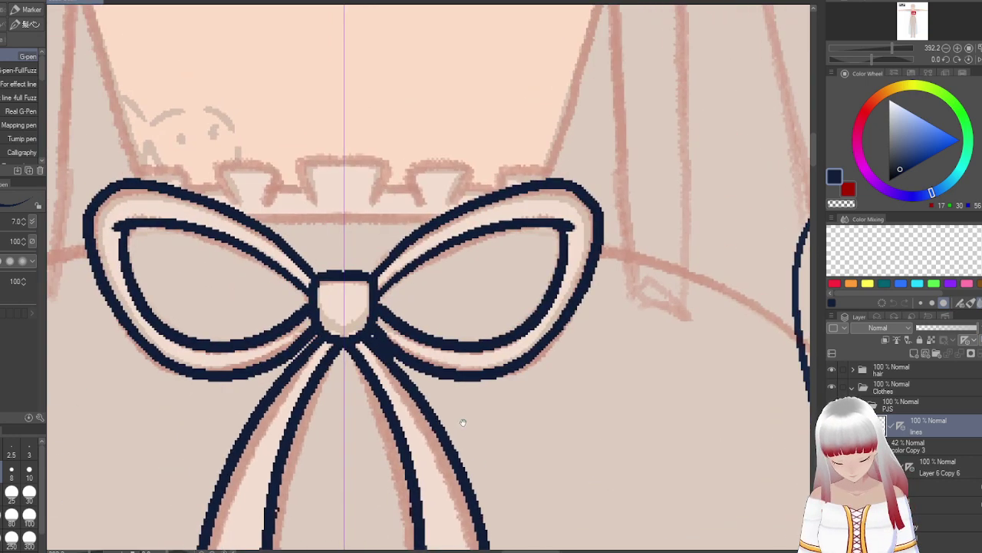
drag(399, 213, 492, 280)
scroll(533, 291, down, 5)
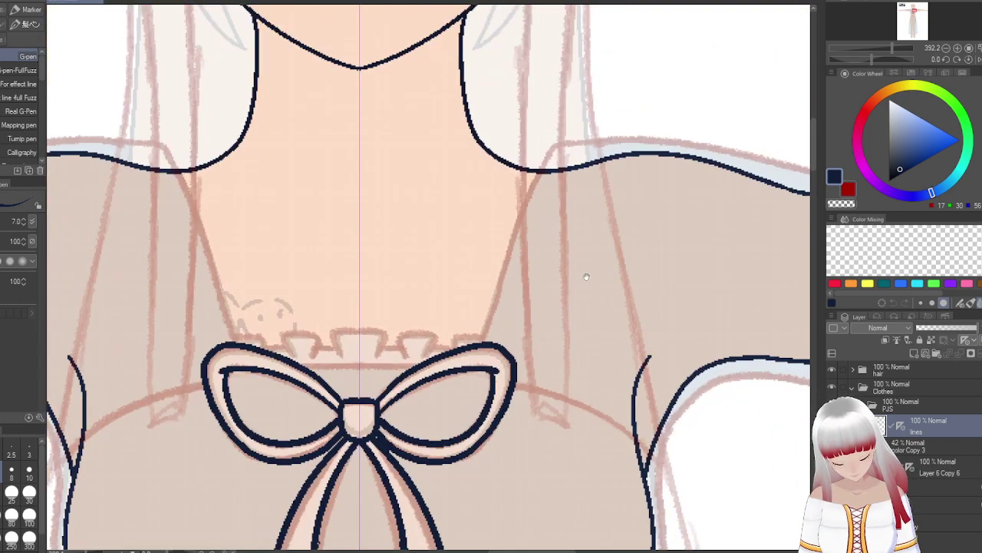
scroll(585, 271, up, 1)
mouse_move(665, 183)
mouse_down()
mouse_move(570, 167)
mouse_move(478, 184)
mouse_up()
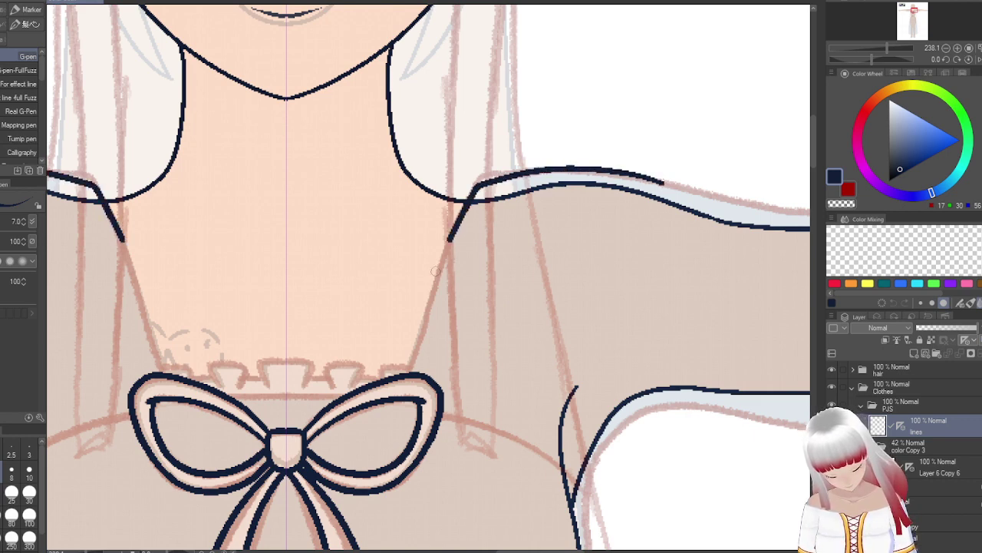
drag(436, 271, 410, 354)
key(ctrl+z)
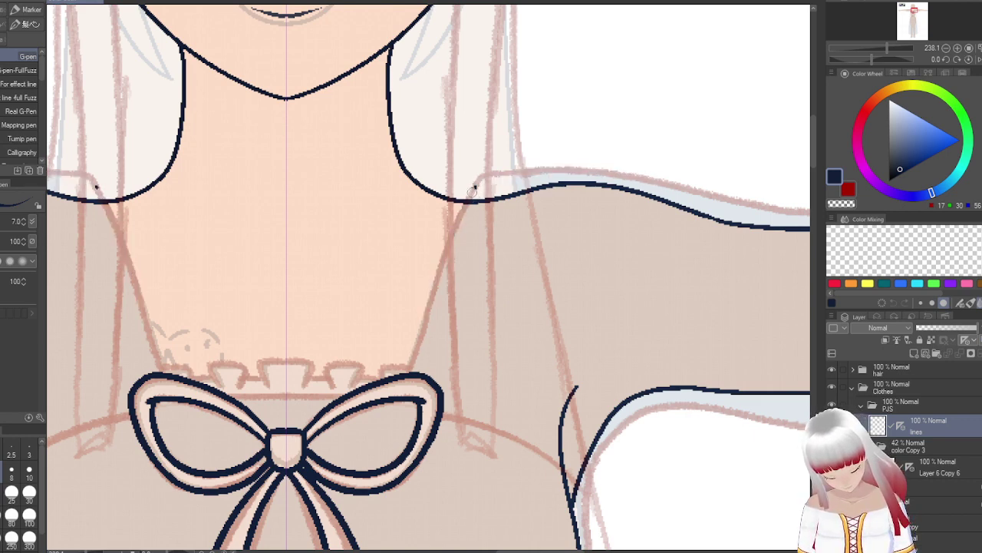
drag(474, 188, 418, 343)
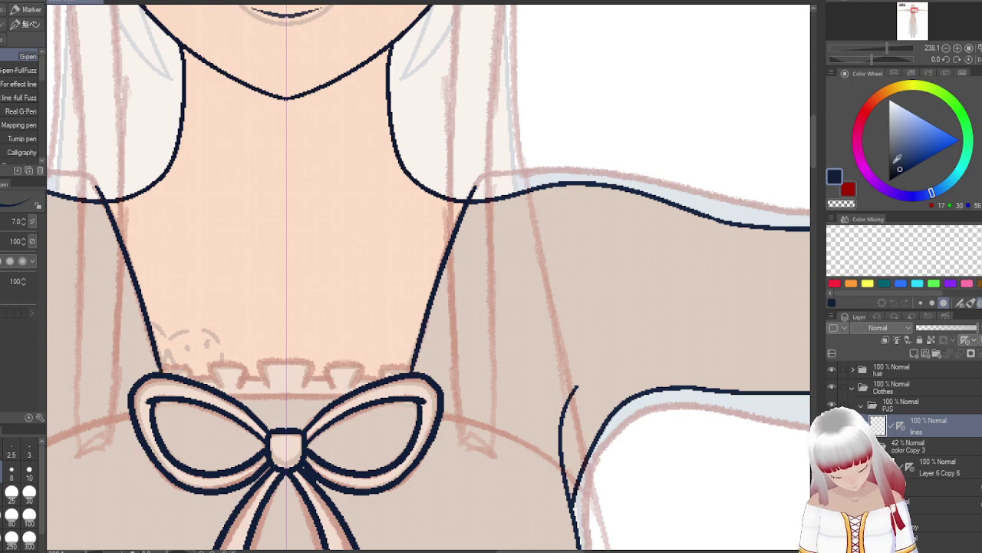
- Ink the upper edges of both sleeves from the shoulders outward and the ruffled cuffs at the wrists
mouse_move(121, 253)
mouse_down()
mouse_move(384, 258)
mouse_move(127, 260)
mouse_move(294, 259)
mouse_up()
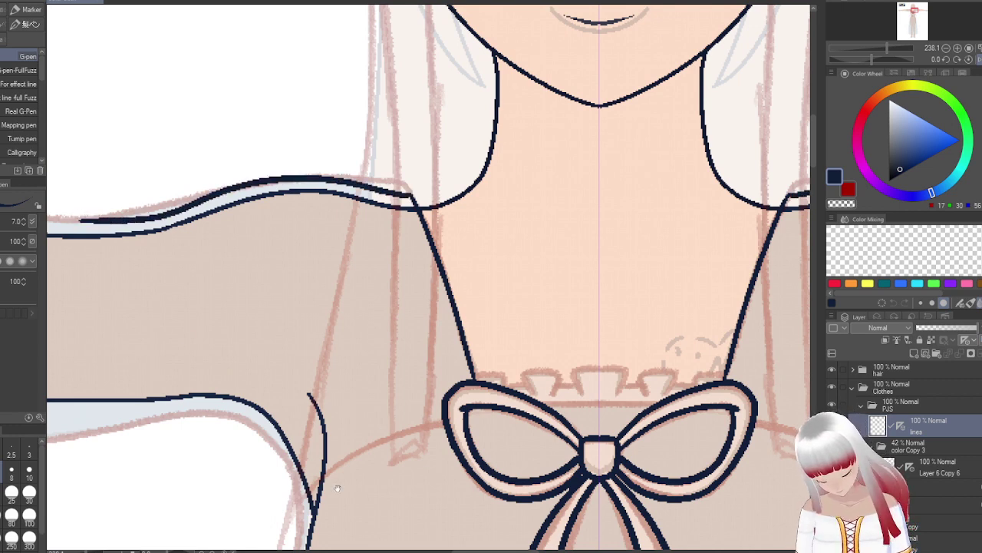
drag(337, 488, 606, 339)
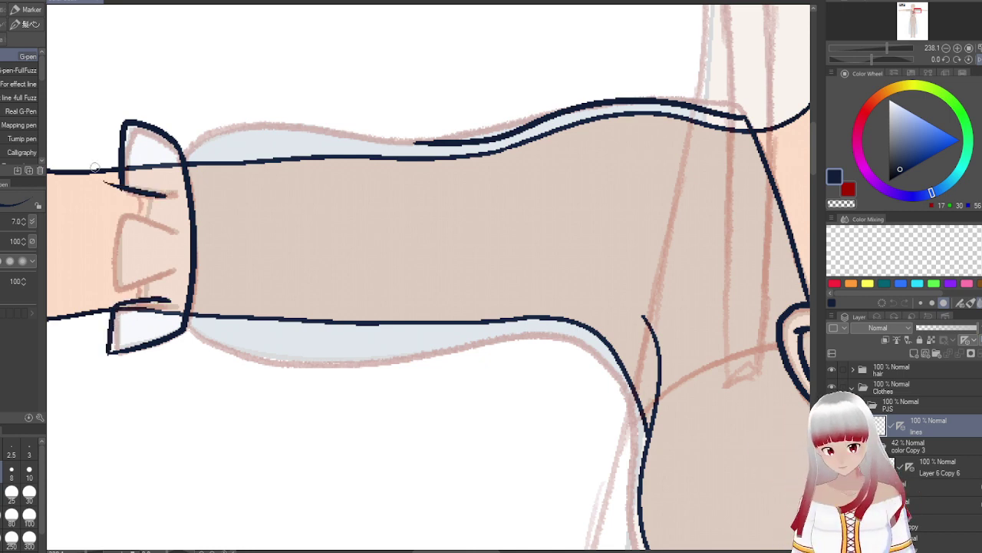
key(ctrl+z)
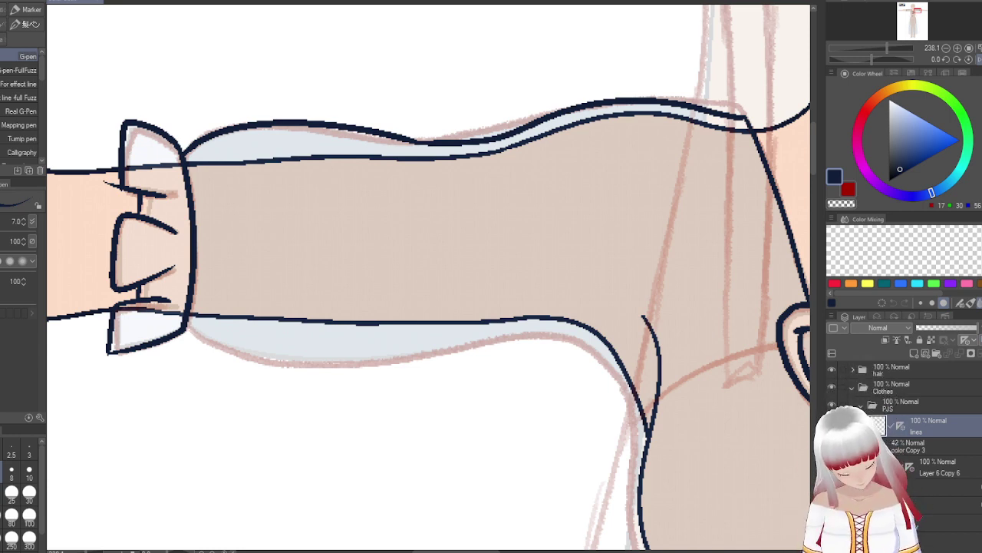
- Ink the sleeves' lower edges from the cuffs through the armpits, down the chest sides and under the bust, redoing the first stroke
drag(735, 366, 654, 332)
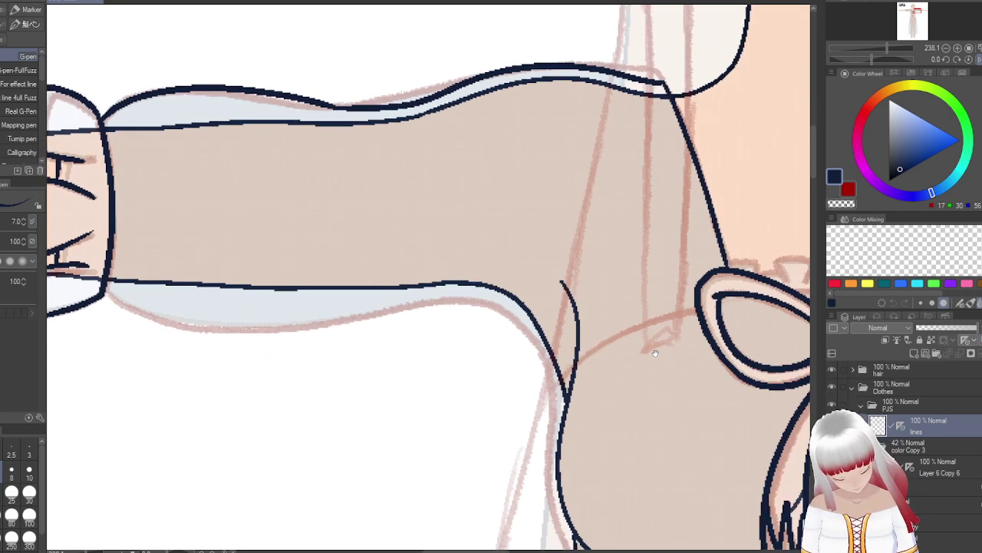
click(979, 59)
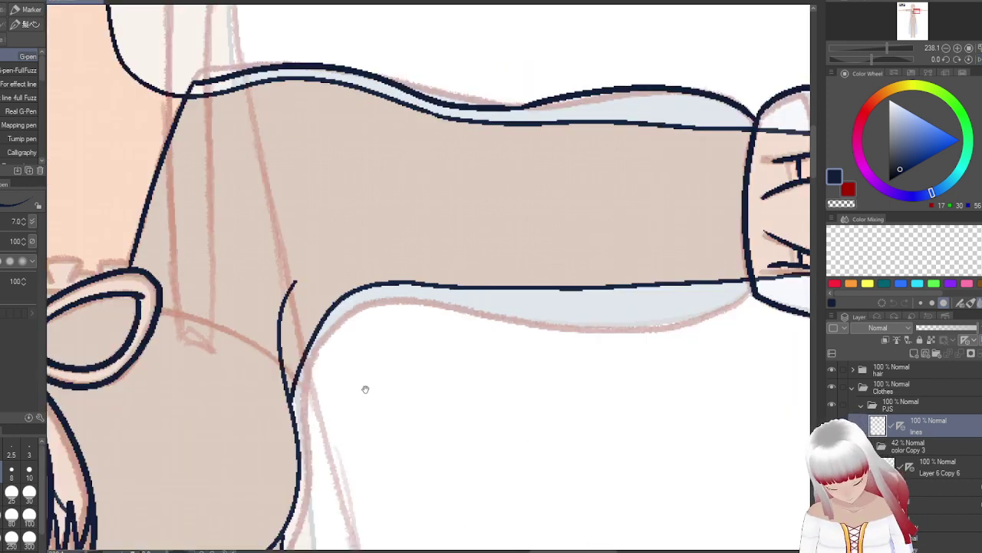
drag(450, 355, 597, 340)
drag(867, 60, 861, 59)
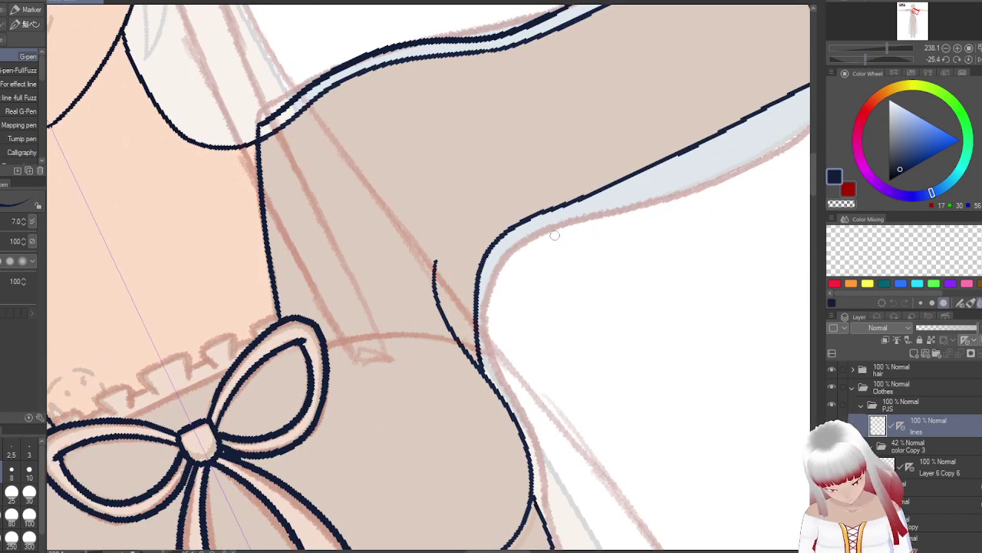
scroll(609, 124, right, 5)
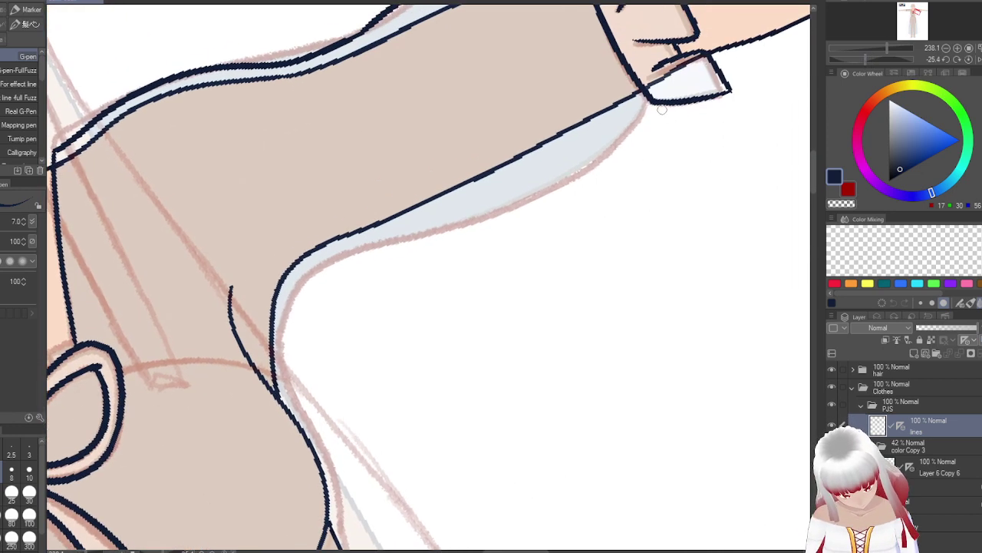
mouse_move(649, 98)
mouse_down()
mouse_move(552, 188)
mouse_move(392, 240)
mouse_move(295, 291)
mouse_move(280, 361)
mouse_move(340, 483)
mouse_move(344, 541)
mouse_up()
drag(425, 448, 442, 140)
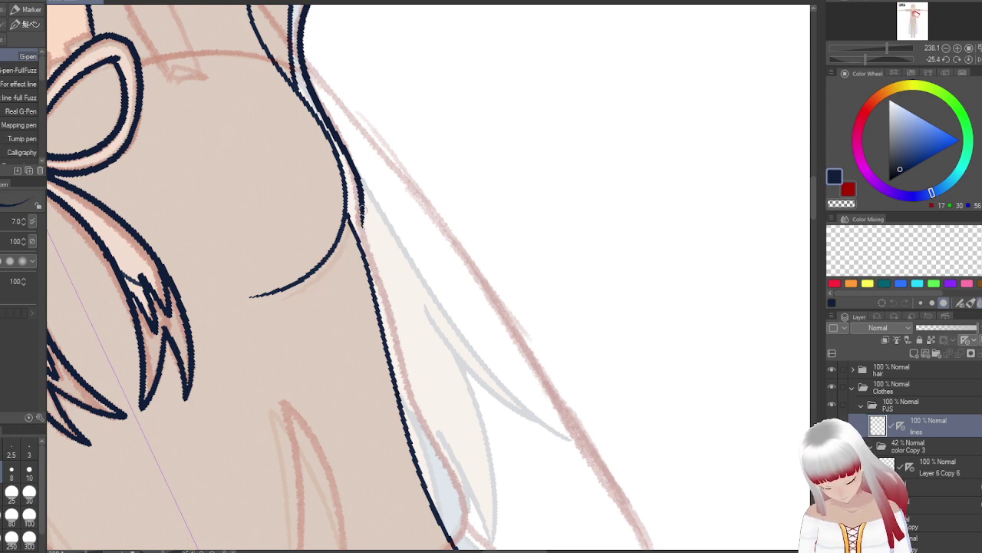
scroll(349, 123, up, 5)
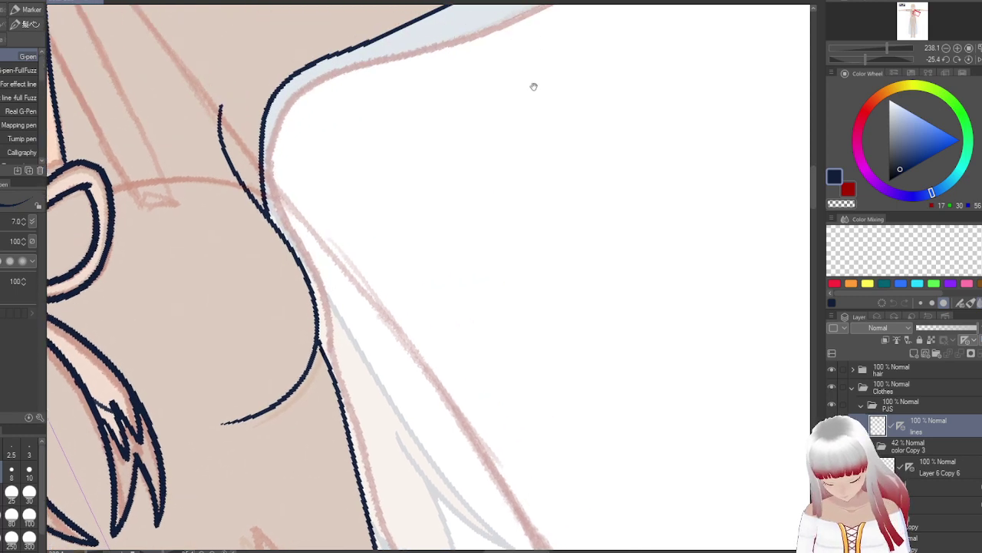
scroll(646, 46, up, 2)
mouse_move(659, 34)
mouse_down()
mouse_move(643, 60)
mouse_move(536, 132)
mouse_move(325, 208)
mouse_move(297, 250)
mouse_move(291, 297)
mouse_move(351, 434)
mouse_move(349, 485)
mouse_move(321, 528)
mouse_up()
drag(345, 482, 248, 548)
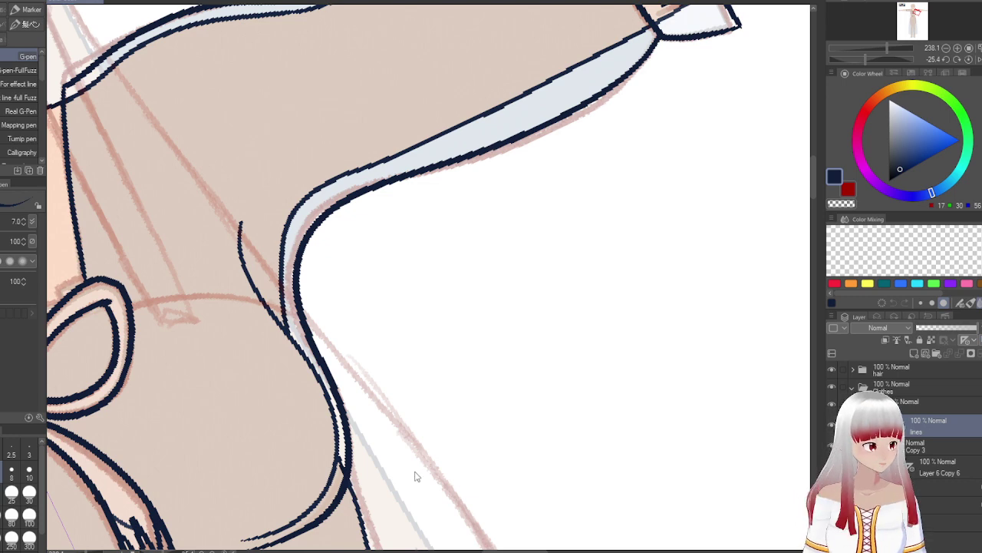
- Erase the dress's outer under-bust line and redraw it as a curve beneath the chest
scroll(476, 322, down, 3)
scroll(502, 278, up, 1)
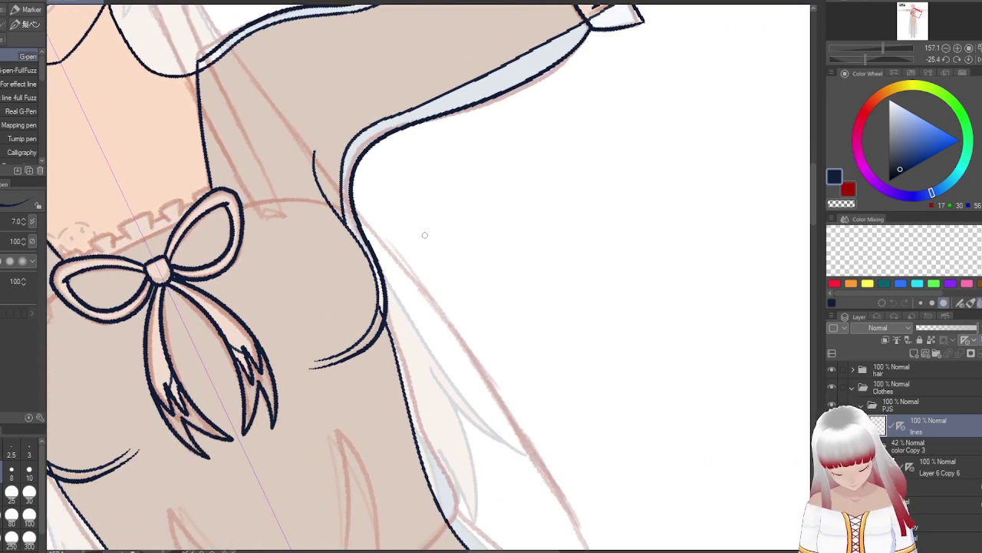
mouse_move(384, 315)
mouse_down()
mouse_move(378, 331)
mouse_move(322, 370)
mouse_up()
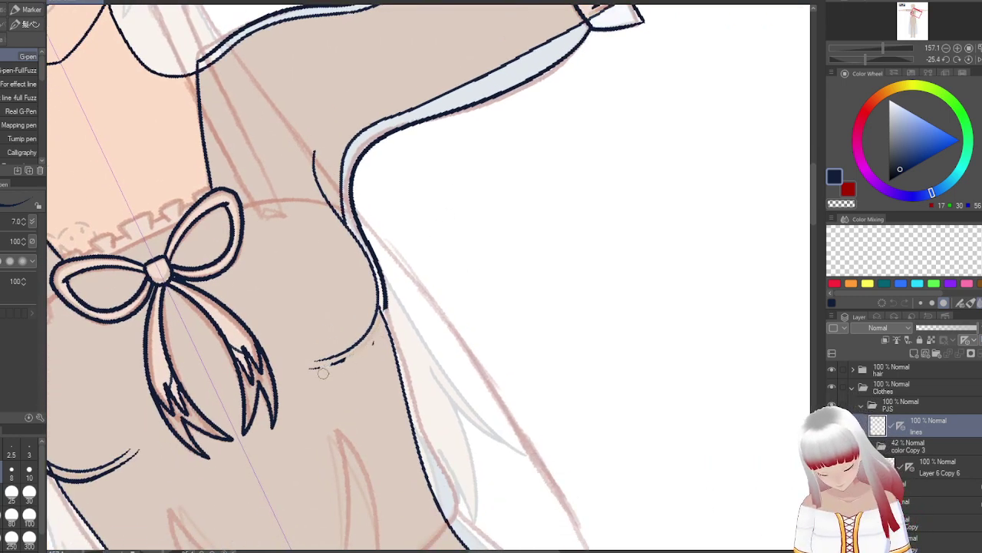
key(c)
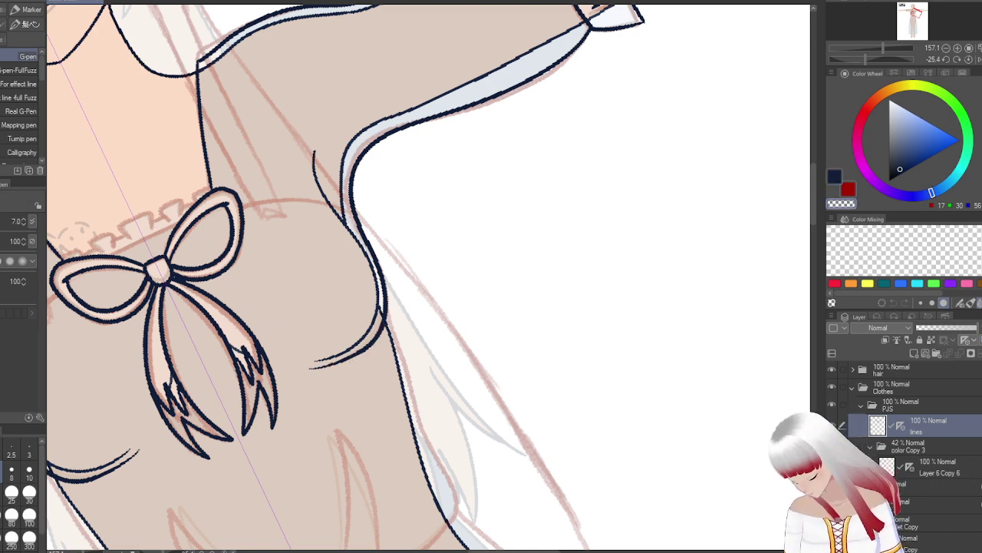
mouse_move(311, 365)
mouse_down()
mouse_move(328, 382)
mouse_move(320, 378)
mouse_move(340, 341)
mouse_move(342, 381)
mouse_move(351, 382)
mouse_move(364, 378)
mouse_move(356, 352)
mouse_up()
drag(390, 305, 395, 307)
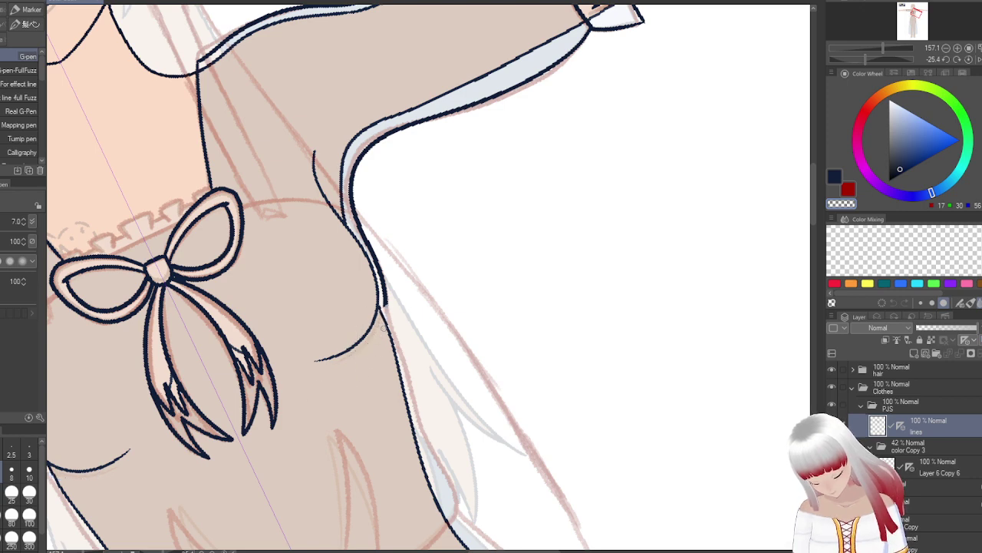
key(c)
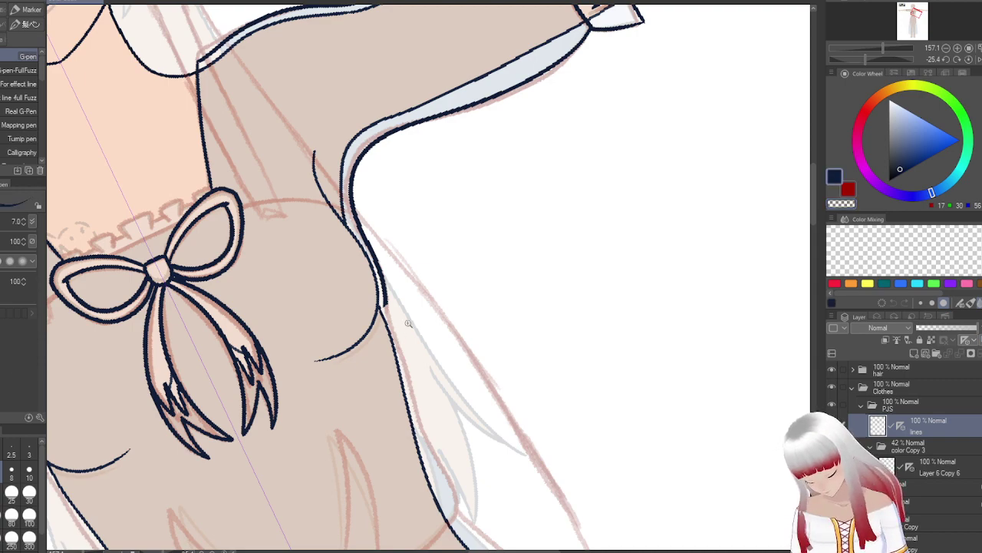
scroll(408, 323, up, 2)
mouse_move(380, 280)
mouse_down()
mouse_move(354, 341)
mouse_move(315, 377)
mouse_move(281, 376)
mouse_up()
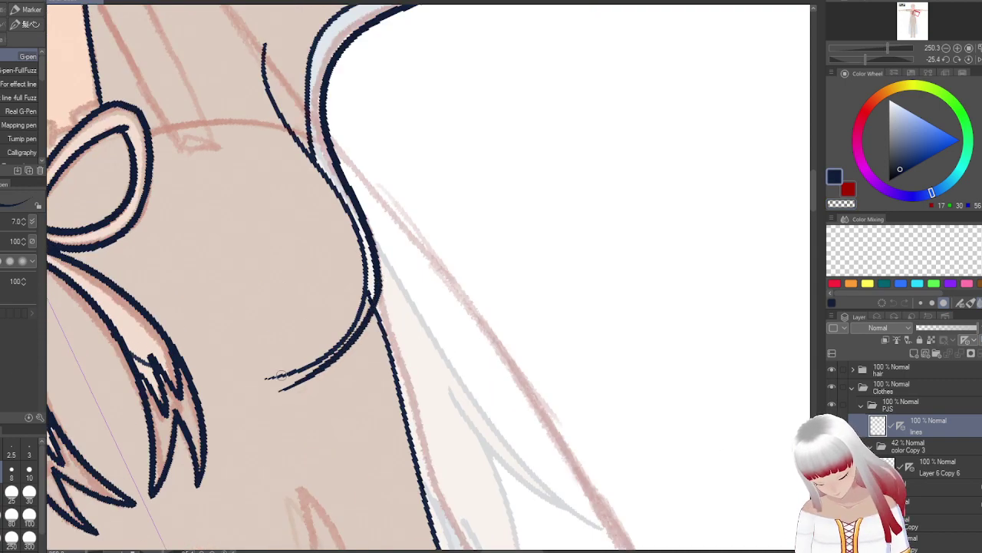
- Ink the frilled neckline trim with its base line above the bow, and the curved chest seam from the bow to each armpit
drag(423, 213, 366, 500)
drag(291, 383, 605, 354)
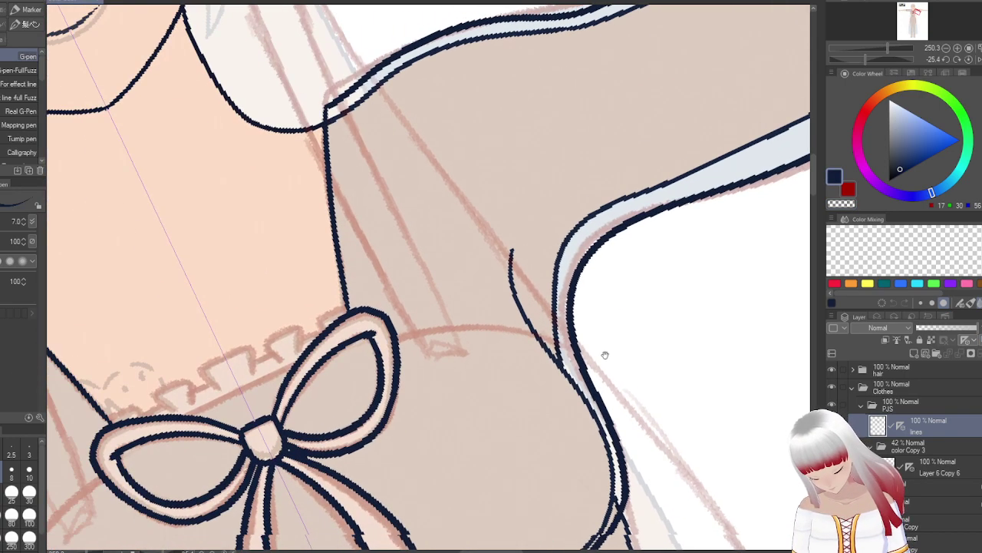
drag(295, 366, 186, 414)
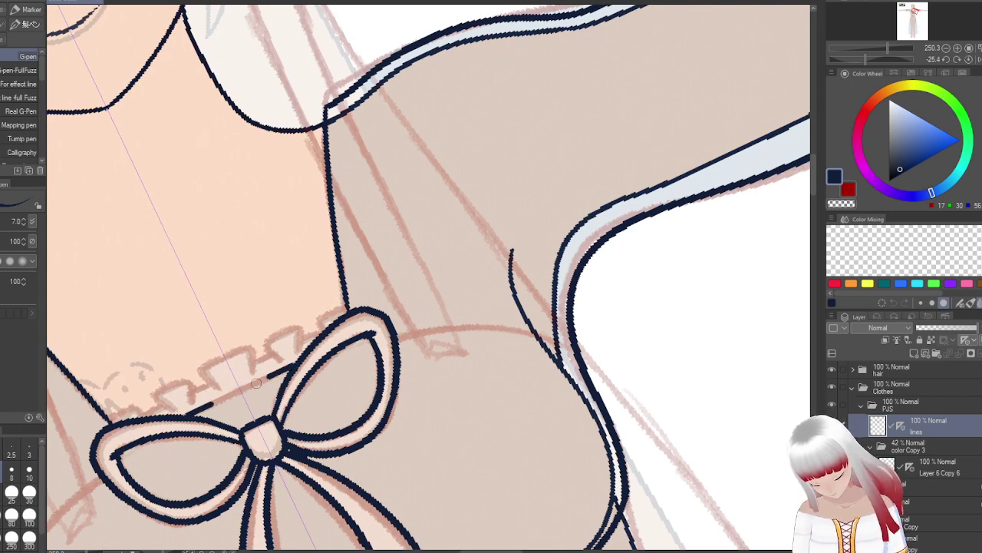
drag(347, 307, 323, 323)
mouse_move(265, 352)
mouse_down()
mouse_move(273, 333)
mouse_move(301, 329)
mouse_move(303, 353)
mouse_up()
mouse_move(254, 373)
mouse_down()
mouse_move(251, 353)
mouse_move(222, 353)
mouse_move(265, 355)
mouse_move(327, 328)
mouse_up()
drag(582, 361, 509, 213)
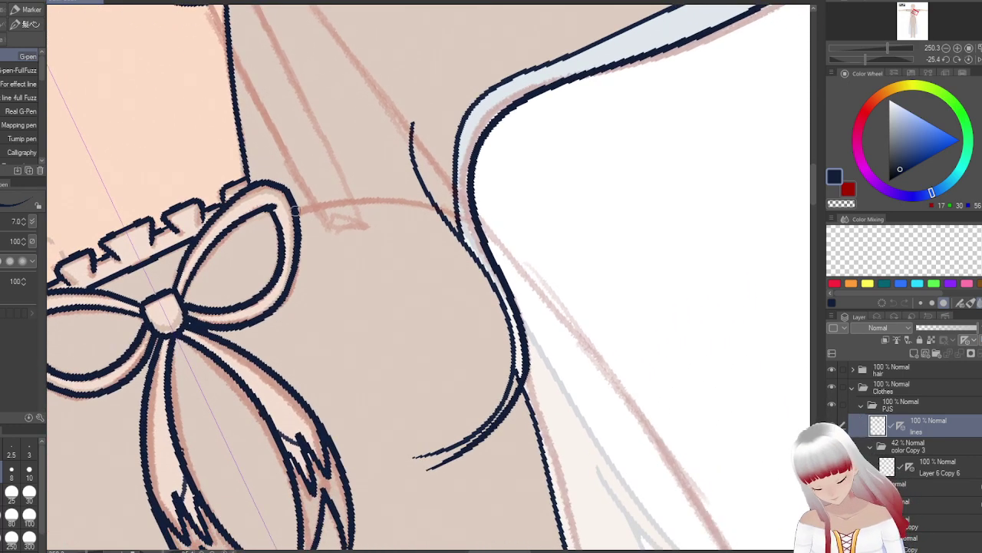
mouse_move(300, 207)
mouse_down()
mouse_move(362, 201)
mouse_move(482, 215)
mouse_up()
- Try inking the pointed fabric folds above the waist on both sides, and undo them
drag(668, 371, 561, 97)
scroll(495, 377, down, 2)
drag(496, 378, 462, 221)
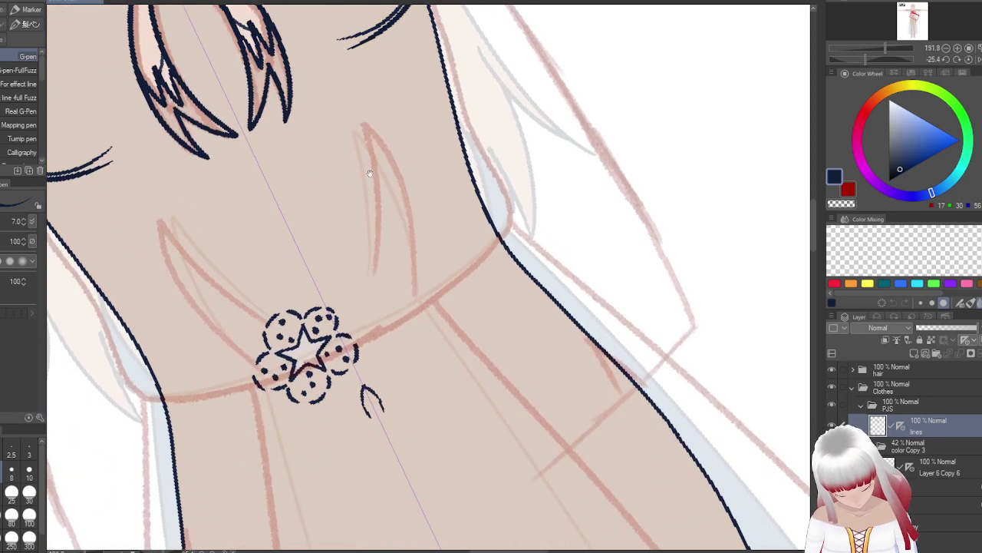
mouse_move(374, 274)
mouse_down()
mouse_move(377, 235)
mouse_move(364, 136)
mouse_move(354, 132)
mouse_move(386, 149)
mouse_move(419, 239)
mouse_move(419, 276)
mouse_up()
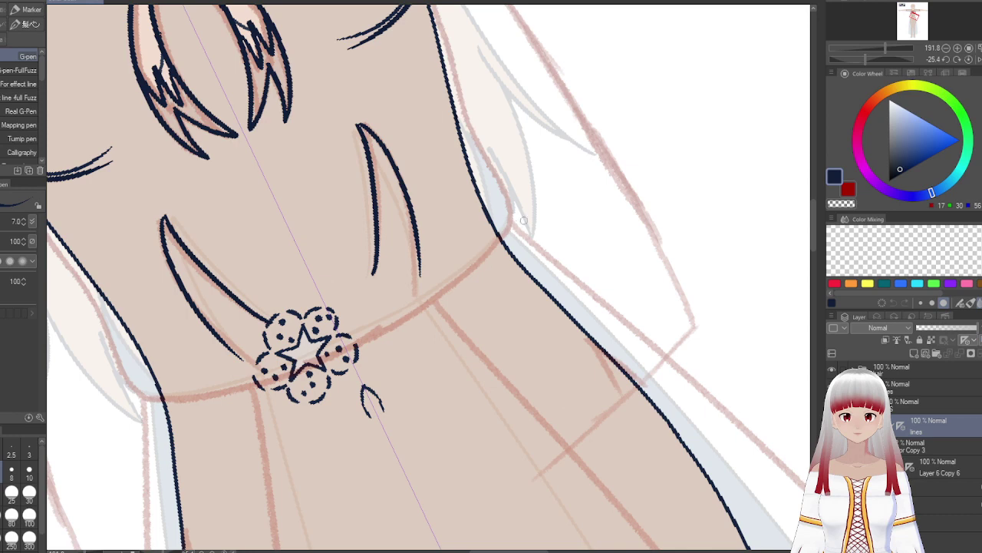
scroll(541, 185, down, 1)
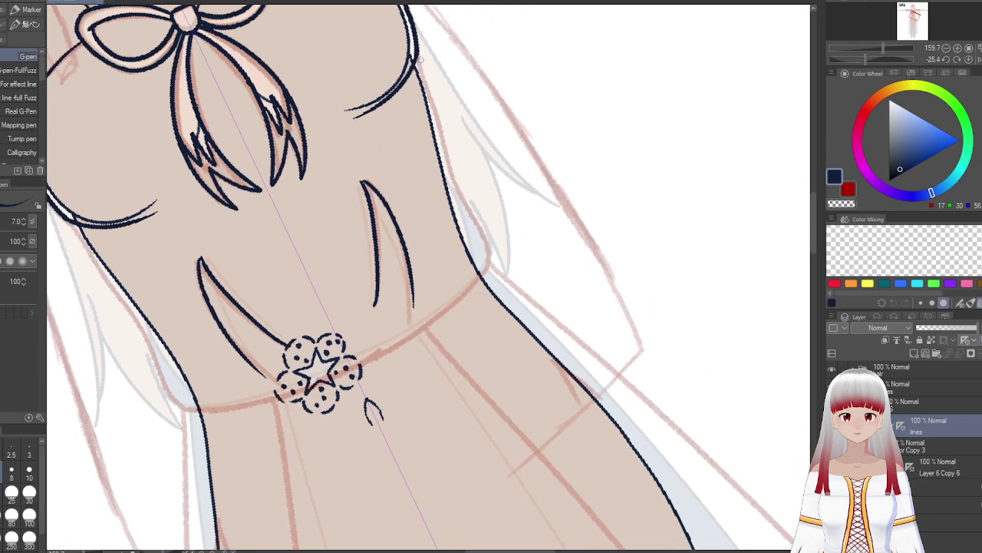
key(ctrl+z)
key(ctrl+z)
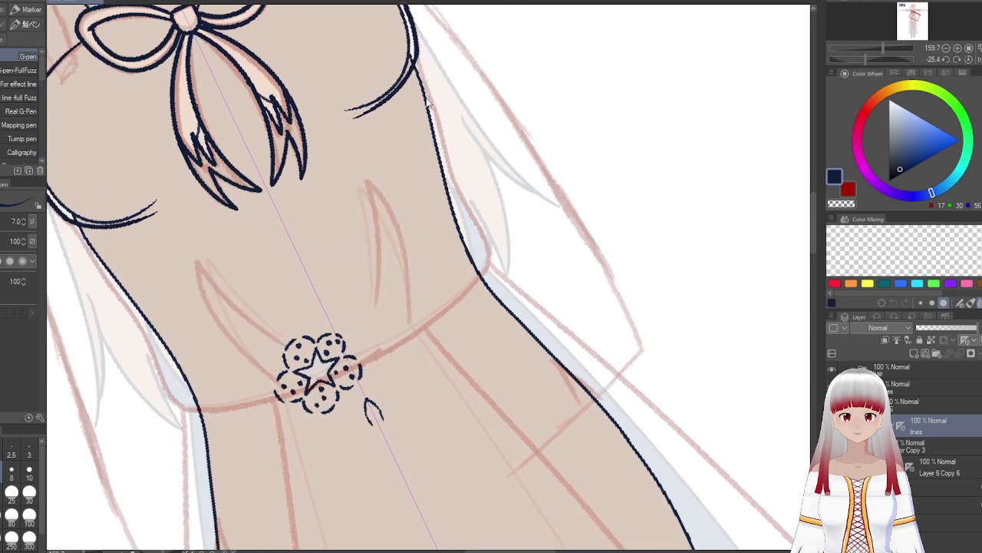
key(ctrl+y)
key(ctrl+z)
- Erase the dress's outer under-bust curves on both sides using the transparent colour at brush size 25
drag(376, 109, 420, 278)
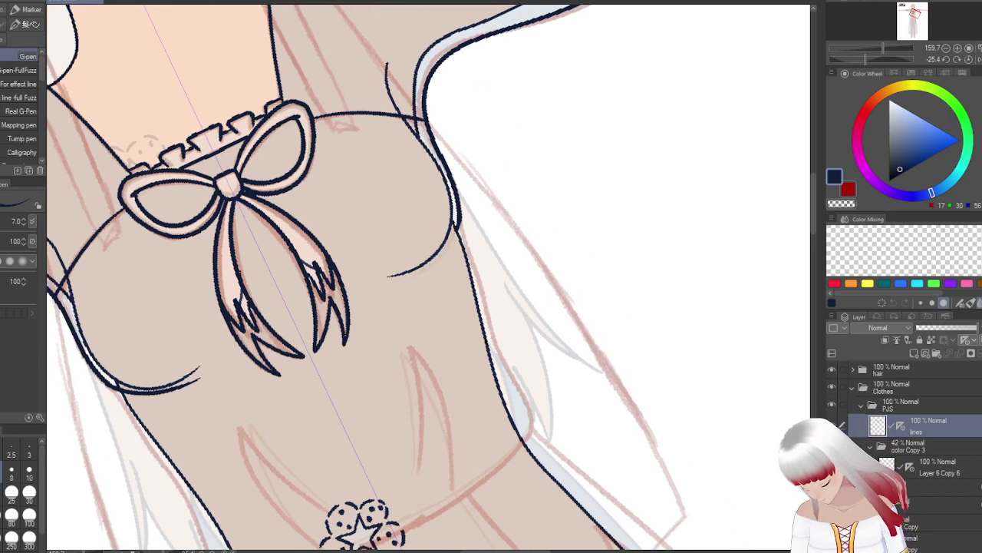
click(841, 204)
click(12, 491)
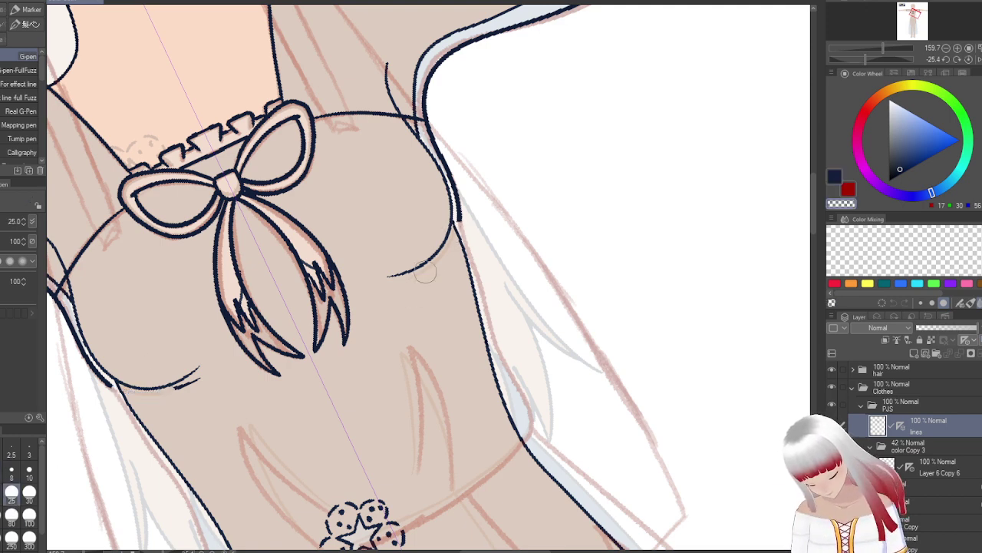
key(c)
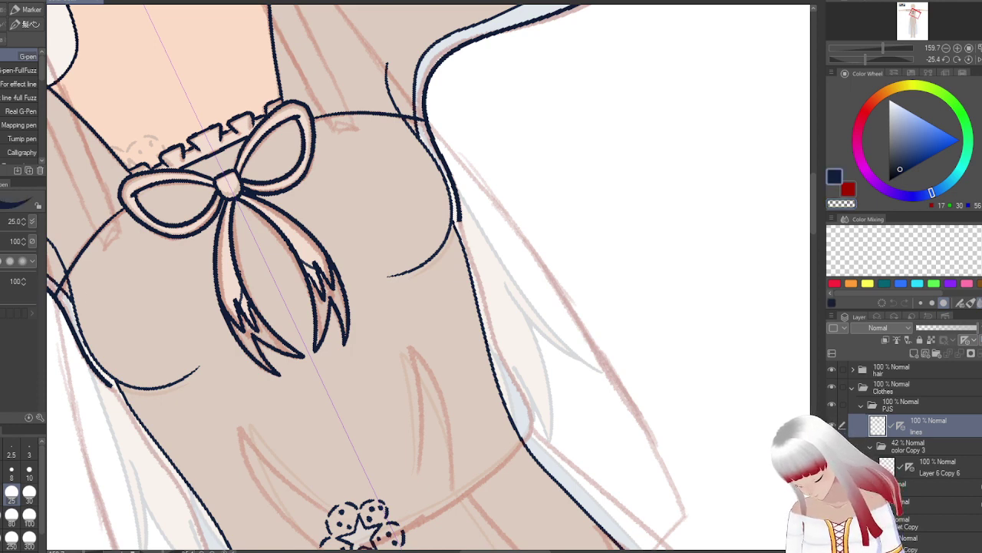
- Set the brush size to 7 and ink the bodice side edges from the bust down into the curved waist seam
key(bracketleft)
key(bracketleft)
key(bracketleft)
key(bracketleft)
key(bracketleft)
key(bracketleft)
key(bracketleft)
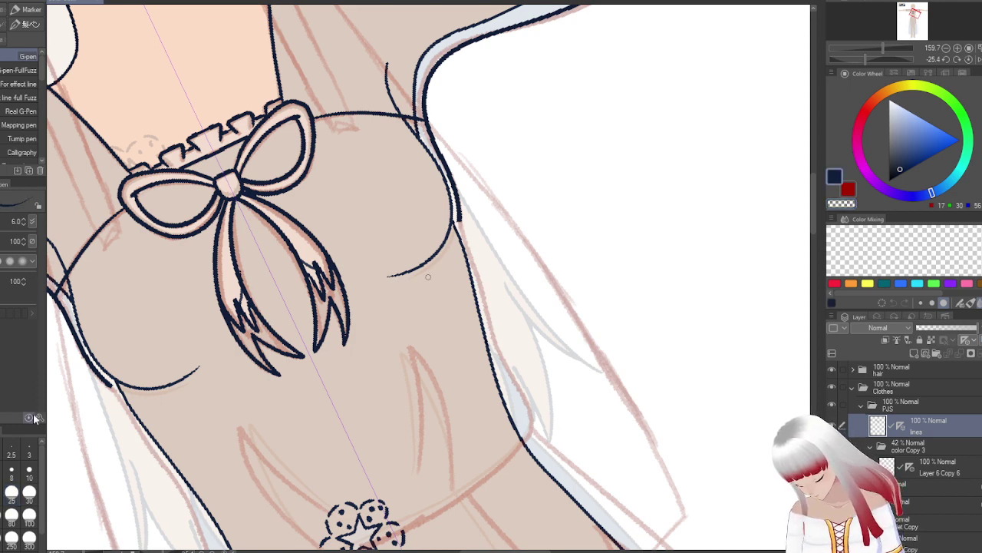
click(969, 60)
key(bracketright)
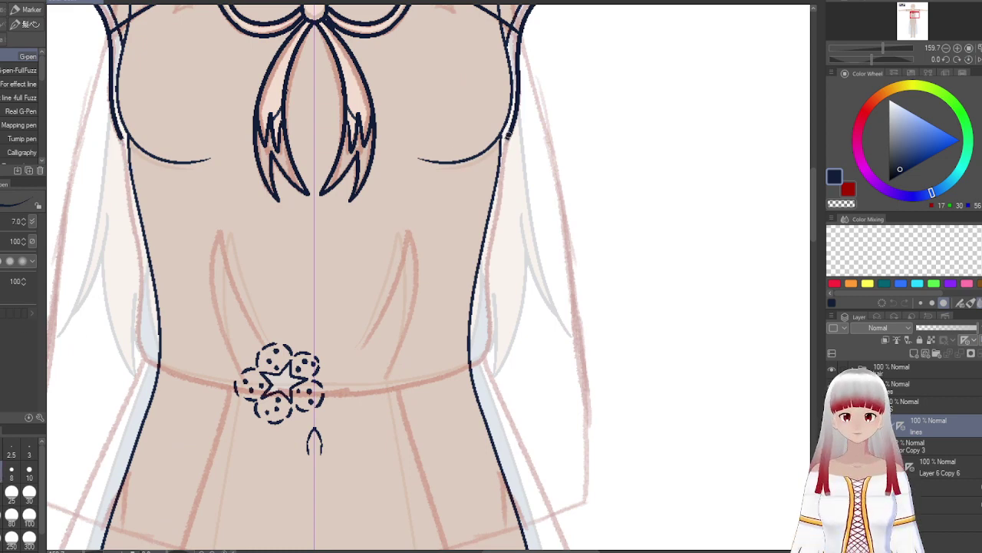
mouse_move(508, 134)
mouse_down()
mouse_move(485, 313)
mouse_move(453, 374)
mouse_move(316, 400)
mouse_up()
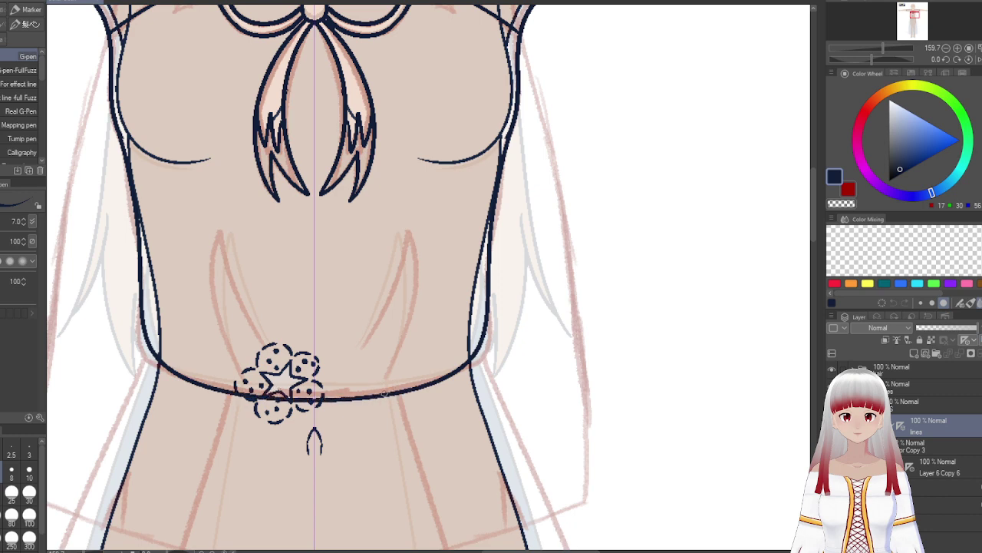
- Ink the curved fabric folds above the waist on both sides and the skirt's two long inner seams from waist to hem
mouse_move(401, 390)
mouse_down()
mouse_move(423, 352)
mouse_move(418, 257)
mouse_move(395, 350)
mouse_up()
drag(505, 466, 559, 306)
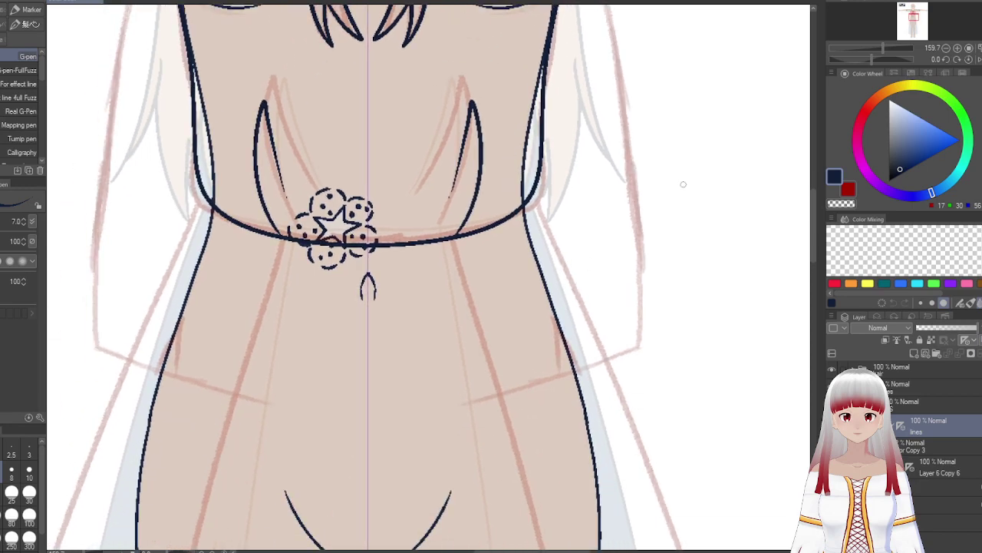
click(880, 60)
drag(308, 368, 527, 123)
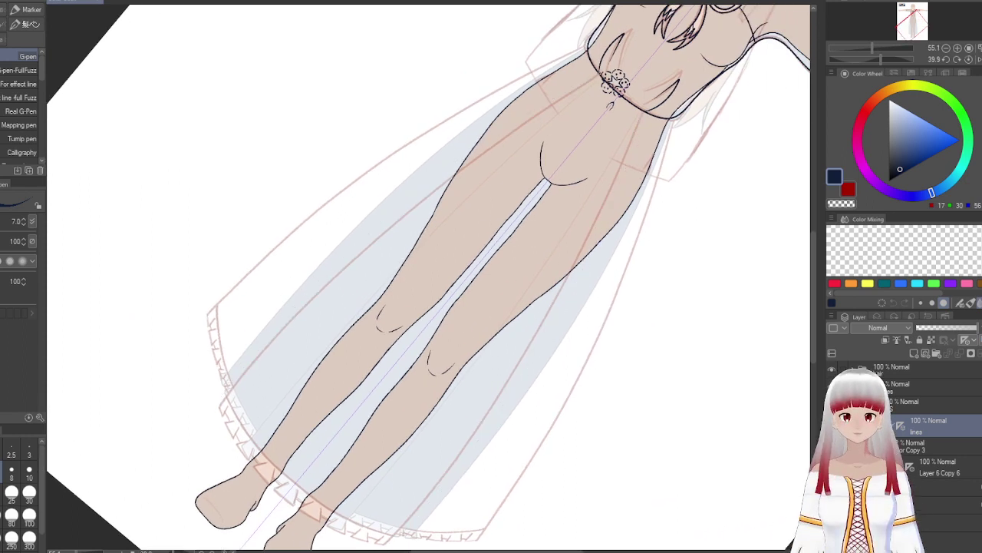
drag(584, 75, 230, 400)
key(ctrl+z)
key(ctrl+y)
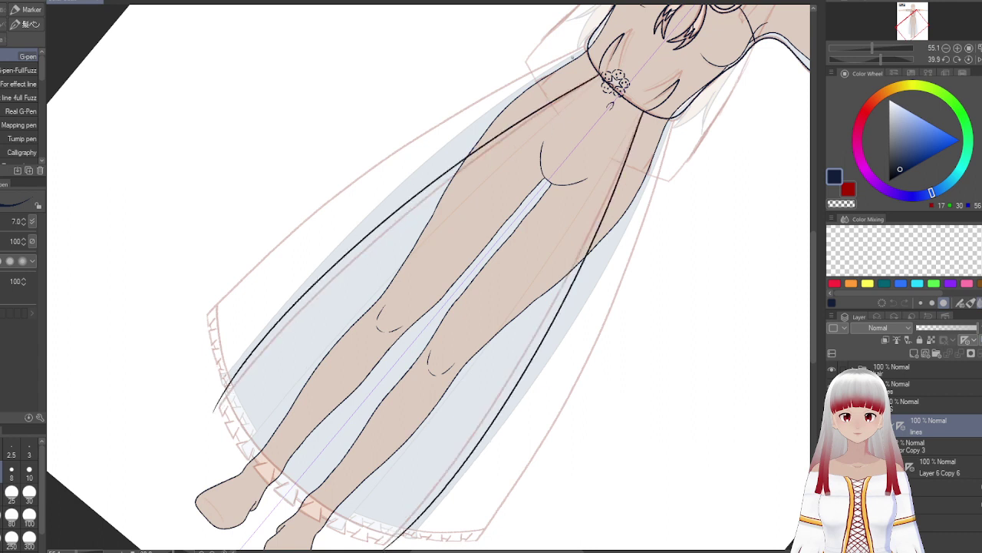
- Try inking the skirt's outer edges and the curved hem on each side, and undo these strokes
key(ctrl+y)
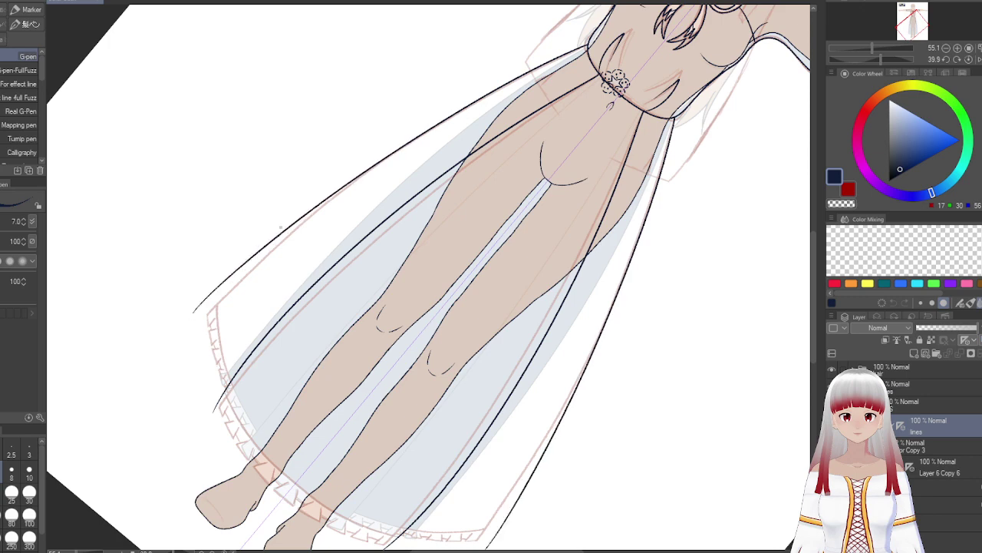
drag(440, 149, 472, 42)
scroll(219, 172, up, 5)
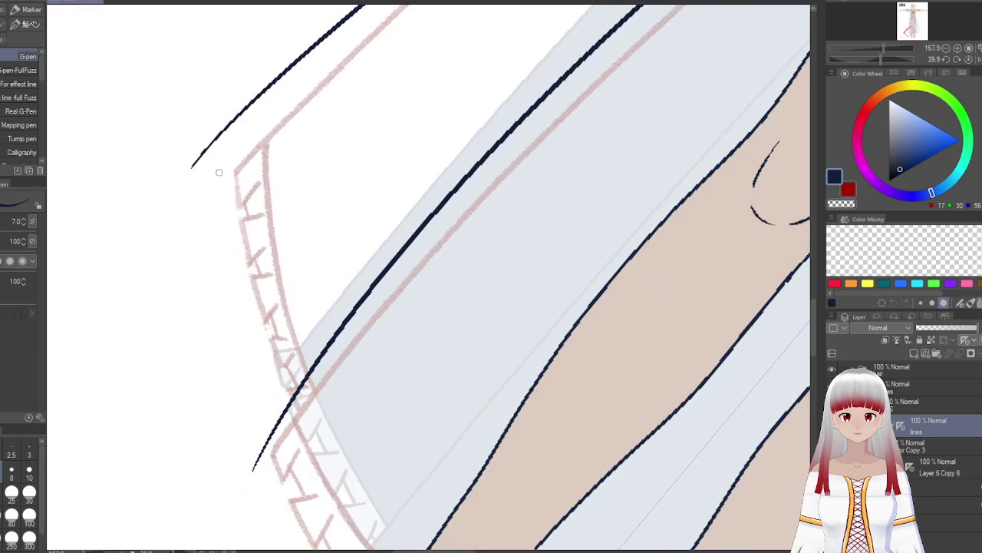
mouse_move(192, 165)
mouse_down()
mouse_move(203, 240)
mouse_move(247, 357)
mouse_move(277, 399)
mouse_move(380, 406)
mouse_move(346, 188)
mouse_move(397, 195)
mouse_move(380, 220)
mouse_move(290, 158)
mouse_move(243, 189)
mouse_move(289, 260)
mouse_up()
scroll(412, 175, down, 3)
key(ctrl+z)
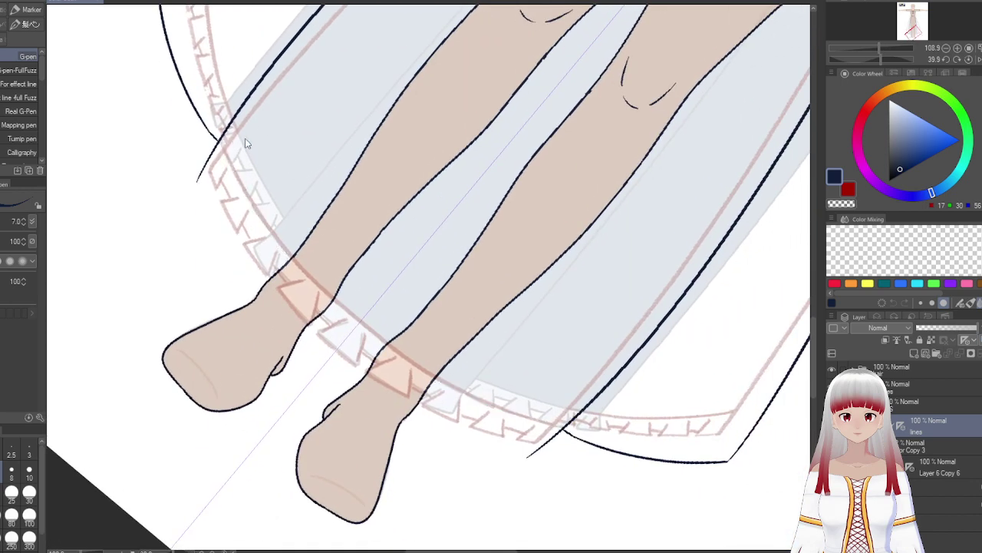
key(ctrl+z)
drag(277, 132, 333, 314)
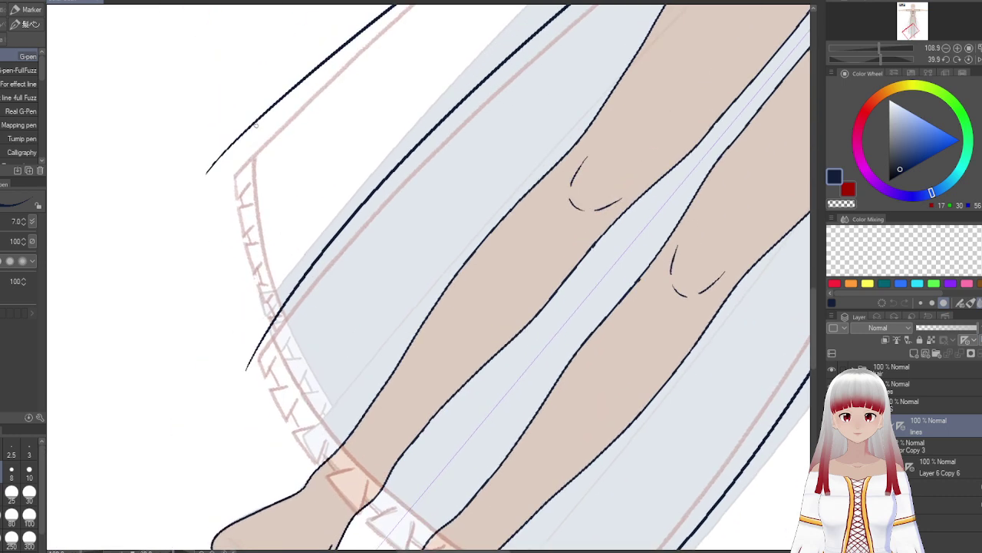
drag(253, 170, 273, 273)
key(ctrl+z)
key(ctrl+z)
scroll(410, 113, down, 3)
scroll(281, 204, down, 3)
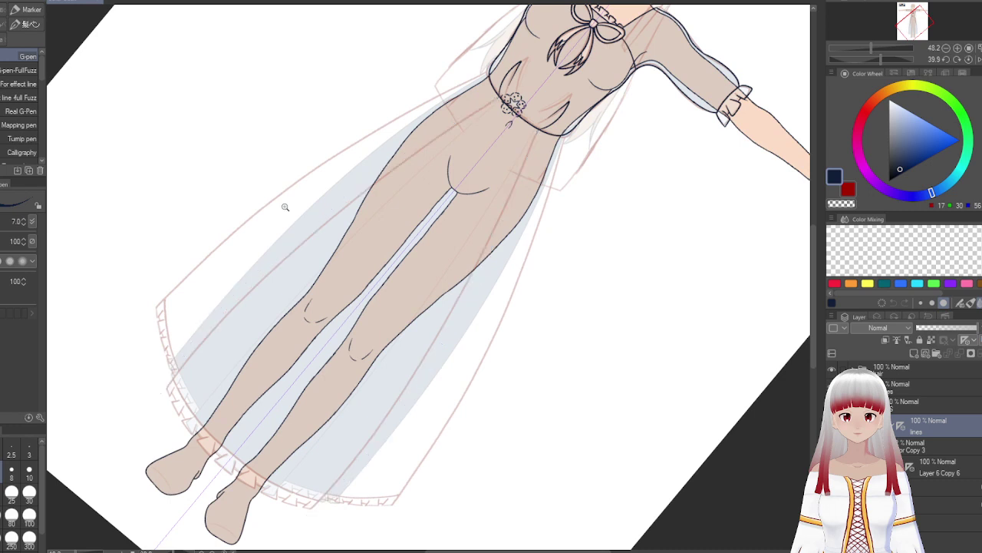
- Restore the skirt's inner seams and ink the outer skirt edges from the waist down, including the side hem lines
key(ctrl+y)
key(ctrl+y)
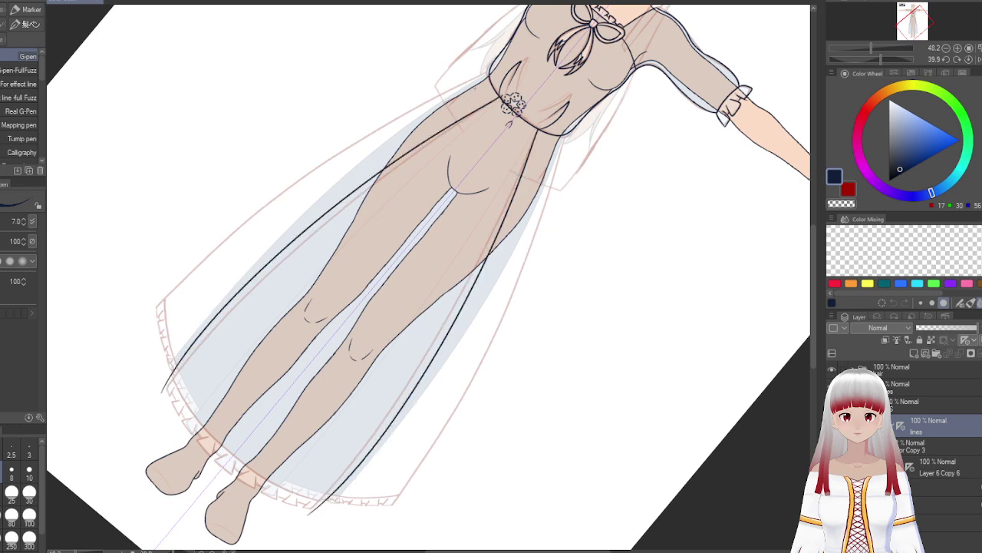
mouse_move(492, 74)
mouse_down()
mouse_move(404, 109)
mouse_move(178, 279)
mouse_move(162, 296)
mouse_move(177, 368)
mouse_up()
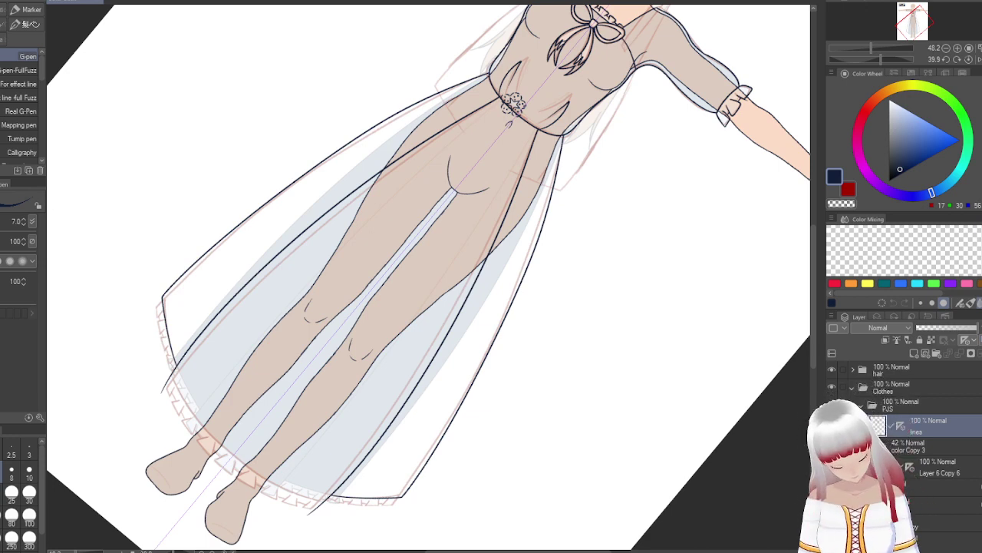
- Write a large red BRB across the dress on a new layer above the lines, using brush size 80
click(914, 353)
key(x)
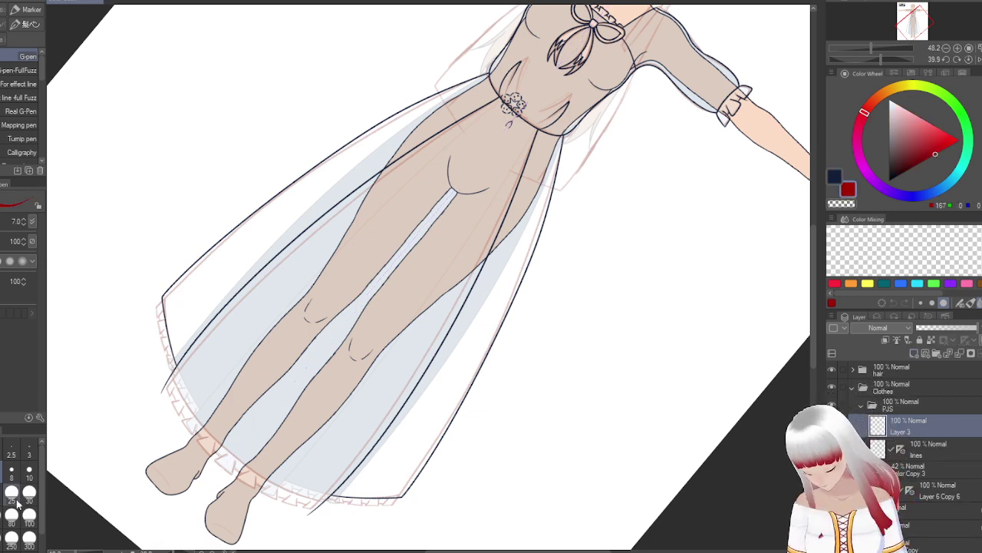
click(11, 514)
drag(157, 223, 189, 347)
mouse_move(91, 274)
mouse_down()
mouse_move(219, 188)
mouse_move(155, 322)
mouse_up()
drag(265, 192, 276, 301)
mouse_move(221, 192)
mouse_down()
mouse_move(314, 170)
mouse_move(378, 298)
mouse_up()
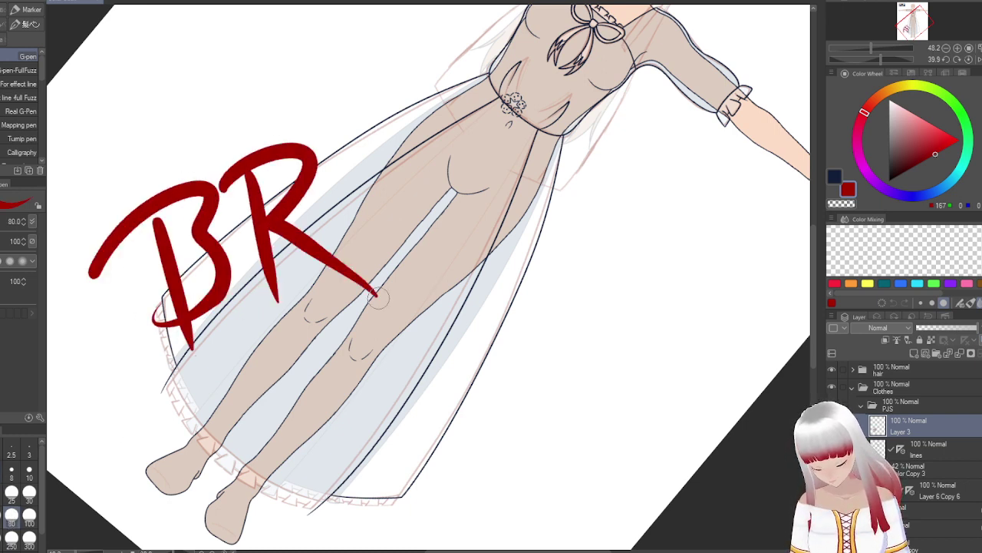
drag(362, 146, 399, 282)
mouse_move(317, 161)
mouse_down()
mouse_move(440, 144)
mouse_move(538, 200)
mouse_move(398, 265)
mouse_up()
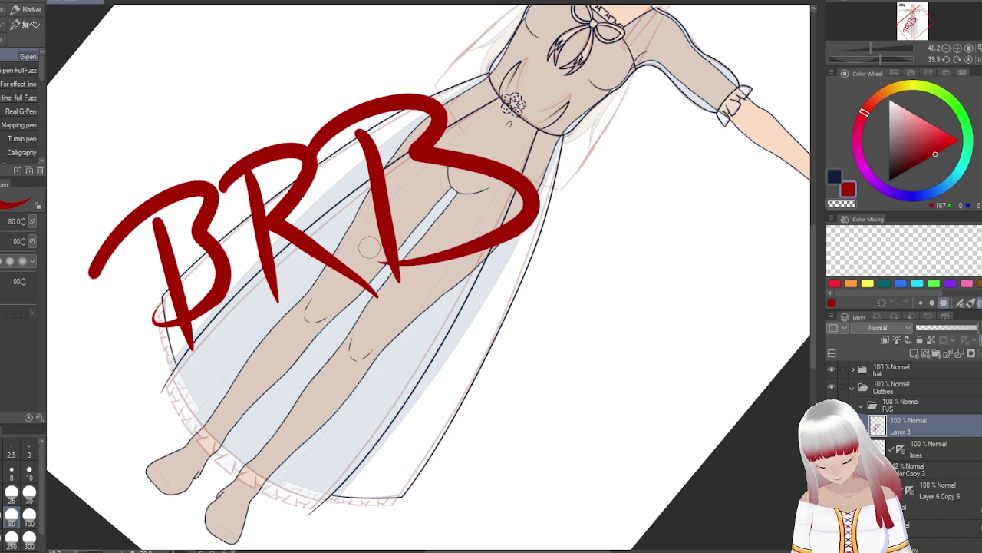
- Doodle a red cat face with eyes, mouth, ears and whiskers below the BRB lettering
drag(346, 338, 357, 380)
drag(386, 322, 393, 380)
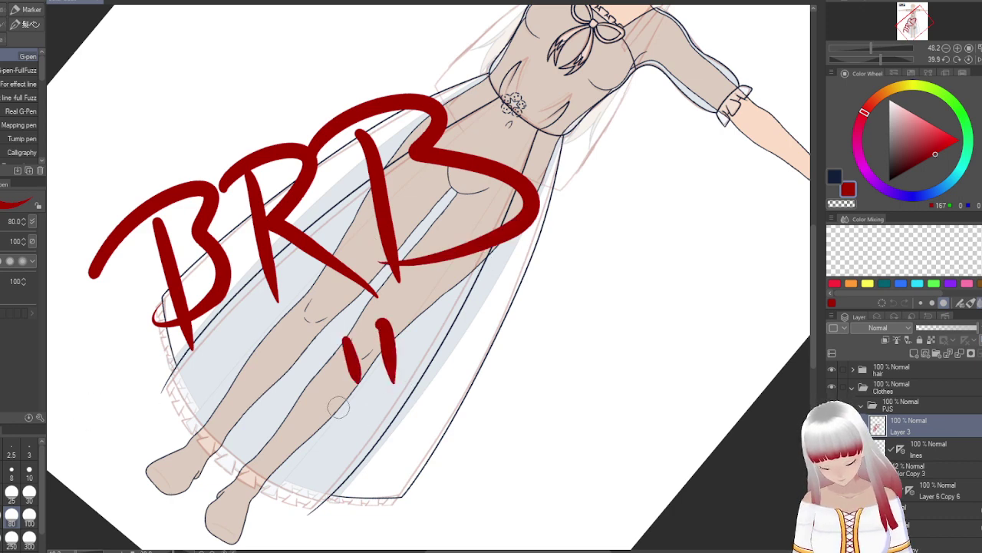
mouse_move(339, 402)
mouse_down()
mouse_move(372, 395)
mouse_move(391, 437)
mouse_move(423, 405)
mouse_move(420, 401)
mouse_up()
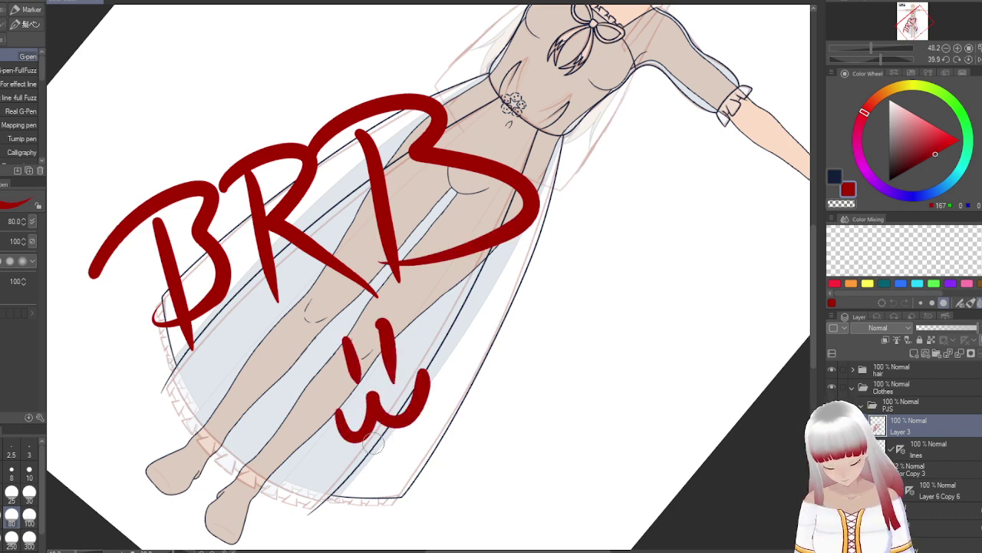
drag(398, 301, 422, 306)
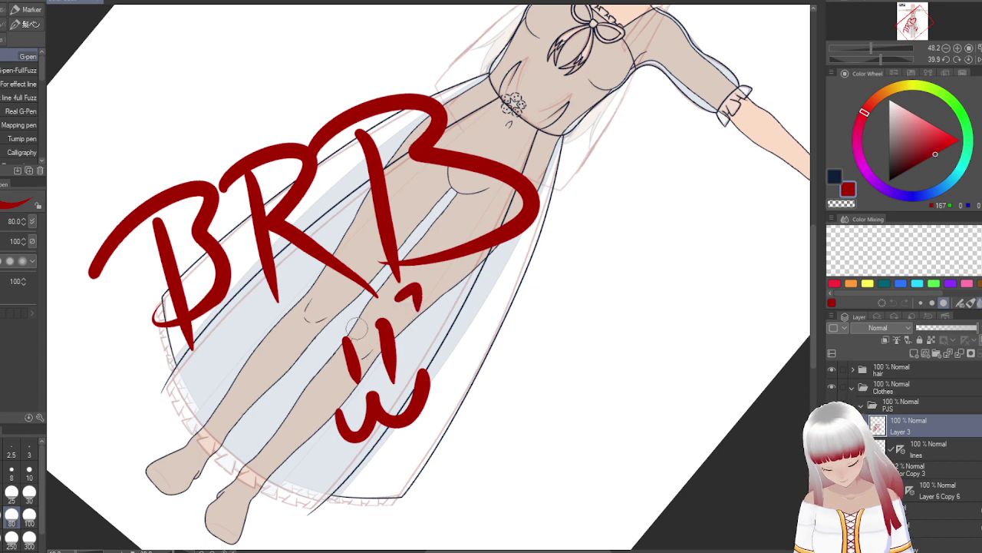
mouse_move(335, 307)
mouse_down()
mouse_move(308, 312)
mouse_move(327, 332)
mouse_up()
mouse_move(426, 349)
mouse_down()
mouse_move(562, 318)
mouse_move(582, 350)
mouse_up()
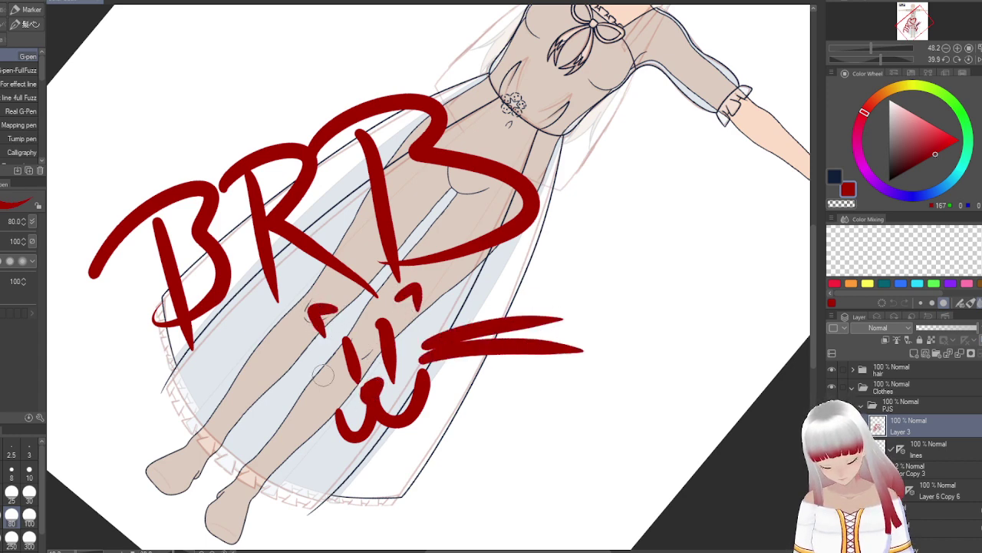
drag(326, 374, 249, 409)
drag(311, 399, 244, 463)
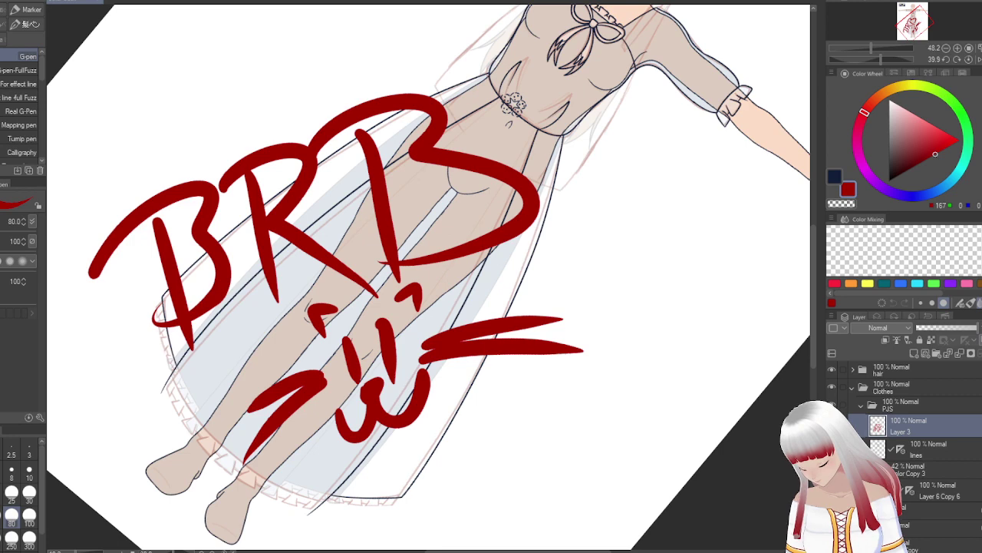
- Scale the BRB doodle up to 125% and reposition it over the skirt
key(k)
mouse_move(377, 292)
mouse_down()
mouse_move(375, 196)
mouse_move(382, 231)
mouse_up()
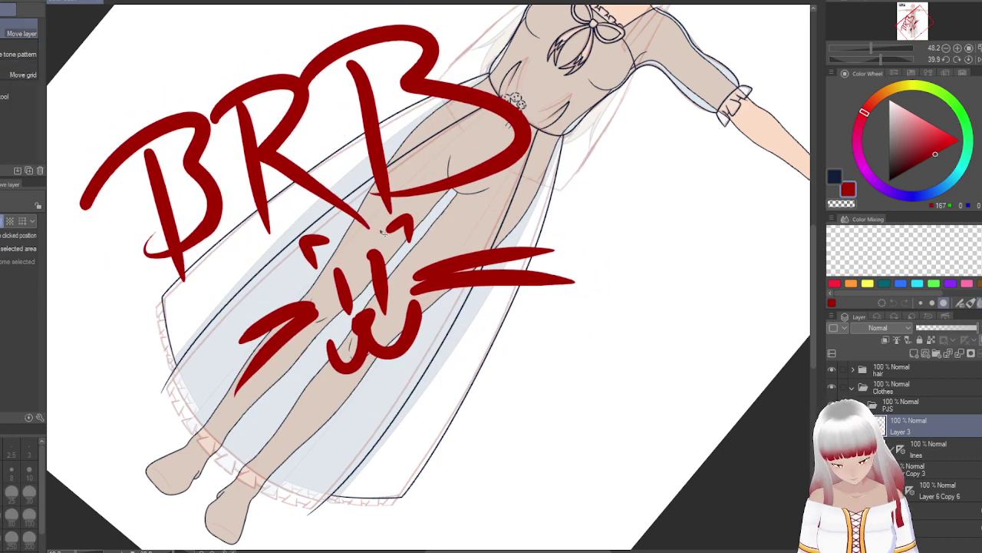
key(ctrl+t)
drag(635, 206, 702, 220)
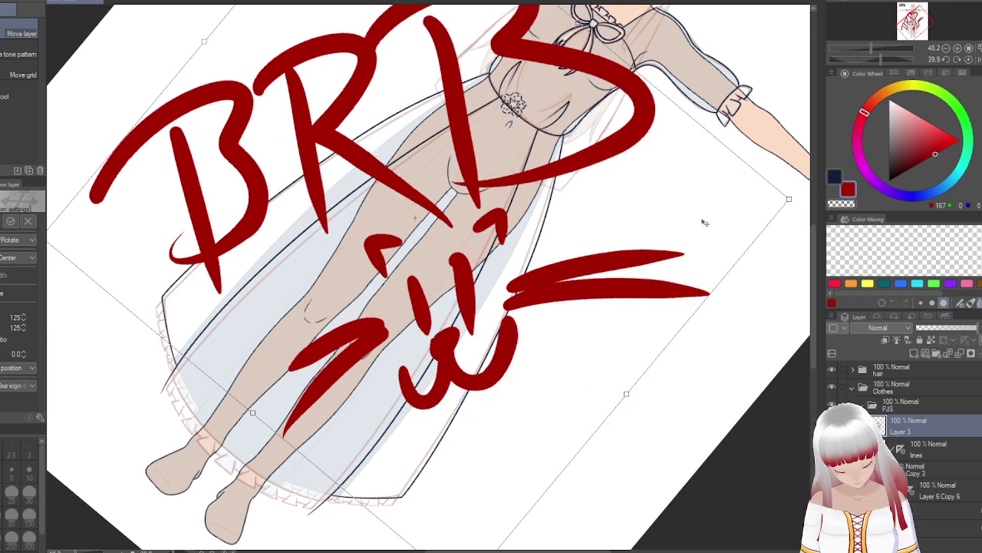
drag(537, 344, 540, 350)
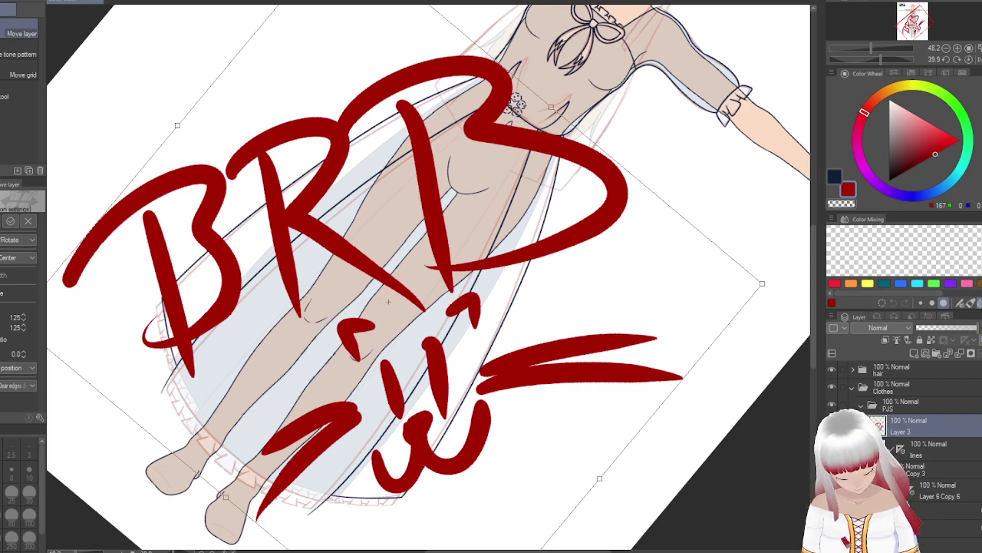
key(Return)
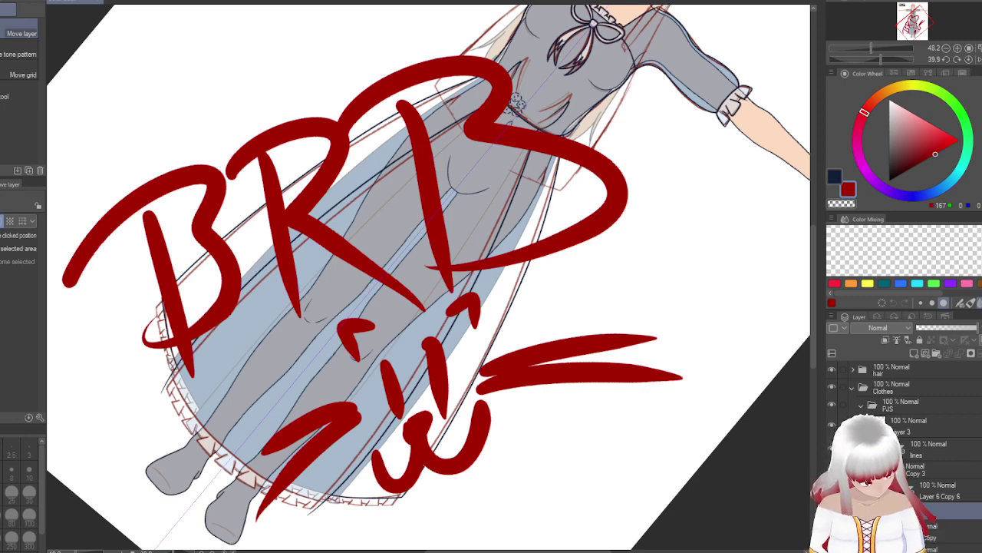
- Check the sketch and colour layers by toggling their visibility, and restore the dress's reference colours to full opacity
scroll(906, 430, down, 3)
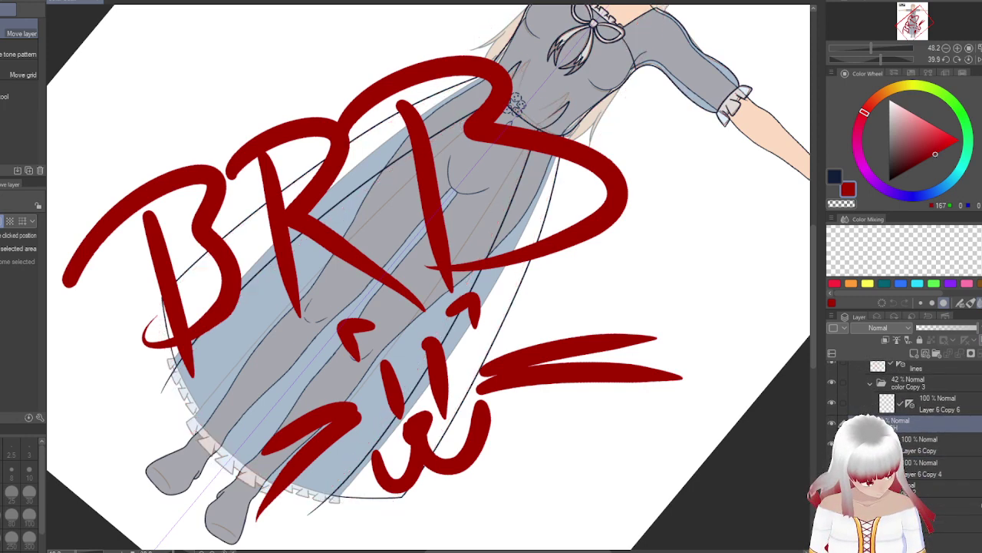
click(832, 422)
click(832, 441)
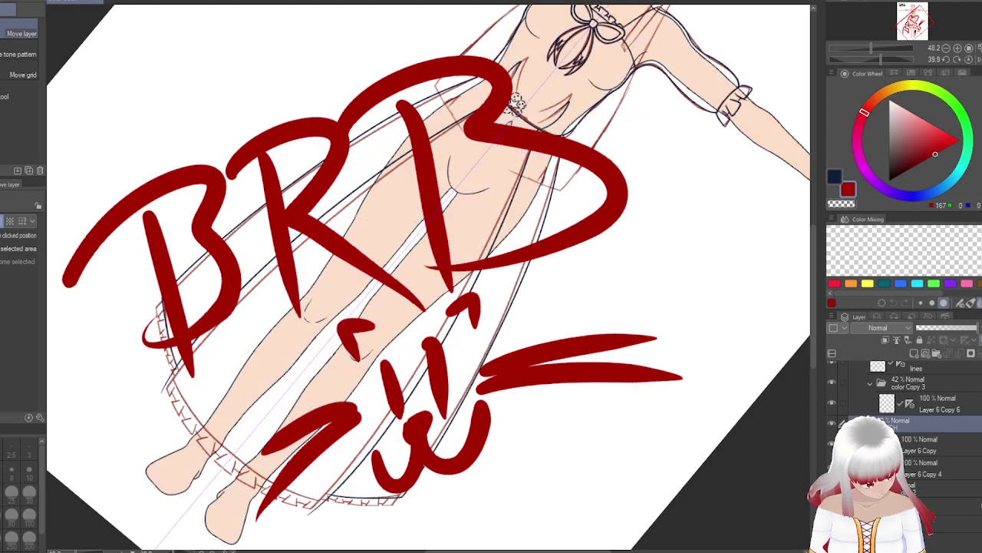
click(833, 441)
click(951, 504)
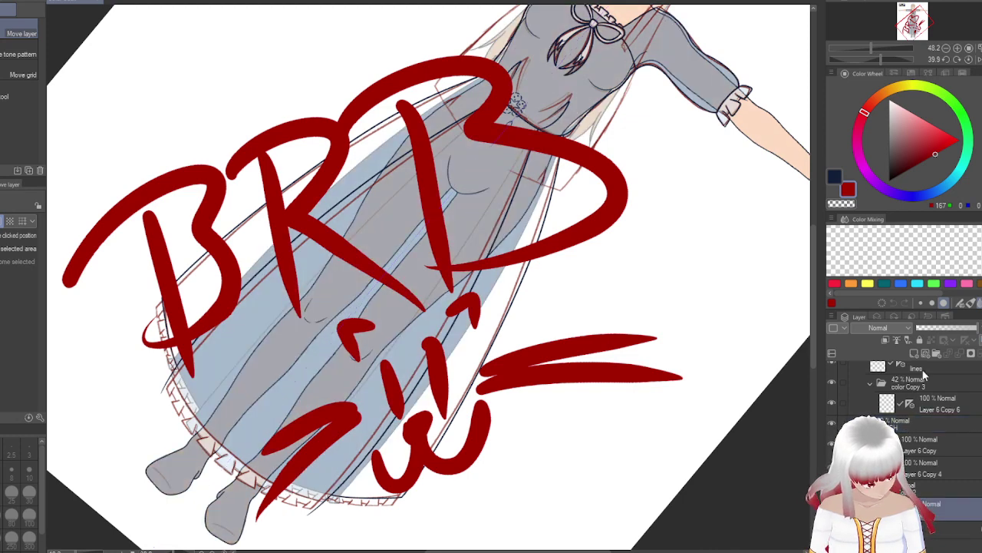
click(953, 372)
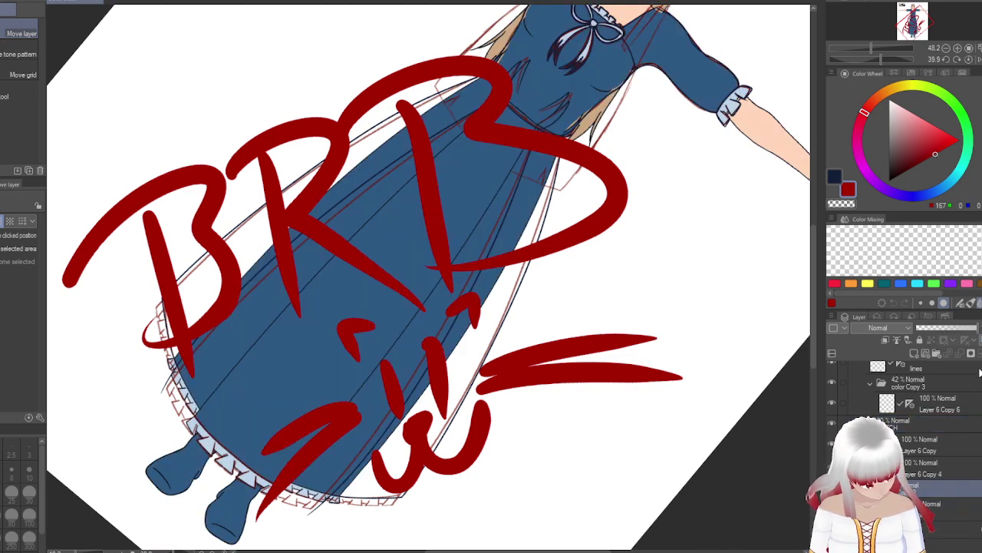
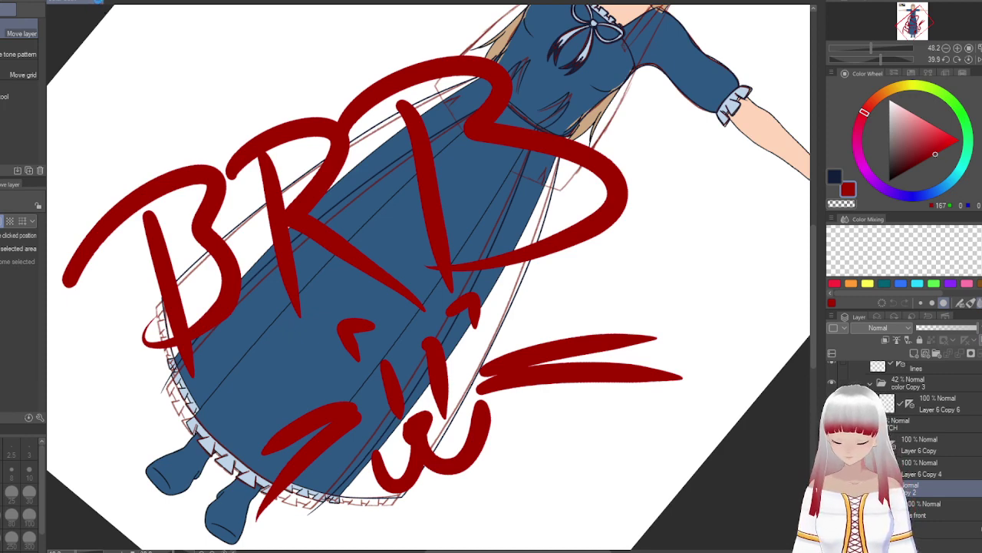
- Close the character illustration file
click(99, 3)
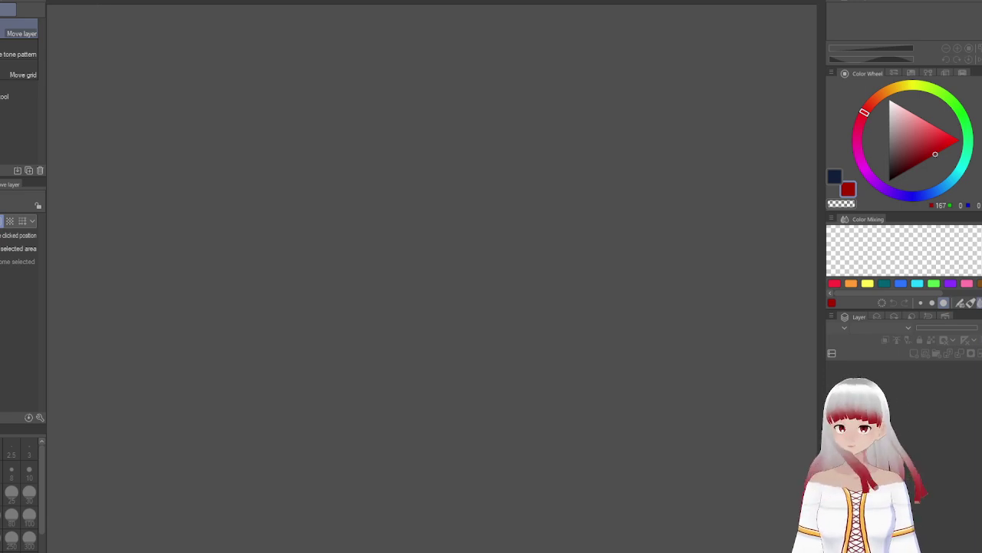